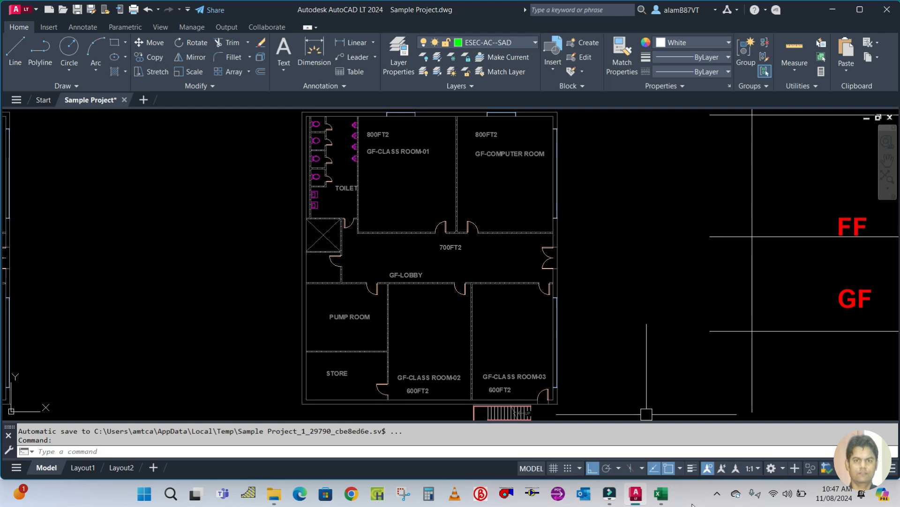
Review the list of VRF project design steps in the spreadsheet.
click(661, 493)
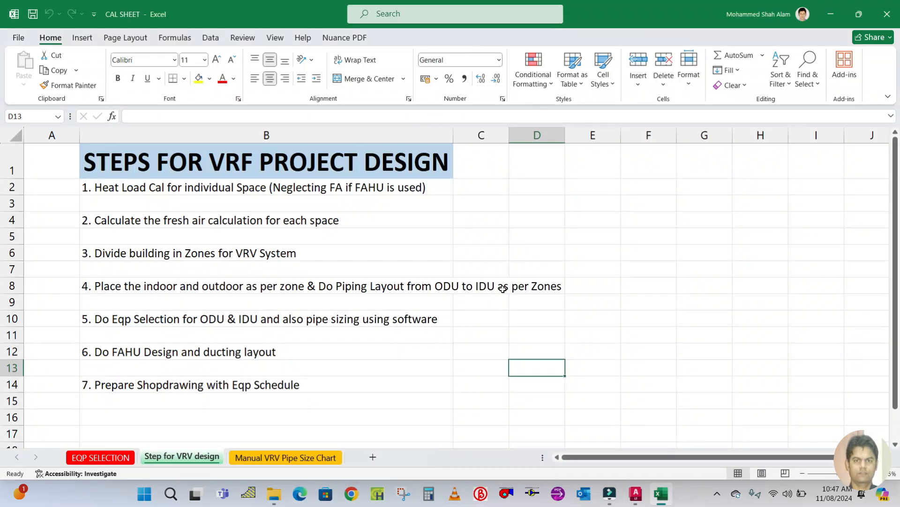
click(96, 190)
click(646, 197)
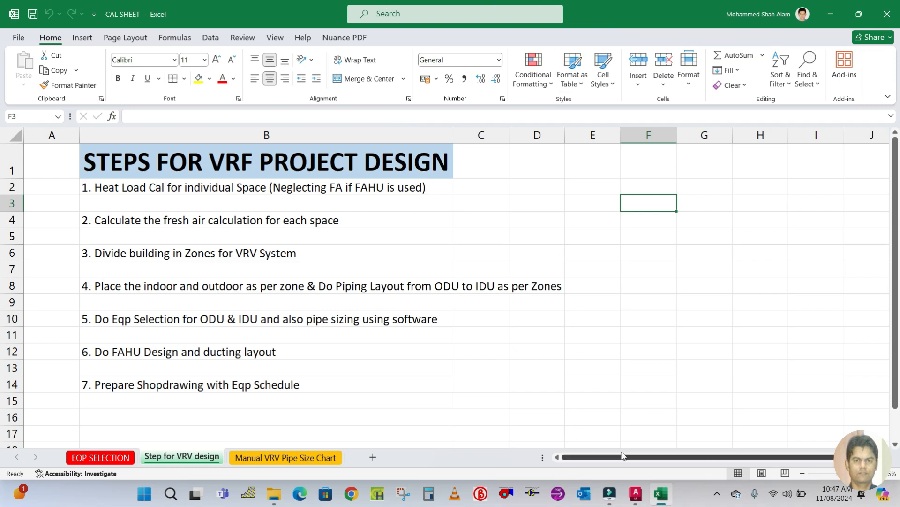
Launch the HAP program, close the Open Project dialog to start an untitled project, and maximize its window.
click(666, 499)
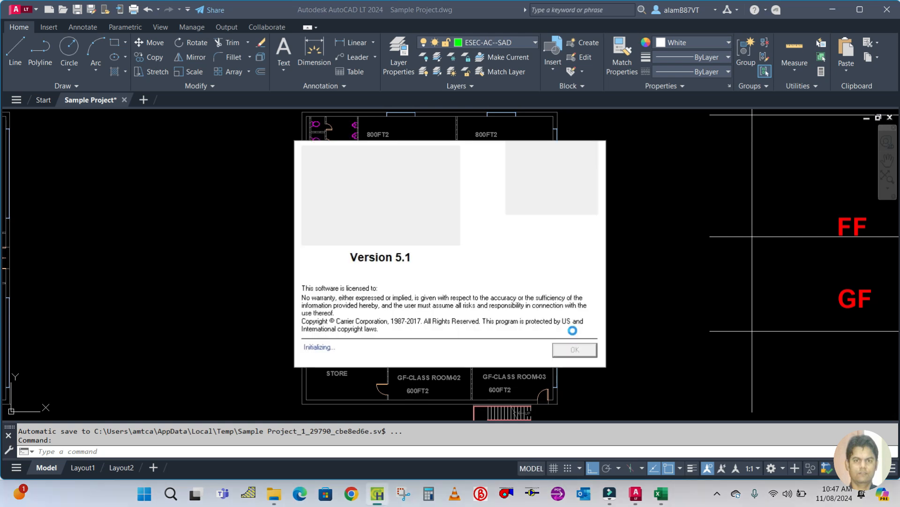
click(571, 353)
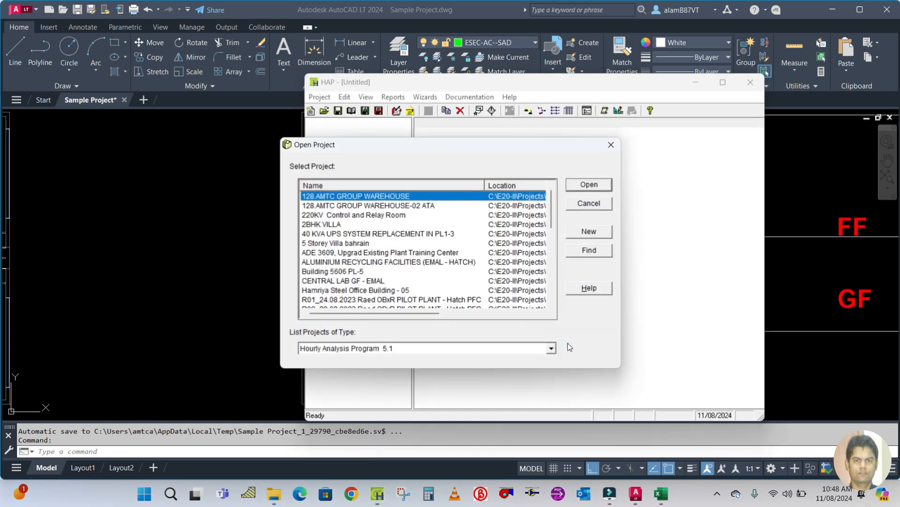
click(589, 203)
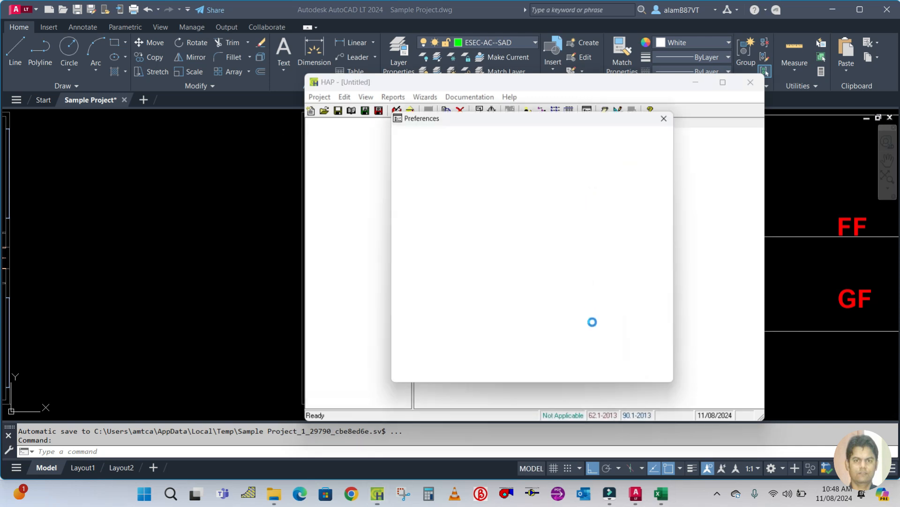
click(617, 382)
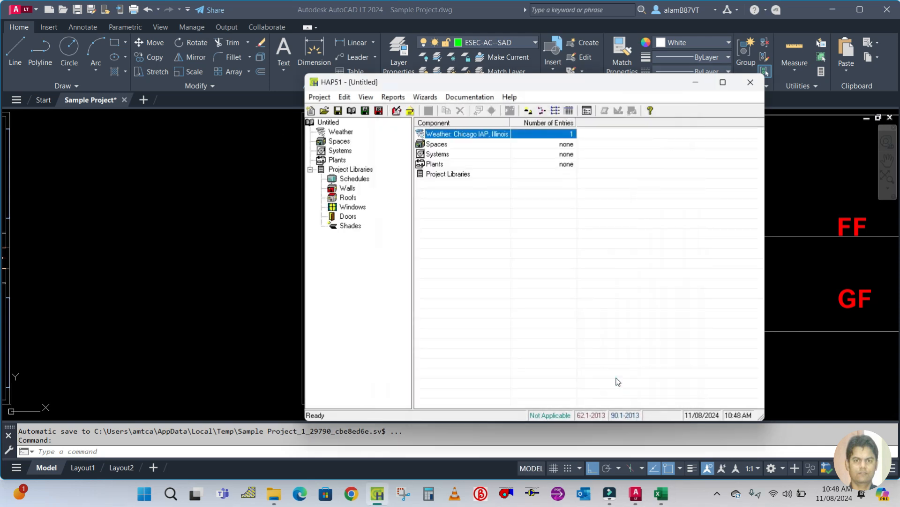
click(723, 83)
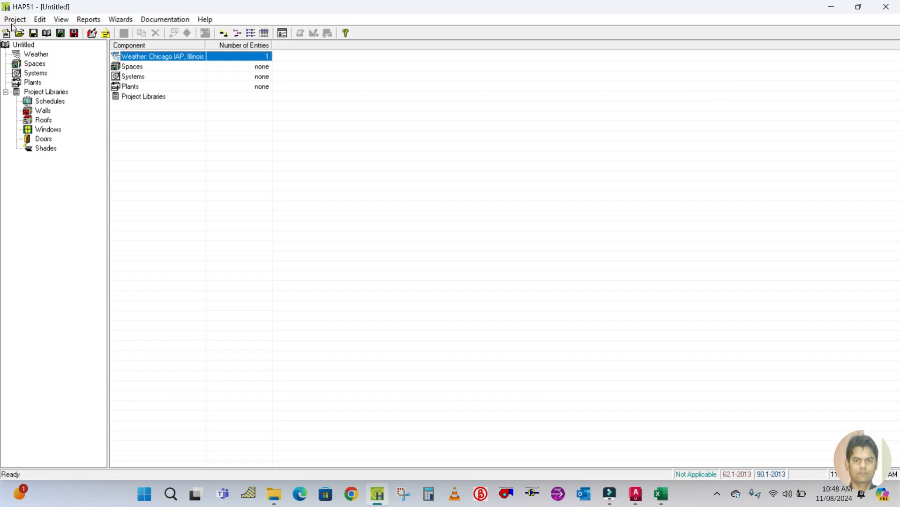
Rename the project to School Project Sample (VRF system) through its properties.
right_click(21, 47)
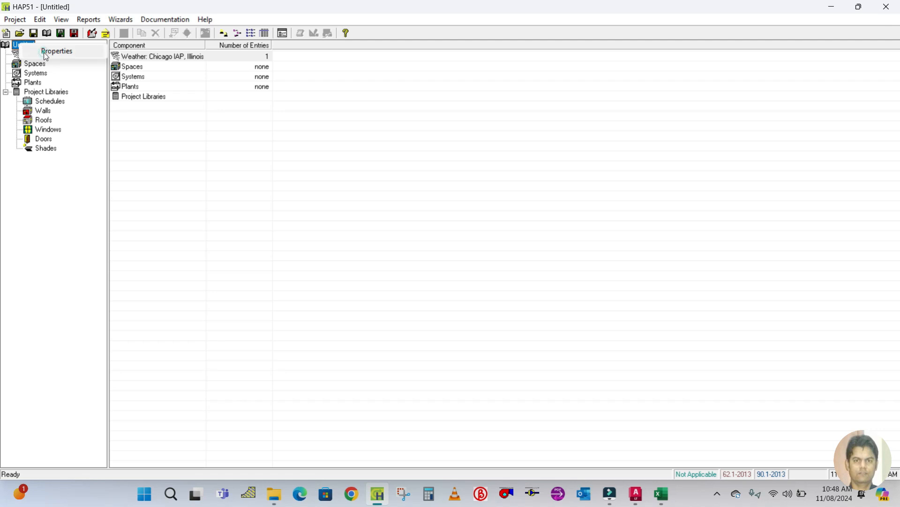
click(45, 55)
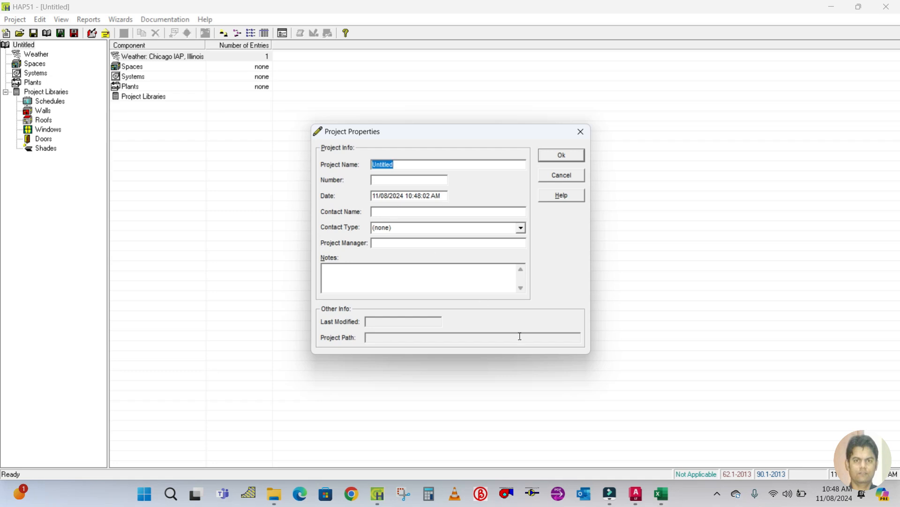
mouse_move(644, 501)
mouse_move(646, 419)
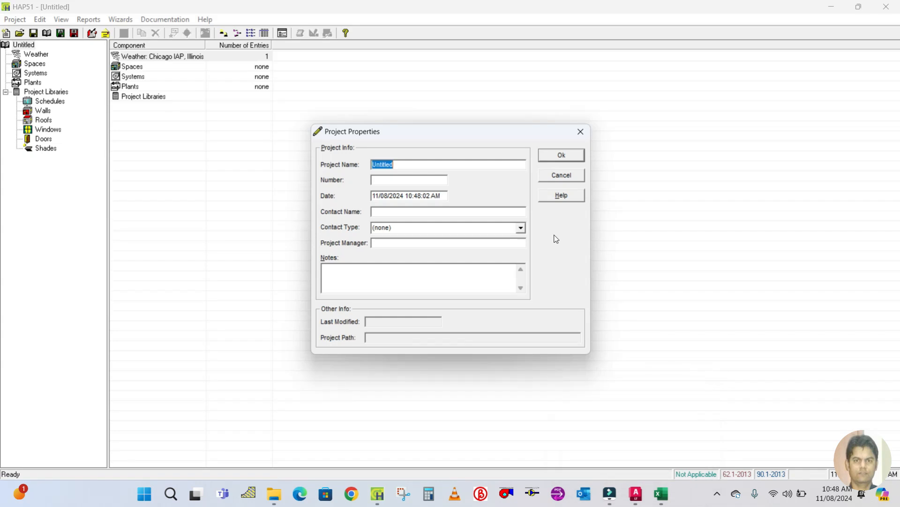
text(s)
key(Caps_Lock)
text(Sch)
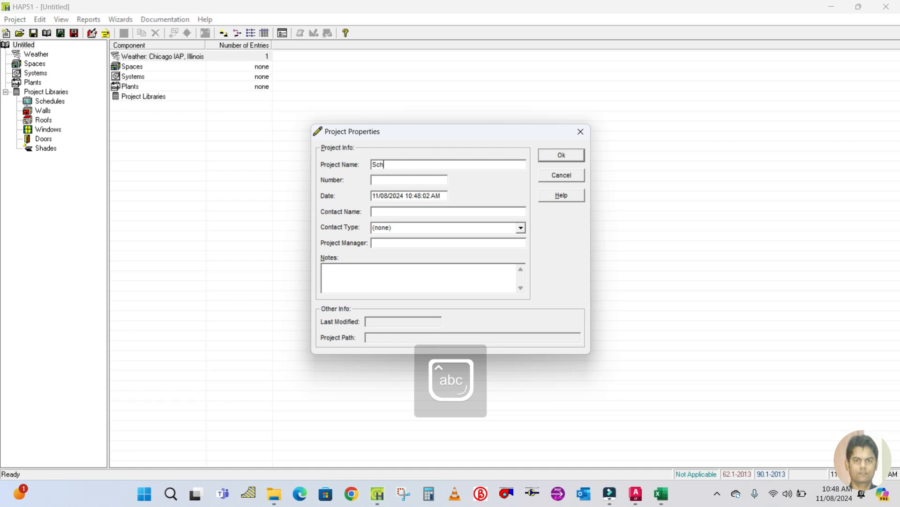
text(ool Pr)
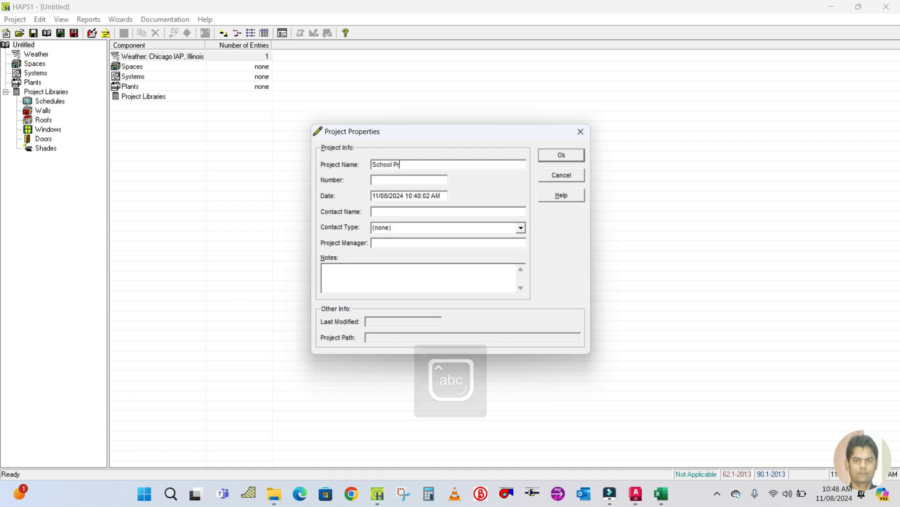
text(oject Sam)
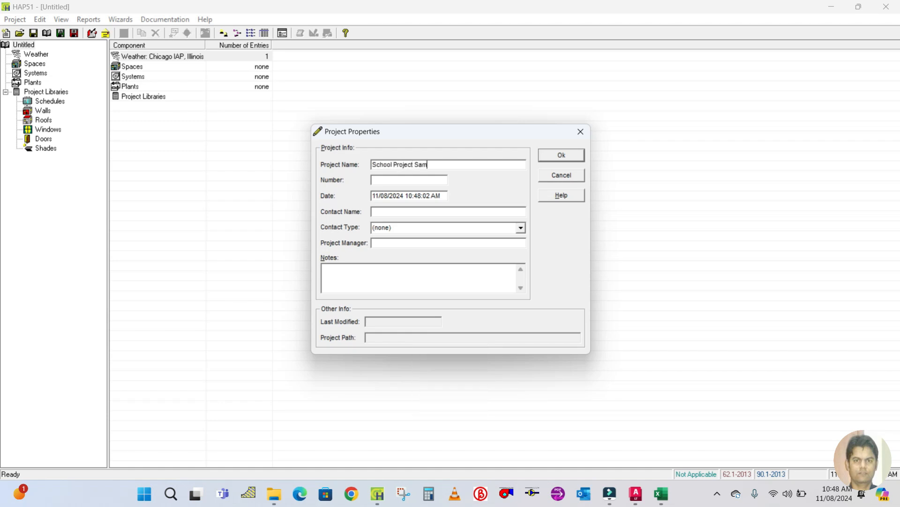
text(ple)
text((VRF system)
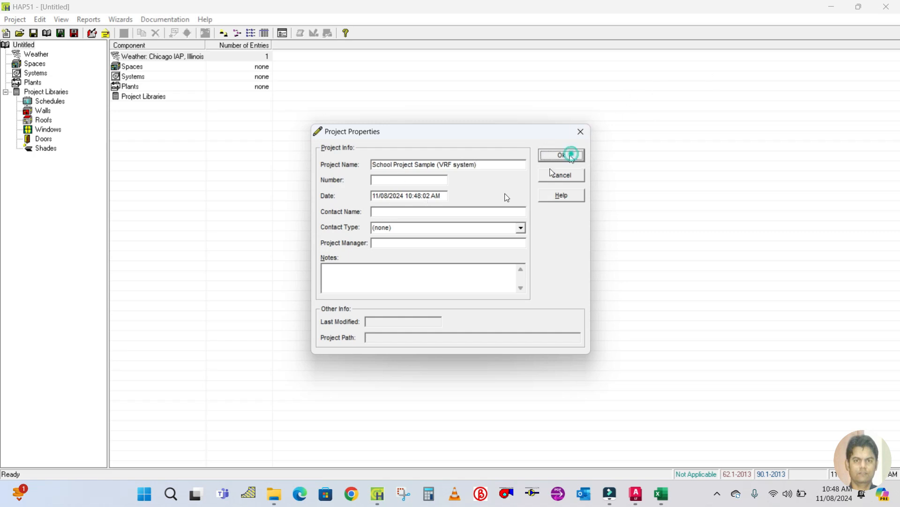
click(569, 154)
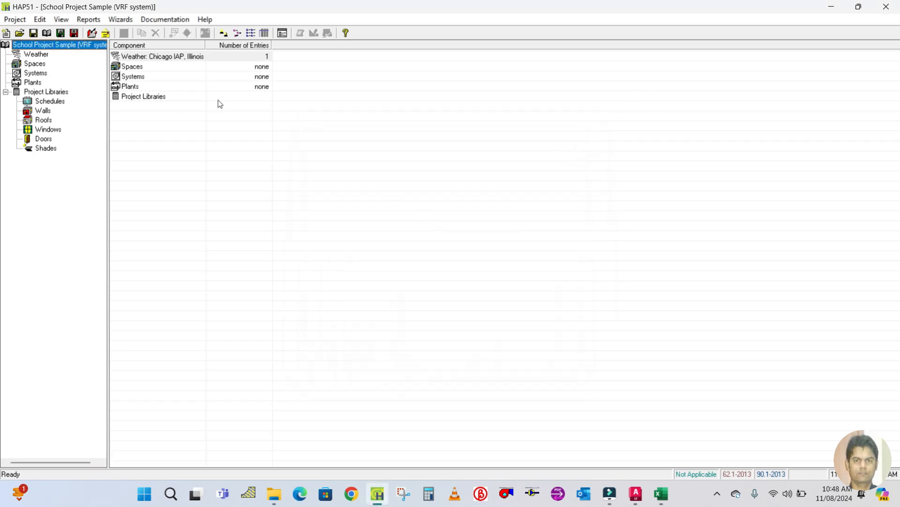
click(18, 21)
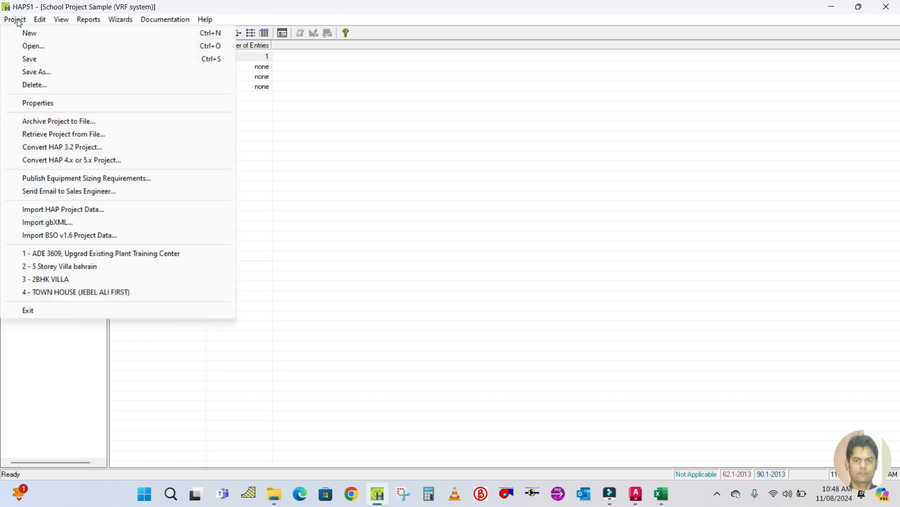
mouse_move(118, 22)
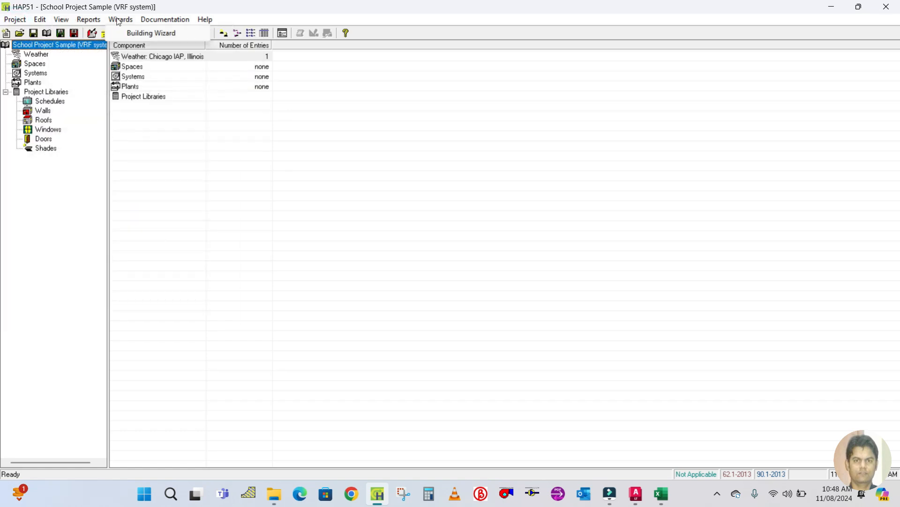
mouse_move(68, 25)
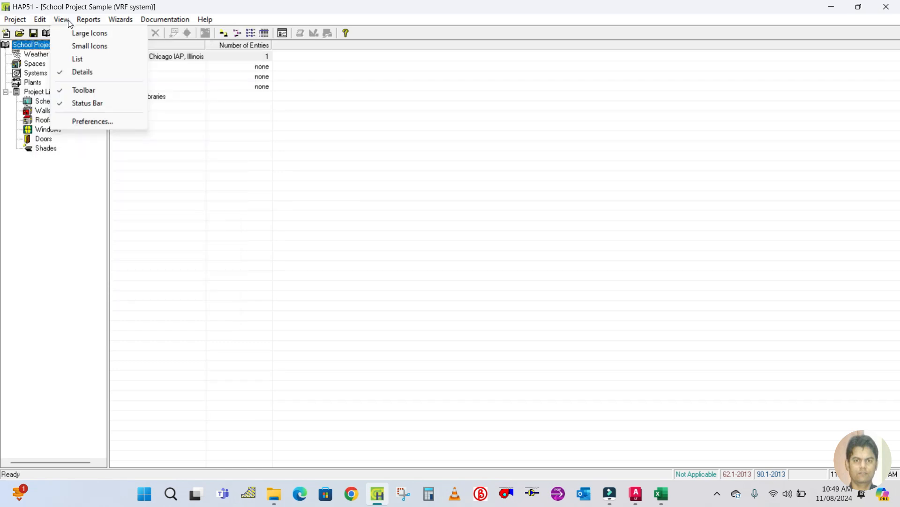
Open the preferences and set the project ventilation standard to ASHRAE Std 62.1-2007.
click(84, 121)
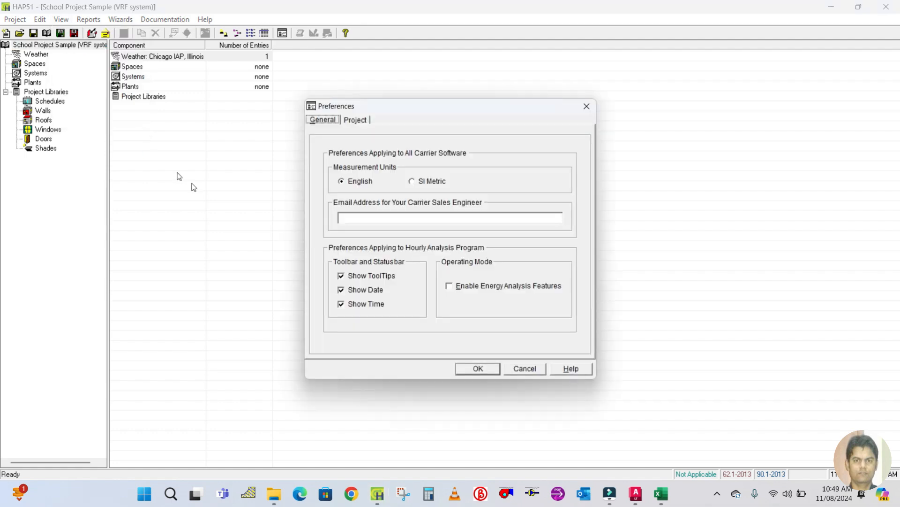
click(411, 182)
click(367, 185)
click(353, 121)
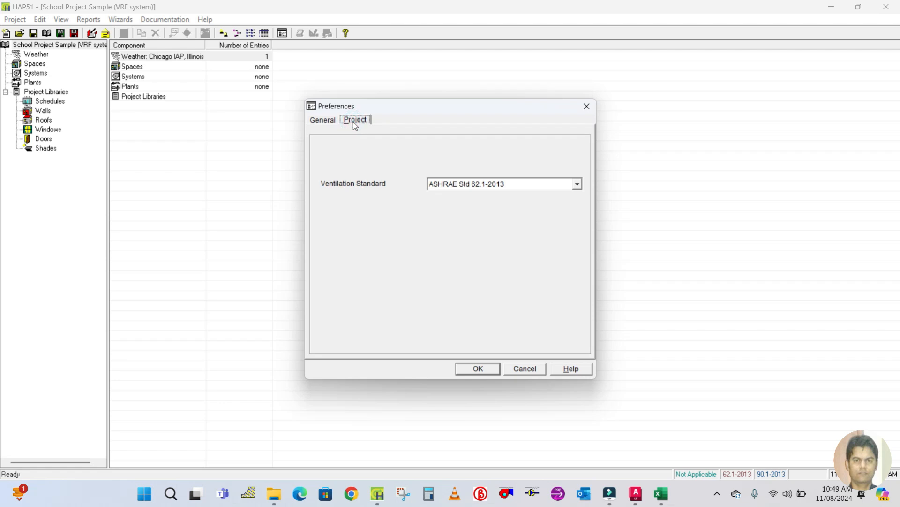
click(333, 121)
click(353, 120)
click(323, 121)
click(357, 121)
click(319, 121)
click(359, 120)
click(577, 184)
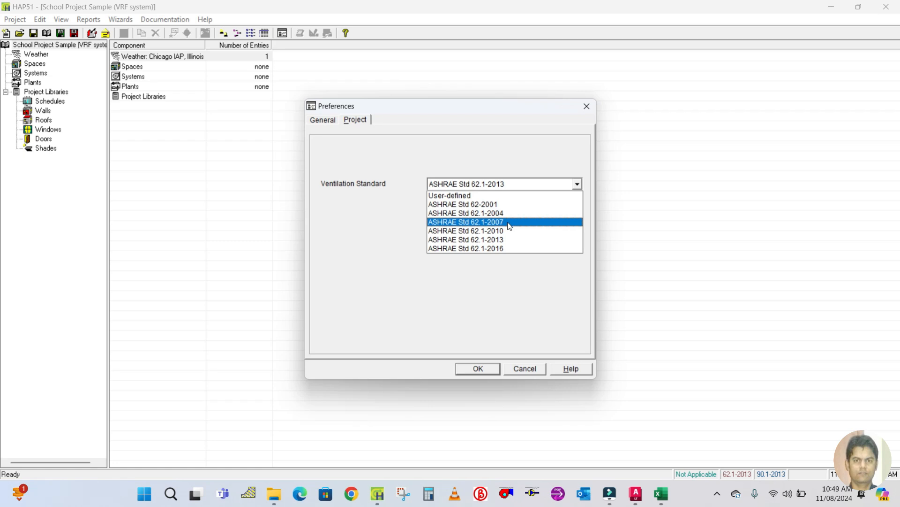
click(510, 223)
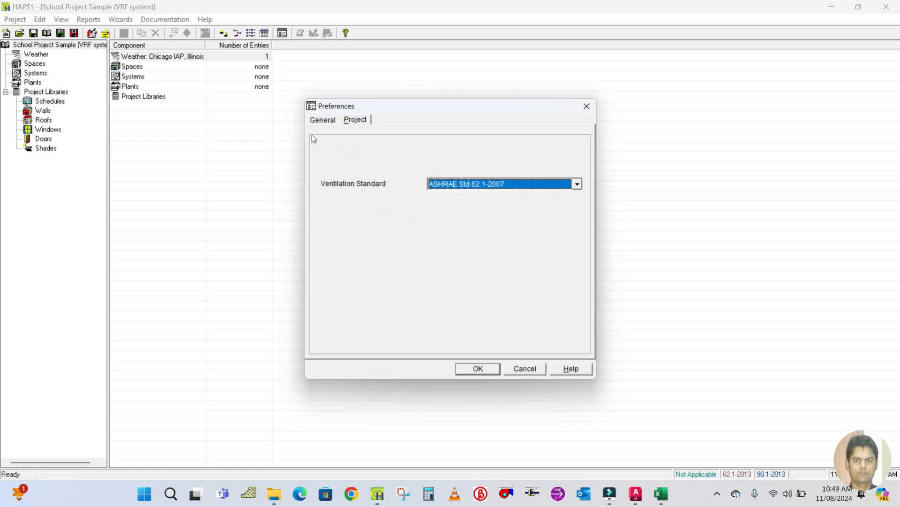
Keep English measurement units after trying SI Metric, and apply the preferences.
click(323, 123)
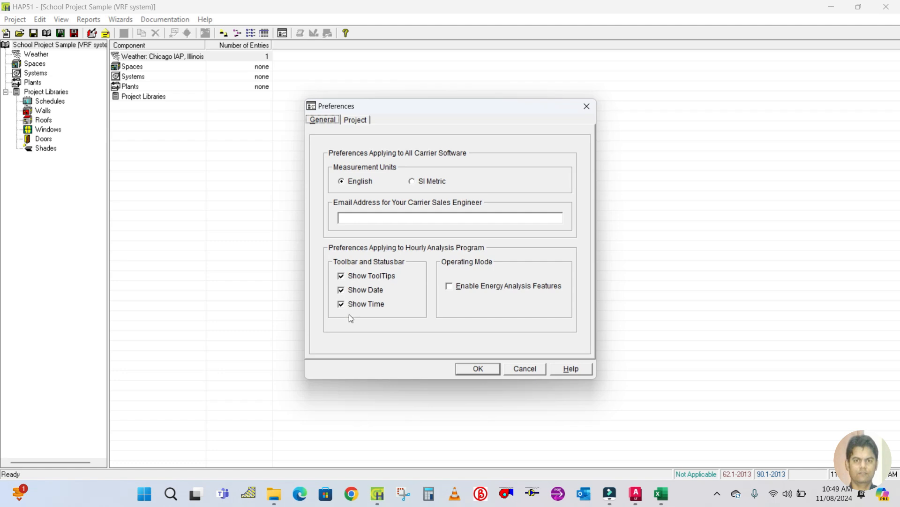
click(413, 180)
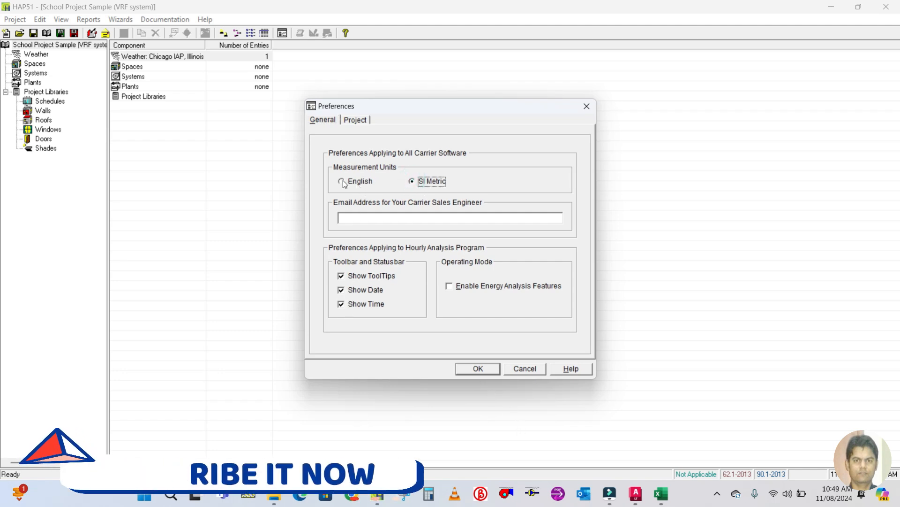
click(343, 181)
click(412, 180)
click(342, 181)
click(412, 181)
click(355, 183)
click(413, 181)
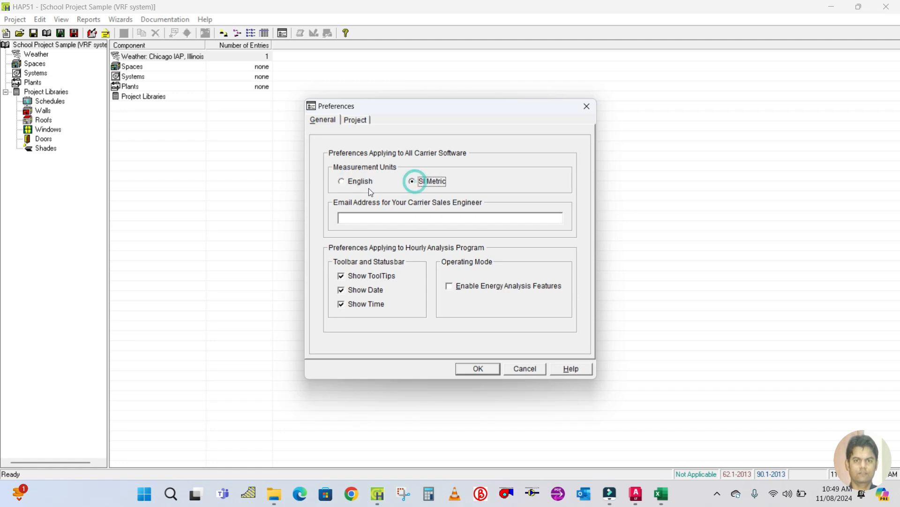
click(350, 183)
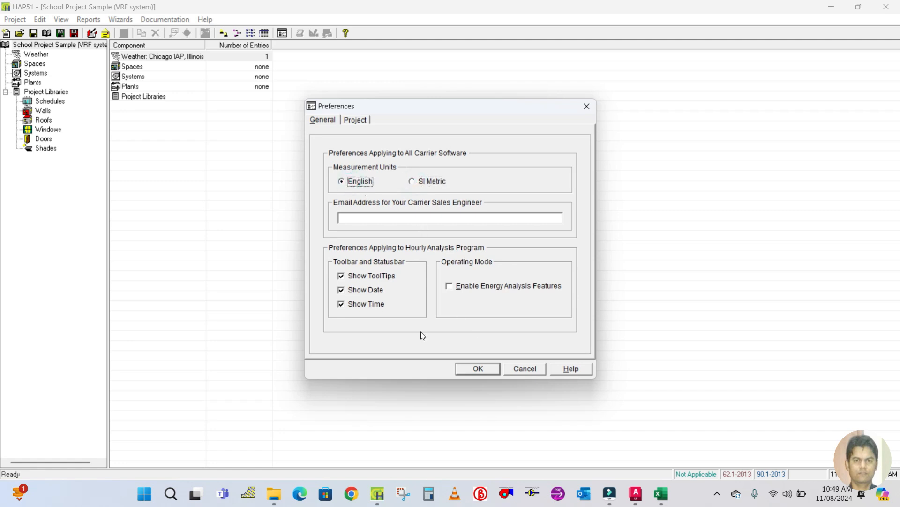
click(467, 371)
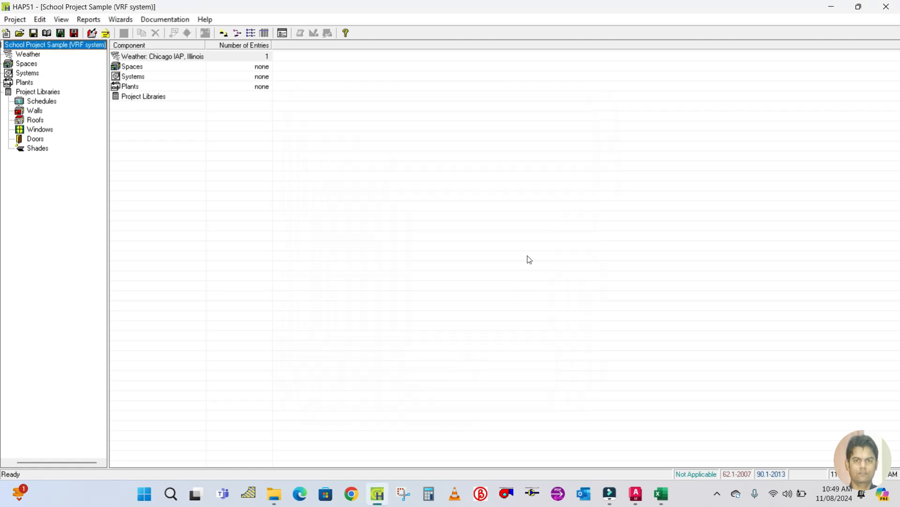
Open the weather properties and set the region to Asia/Pacific, location to India and city to New Delhi.
click(30, 55)
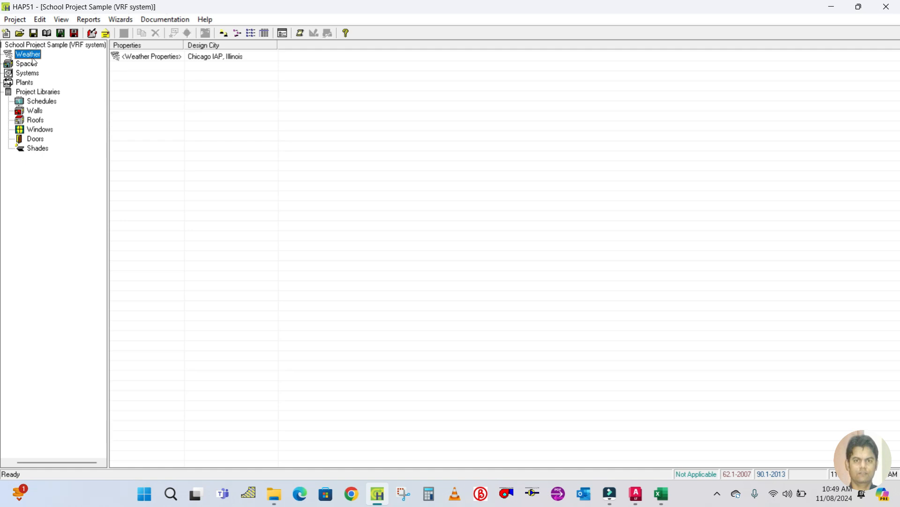
click(136, 60)
double_click(136, 61)
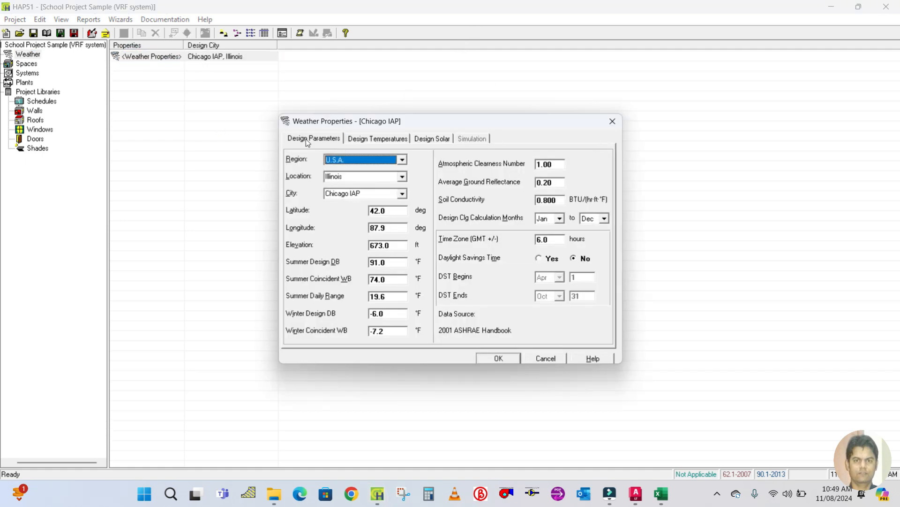
click(403, 160)
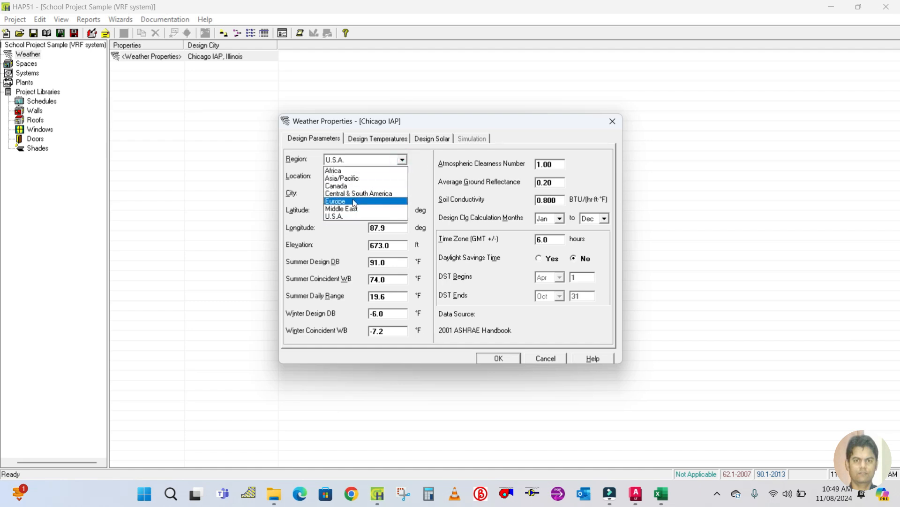
click(360, 179)
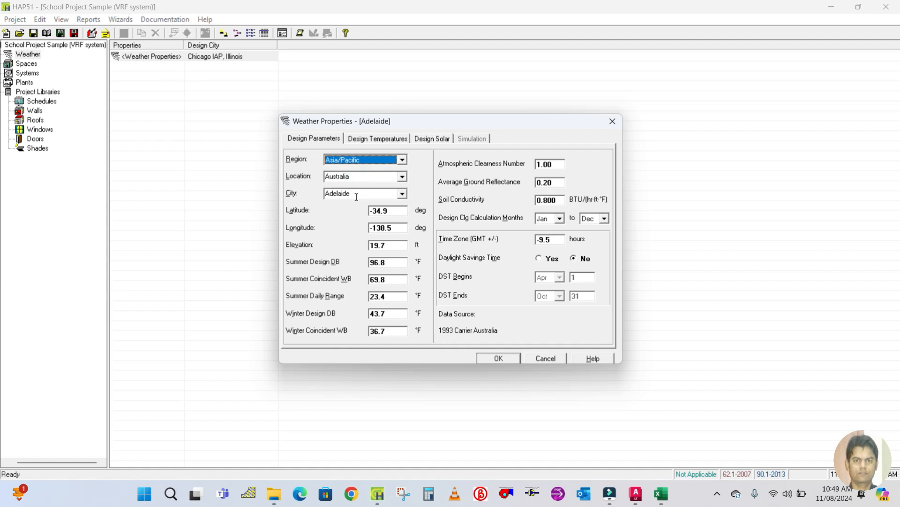
click(401, 176)
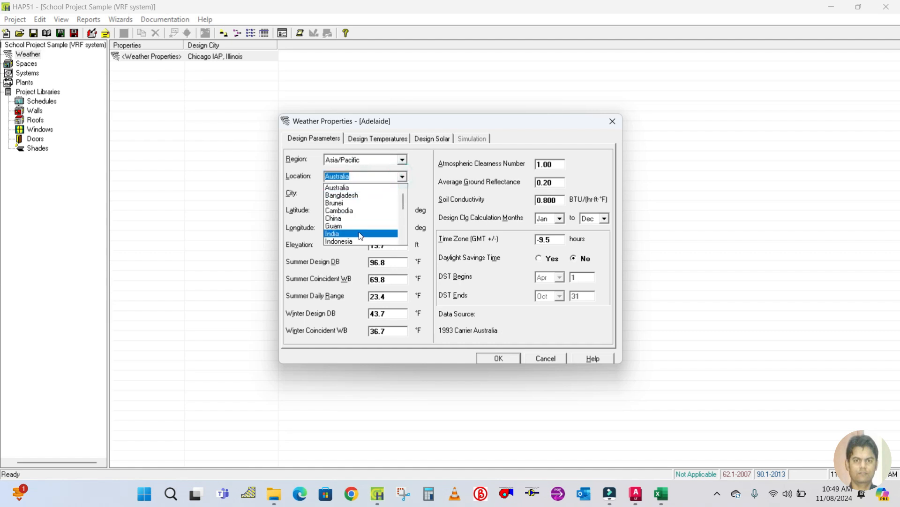
click(360, 229)
click(403, 193)
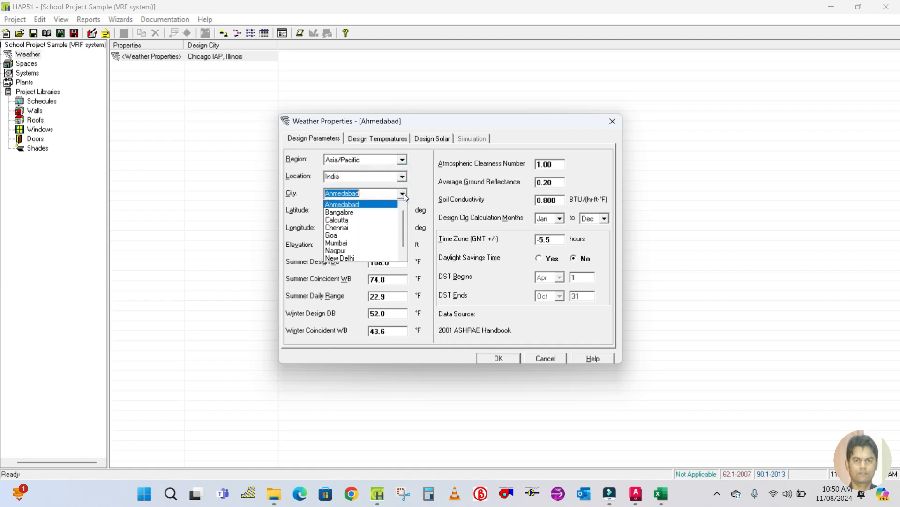
scroll(363, 237, down, 1)
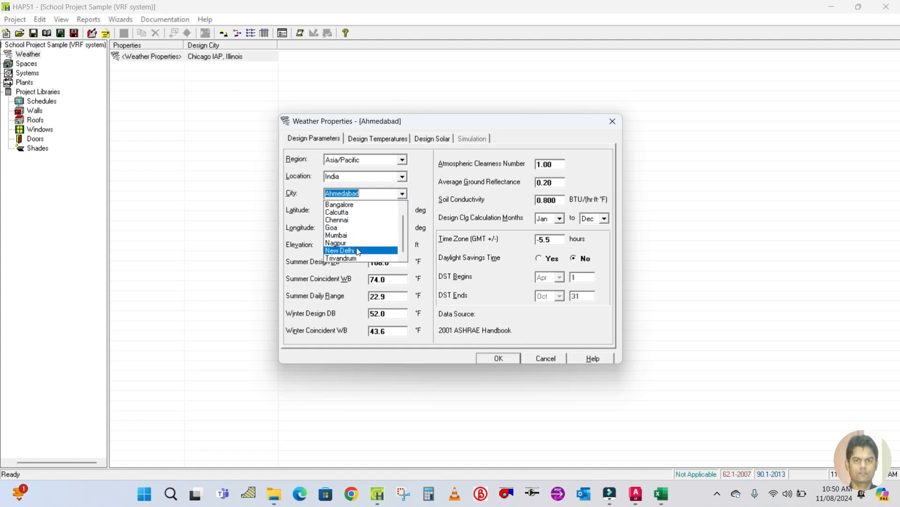
click(359, 250)
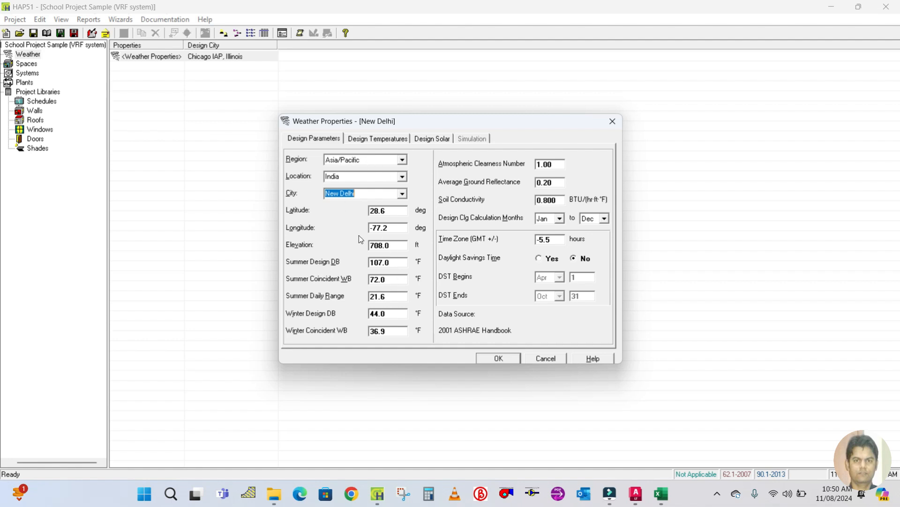
Review the design temperature and solar tabs of the weather properties, then apply the New Delhi weather settings.
click(377, 138)
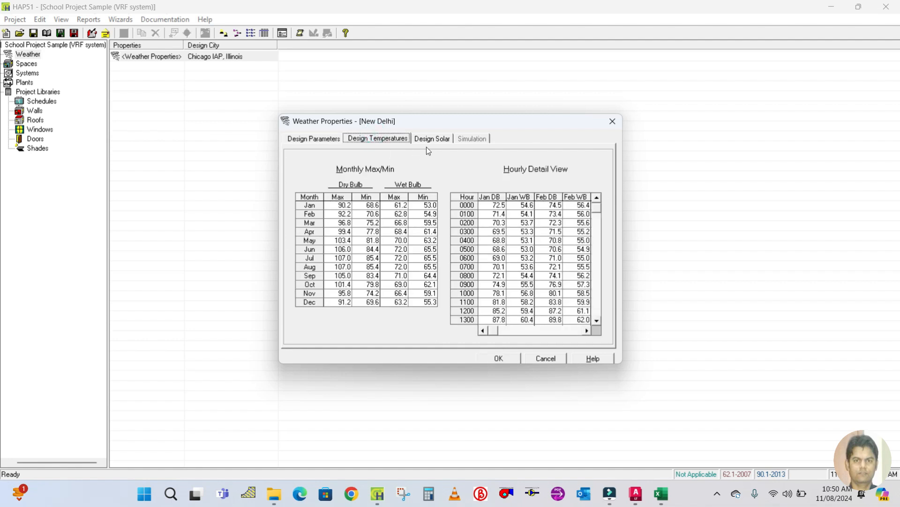
click(432, 139)
click(334, 139)
click(389, 138)
click(327, 140)
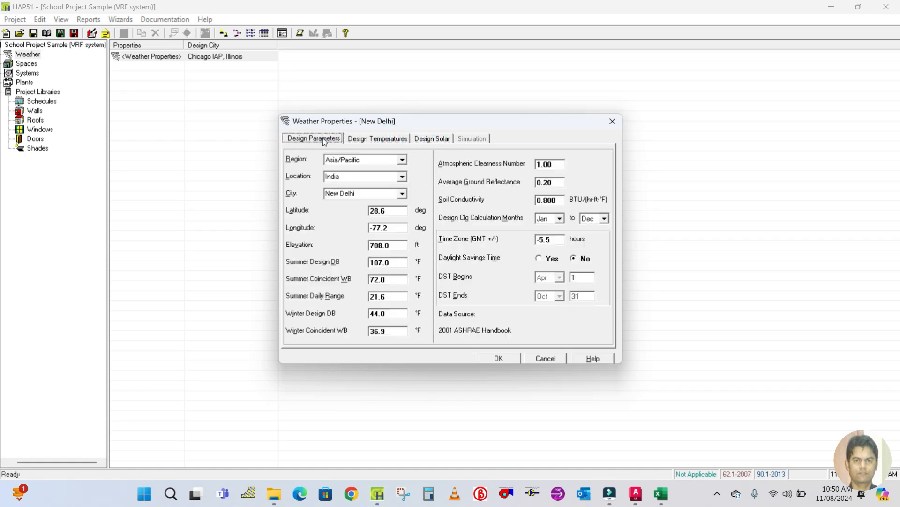
click(499, 359)
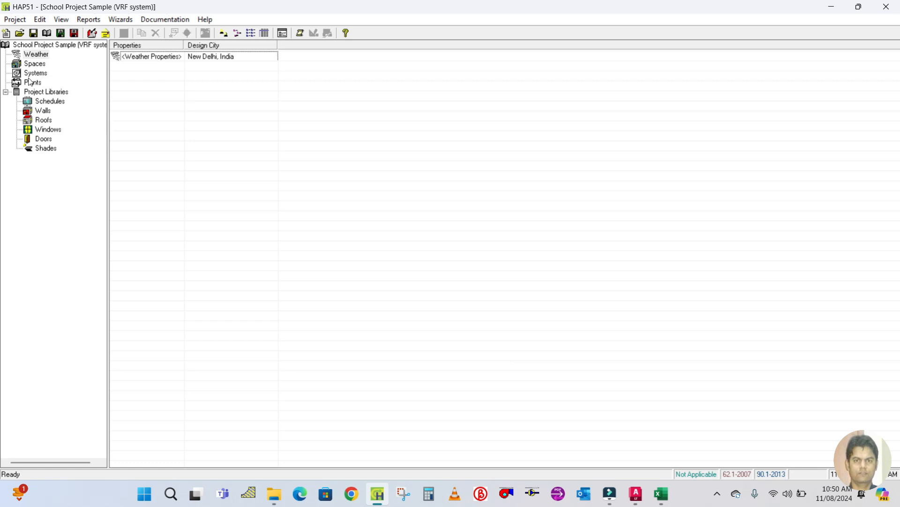
Open the default wall in the Walls library and name the assembly External Wall.
click(40, 112)
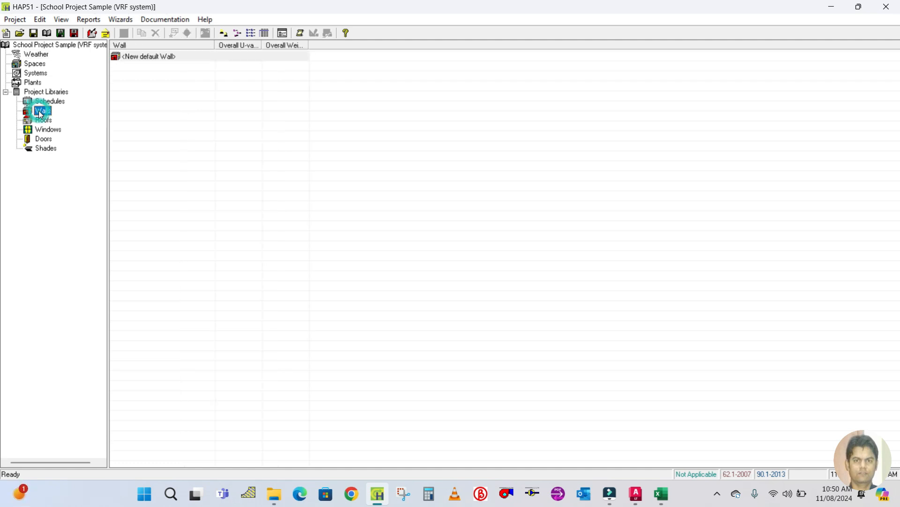
double_click(128, 55)
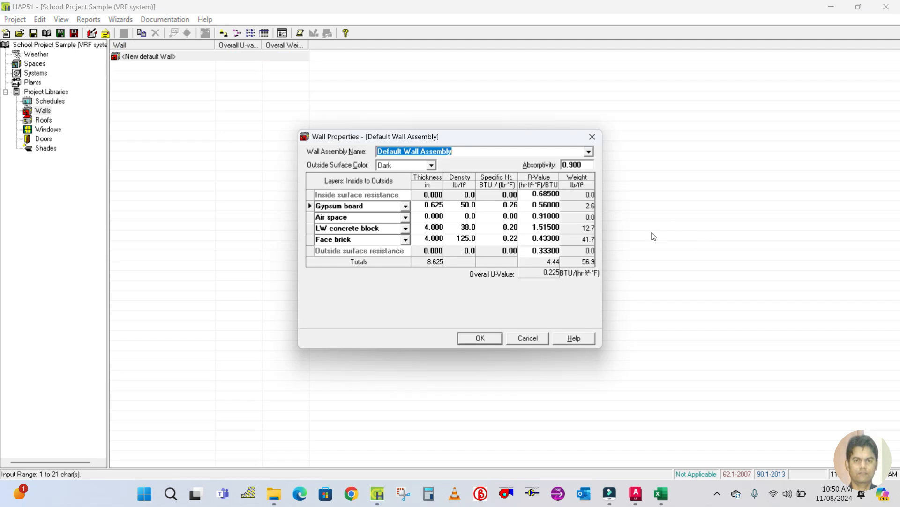
text(Wall)
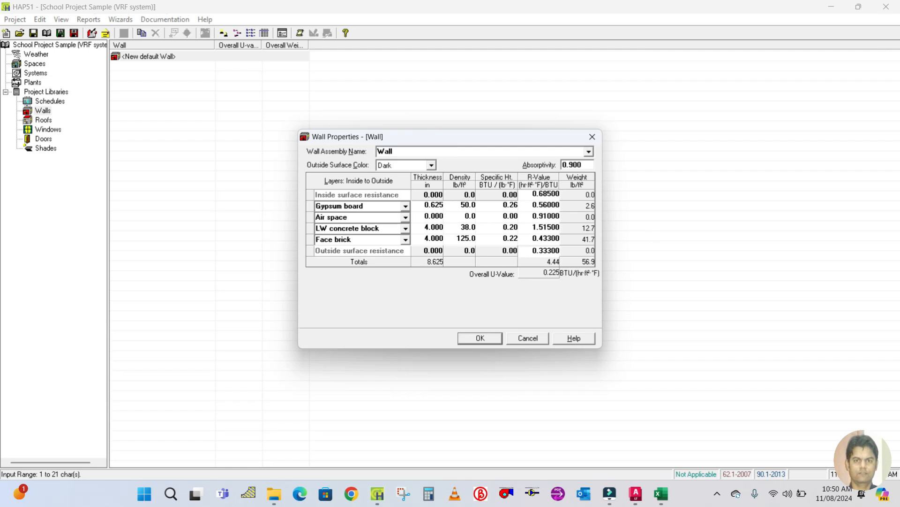
key(BackSpace)
key(BackSpace)
key(BackSpace)
key(BackSpace)
text(External Wall)
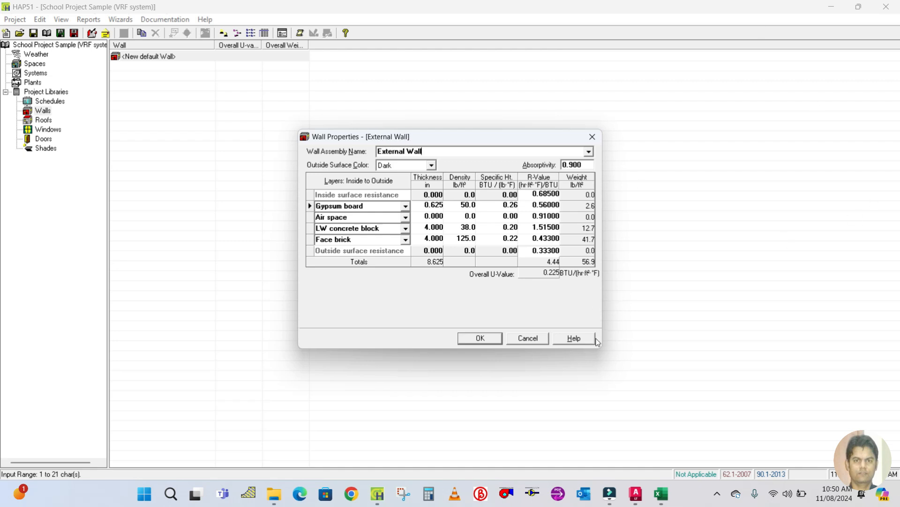
Open the U-value workbook and examine the external wall section's layer thicknesses, densities and R-values.
click(274, 494)
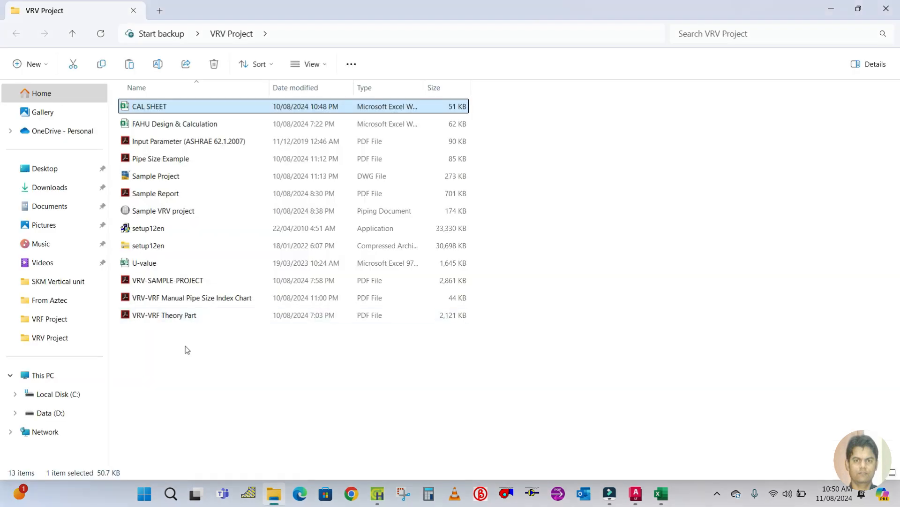
double_click(126, 263)
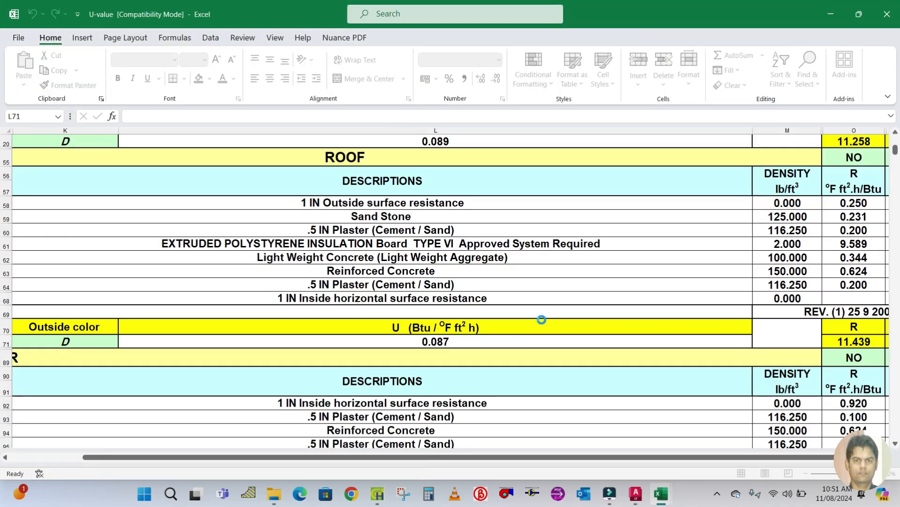
scroll(542, 320, up, 2)
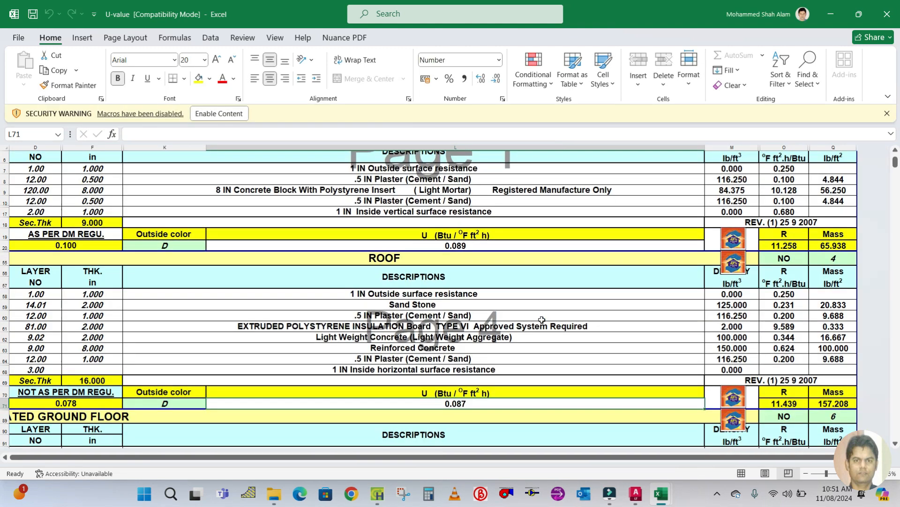
scroll(262, 297, up, 2)
scroll(291, 291, down, 2)
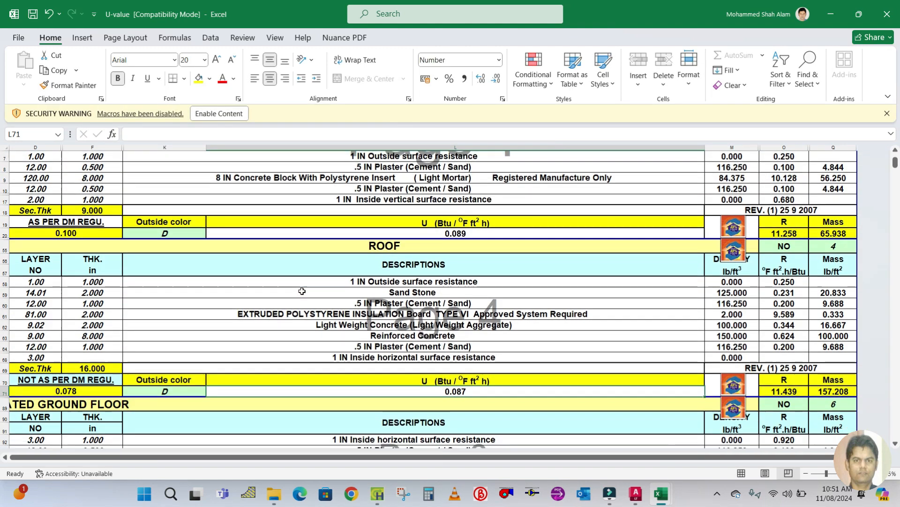
scroll(310, 287, up, 1)
scroll(310, 287, up, 1)
scroll(399, 281, down, 2)
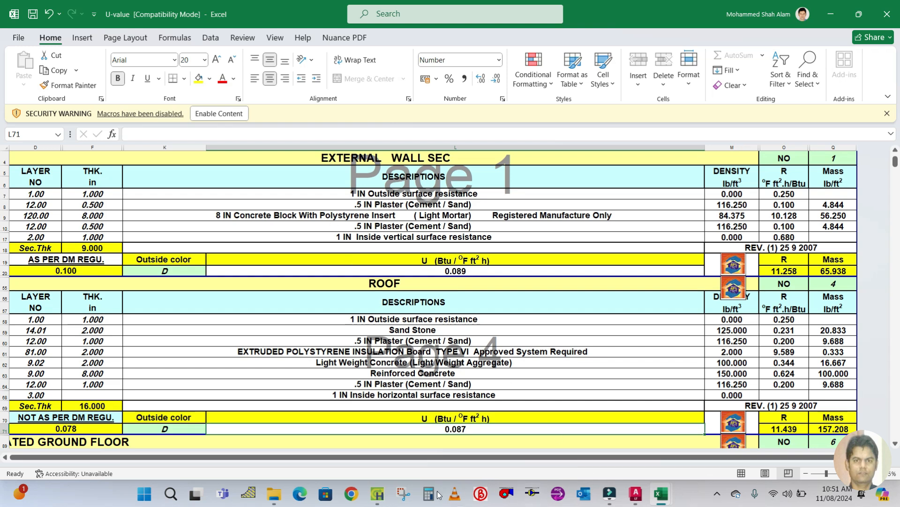
click(378, 497)
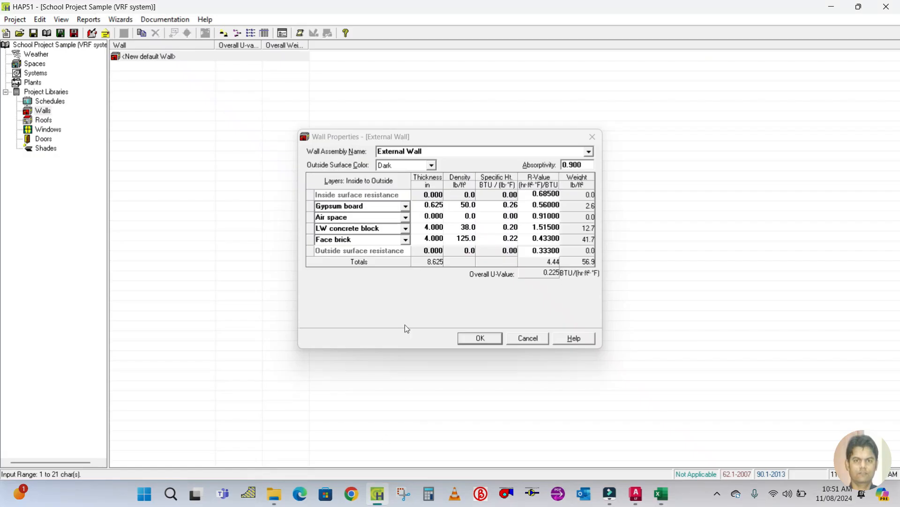
mouse_move(648, 500)
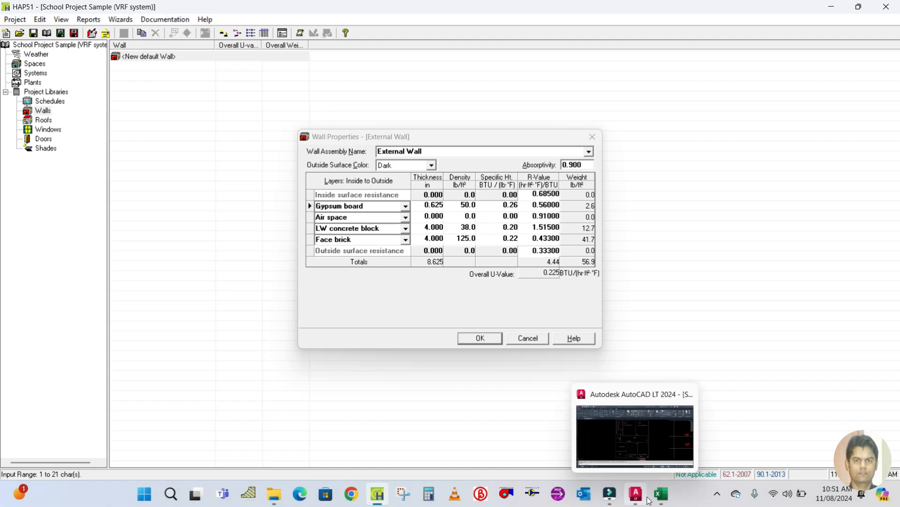
click(643, 424)
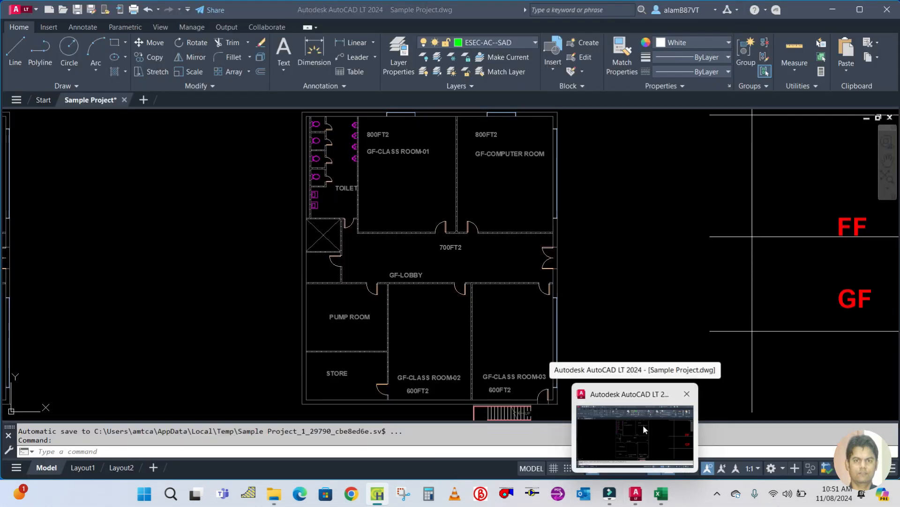
mouse_move(660, 495)
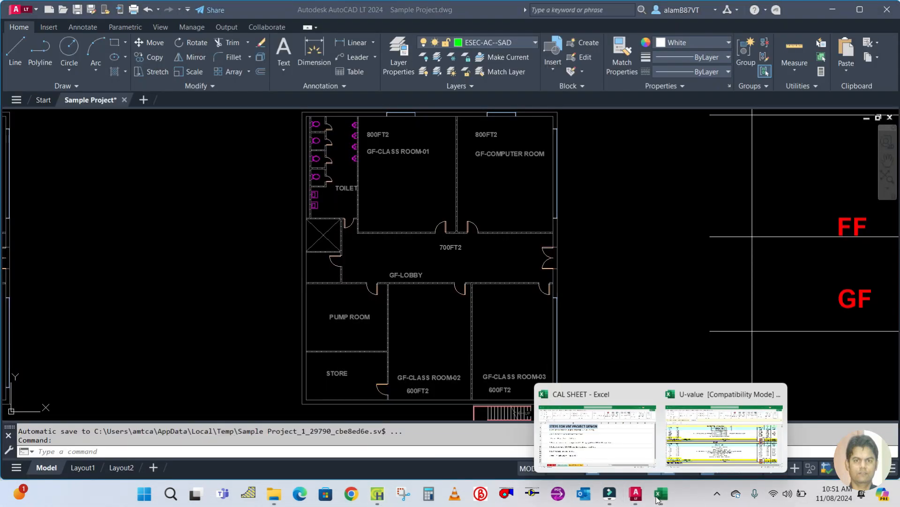
click(673, 468)
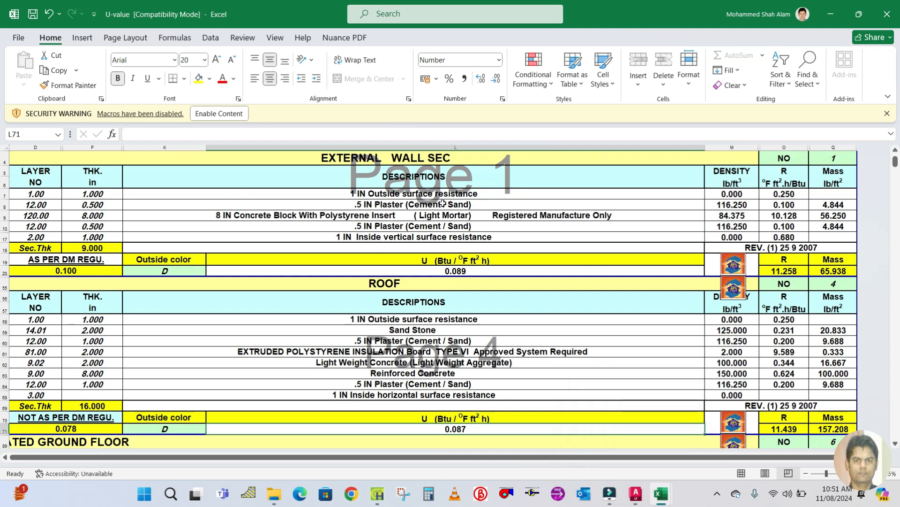
mouse_move(378, 501)
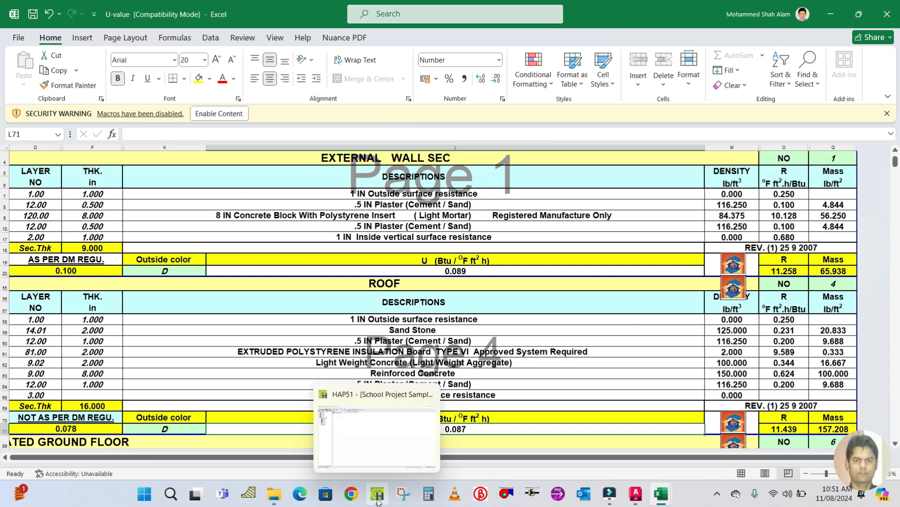
click(378, 501)
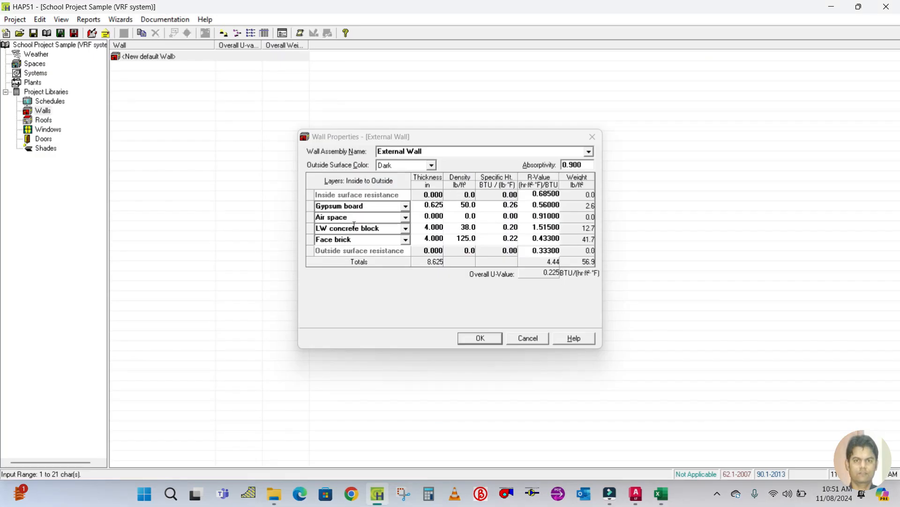
Replace the first wall layer with 0.5 inch Plaster and set its thickness to 0.5 in.
click(370, 211)
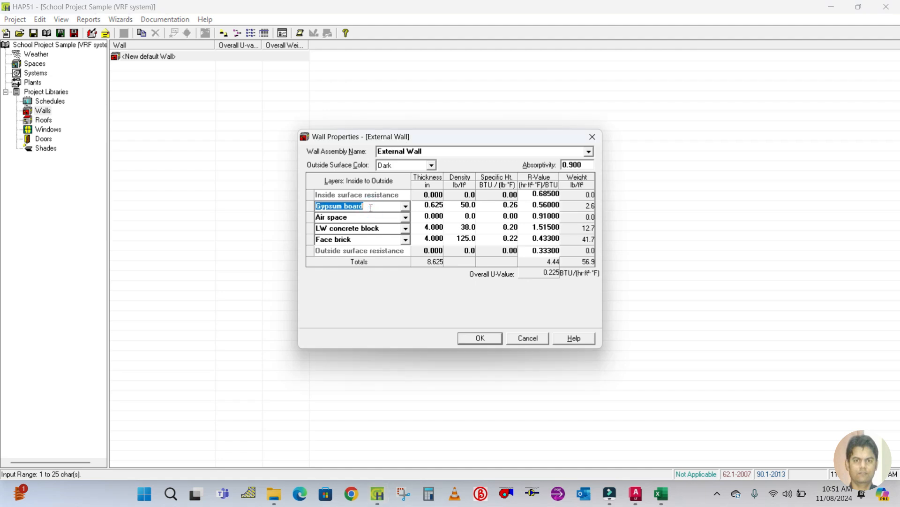
text(0.5 inch Plaster)
click(423, 207)
double_click(432, 205)
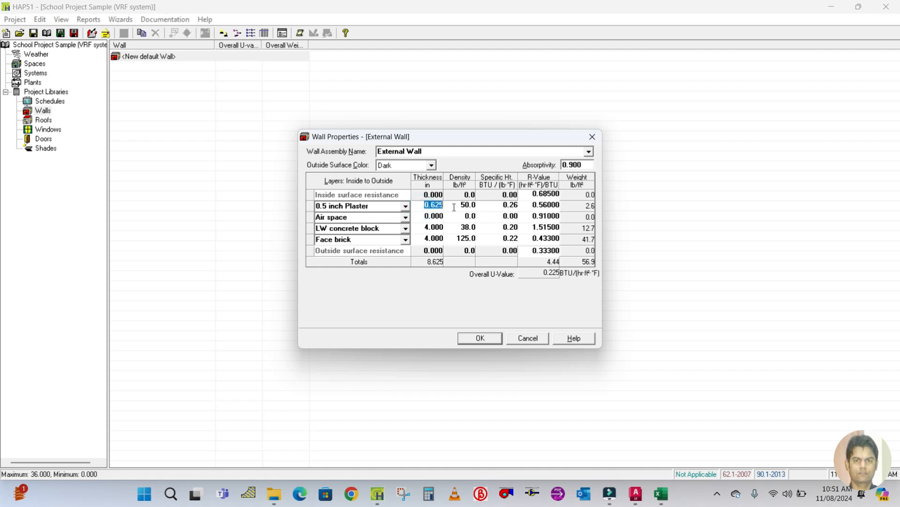
text(0.5)
Set the plaster layer's density to 116.25 lb/ft³.
click(461, 207)
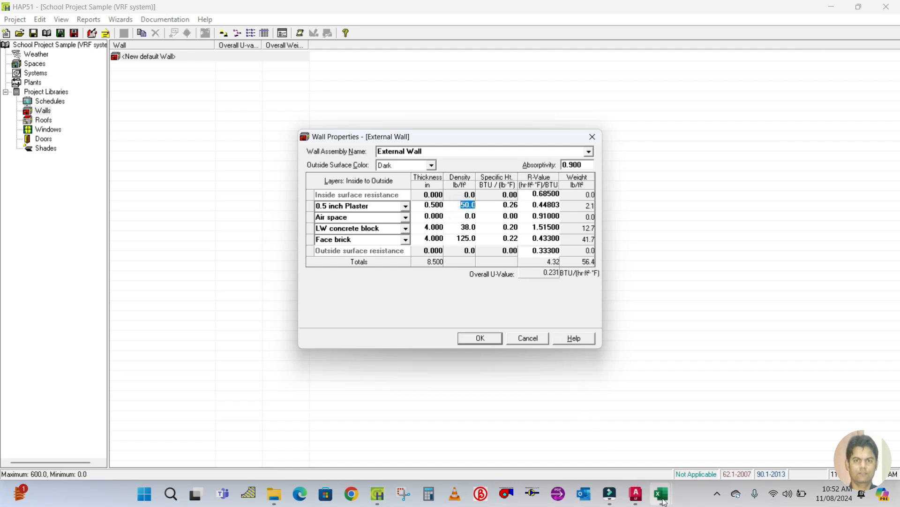
mouse_move(661, 493)
click(706, 420)
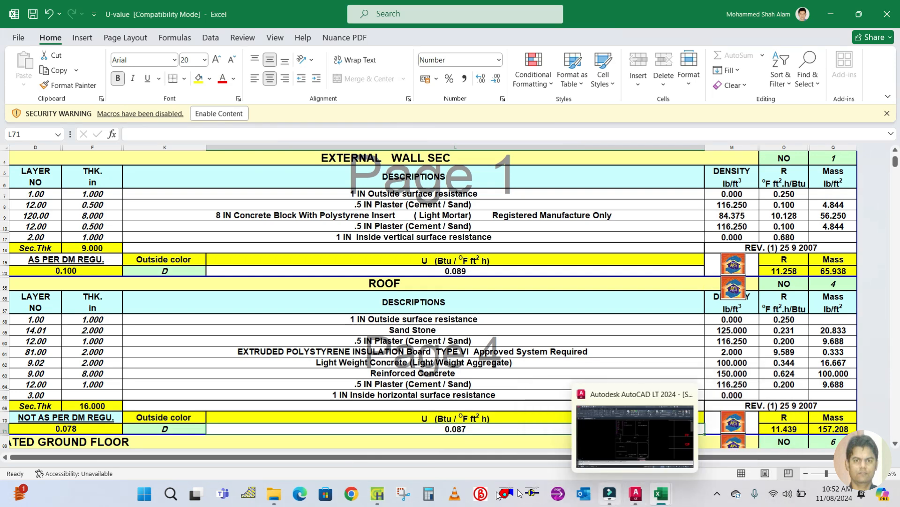
click(382, 496)
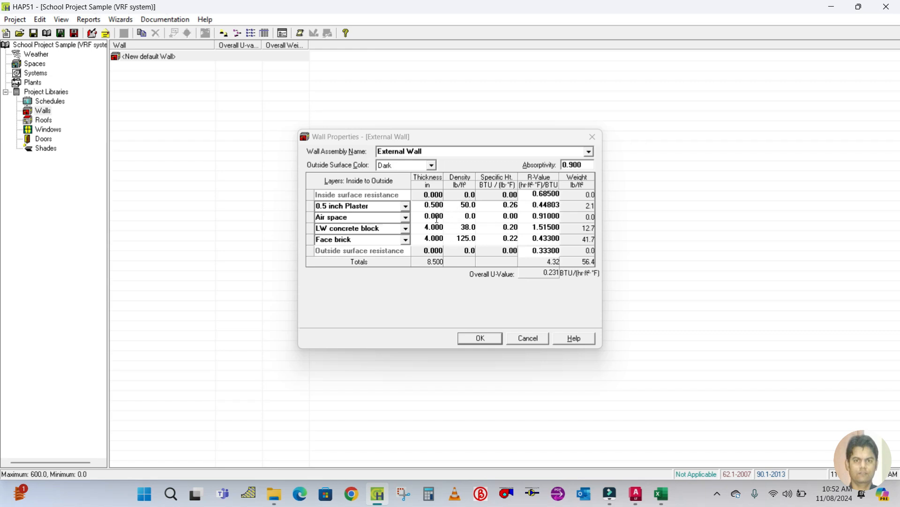
click(454, 207)
click(455, 207)
text(116.25)
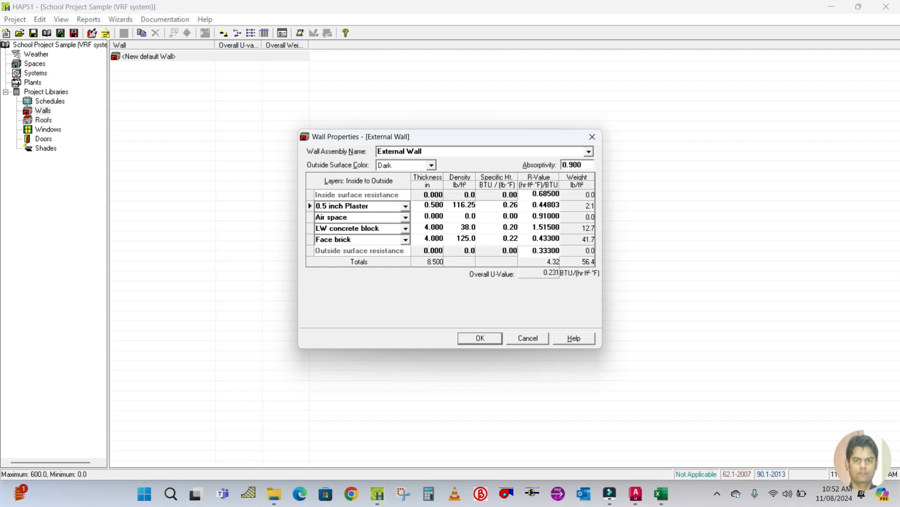
Set the plaster layer's R-value to 0.1 after checking the wall data in the workbook.
mouse_move(662, 496)
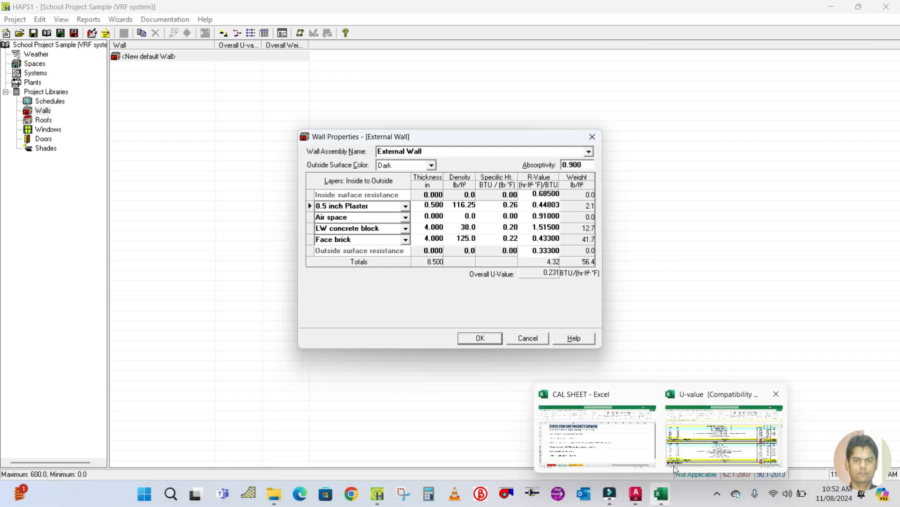
mouse_move(686, 454)
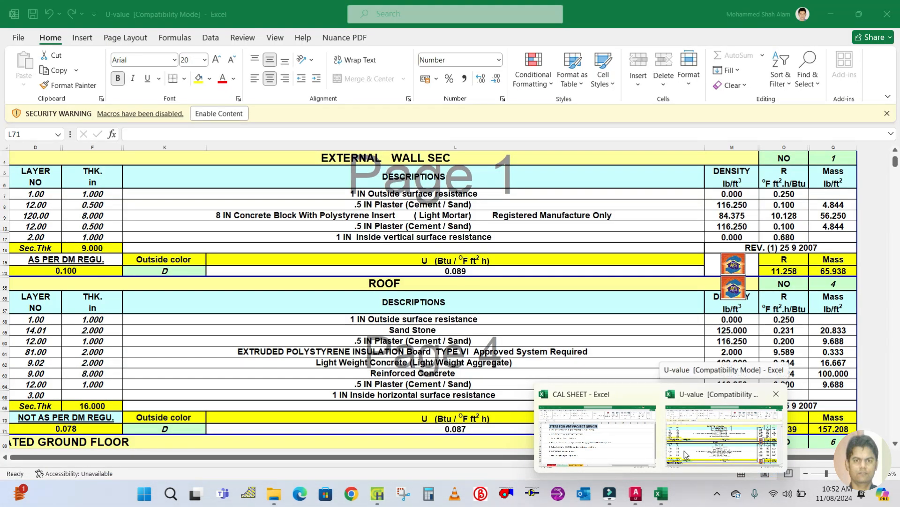
click(686, 454)
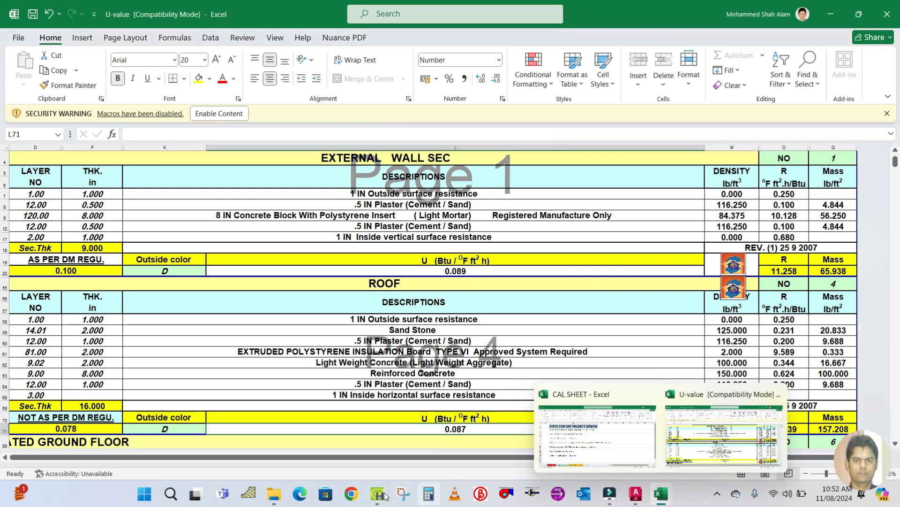
mouse_move(378, 493)
click(386, 410)
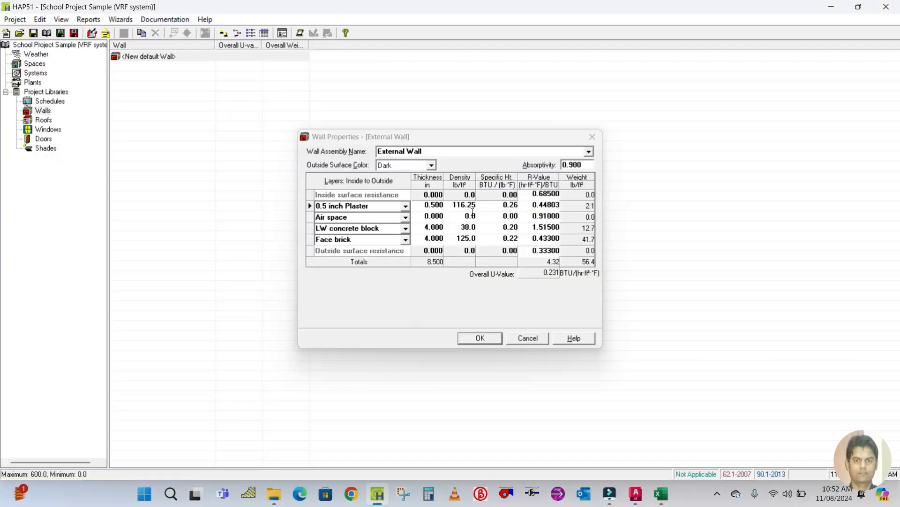
click(530, 206)
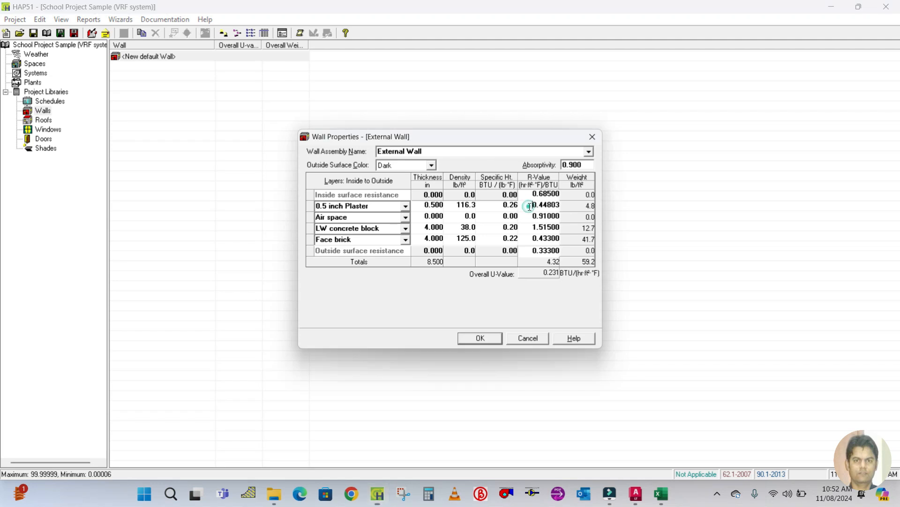
text(0.1)
Replace the air space layer with an 8" concrete block layer and set its thickness to 8 in.
click(425, 216)
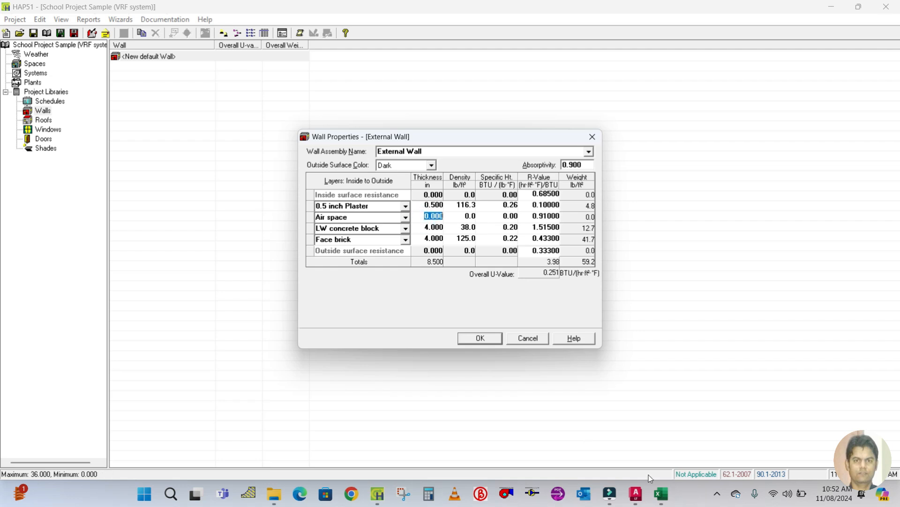
mouse_move(661, 493)
click(731, 429)
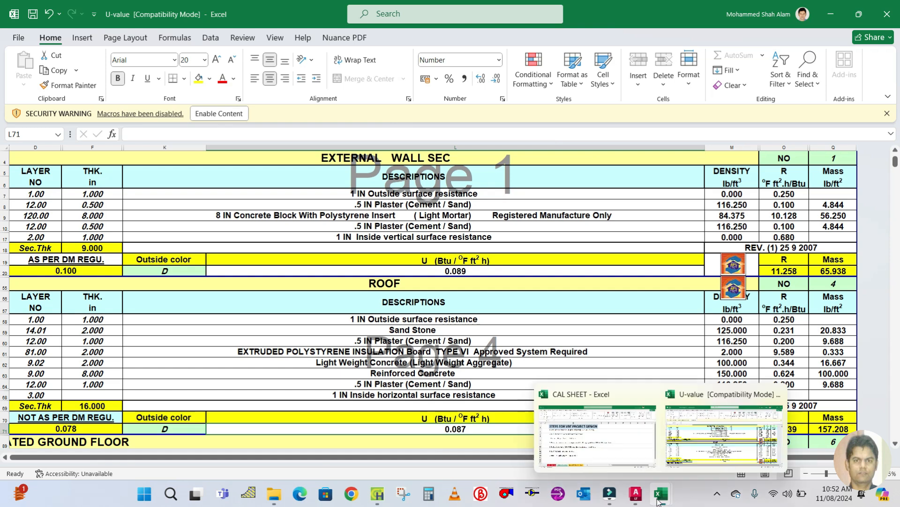
click(377, 493)
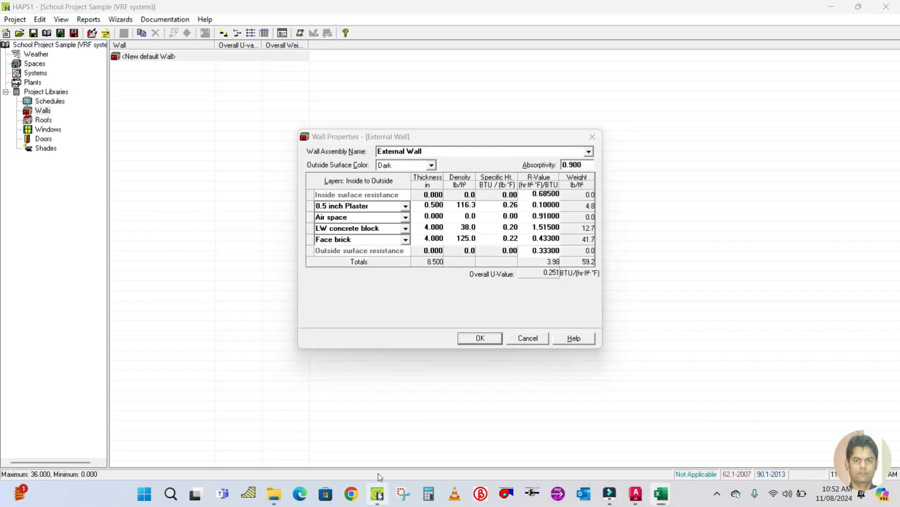
click(363, 216)
text(8" co)
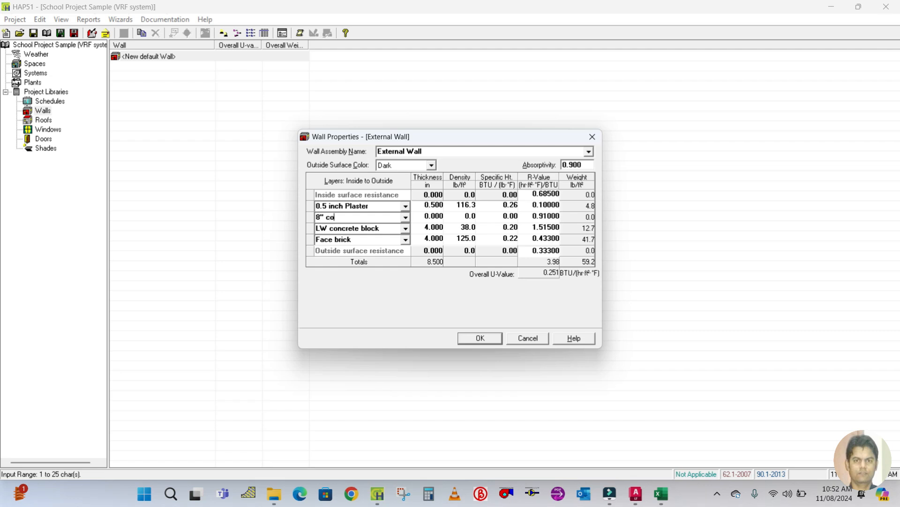
text(ncrete block)
click(426, 215)
text(8)
click(461, 216)
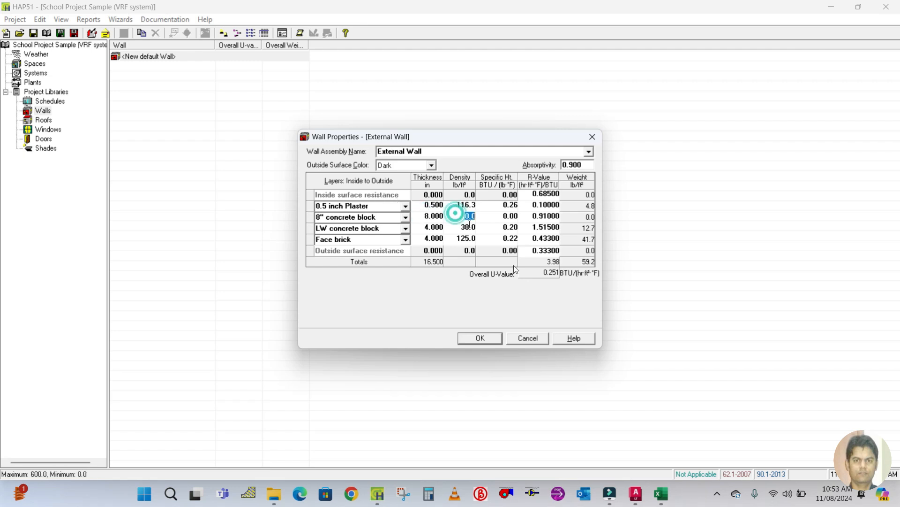
Set the 8" concrete block layer's density to 84.37 lb/ft³ after checking the wall data in the workbook.
mouse_move(662, 493)
click(715, 451)
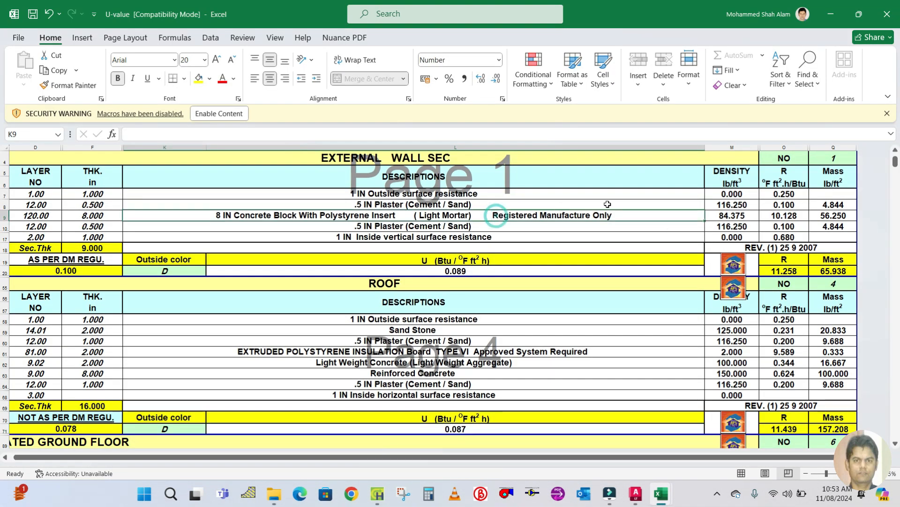
click(721, 216)
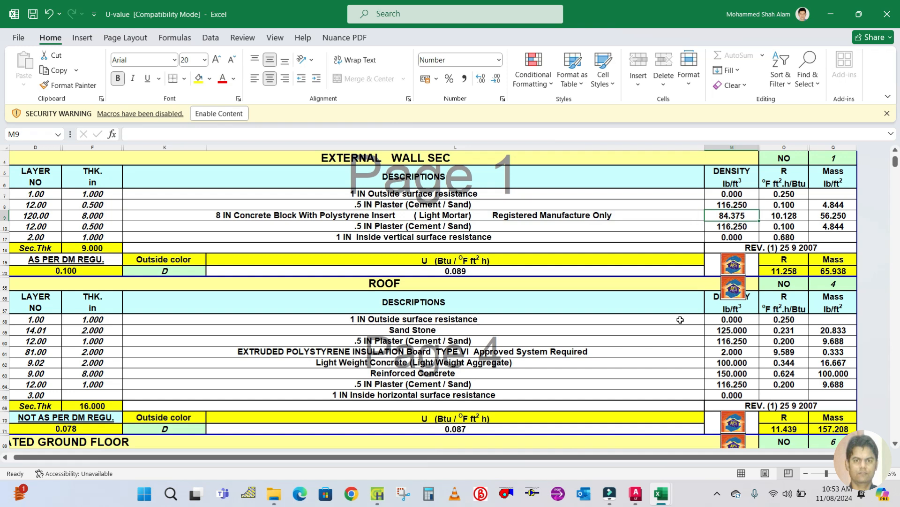
click(377, 494)
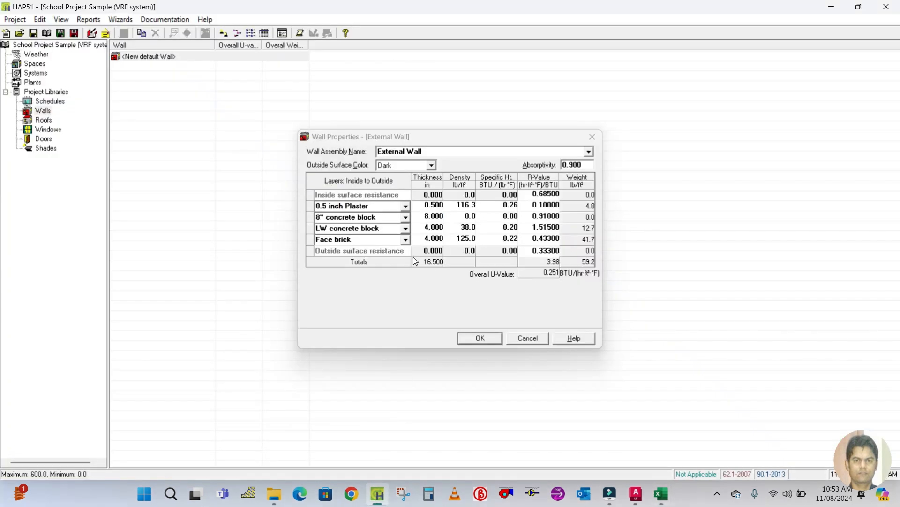
click(465, 216)
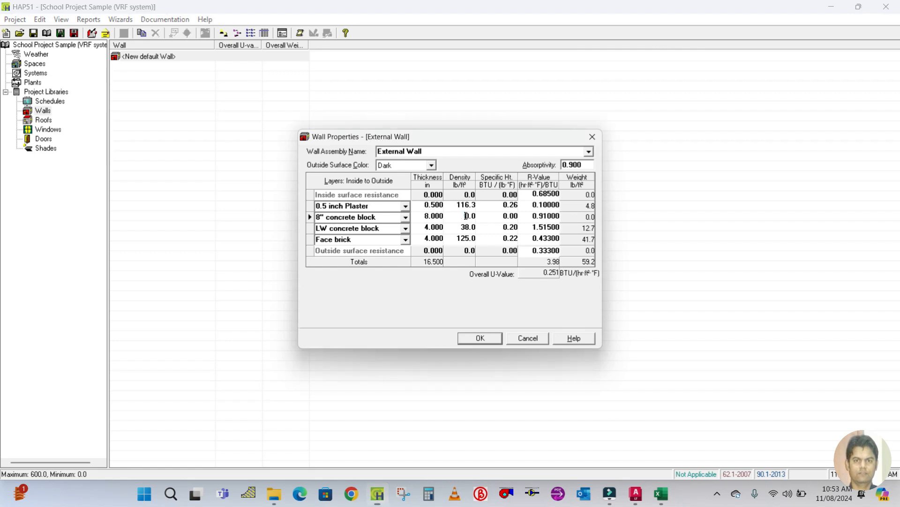
drag(465, 216, 477, 216)
text(84.37)
click(534, 216)
Set the 8" concrete block layer's R-value to 10.12 after checking the workbook values.
click(661, 494)
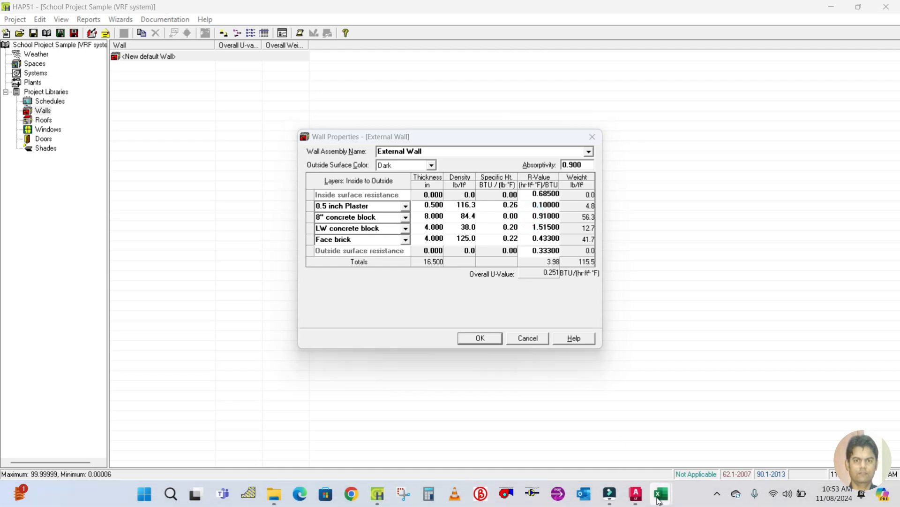
mouse_move(725, 428)
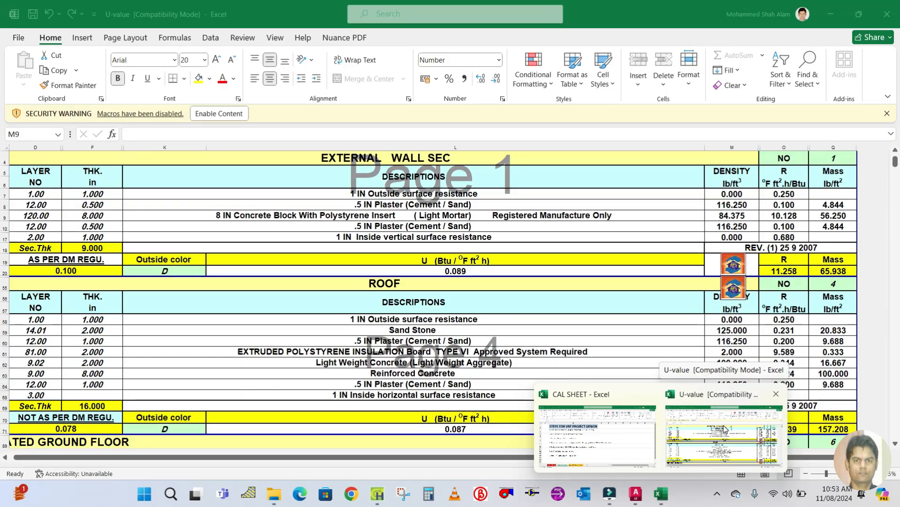
click(725, 428)
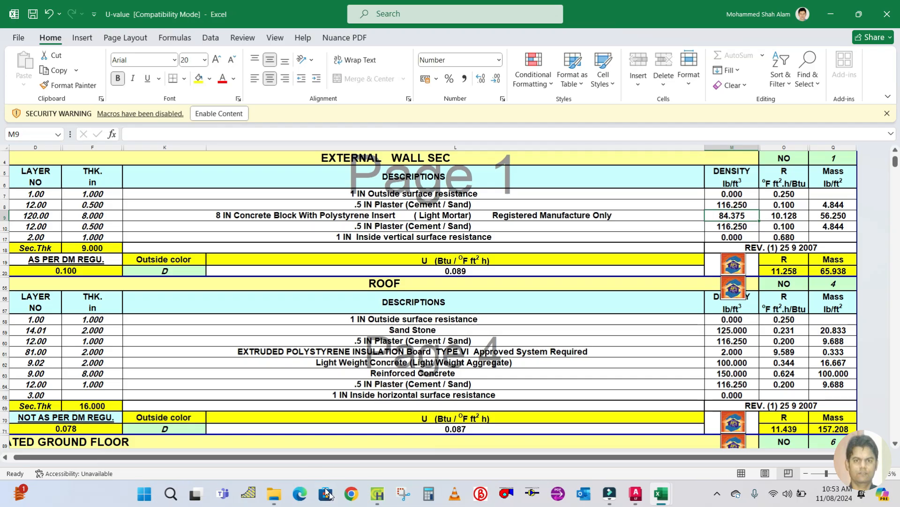
click(375, 498)
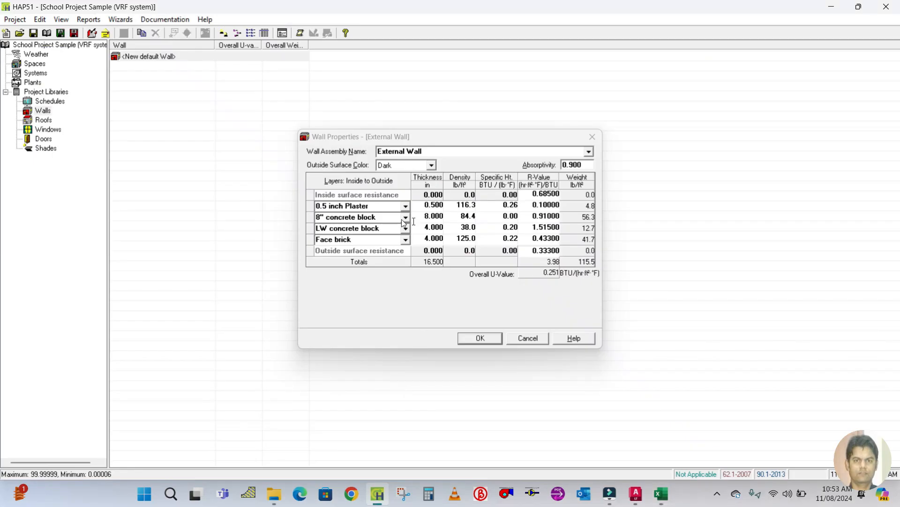
click(530, 216)
click(530, 216)
text(10.12)
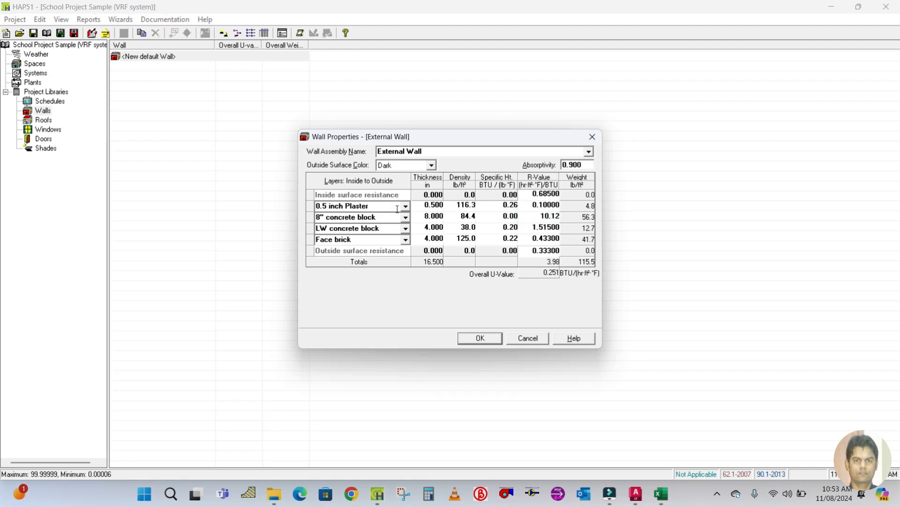
Replace the LW concrete block layer with 0.5 inch Plaster by pasting the plaster layer name.
click(416, 227)
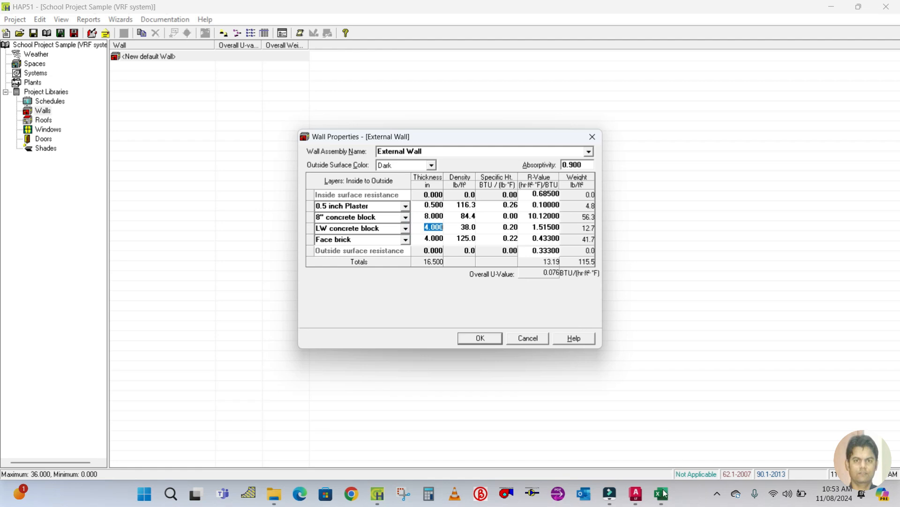
mouse_move(663, 492)
click(706, 429)
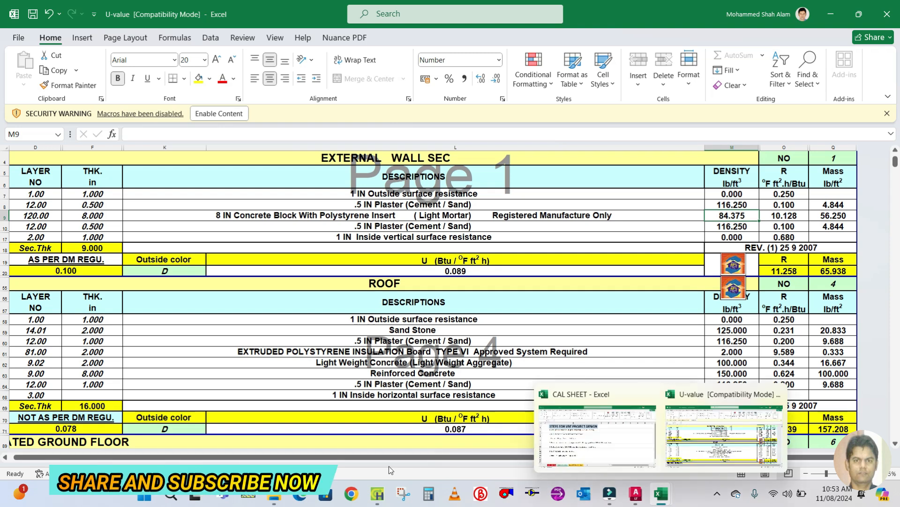
click(378, 493)
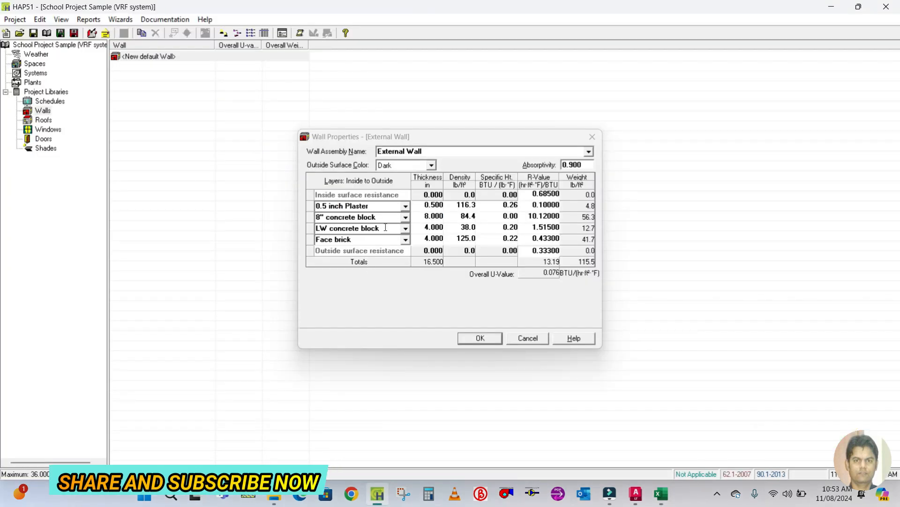
click(378, 206)
key(ctrl+c)
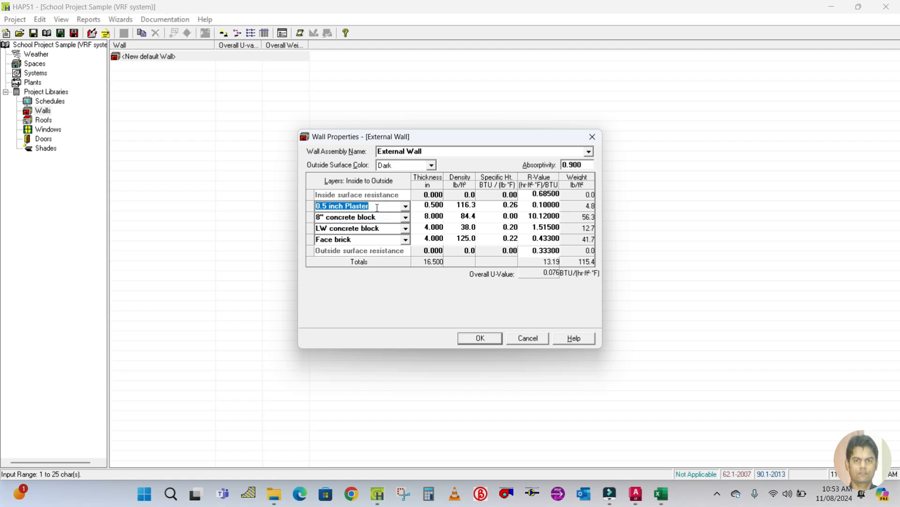
click(382, 228)
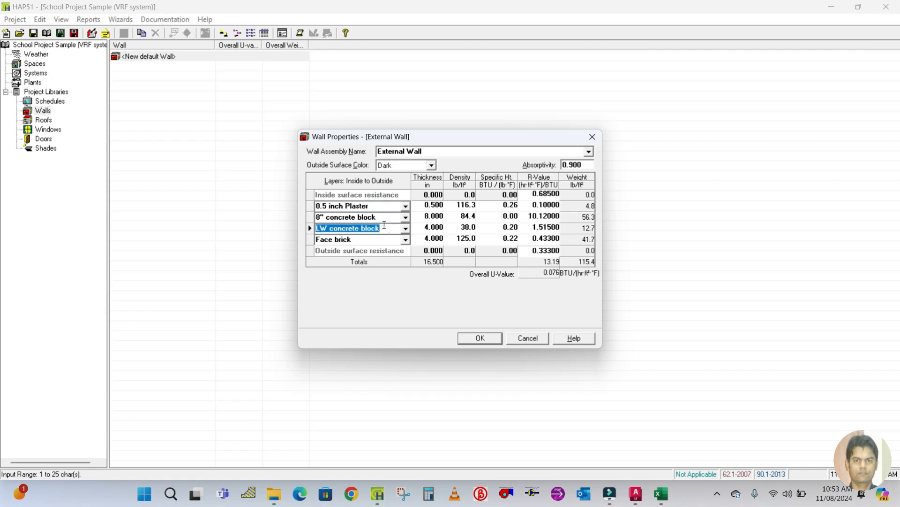
key(ctrl+v)
Set the new plaster layer's thickness to 0.5 in and density to 116.3 lb/ft³.
click(426, 229)
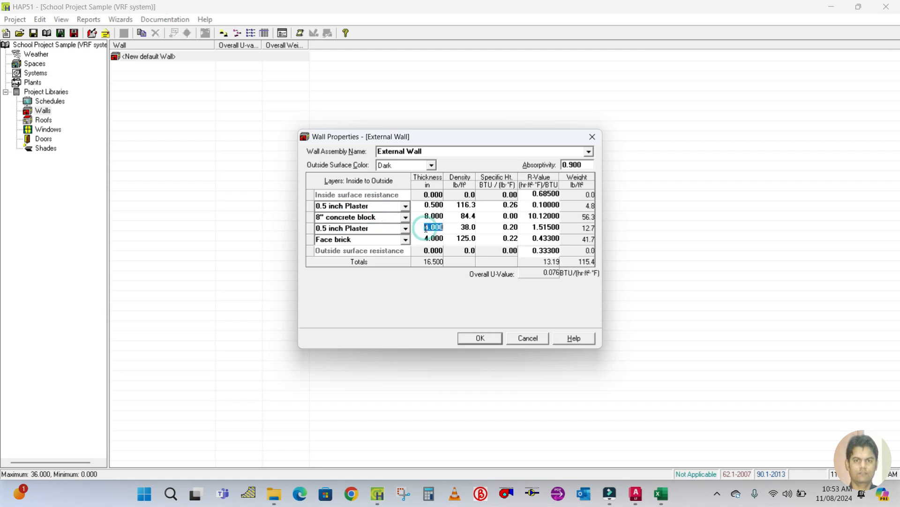
text(0.5)
click(453, 227)
text(116.)
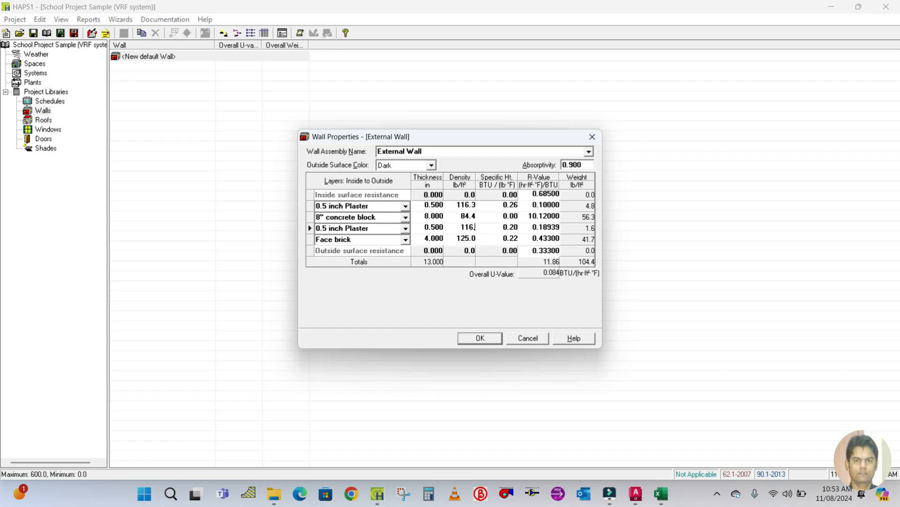
text(3)
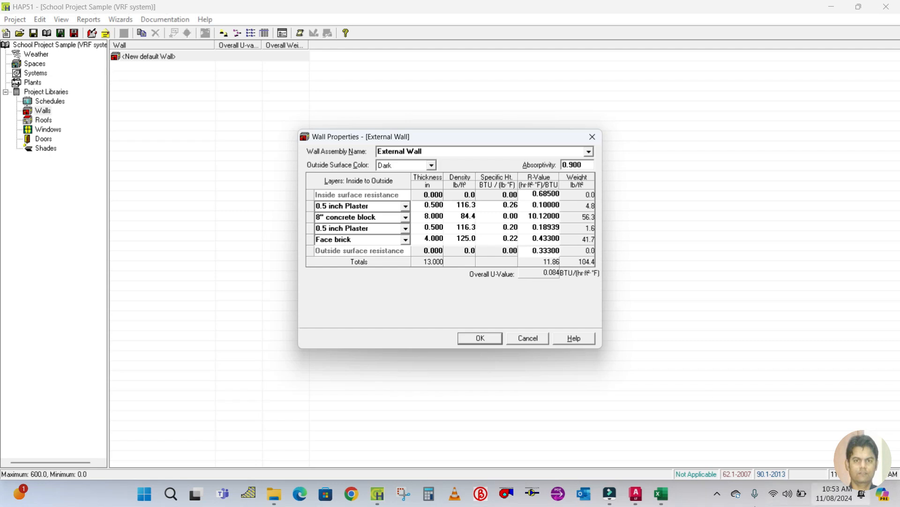
Set the outer plaster layer's R-value to 0.1 after checking the workbook.
click(662, 494)
mouse_move(709, 448)
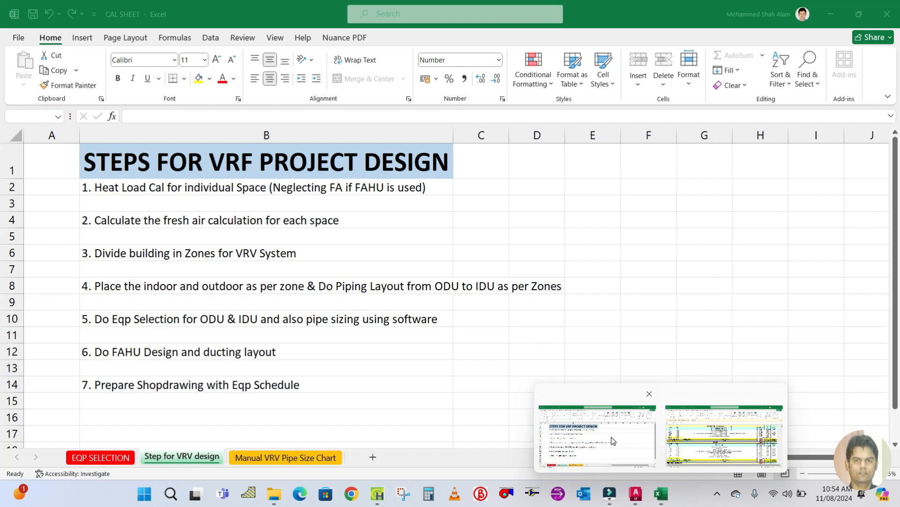
click(597, 434)
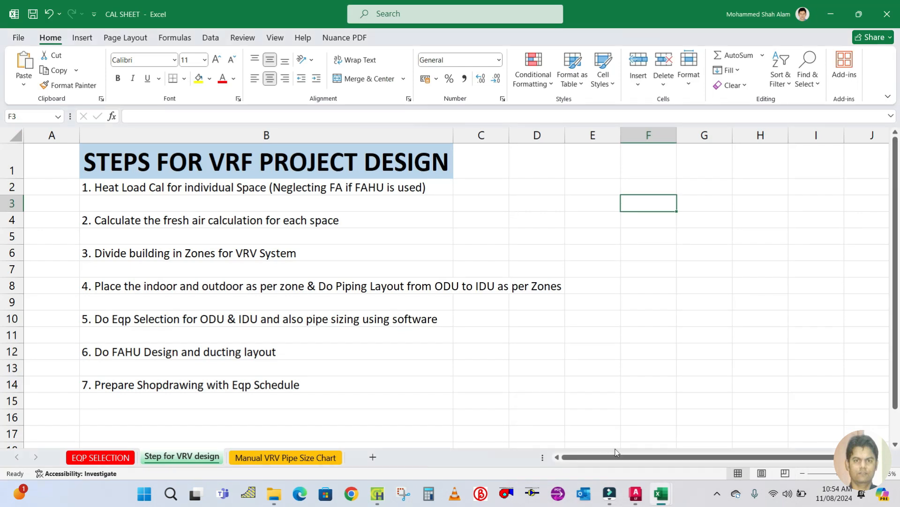
click(378, 494)
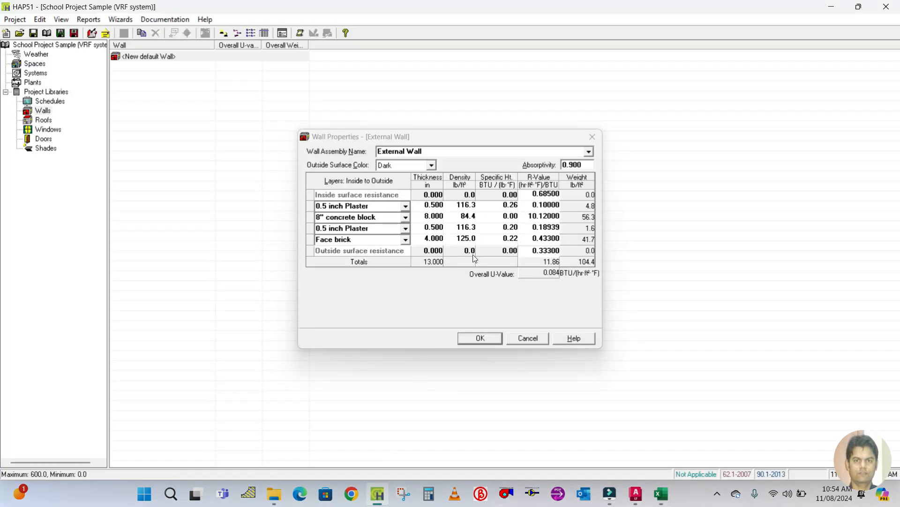
click(531, 226)
click(530, 226)
text(0.1)
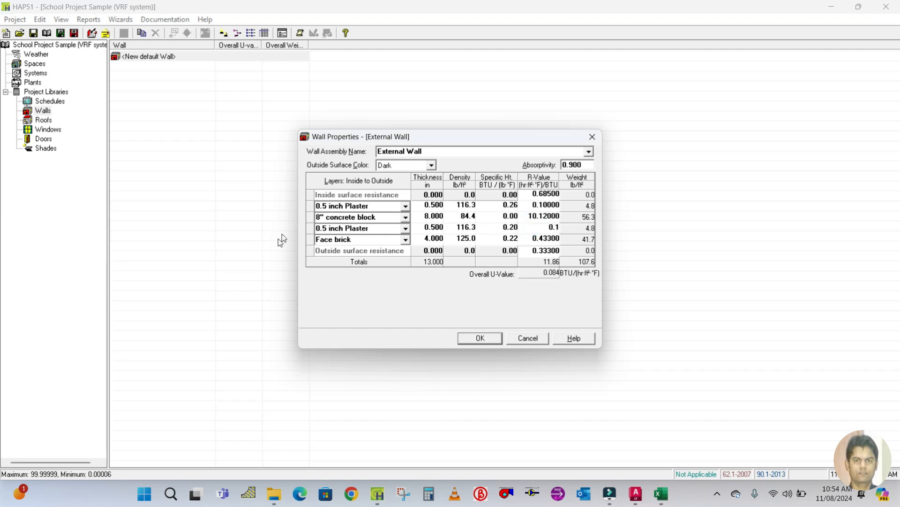
Remove the Face brick layer from the wall assembly.
click(308, 239)
right_click(308, 238)
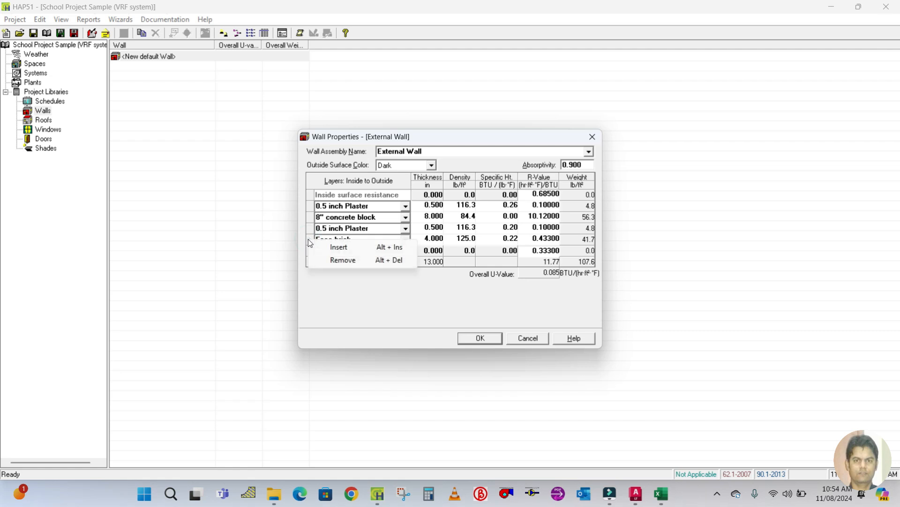
click(335, 260)
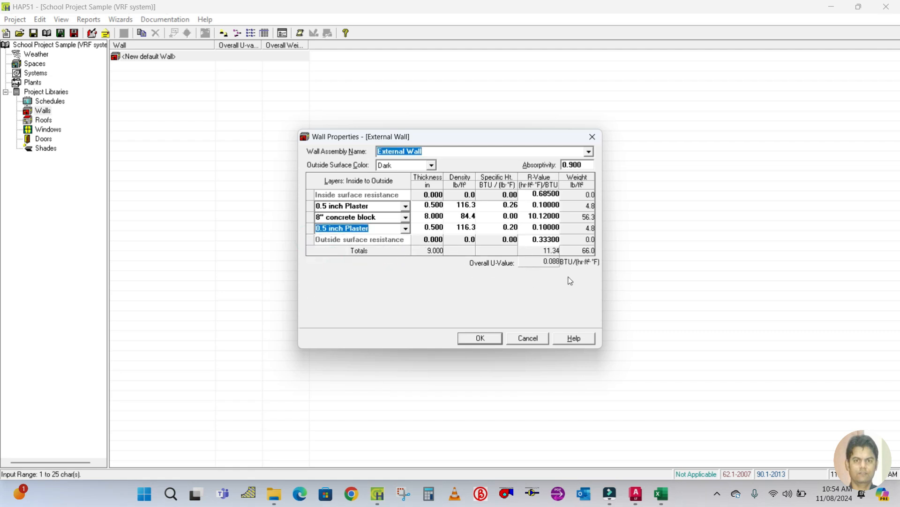
Compare the wall with the workbook data and save the External Wall assembly.
mouse_move(661, 493)
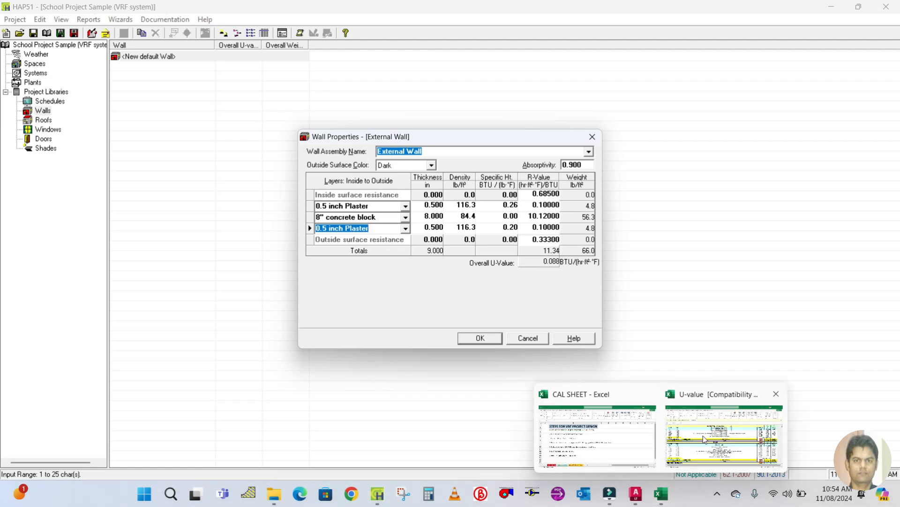
click(704, 439)
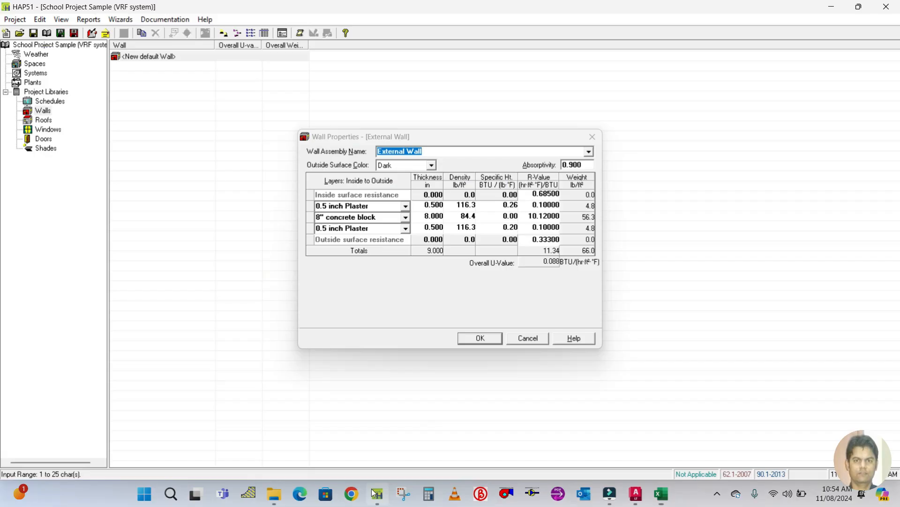
click(377, 493)
click(477, 339)
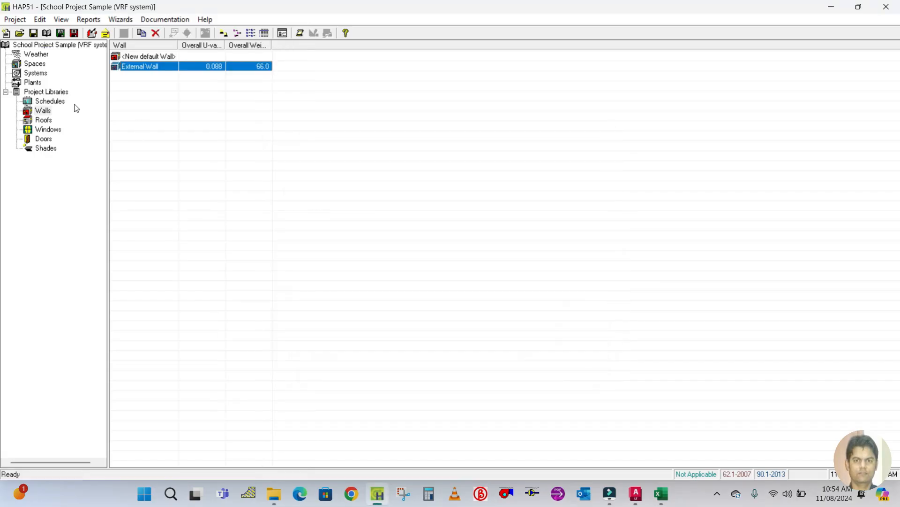
Create a new roof assembly in the Roofs library and name it Roof.
click(43, 123)
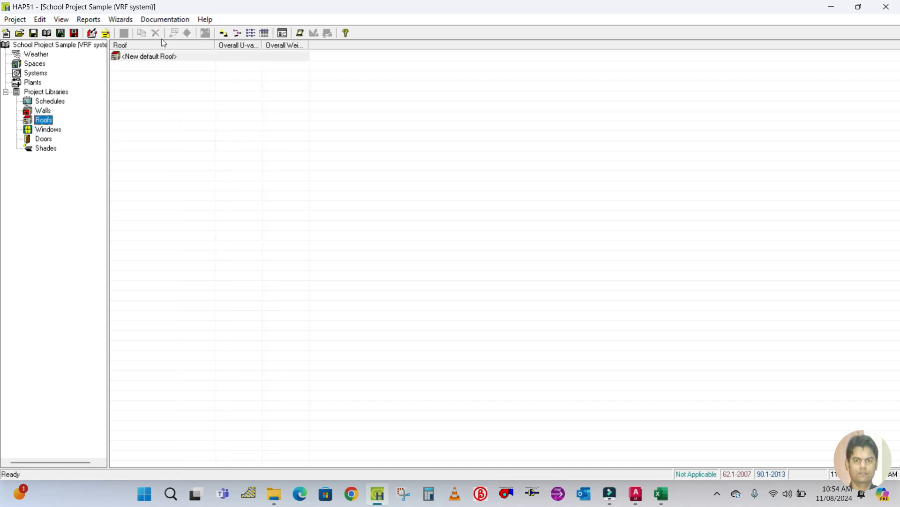
double_click(131, 56)
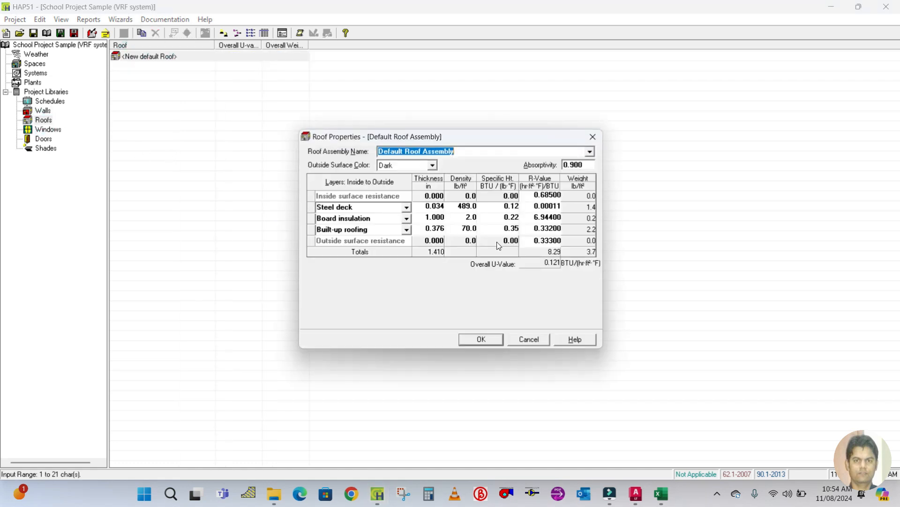
text(Roof)
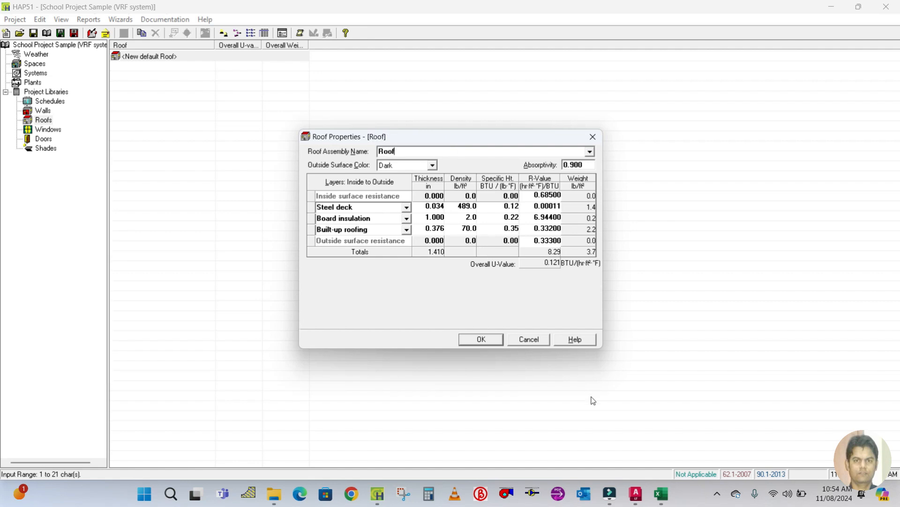
Review the roof layer descriptions, densities and R-values in the U-value workbook.
mouse_move(666, 500)
click(725, 434)
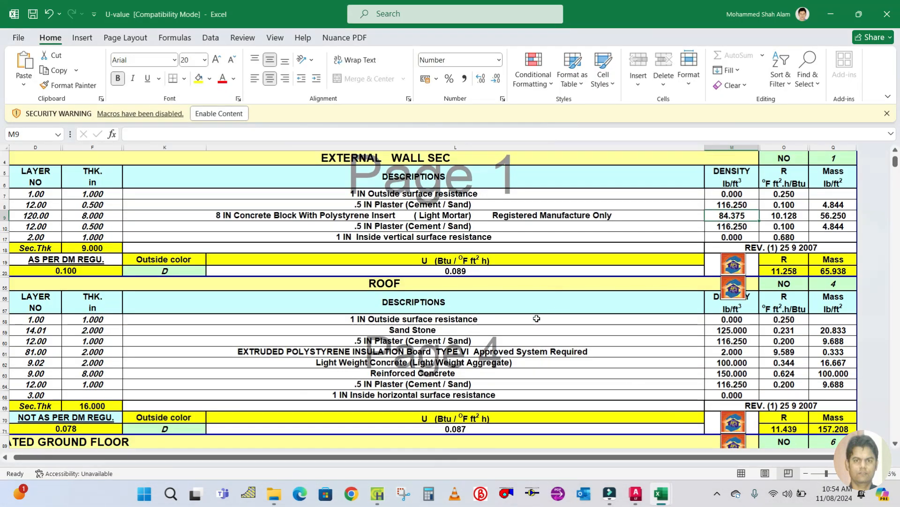
scroll(535, 318, down, 1)
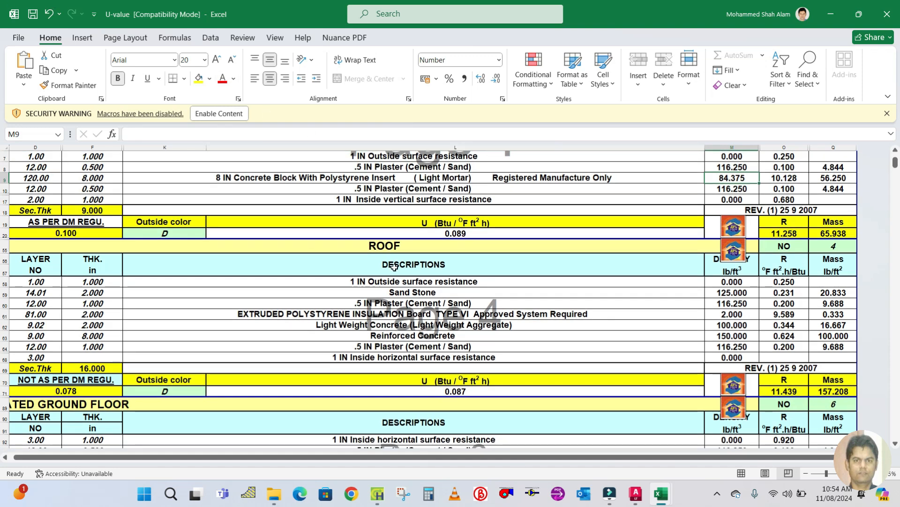
scroll(394, 267, down, 1)
scroll(395, 268, down, 1)
scroll(406, 239, down, 1)
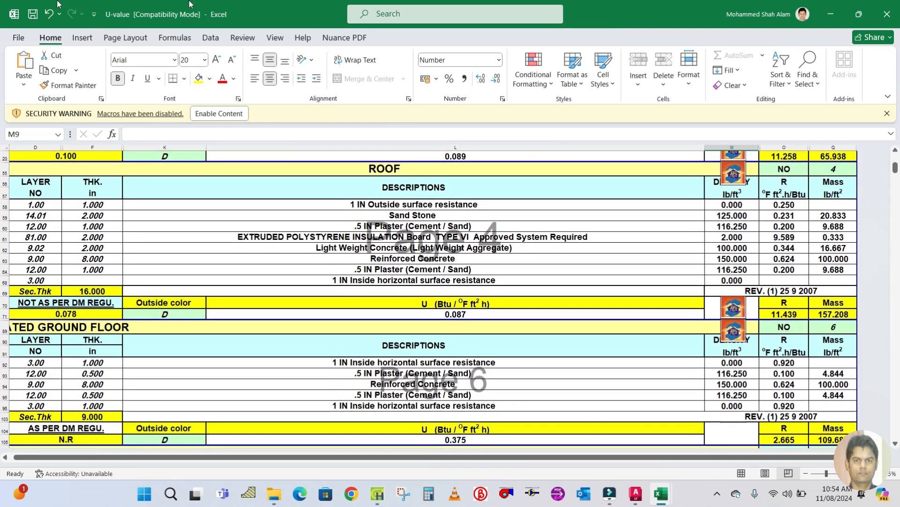
click(426, 217)
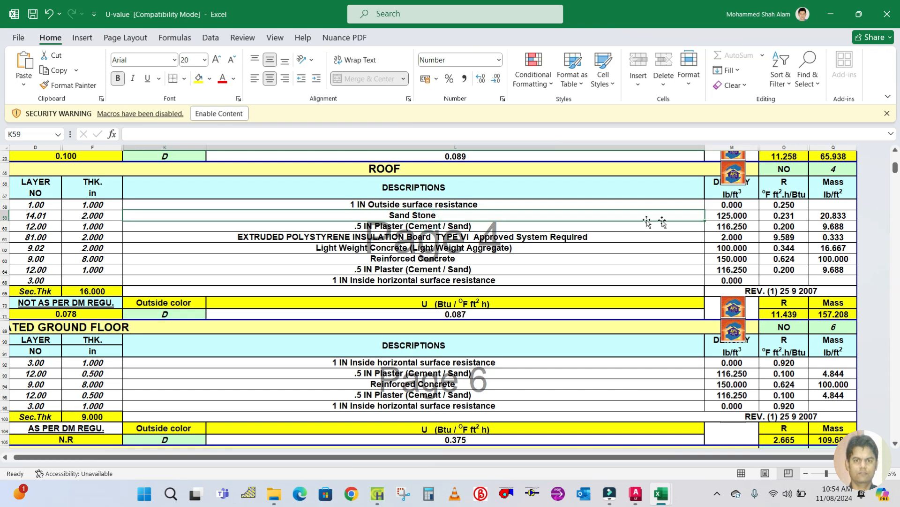
click(378, 493)
Replace the roof's first layer, Steel deck, with Sand stone.
click(363, 206)
click(367, 205)
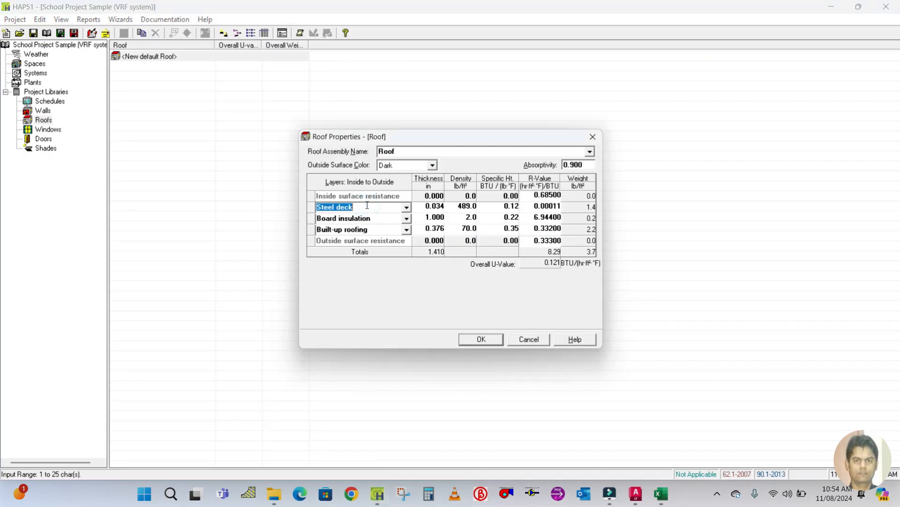
text(S)
click(429, 207)
mouse_move(661, 493)
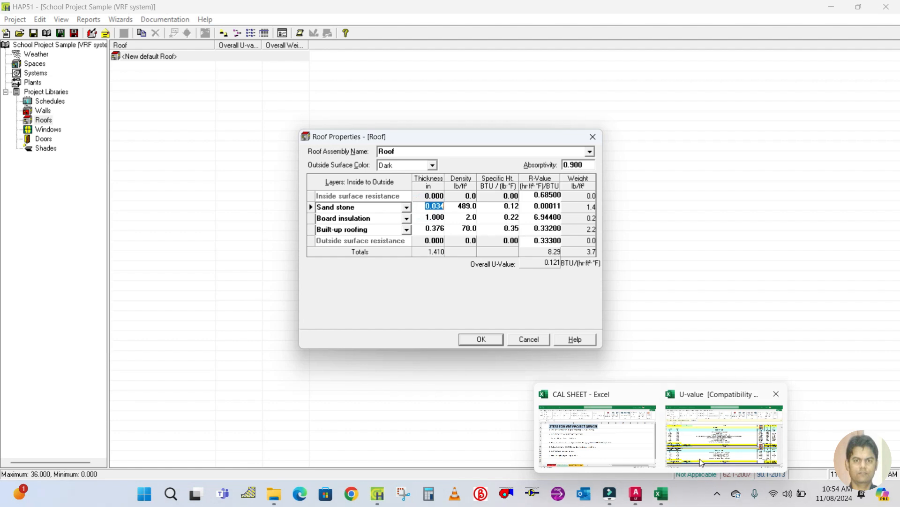
Set the Sand stone layer's thickness to 2 in and its density to 125 lb/ft³, matching the workbook.
click(701, 462)
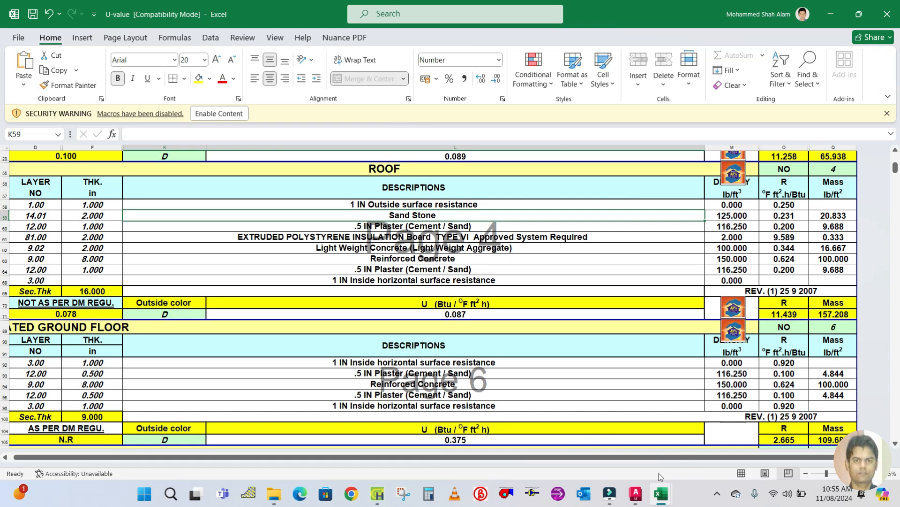
mouse_move(369, 499)
click(374, 443)
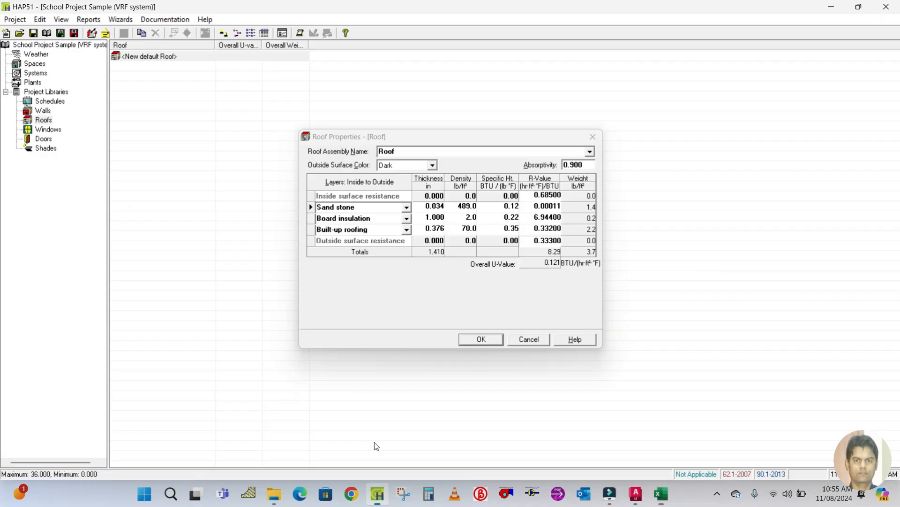
click(425, 206)
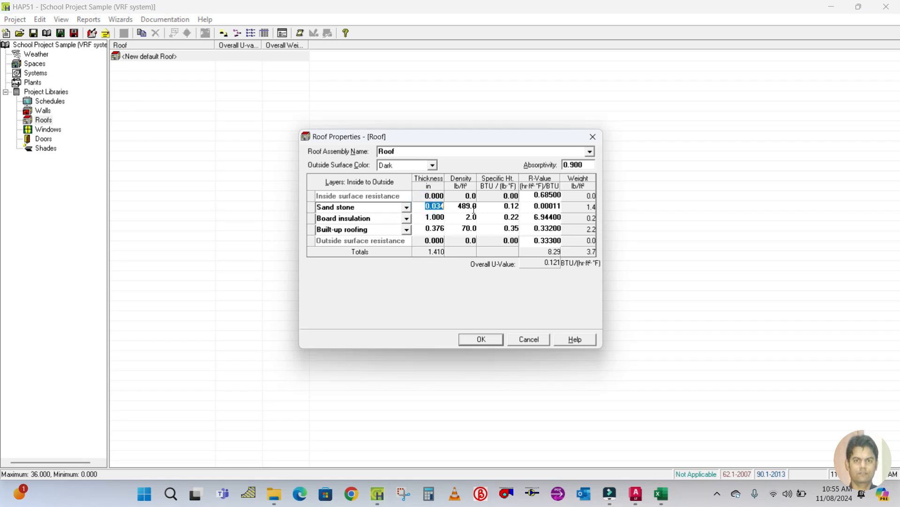
text(2)
click(449, 208)
text(12)
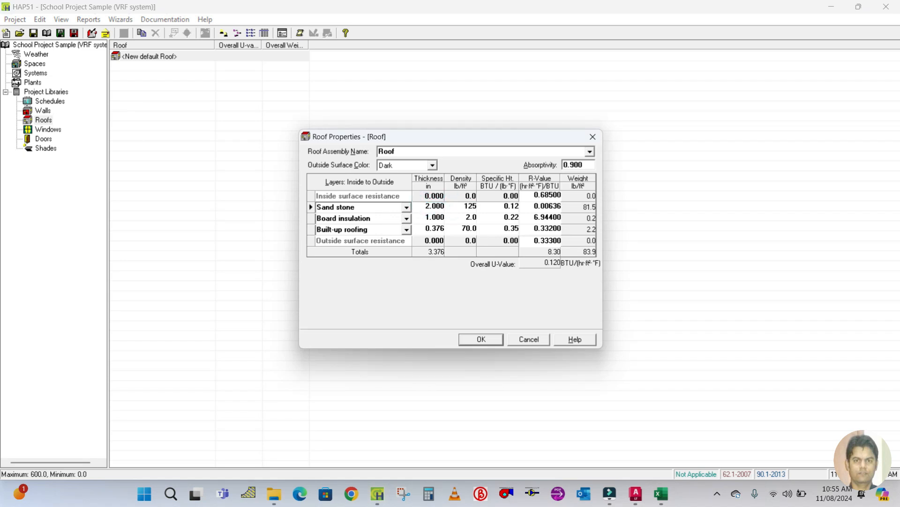
text(5)
click(533, 207)
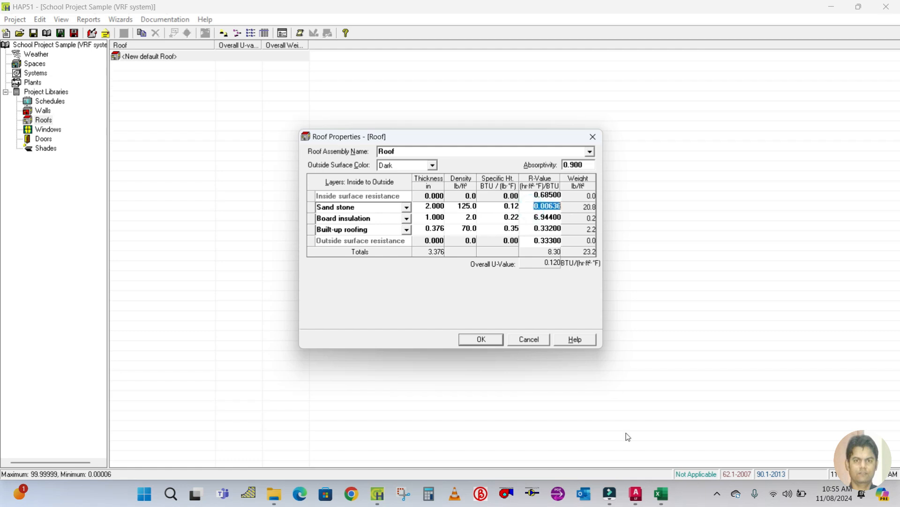
Set the Sand stone layer's R-value to 0.231 from the workbook.
mouse_move(653, 496)
click(735, 436)
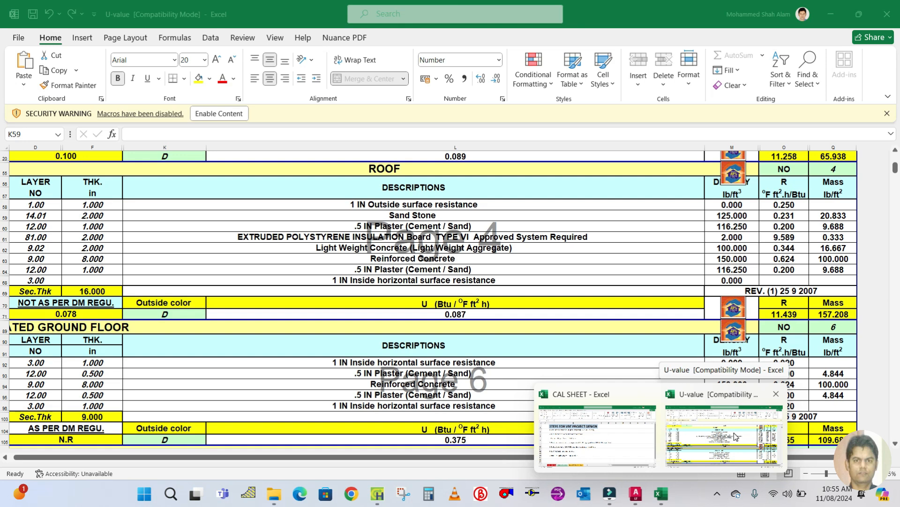
click(735, 437)
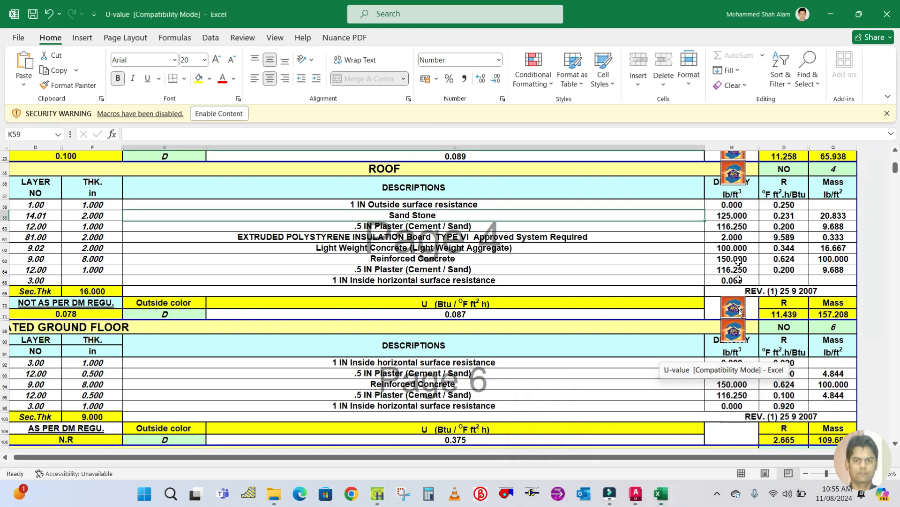
click(779, 216)
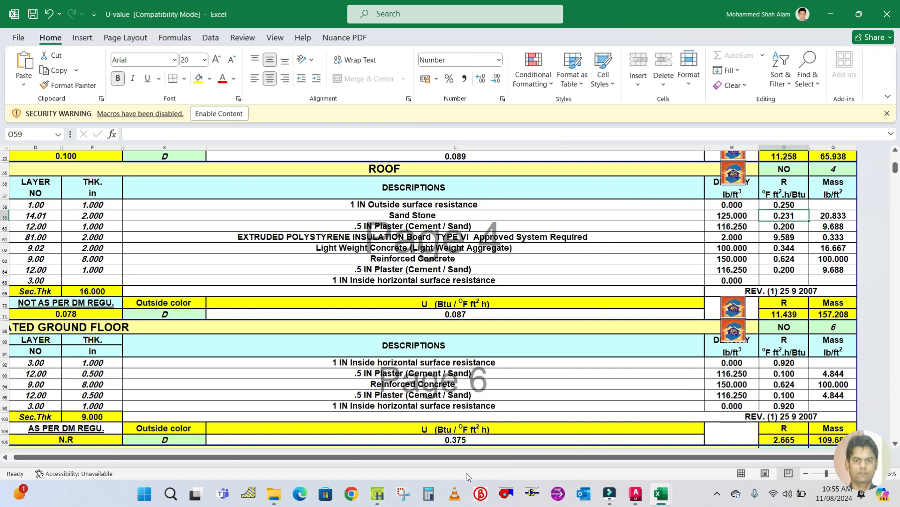
click(377, 493)
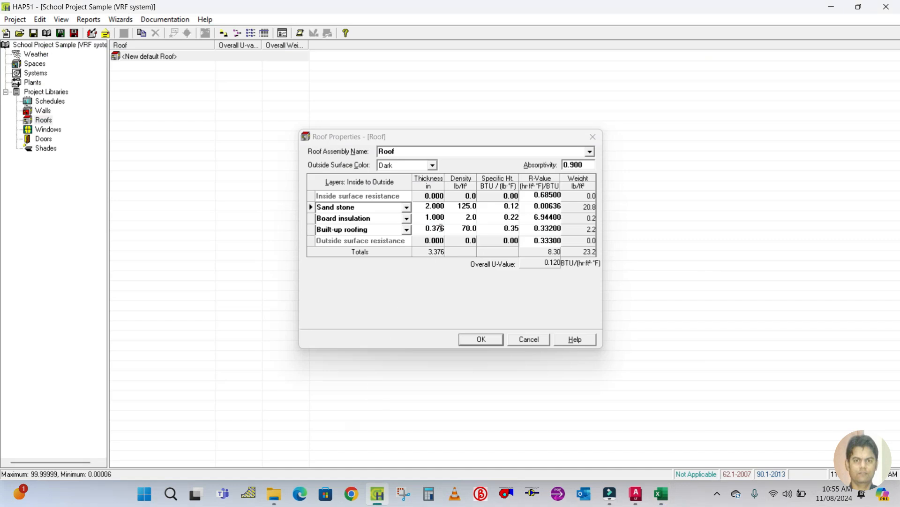
click(531, 206)
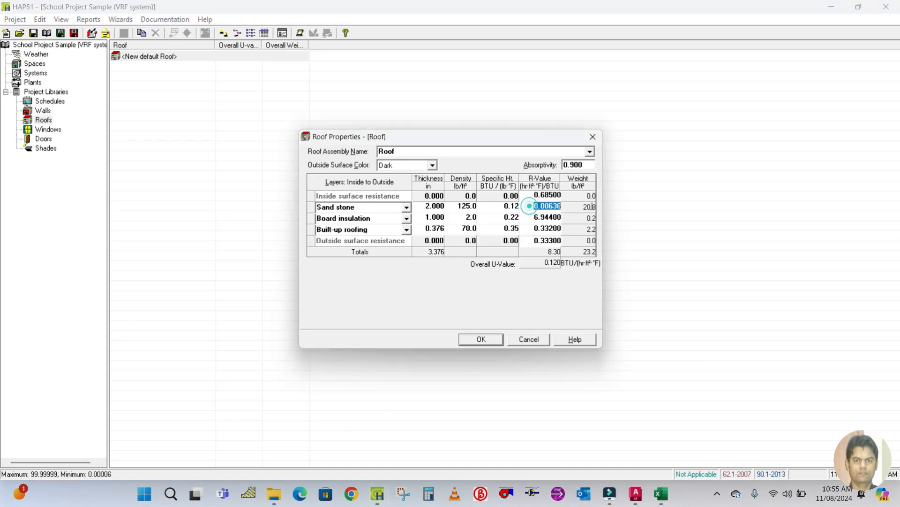
text(0.231)
Rename the second layer to 0.5" plaster cement and set its thickness to 0.5 in.
click(370, 219)
mouse_move(661, 493)
click(735, 437)
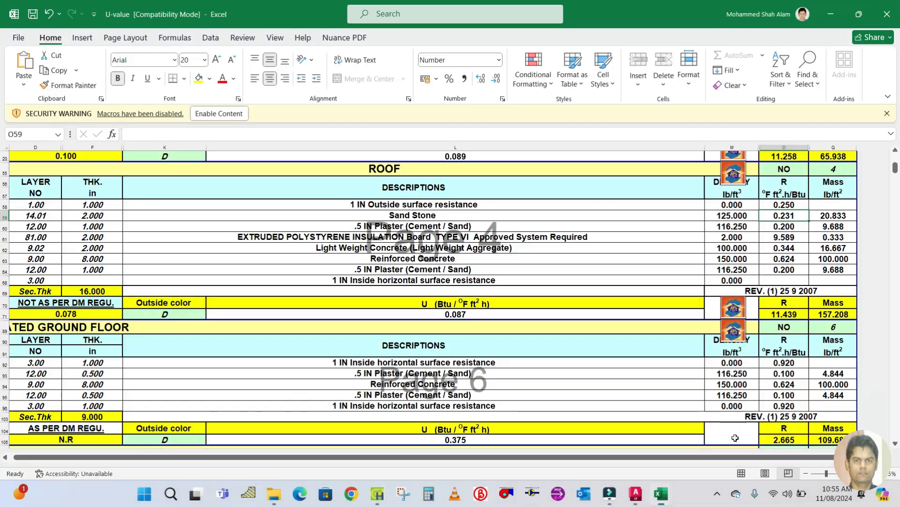
click(389, 224)
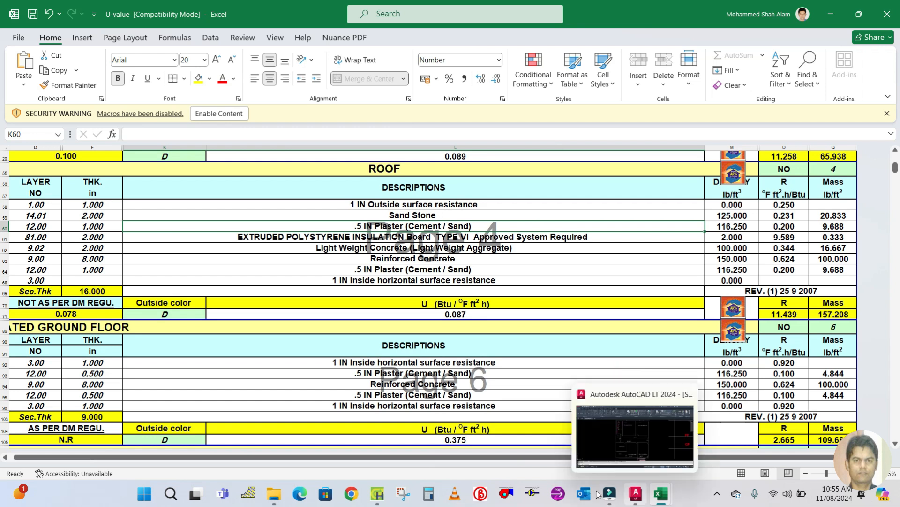
click(377, 493)
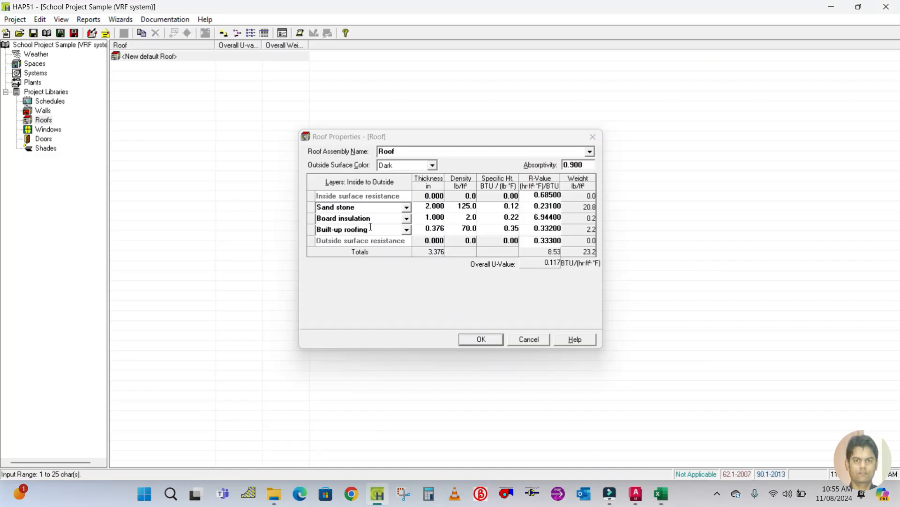
key(BackSpace)
key(BackSpace)
key(BackSpace)
key(BackSpace)
key(BackSpace)
key(BackSpace)
key(BackSpace)
key(BackSpace)
key(BackSpace)
key(BackSpace)
key(BackSpace)
key(BackSpace)
key(BackSpace)
key(BackSpace)
key(BackSpace)
text(0.5" plaster cement)
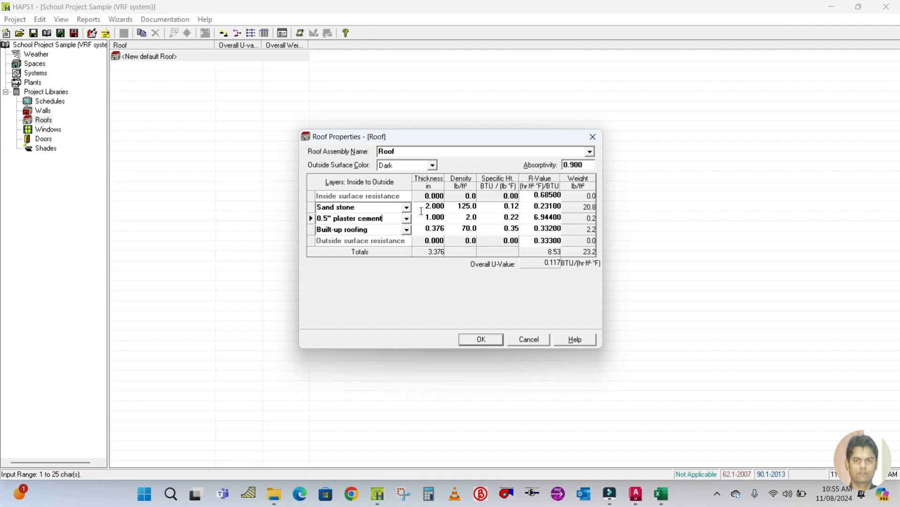
key(Tab)
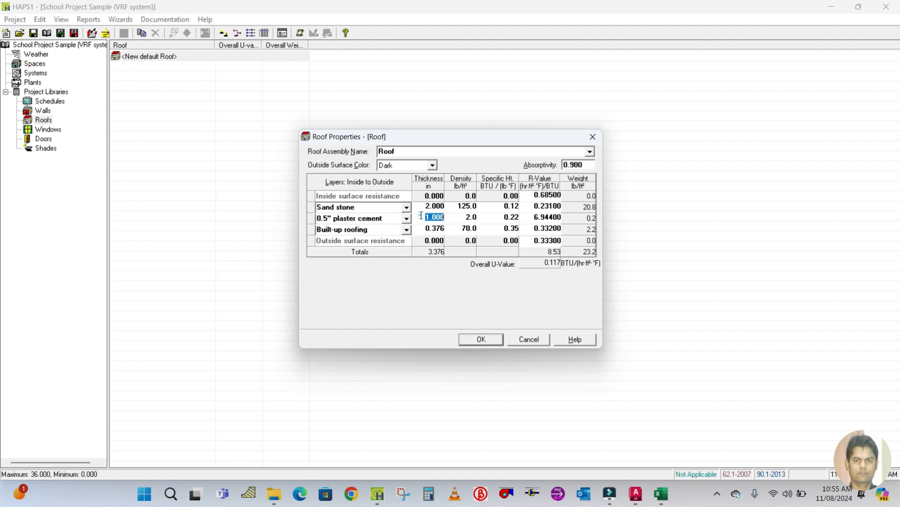
text(0.5)
key(Tab)
Set the plaster cement layer's density to 116.25 lb/ft³.
click(662, 494)
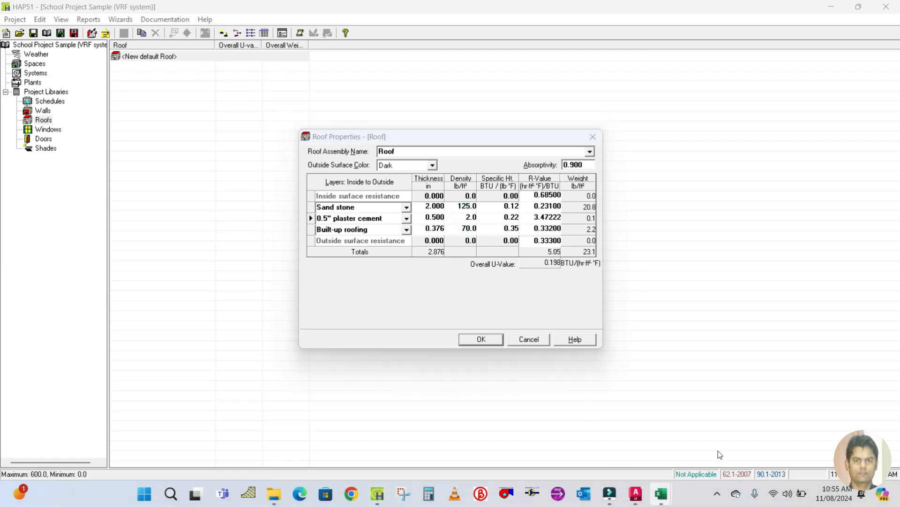
click(744, 425)
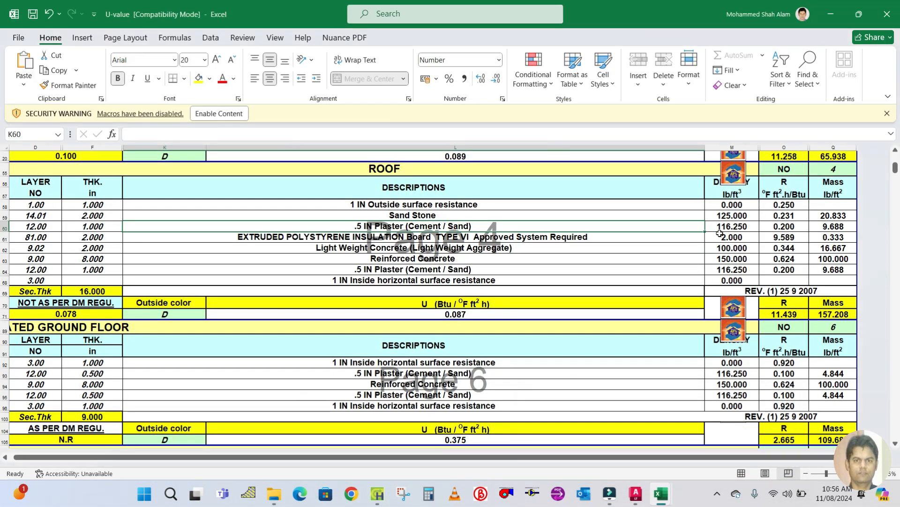
click(377, 452)
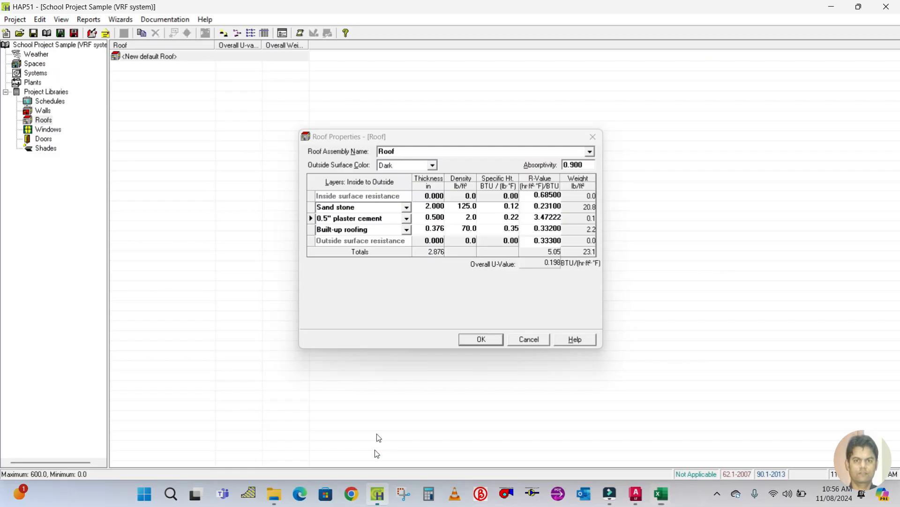
click(461, 217)
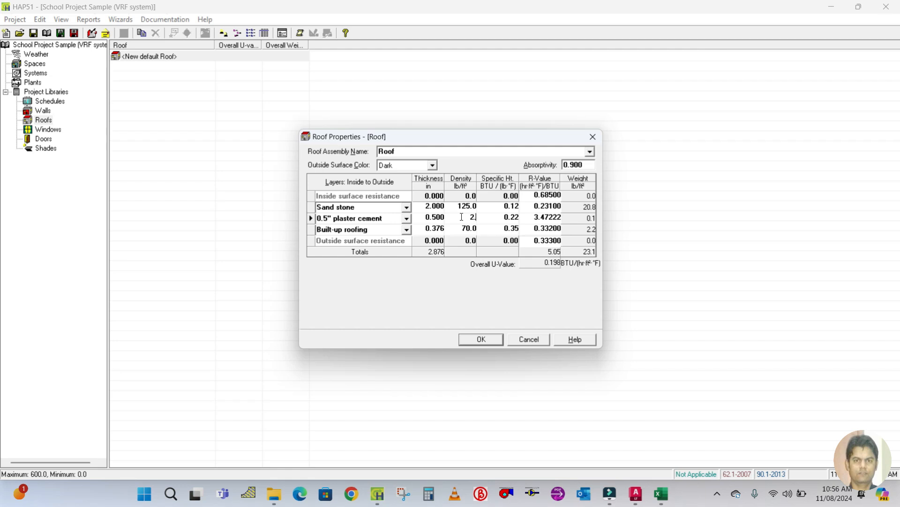
text(116.25)
click(525, 218)
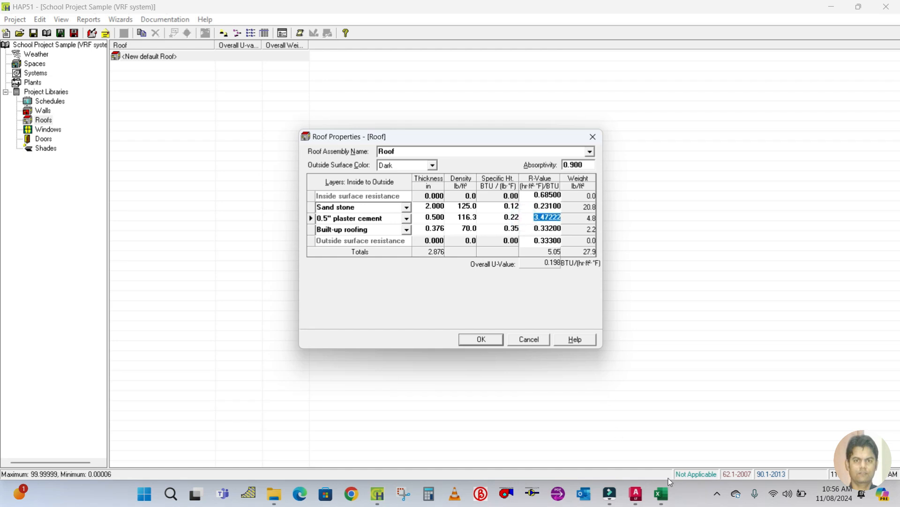
Set the plaster cement layer's R-value to 0.2.
mouse_move(659, 501)
click(732, 429)
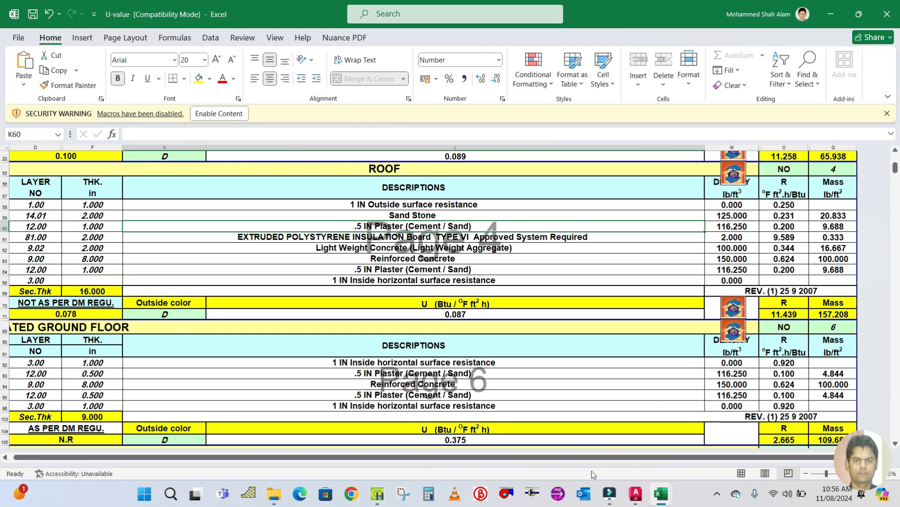
click(384, 501)
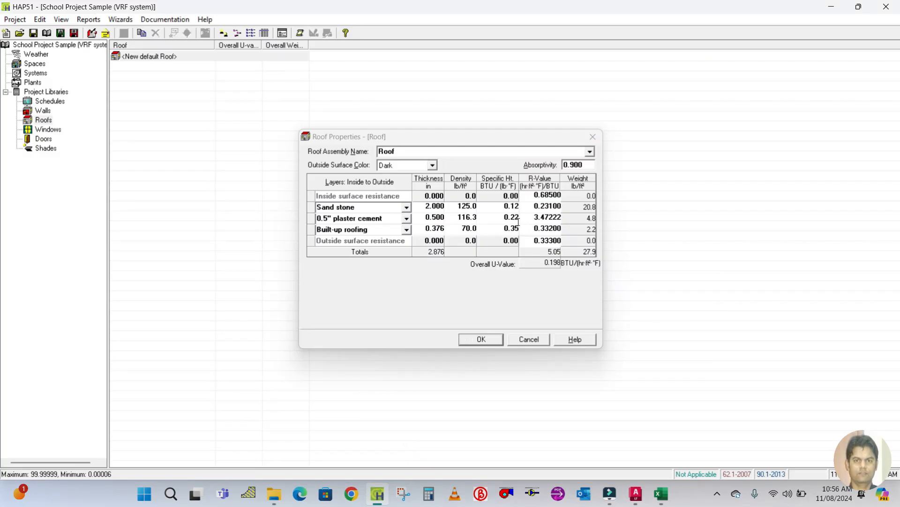
click(533, 218)
click(532, 218)
text(0.2)
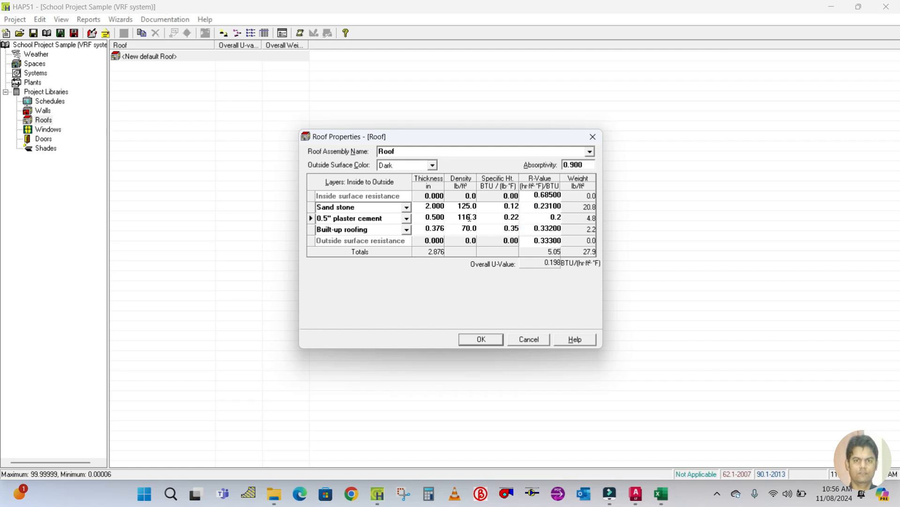
Rename the third layer, Built-up roofing, to Extruded polyster insulation.
click(399, 229)
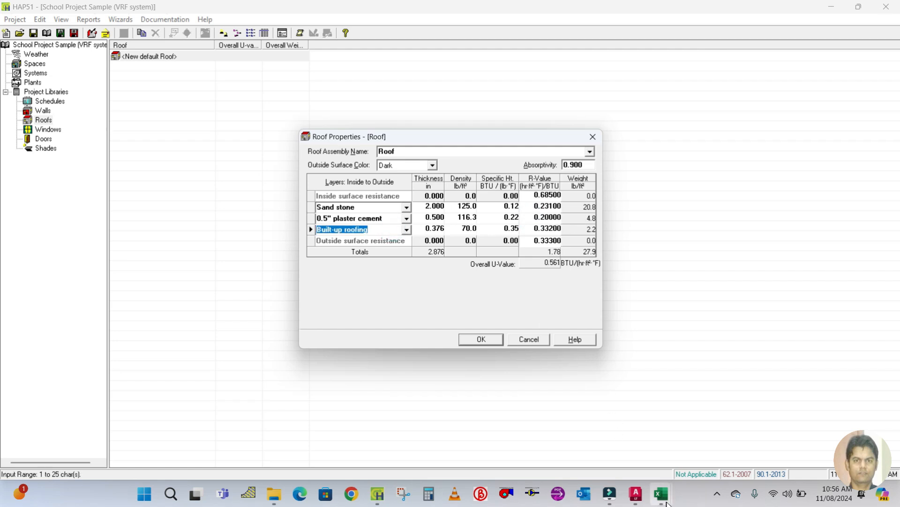
mouse_move(661, 494)
click(727, 422)
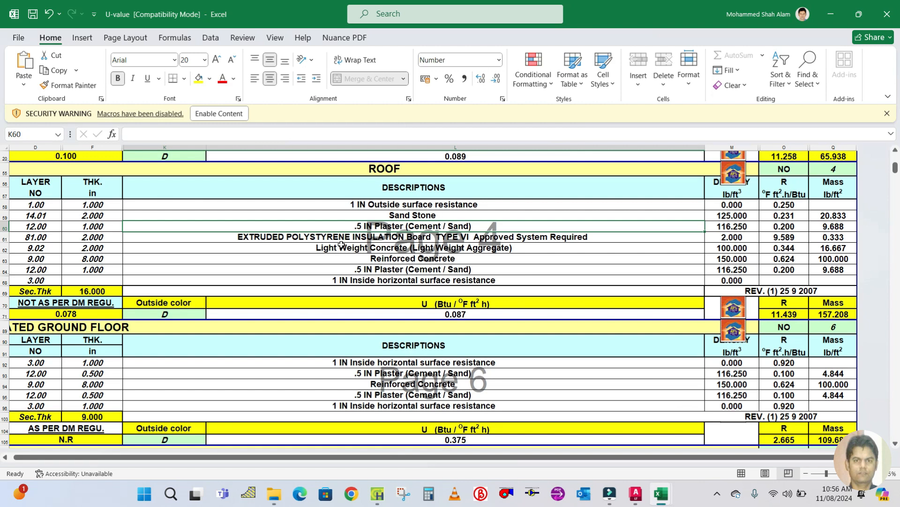
click(313, 235)
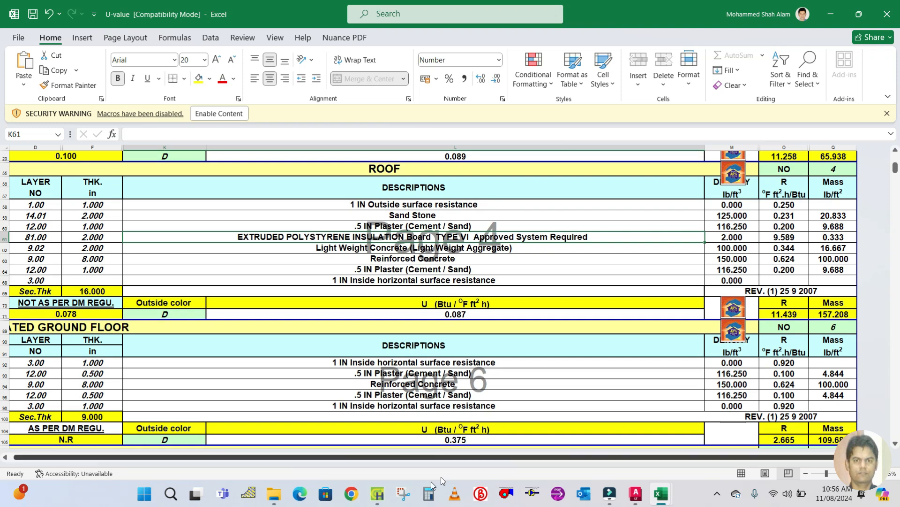
click(378, 493)
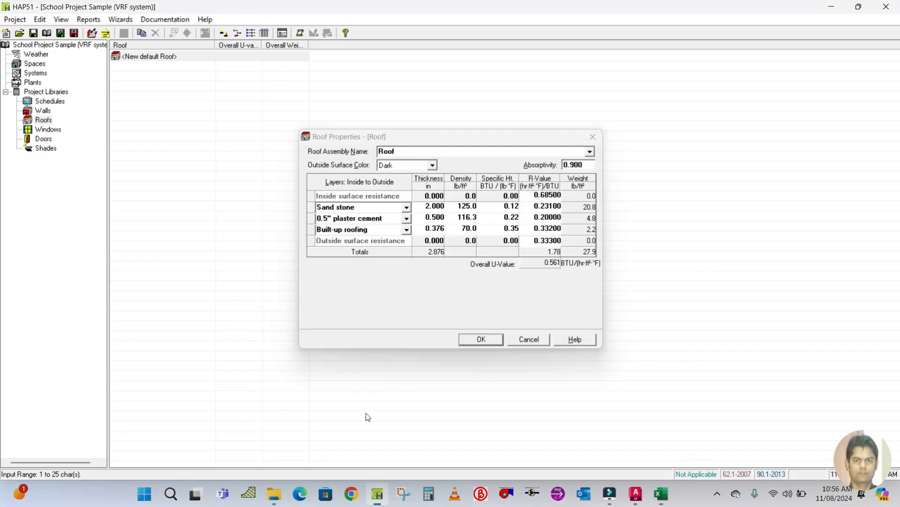
click(380, 230)
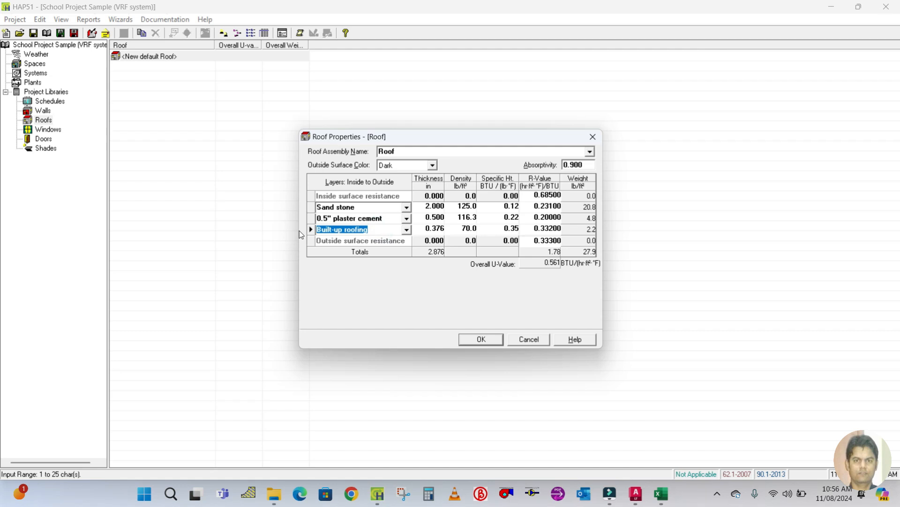
text(E)
text(xtruded polyster insulation)
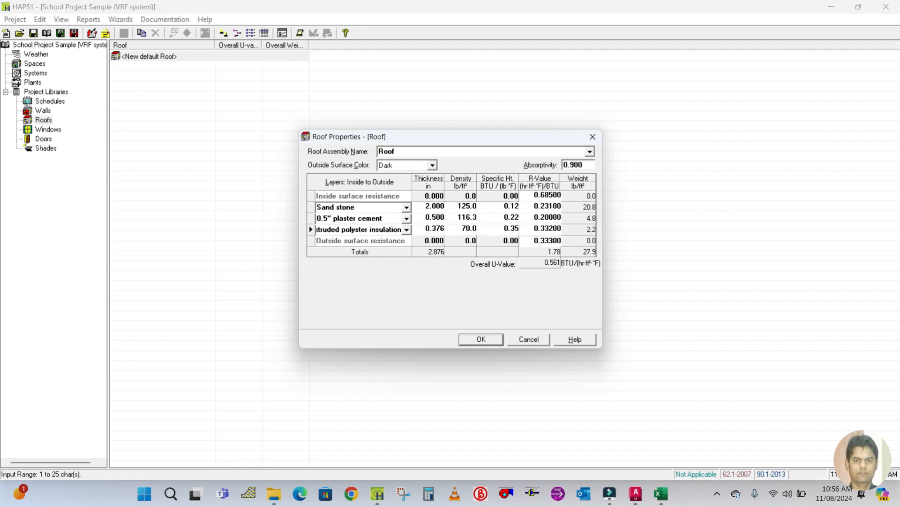
Set the insulation layer's thickness to 2 in and its density to 2 lb/ft³.
click(426, 230)
text(2)
click(462, 227)
text(2)
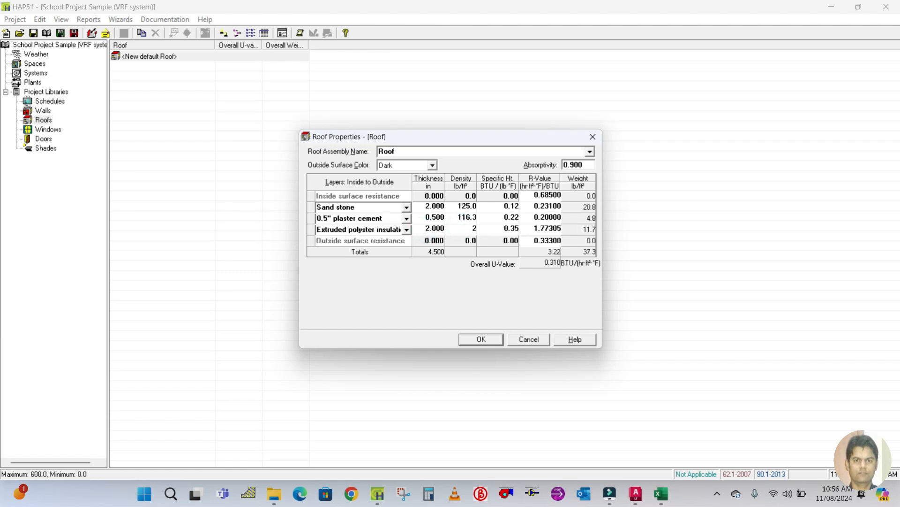
click(528, 225)
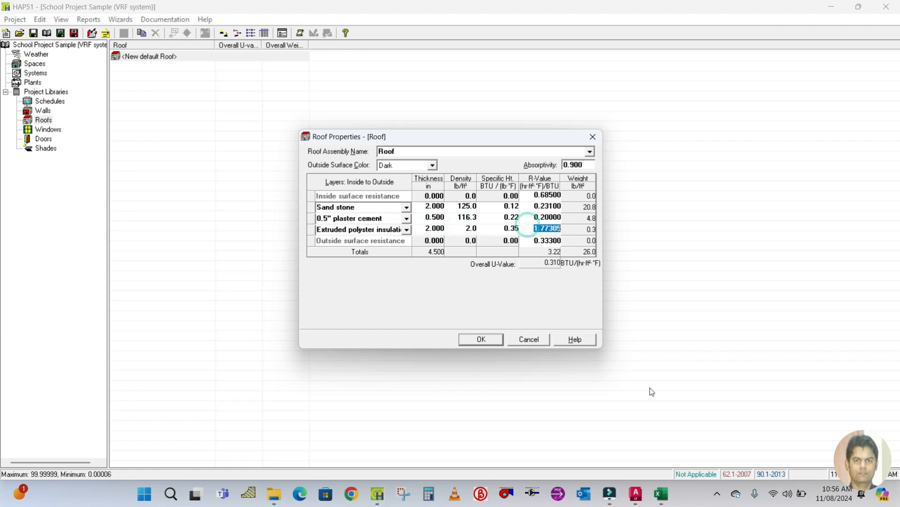
Check the workbook's roof data and set the extruded polyster insulation layer's R-value to 9.589.
click(661, 494)
click(746, 418)
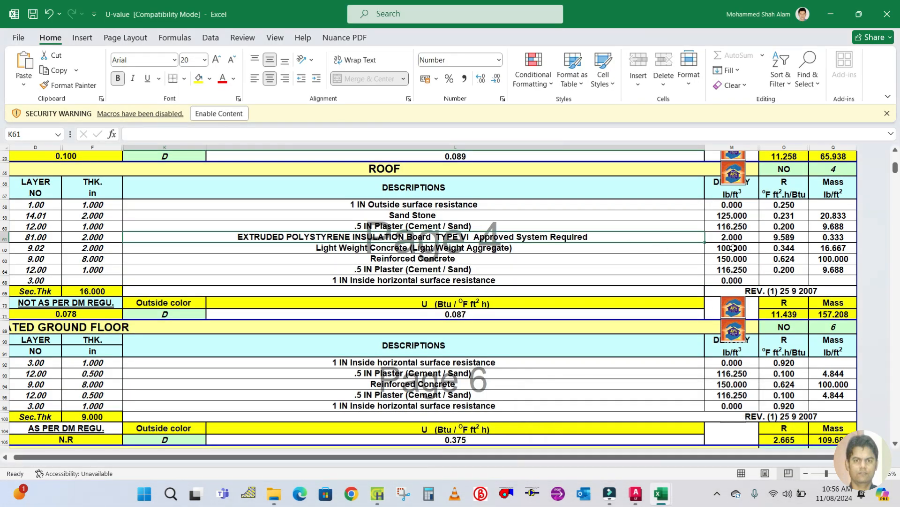
click(377, 493)
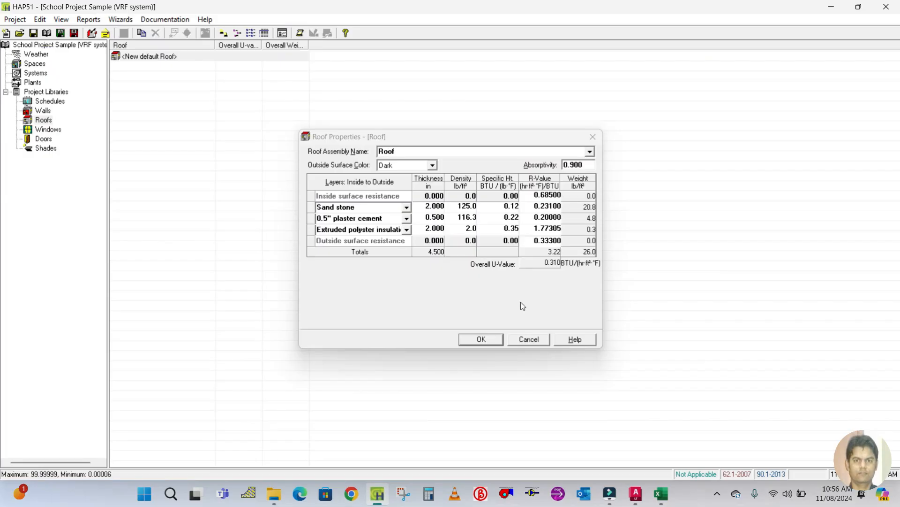
click(532, 229)
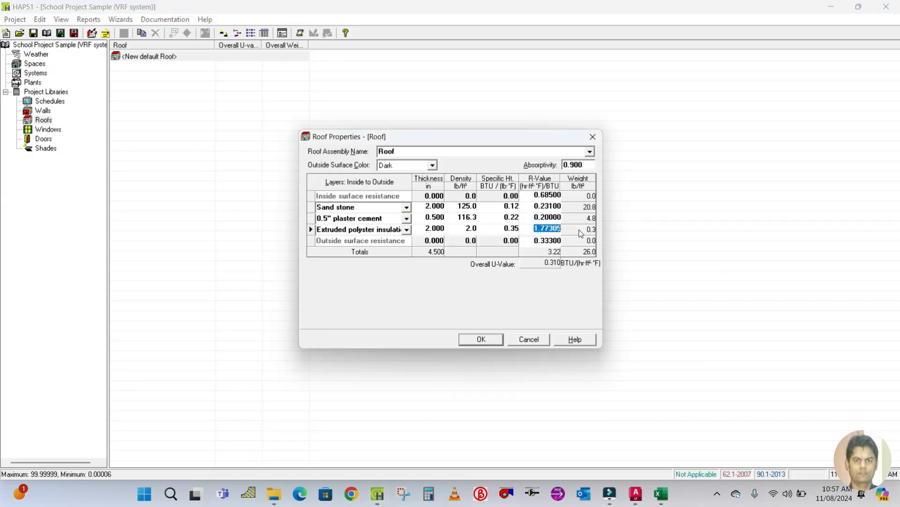
text(9.589)
click(310, 229)
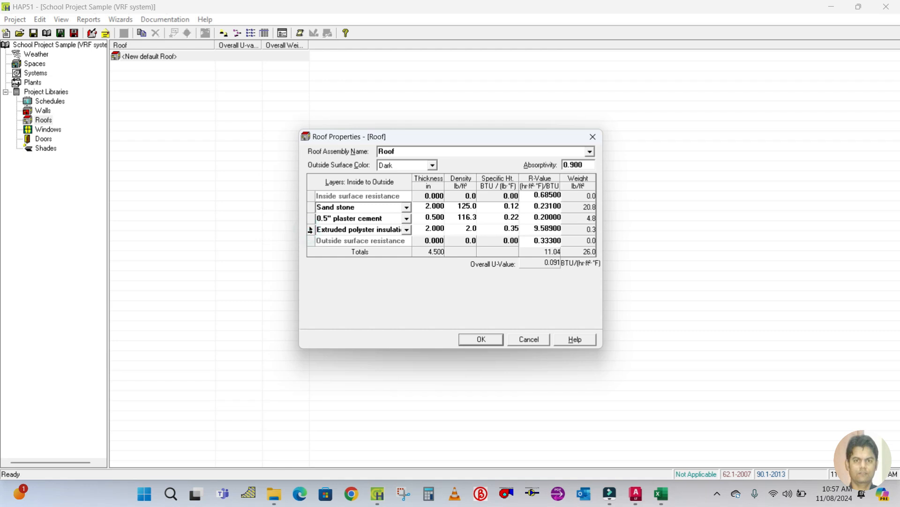
right_click(310, 229)
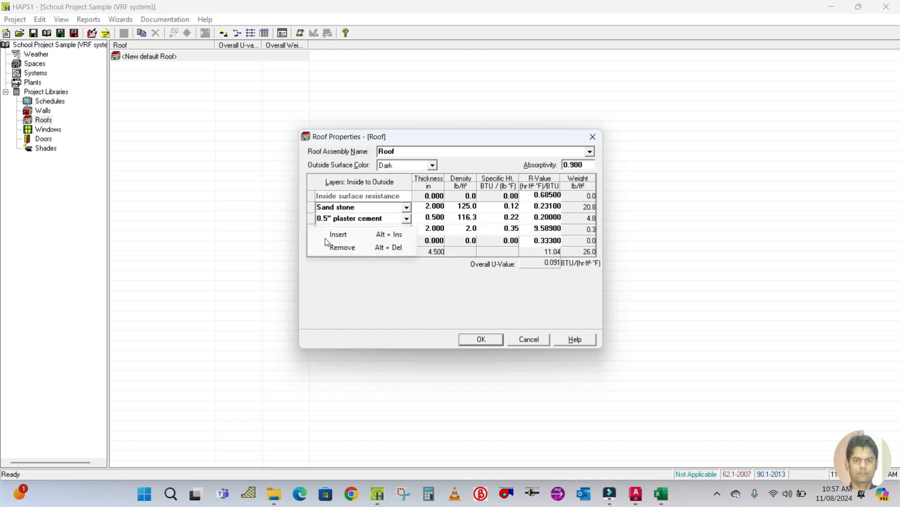
click(336, 235)
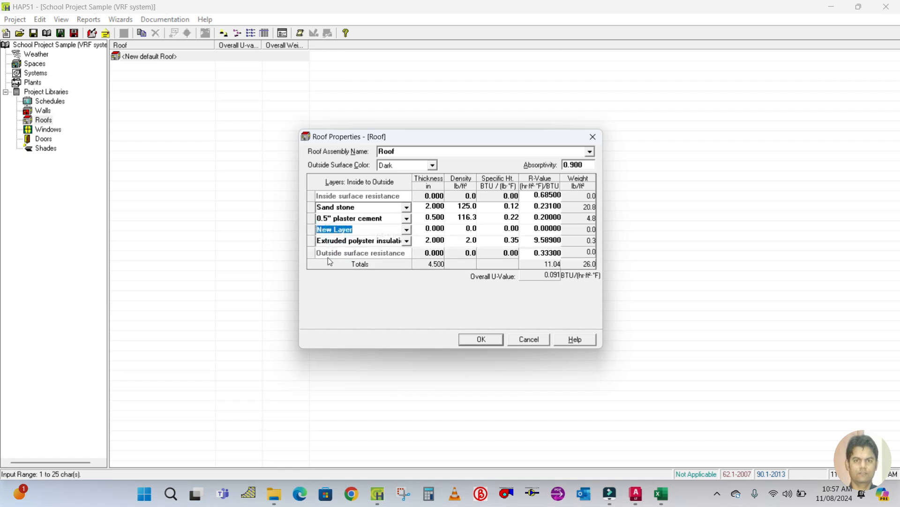
right_click(308, 227)
click(349, 247)
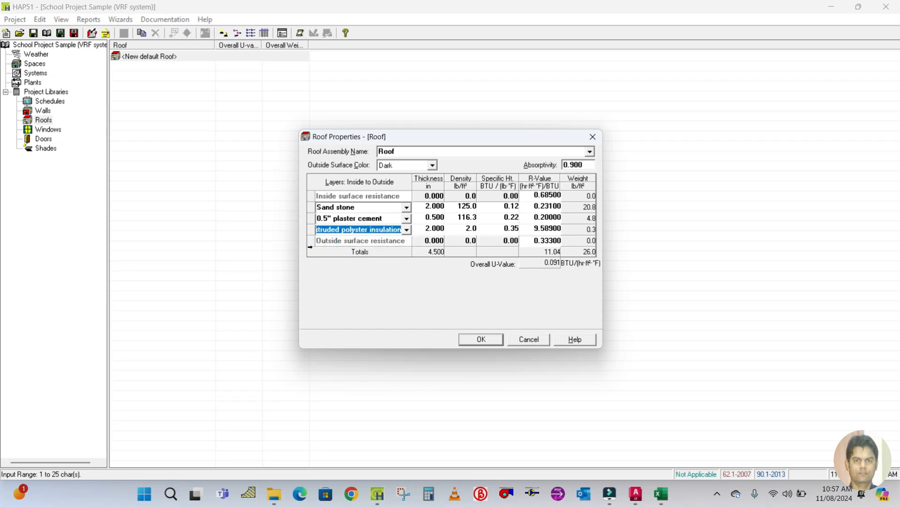
Insert a new layer below the extruded polyster insulation layer, checking the workbook's next roof layer.
right_click(308, 241)
click(324, 247)
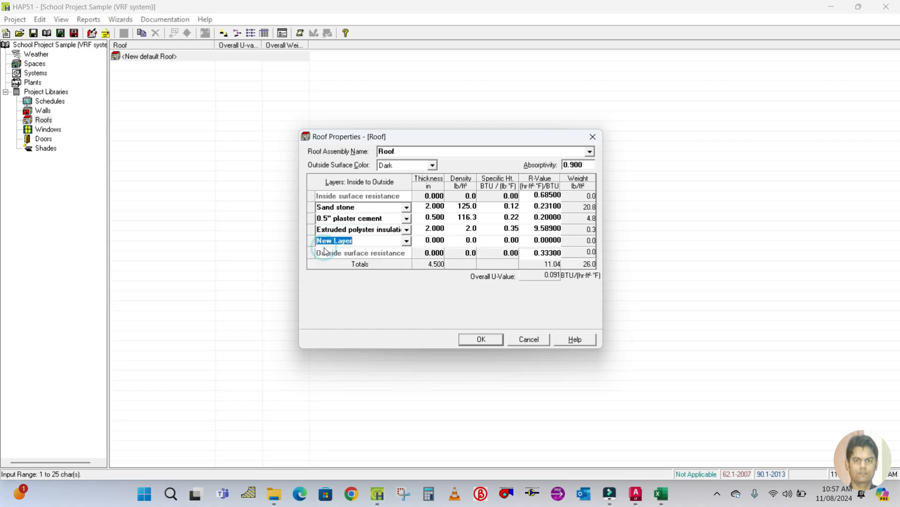
mouse_move(661, 493)
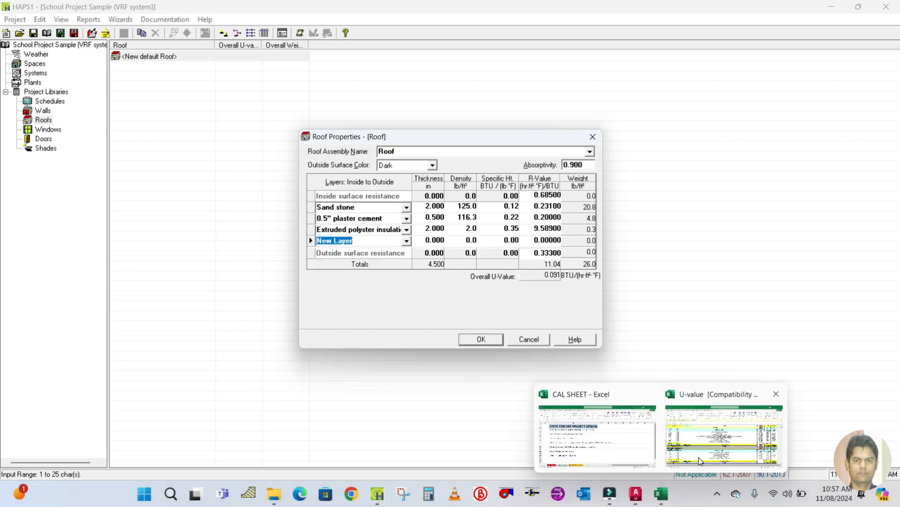
click(700, 461)
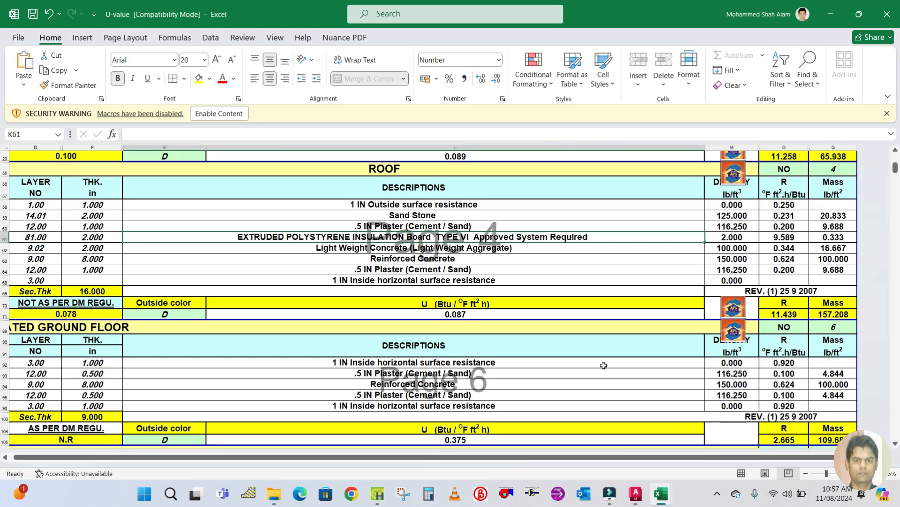
click(377, 248)
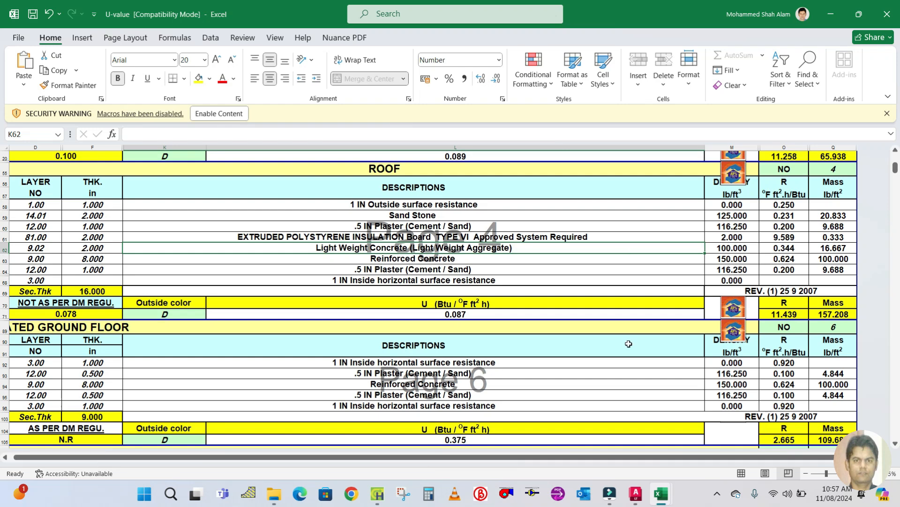
click(376, 492)
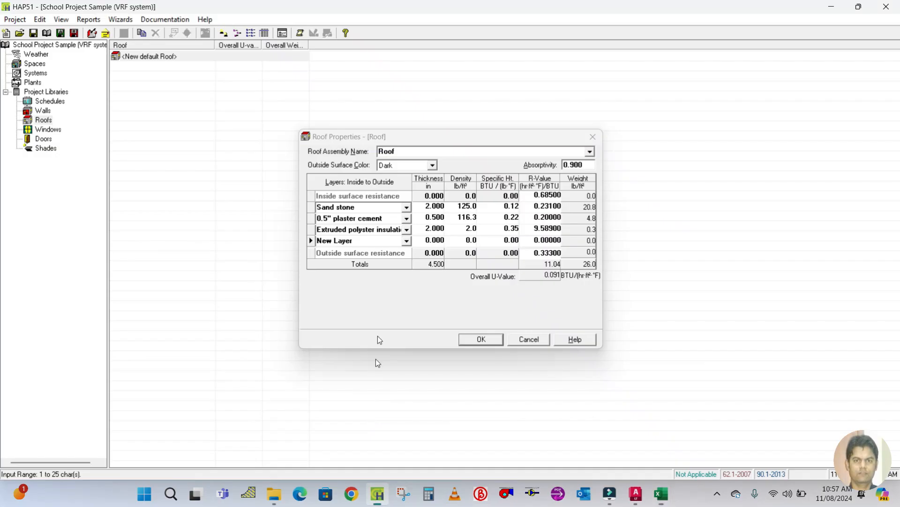
Rename the new layer to Light weigh concrete and set its thickness to 2 in.
click(364, 239)
key(BackSpace)
key(BackSpace)
key(BackSpace)
key(BackSpace)
key(BackSpace)
key(BackSpace)
key(BackSpace)
key(BackSpace)
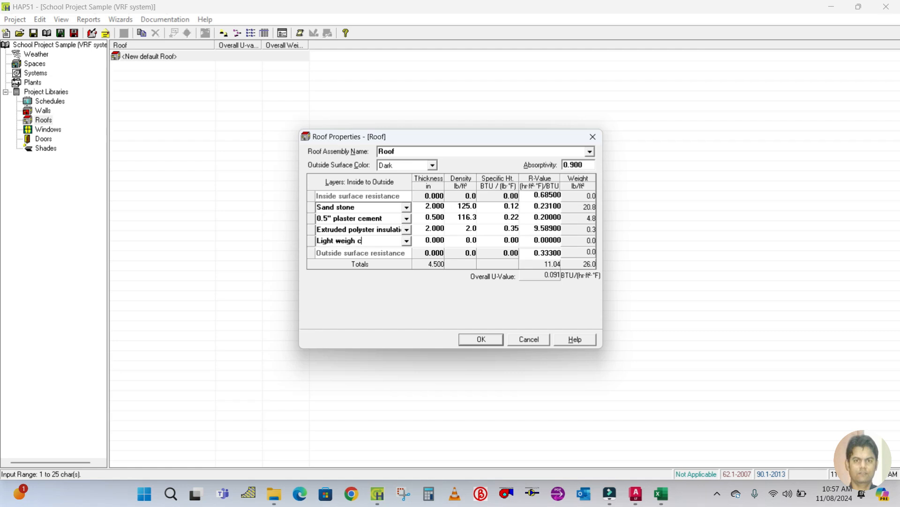
text(Light weigh concrete)
click(422, 241)
text(22)
Set the Light weigh concrete layer's density to 100 lb/ft³ from the workbook.
click(464, 239)
mouse_move(662, 494)
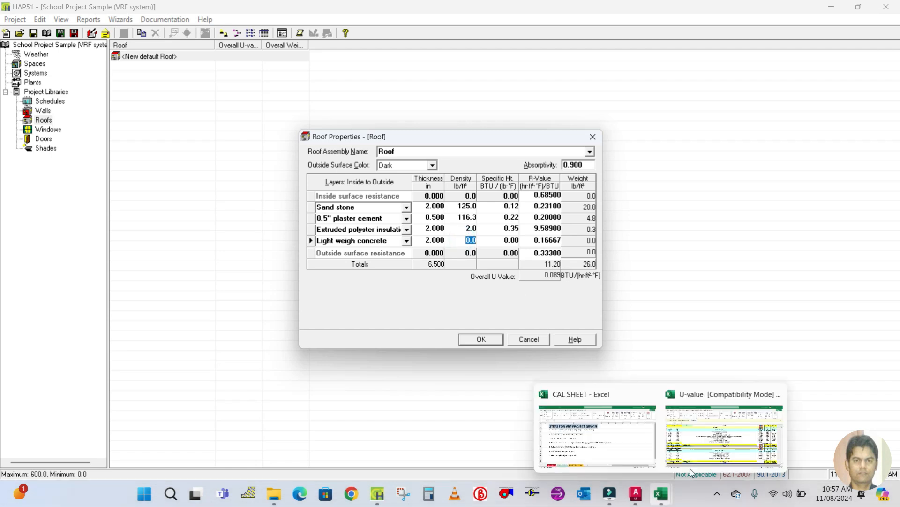
click(690, 471)
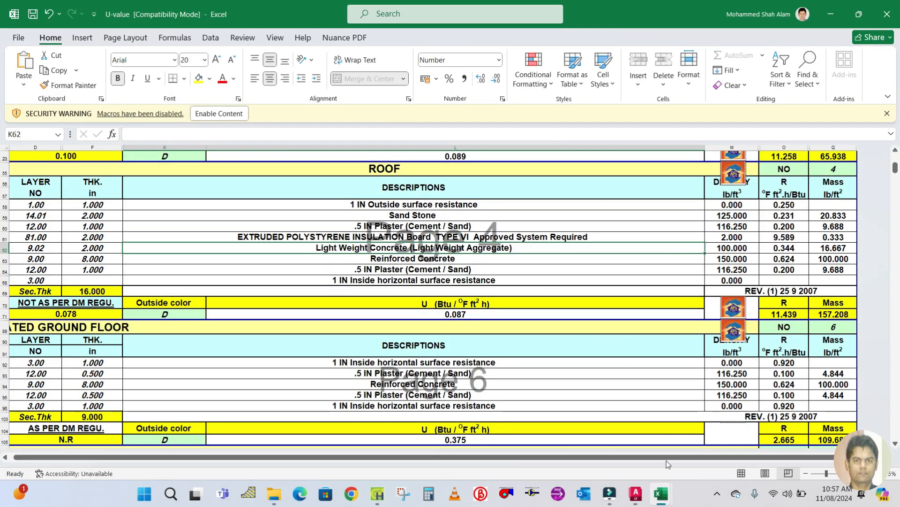
click(378, 493)
click(451, 239)
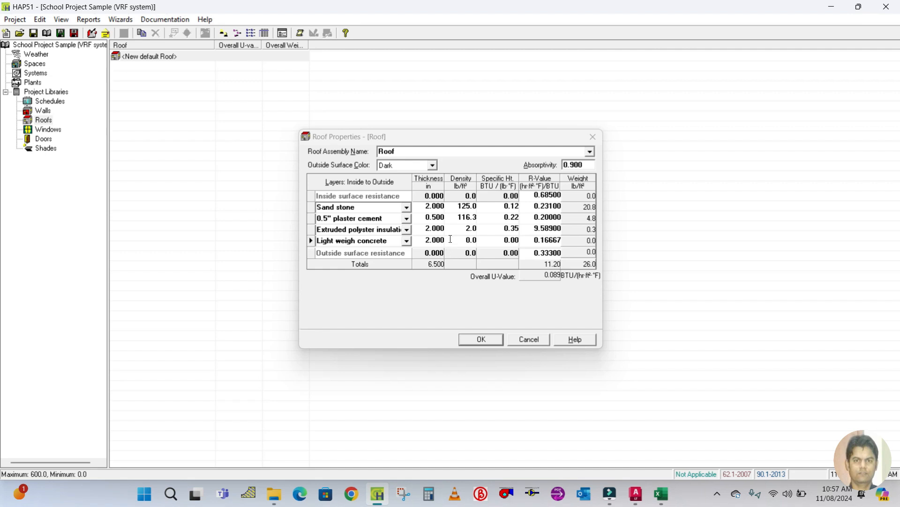
click(462, 240)
text(1)
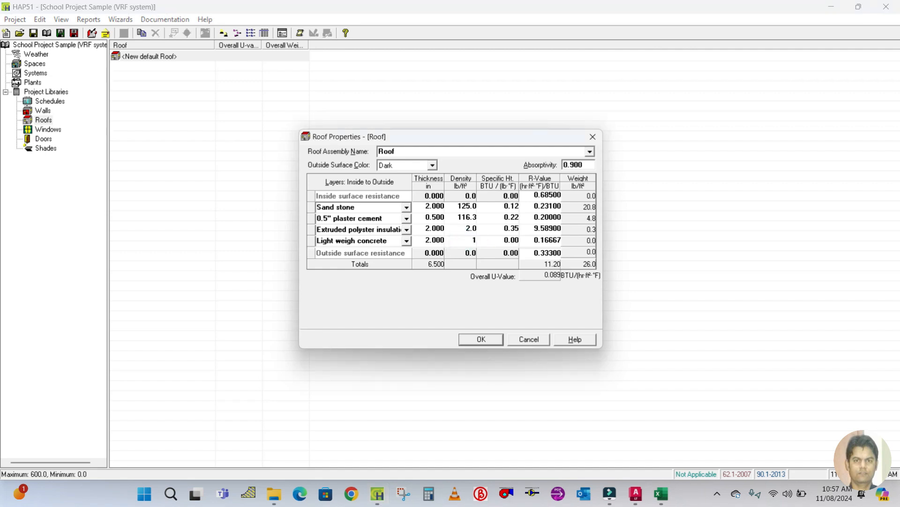
Set the Light weigh concrete layer's R-value to 0.344.
click(530, 241)
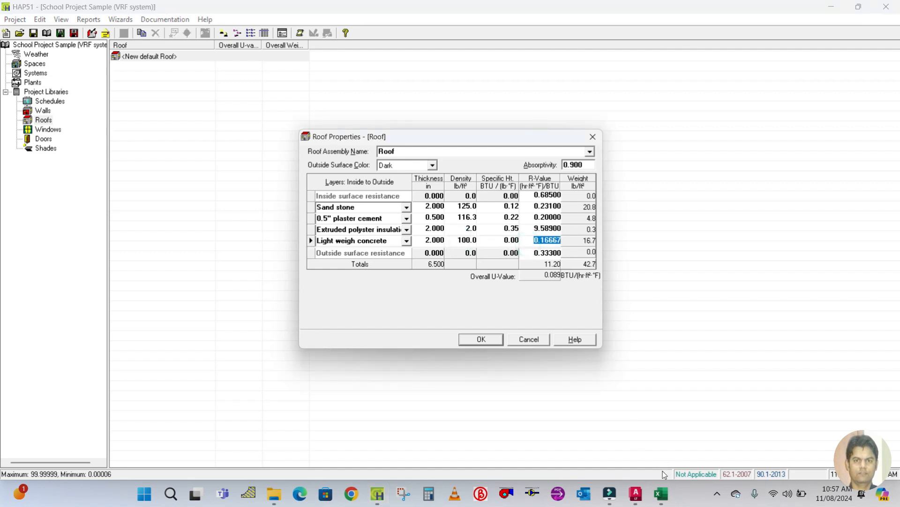
click(664, 493)
click(722, 446)
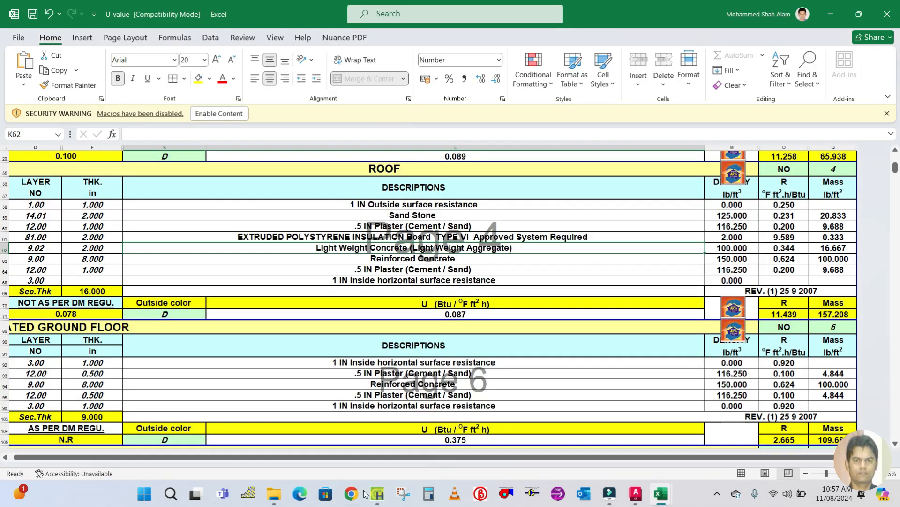
click(384, 490)
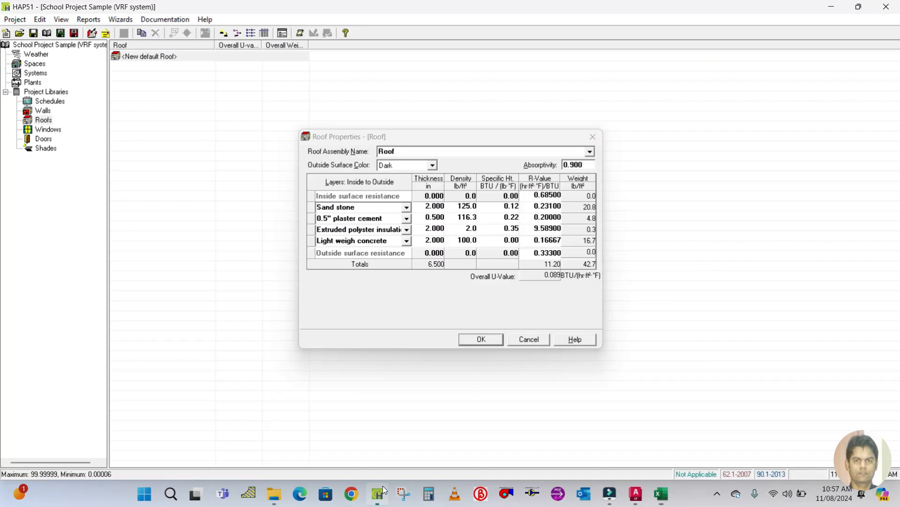
click(530, 241)
text(0.344)
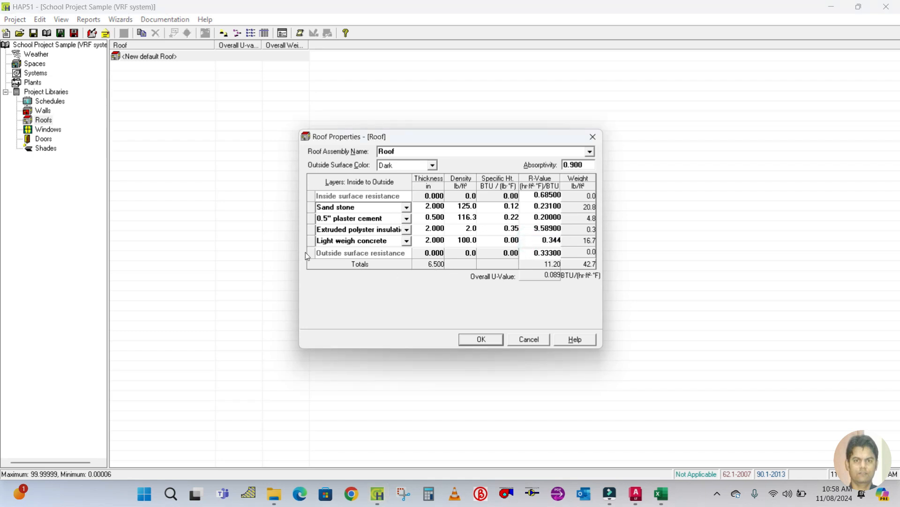
Insert a new layer below the Light weigh concrete layer, checking the workbook's next roof layer.
right_click(309, 254)
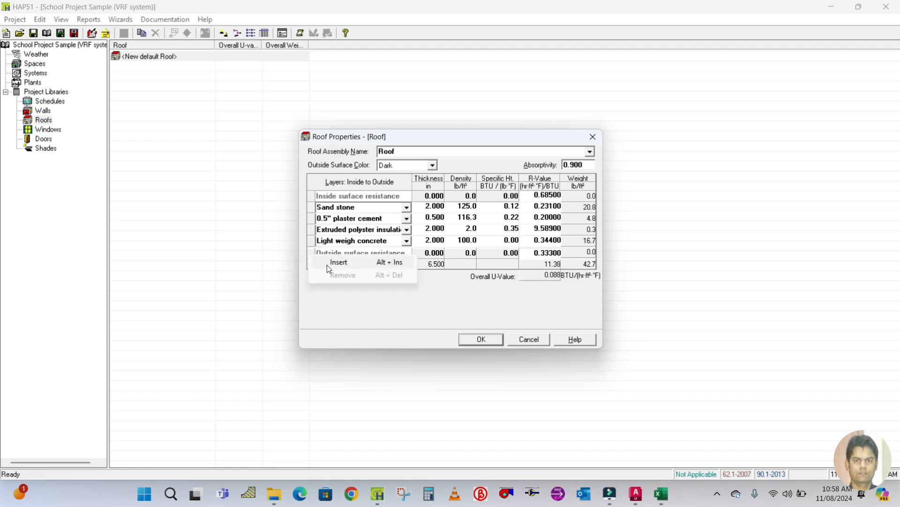
click(327, 264)
mouse_move(661, 499)
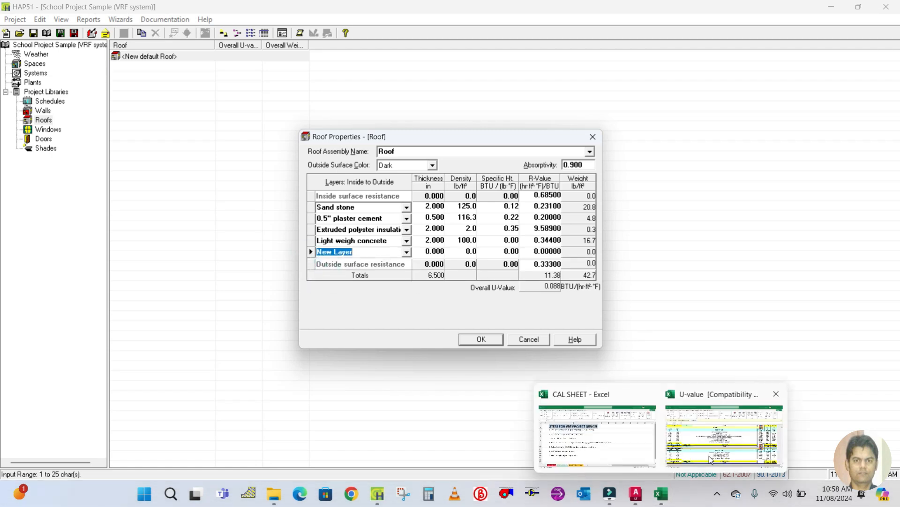
click(711, 457)
click(394, 260)
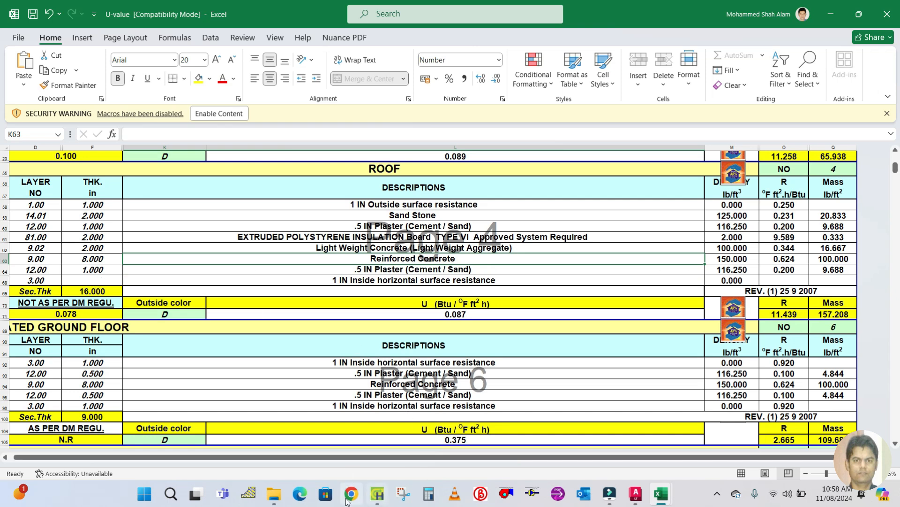
click(377, 492)
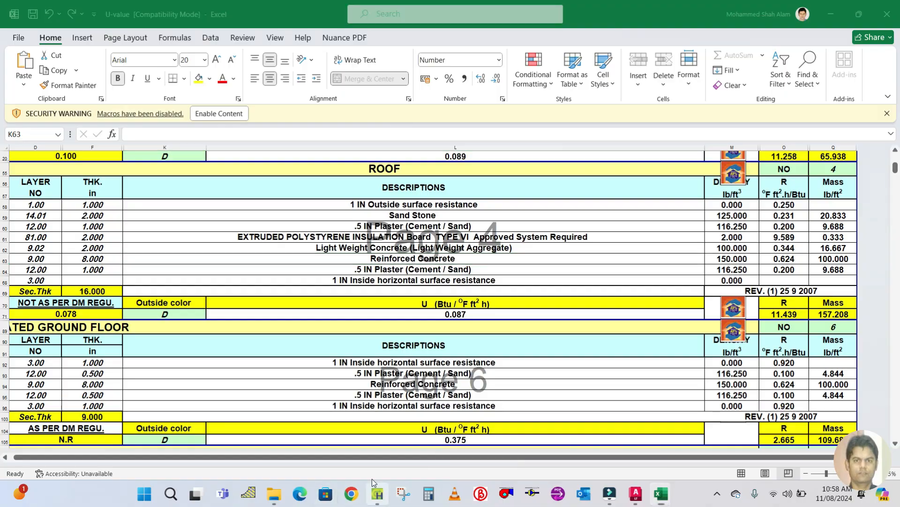
Rename the new layer to Reinforce concrete and set its thickness to 8 in.
double_click(364, 254)
drag(364, 254, 275, 248)
text(Reinforce concrete)
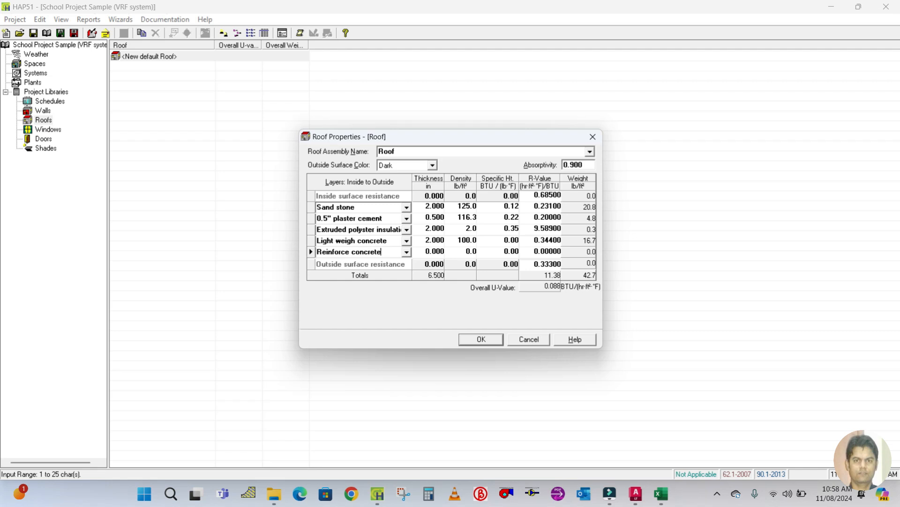
key(Tab)
text(8)
click(459, 255)
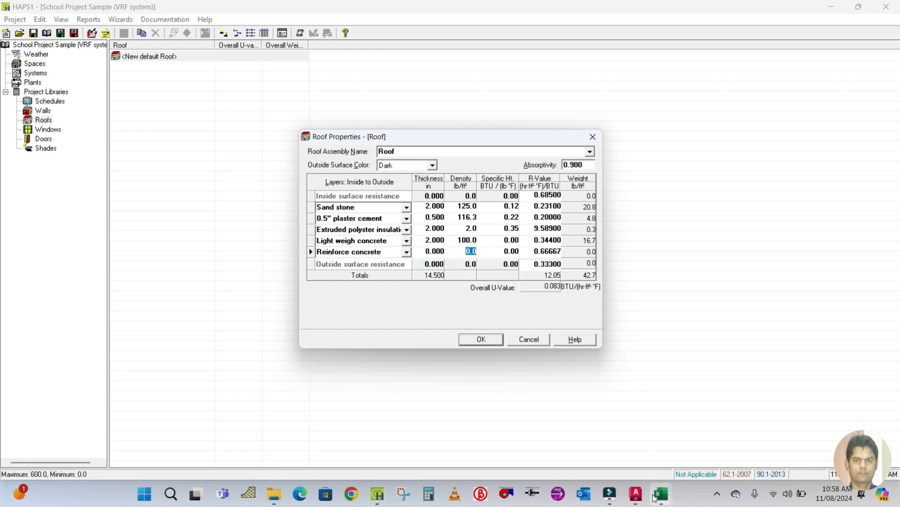
Set the Reinforce concrete layer's density to 150 lb/ft³ from the workbook.
mouse_move(661, 494)
click(716, 422)
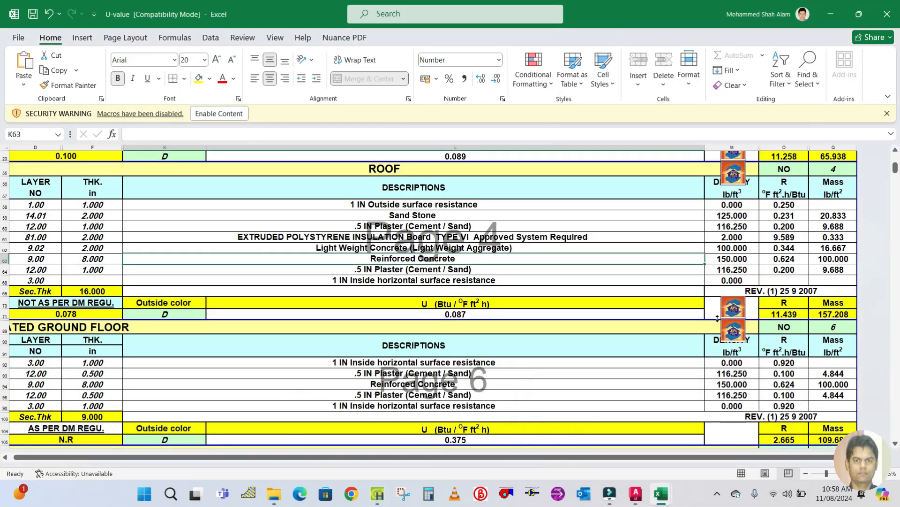
click(378, 493)
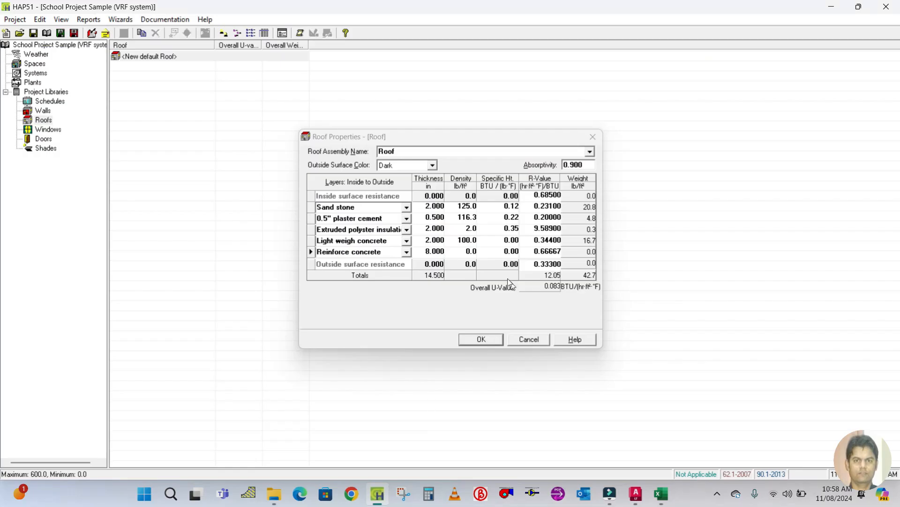
click(456, 252)
text(150)
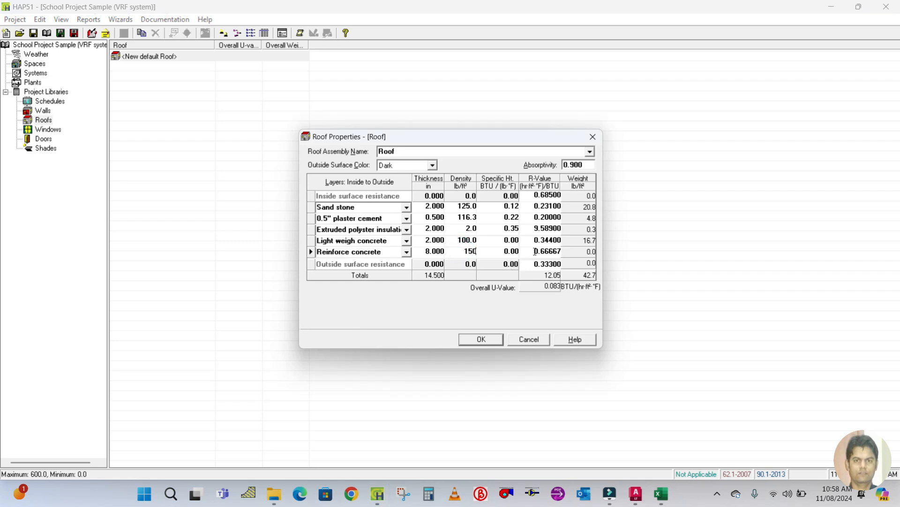
Set the Reinforce concrete layer's R-value to 0.624 and insert another new layer below it.
click(535, 251)
mouse_move(661, 494)
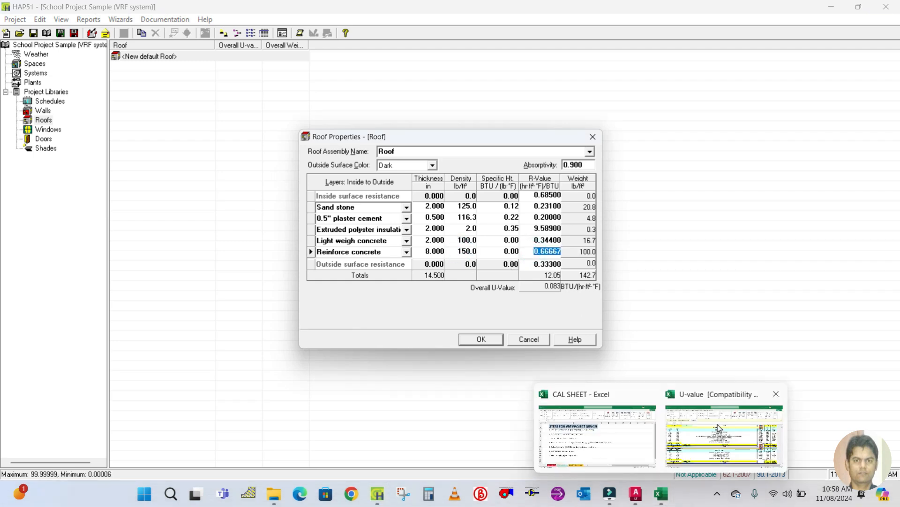
click(719, 428)
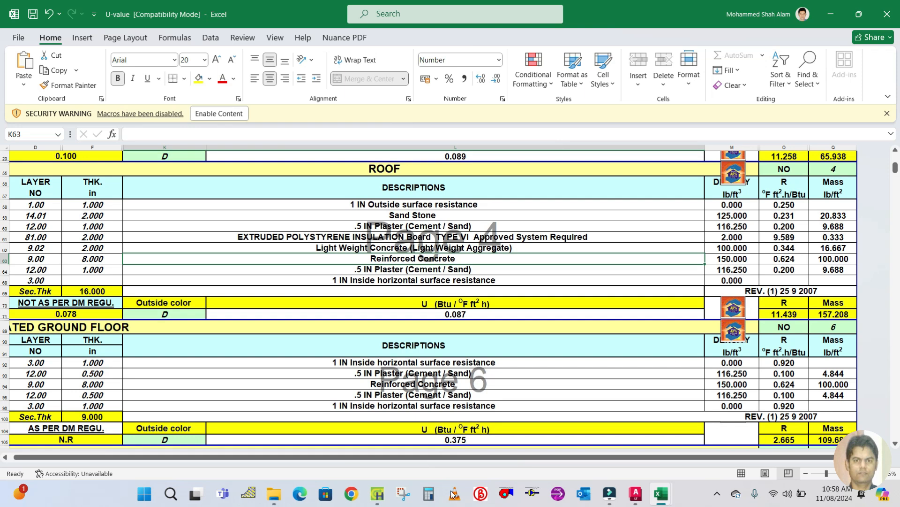
click(378, 493)
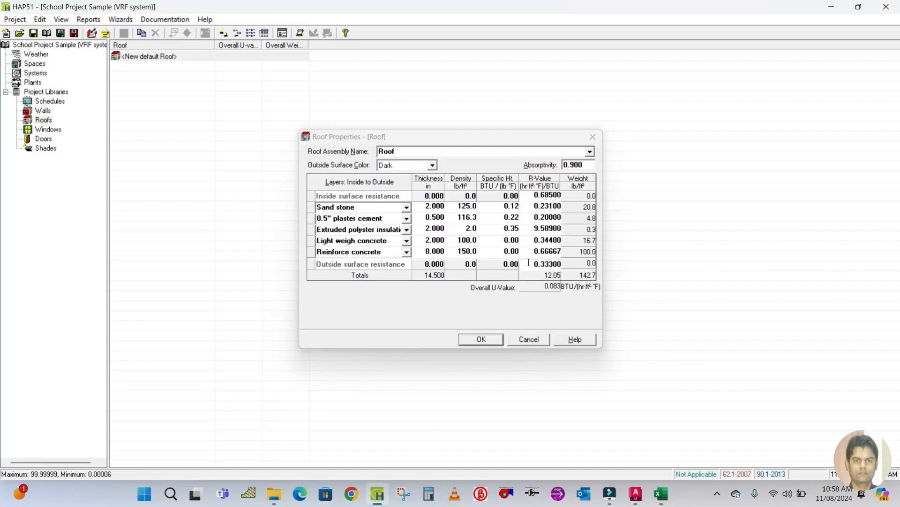
click(539, 252)
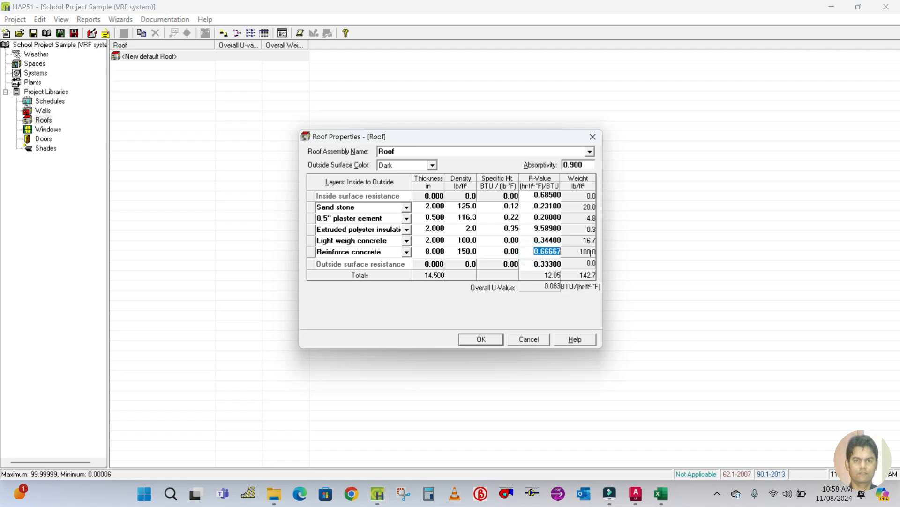
text(0.624)
right_click(309, 264)
click(333, 273)
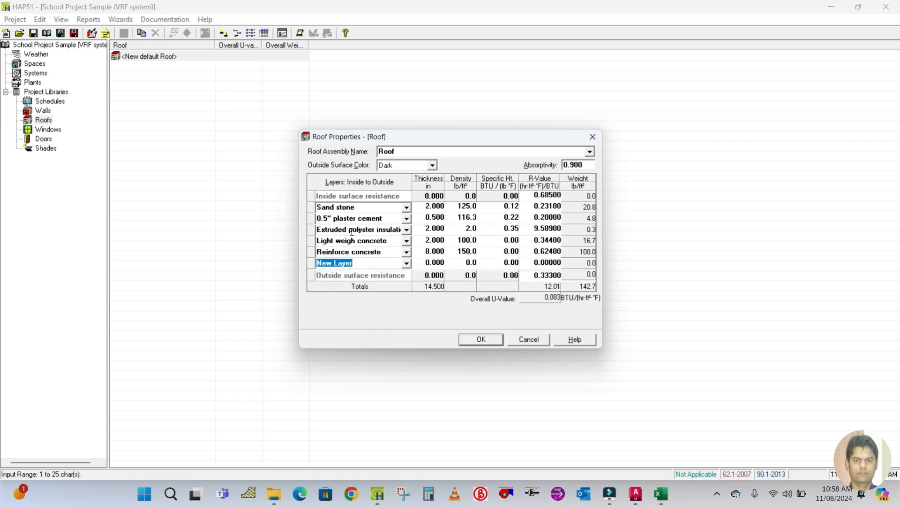
Name the new roof layer 0.5" plaster cement, copying the name from the existing plaster layer.
click(389, 215)
key(ctrl+c)
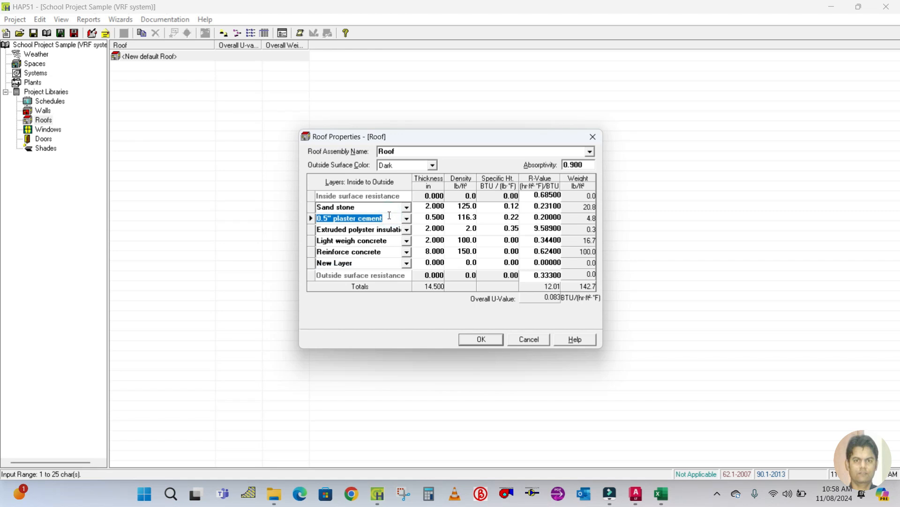
click(356, 263)
key(ctrl+v)
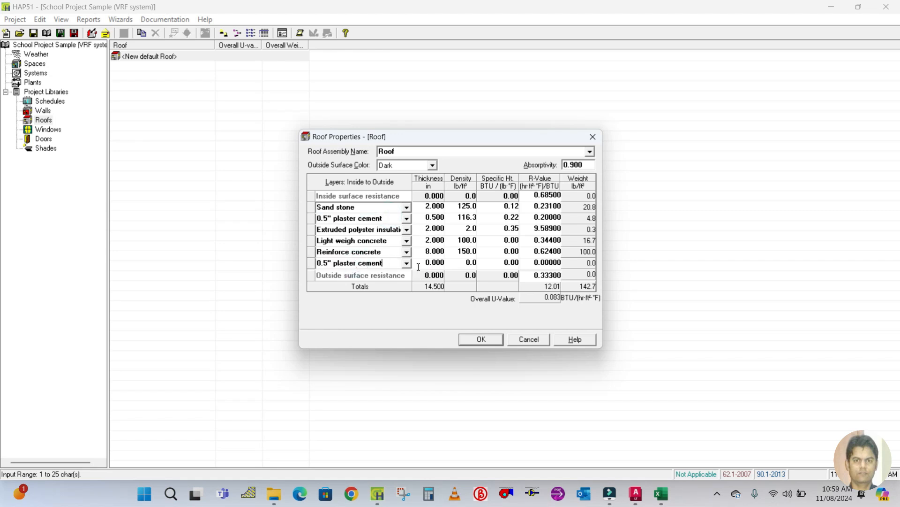
Set the new plaster layer's thickness to 0.5 in, density to 116.3 lb/ft³ and R-value to 0.2.
click(422, 263)
text(0.5)
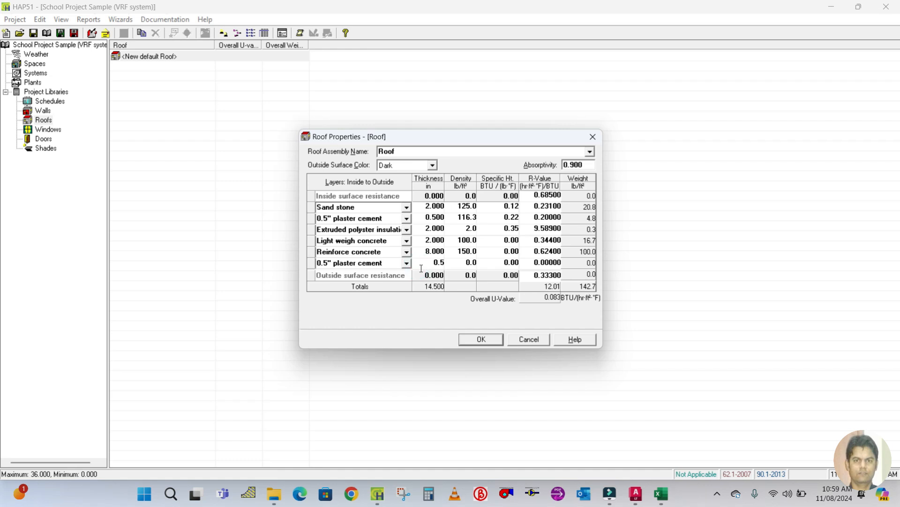
click(456, 261)
text(1)
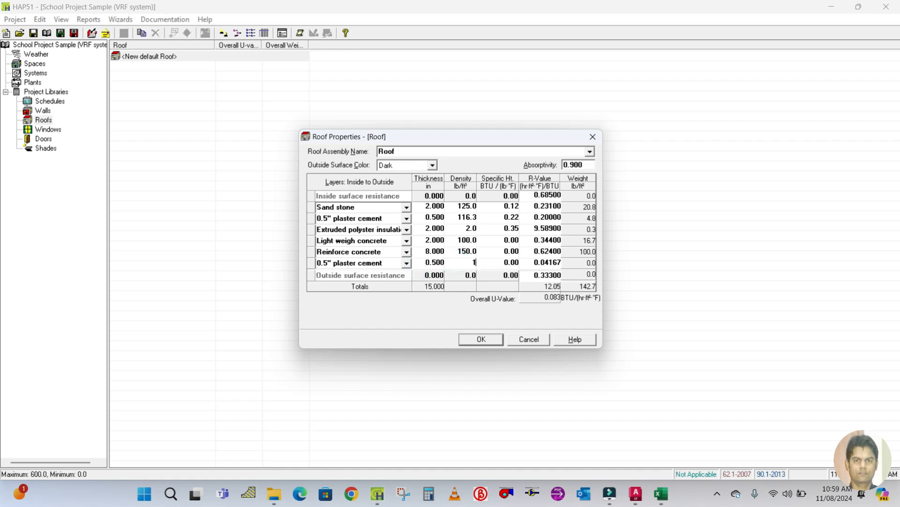
text(16.3)
click(537, 262)
click(534, 262)
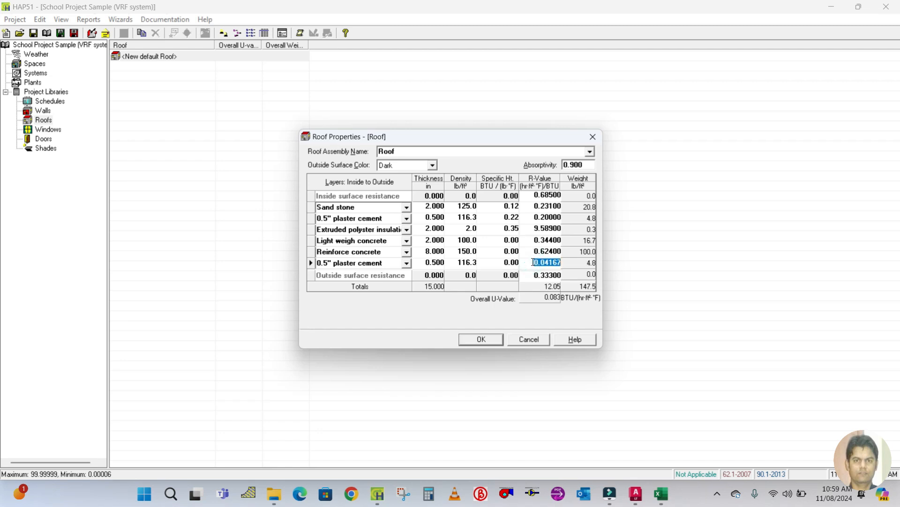
text(0.2)
click(355, 250)
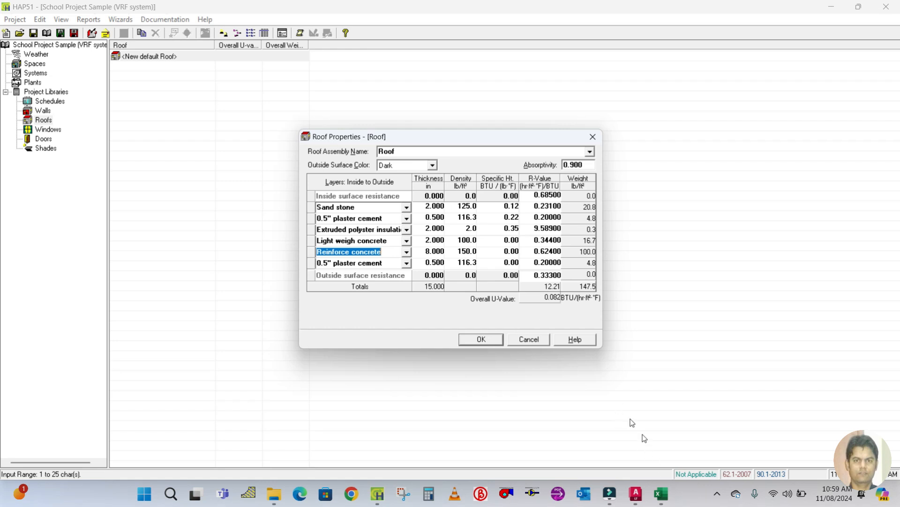
Check the roof's U-value in the U-value workbook against the roof assembly.
mouse_move(661, 493)
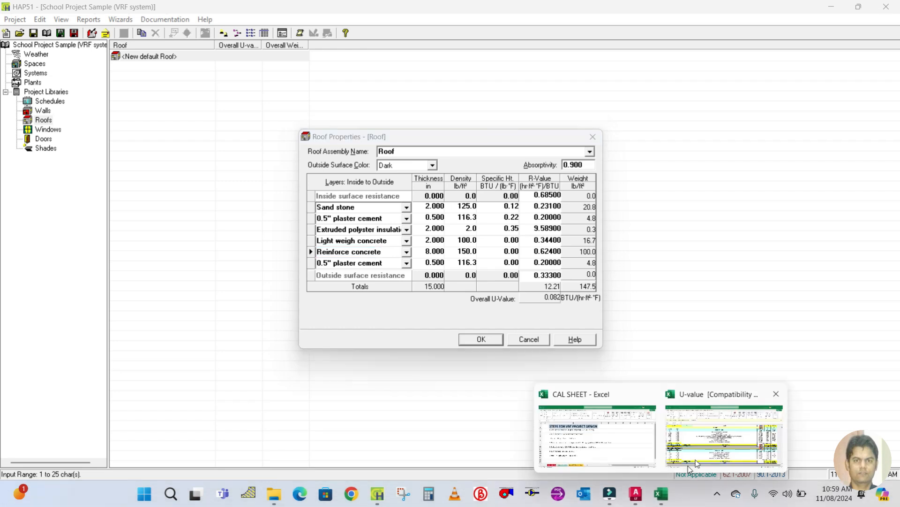
click(726, 442)
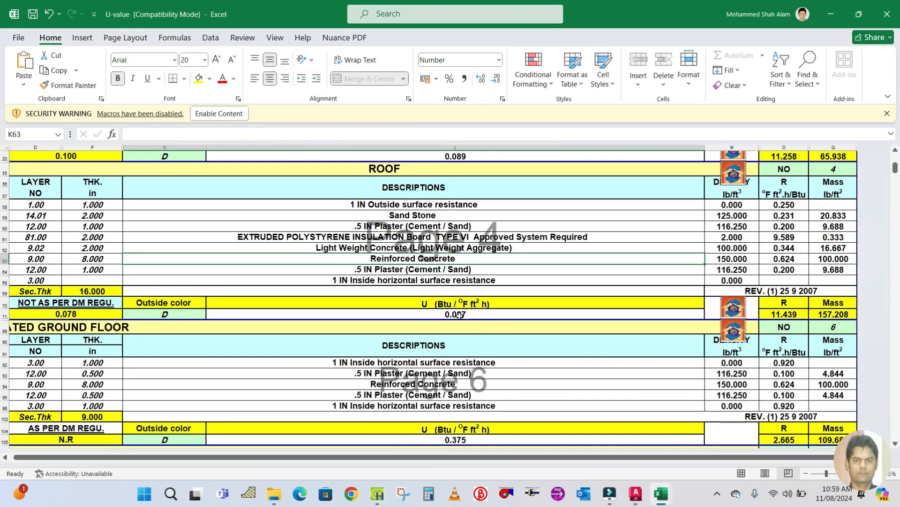
click(459, 314)
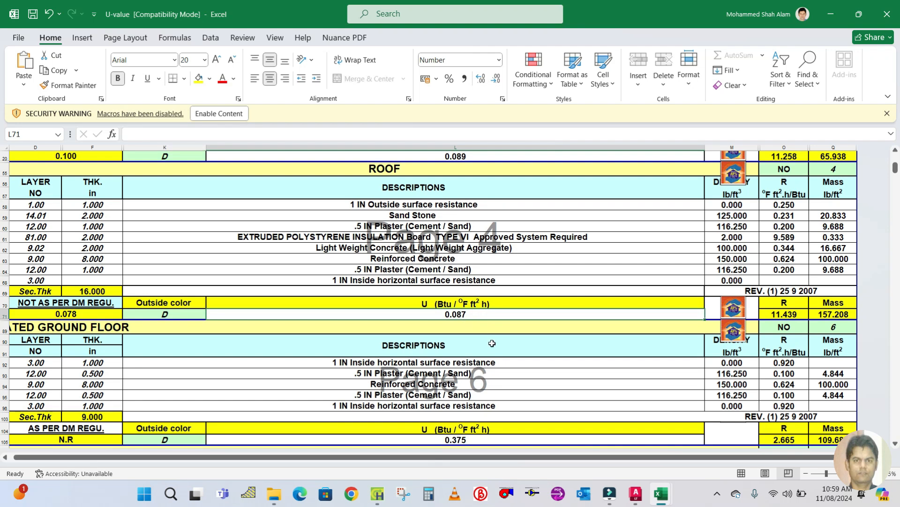
click(550, 256)
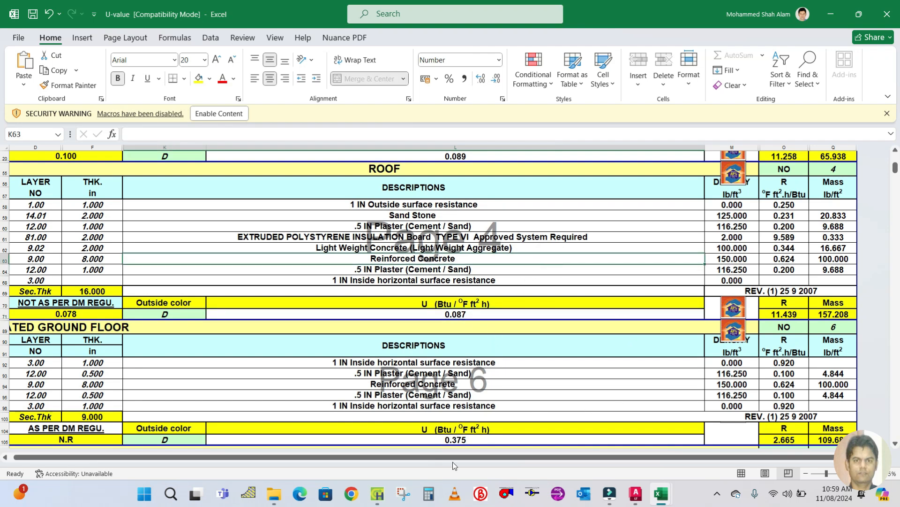
click(378, 493)
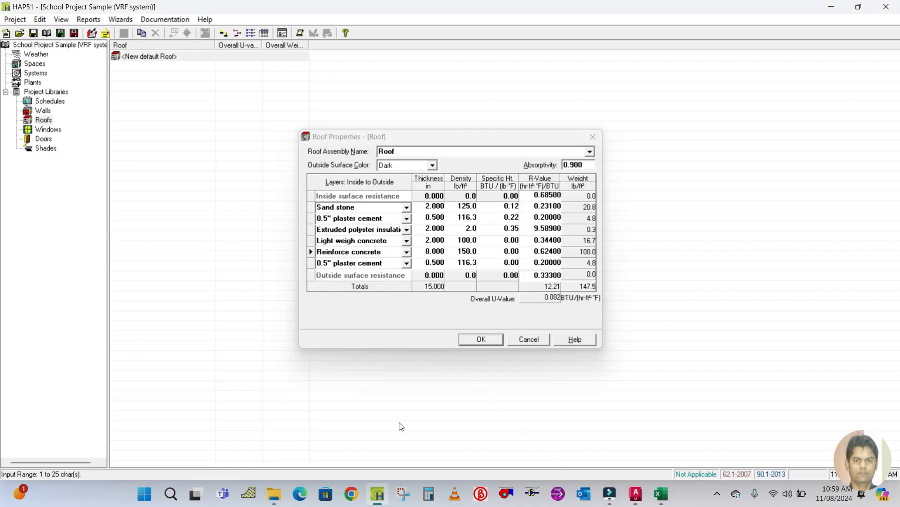
Confirm the roof properties and save the project under its current name.
click(498, 340)
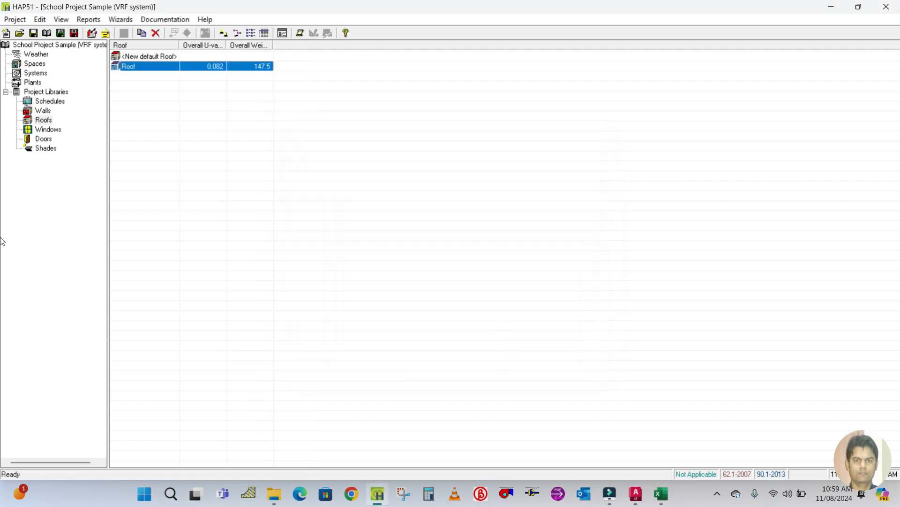
click(35, 37)
click(586, 207)
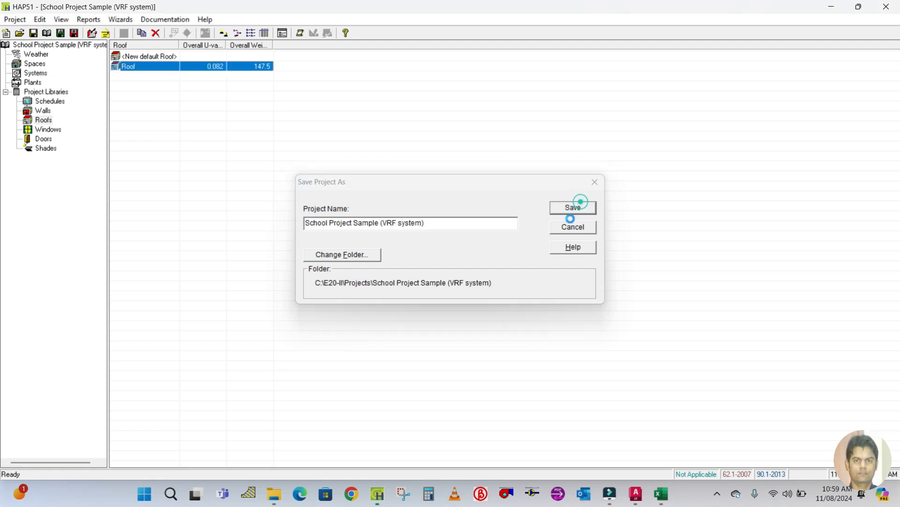
click(539, 286)
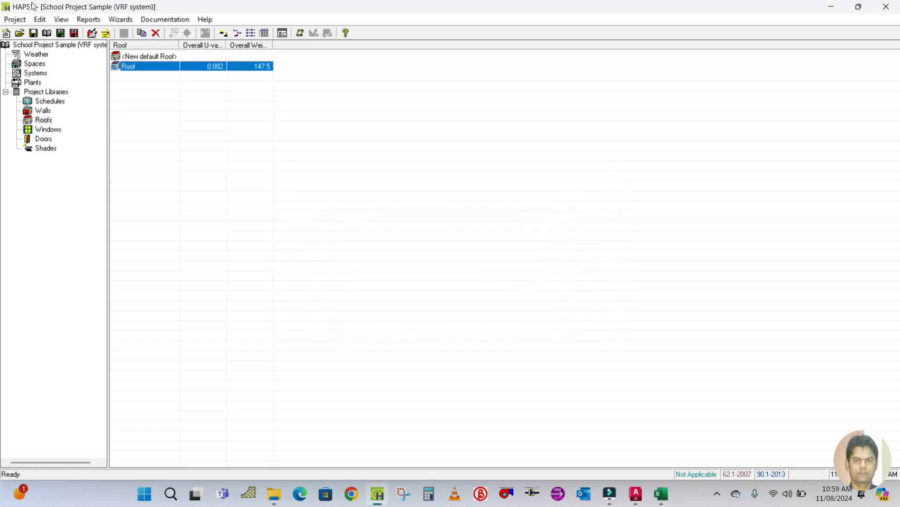
Create a new fractional schedule named People in the schedules library.
click(36, 64)
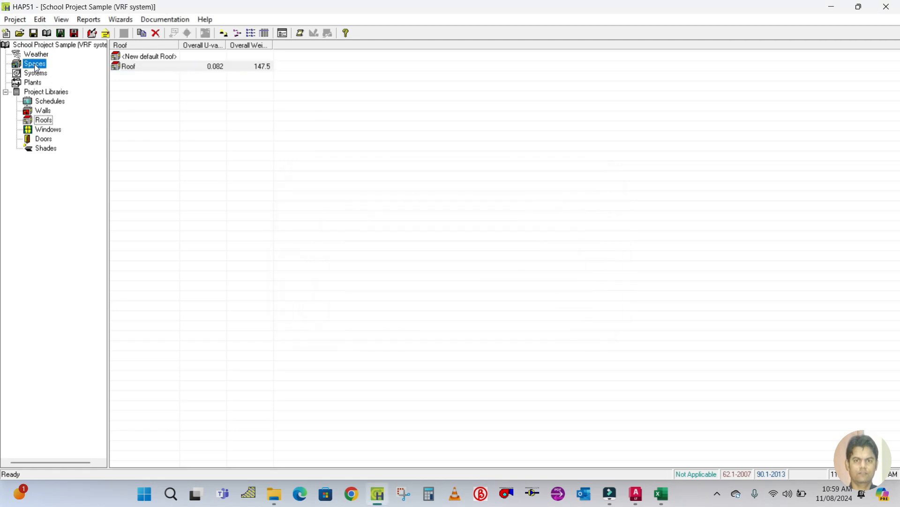
click(40, 104)
double_click(144, 56)
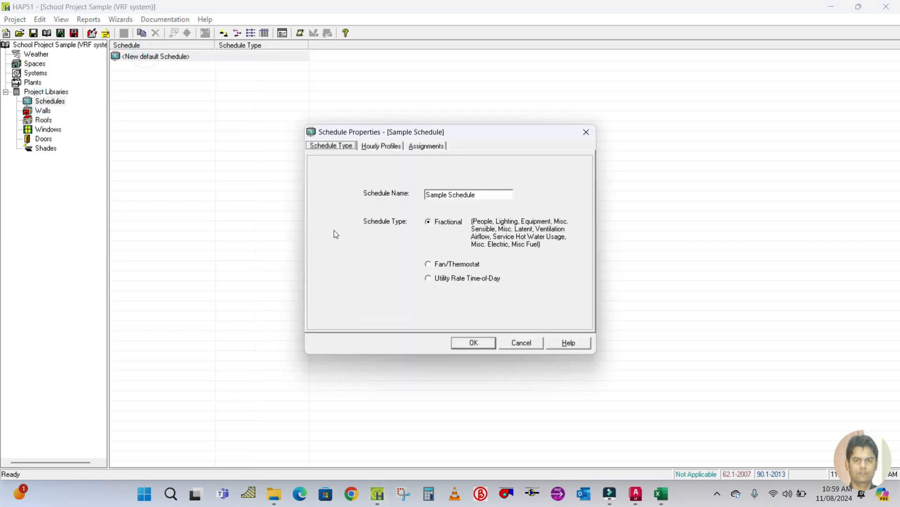
click(481, 195)
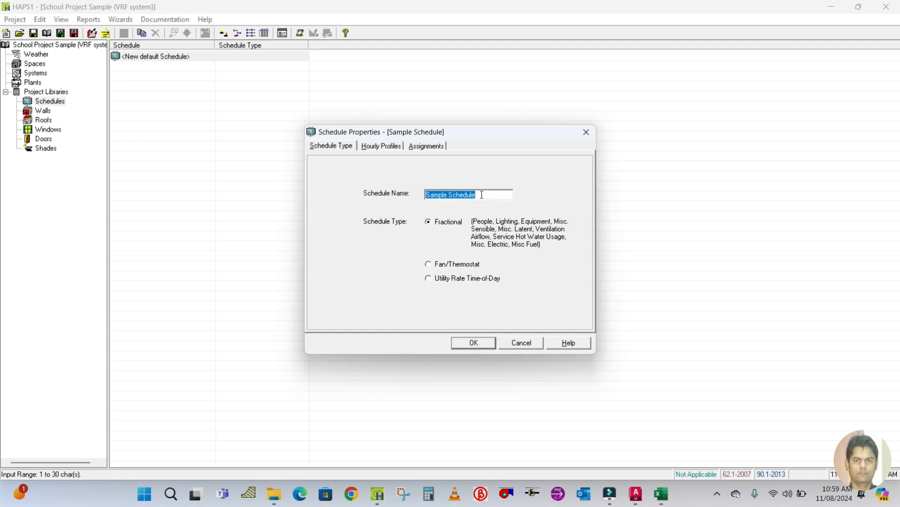
text(People)
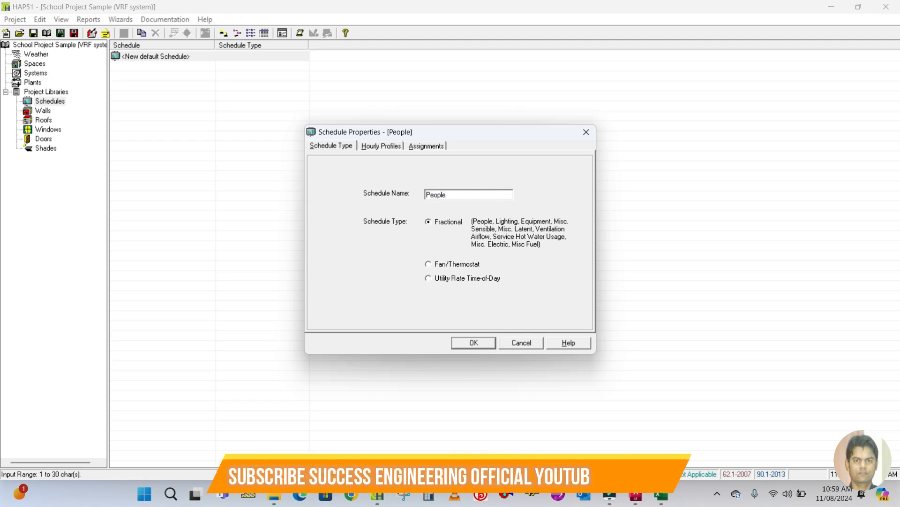
click(322, 150)
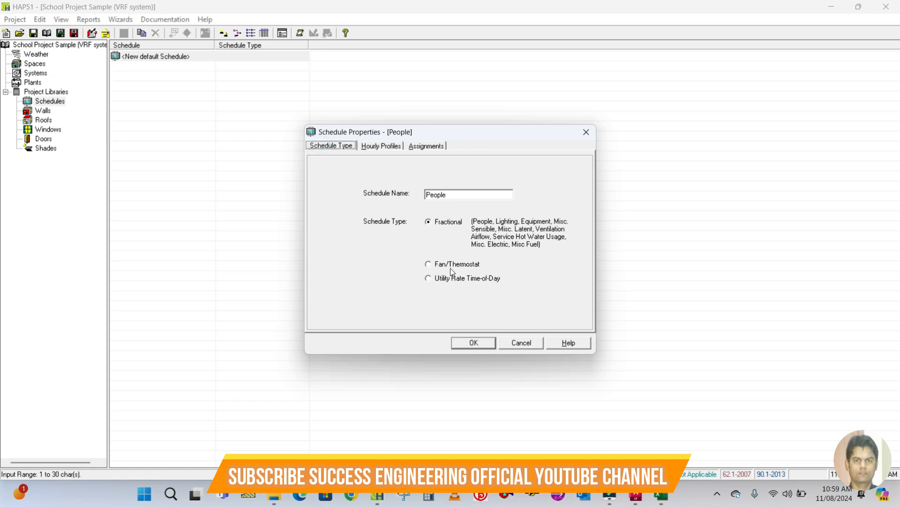
click(380, 145)
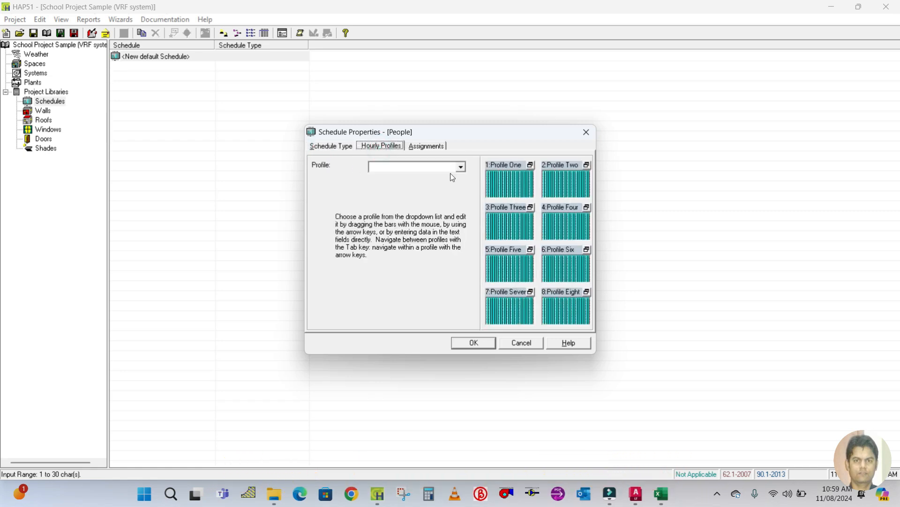
click(425, 146)
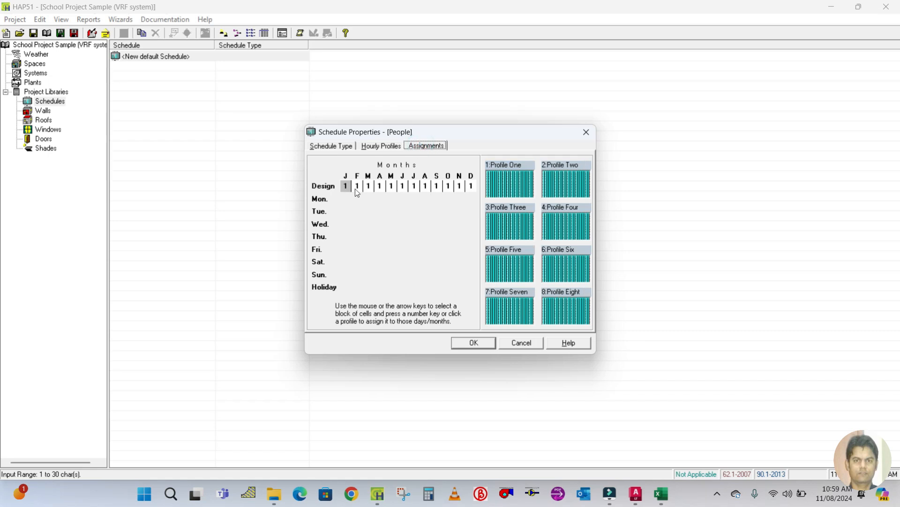
click(475, 344)
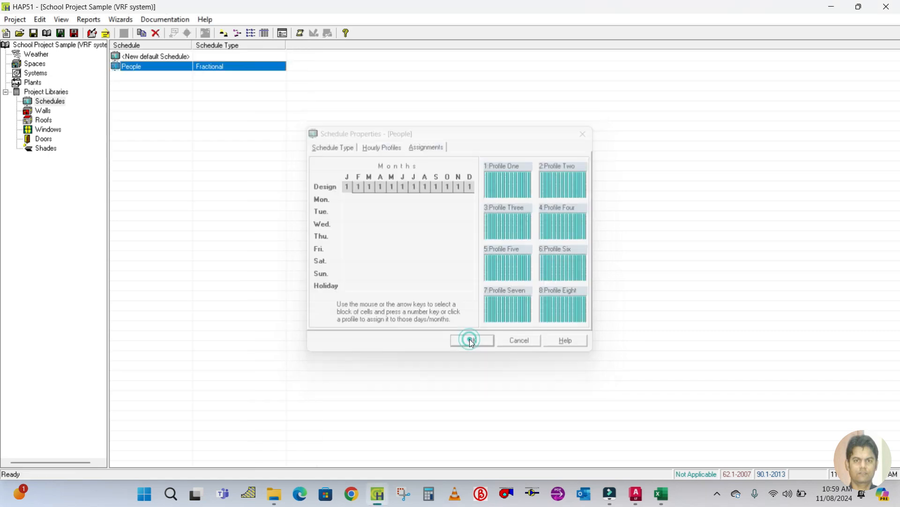
Duplicate the People schedule and rename the copy Lighting.
right_click(129, 71)
click(174, 77)
double_click(472, 192)
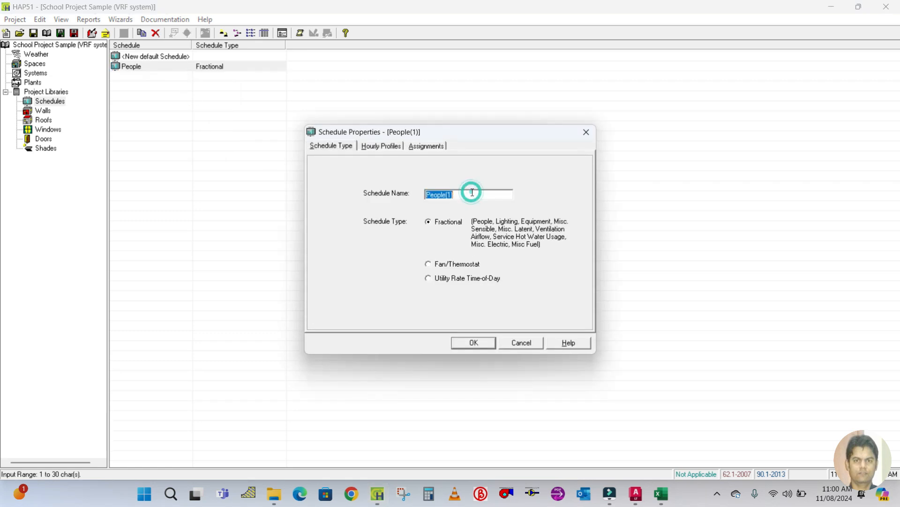
text(Lighting)
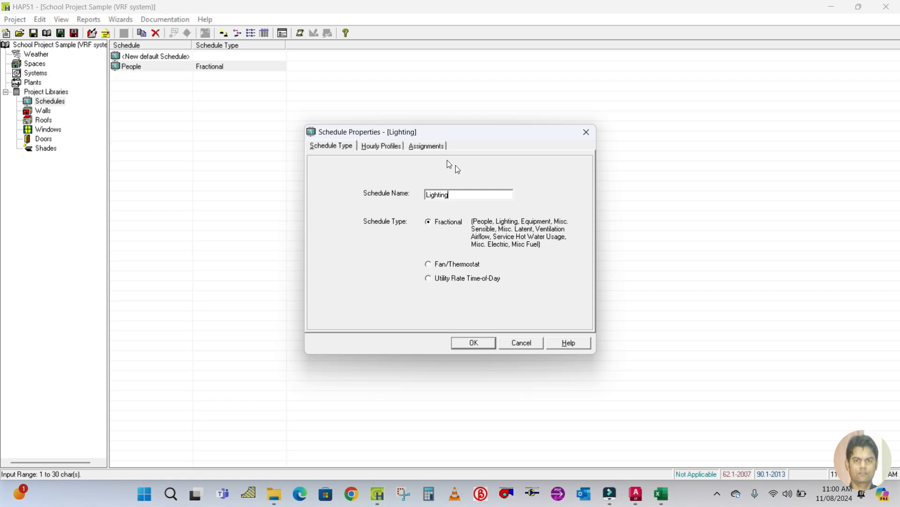
Assign Profile One to all design months of the Lighting schedule and confirm it.
click(385, 148)
click(417, 147)
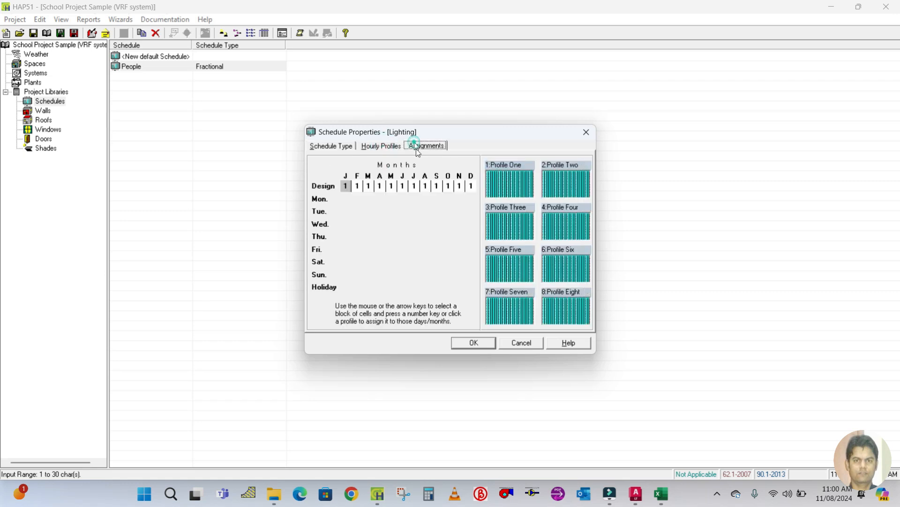
drag(354, 189, 486, 187)
click(521, 185)
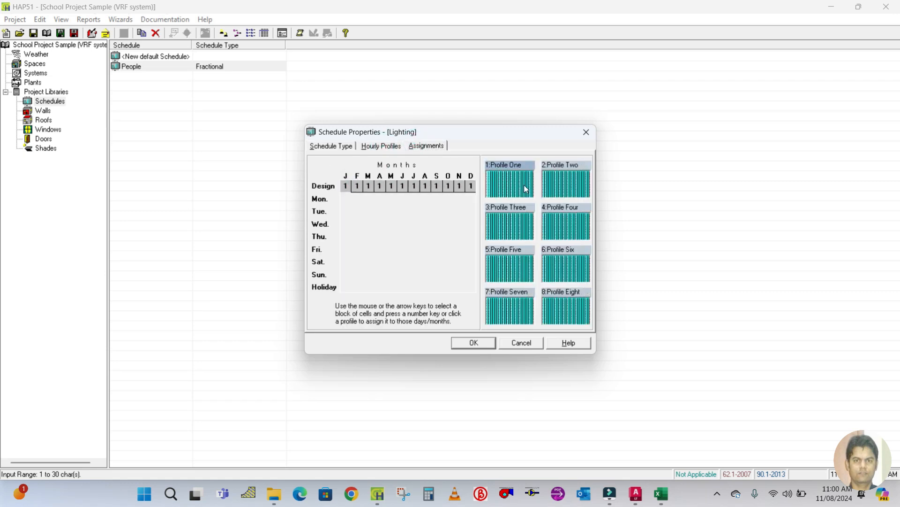
click(477, 347)
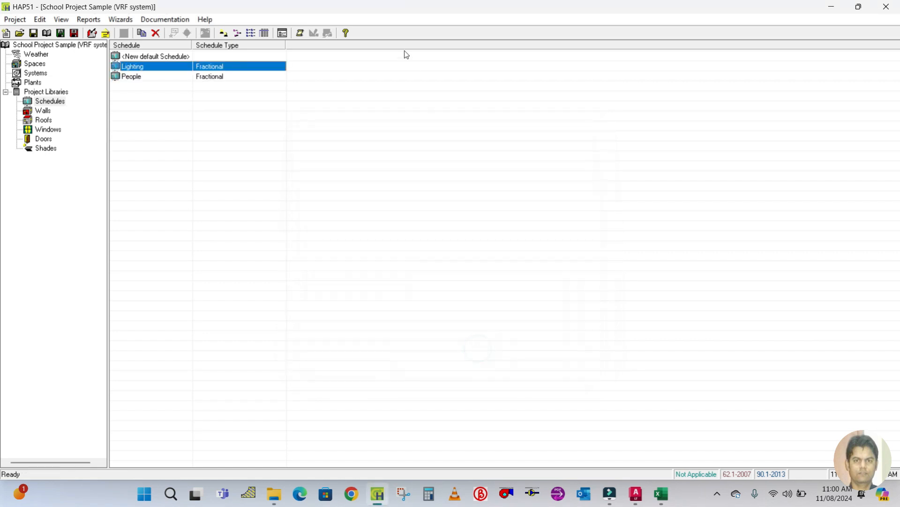
Duplicate the People schedule again and rename the copy Equipment.
click(163, 76)
right_click(163, 76)
click(188, 83)
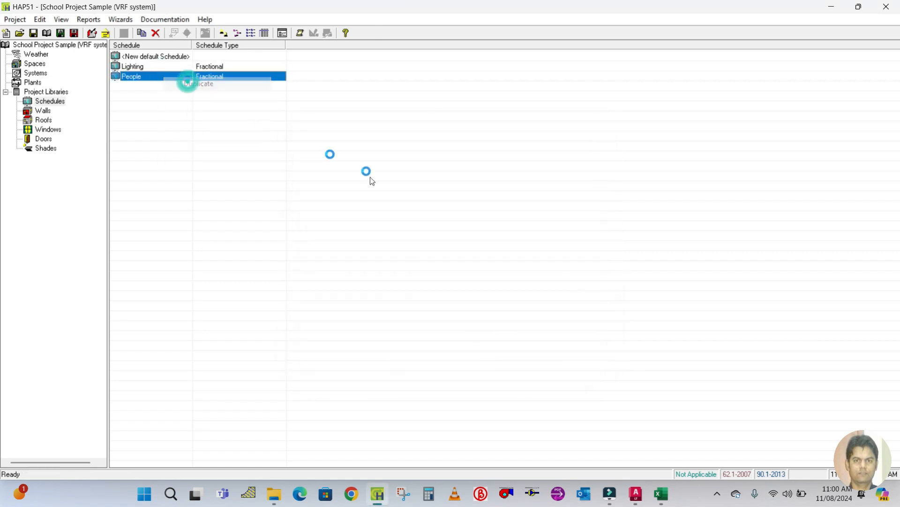
double_click(462, 197)
text(Equipment)
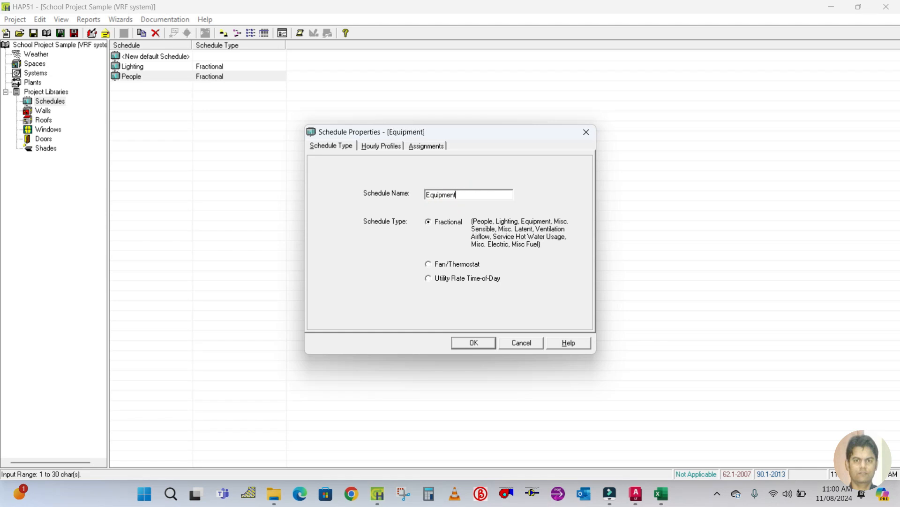
Assign Profile One to all design months of the Equipment schedule and confirm it.
click(381, 146)
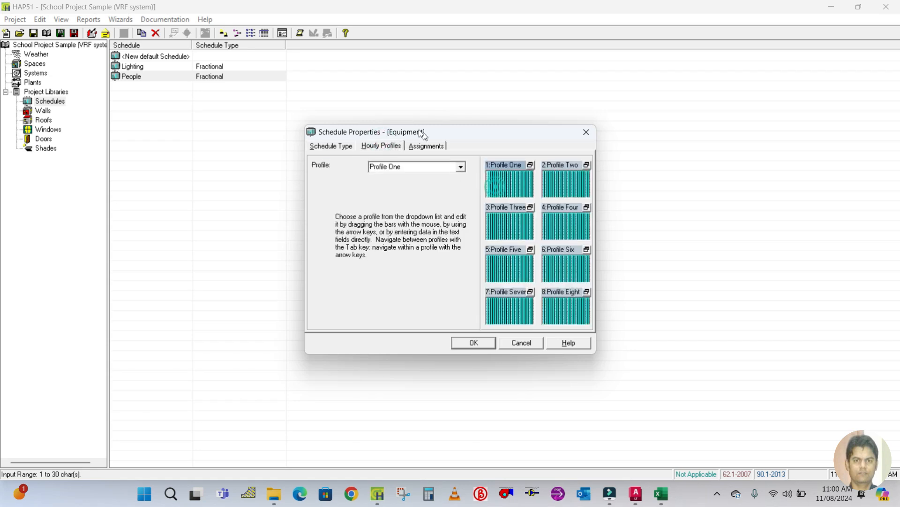
click(421, 146)
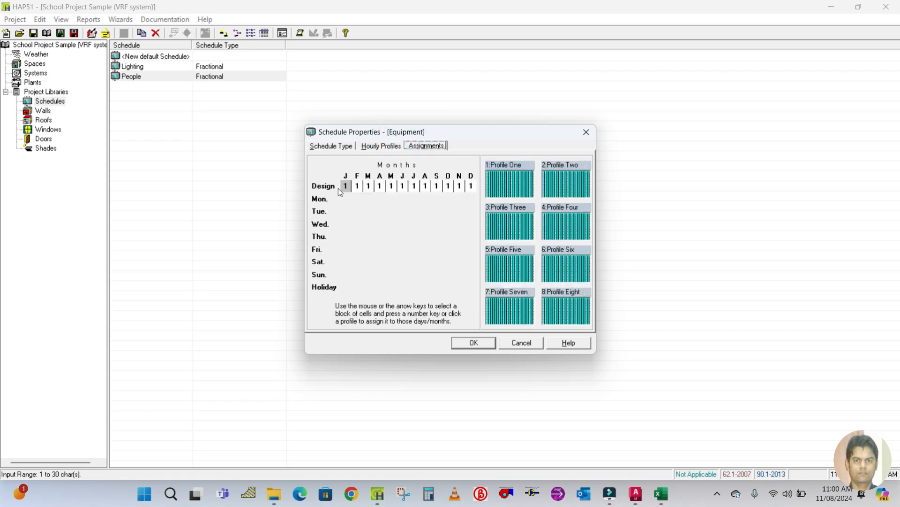
drag(345, 188, 471, 186)
click(501, 185)
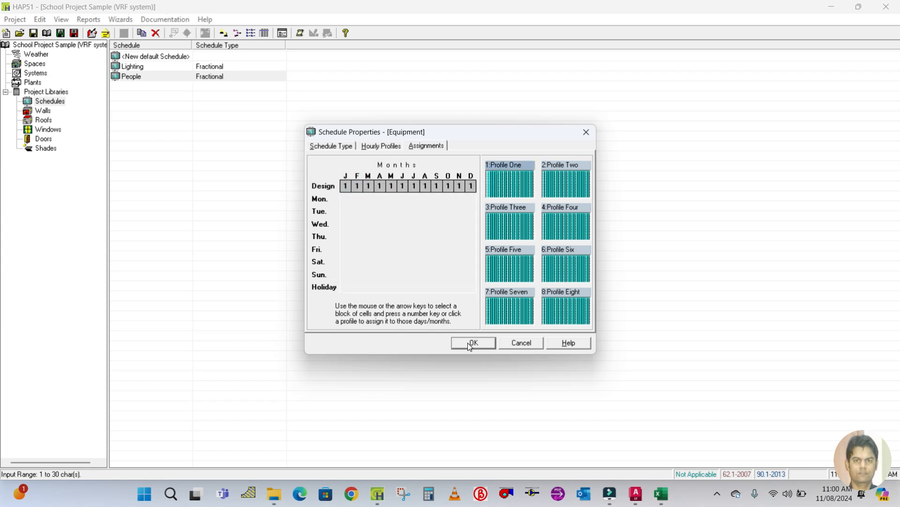
click(470, 345)
Duplicate the People schedule as a new schedule named TS with the Fan/Thermostat type.
right_click(145, 88)
click(167, 97)
double_click(475, 191)
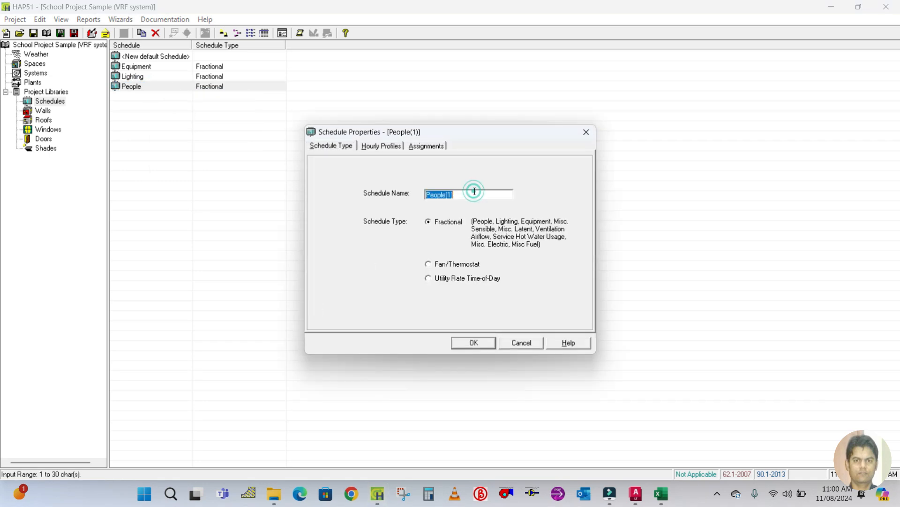
text(TS)
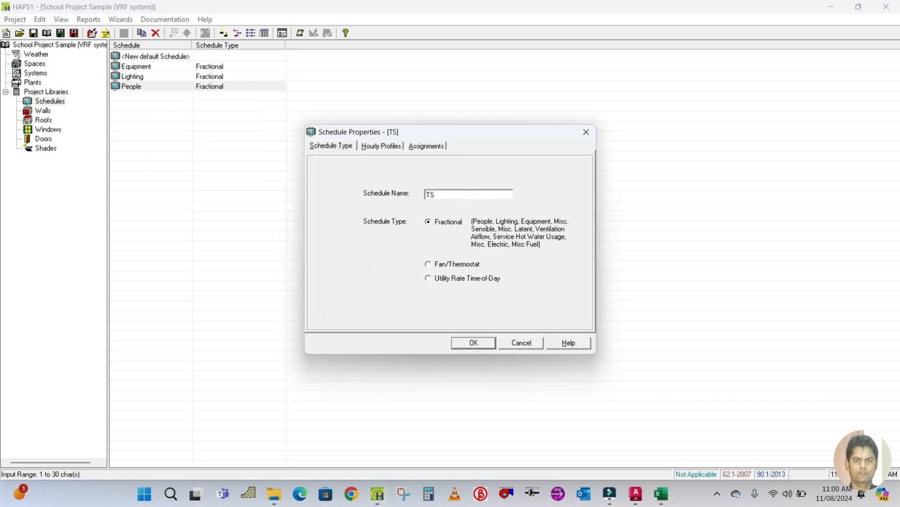
click(443, 264)
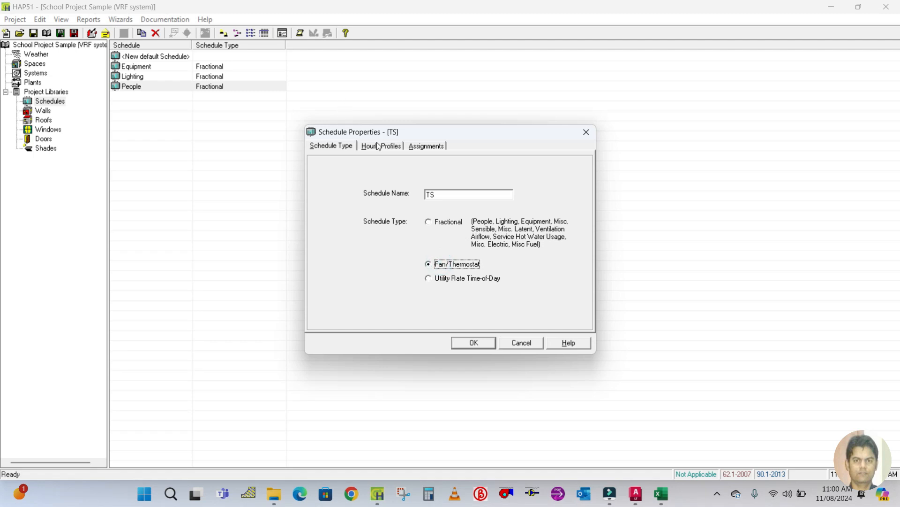
Assign Profile One to all design months of the TS schedule and save the project.
click(381, 146)
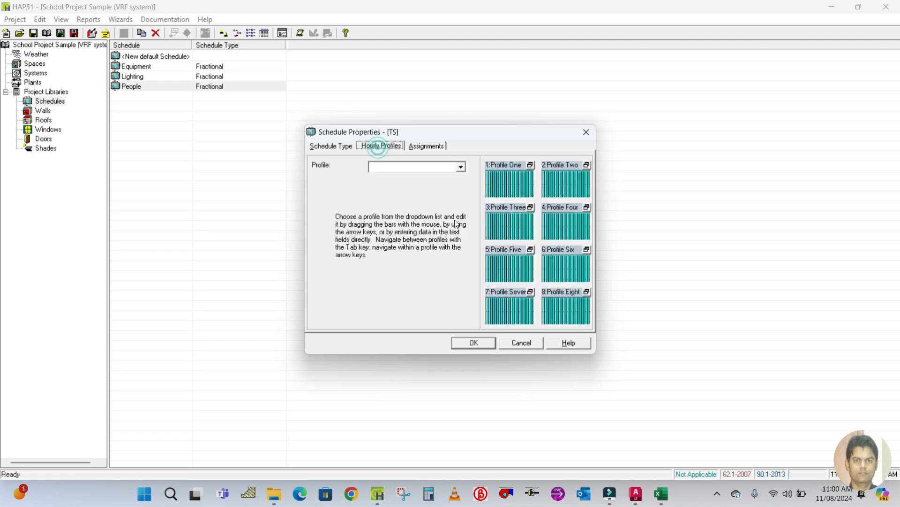
click(426, 145)
drag(345, 184, 472, 185)
click(514, 182)
click(477, 343)
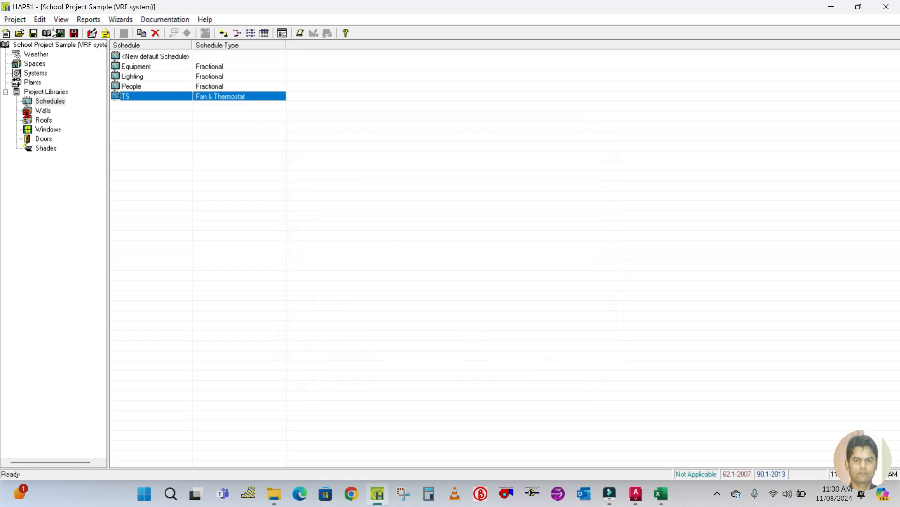
click(35, 34)
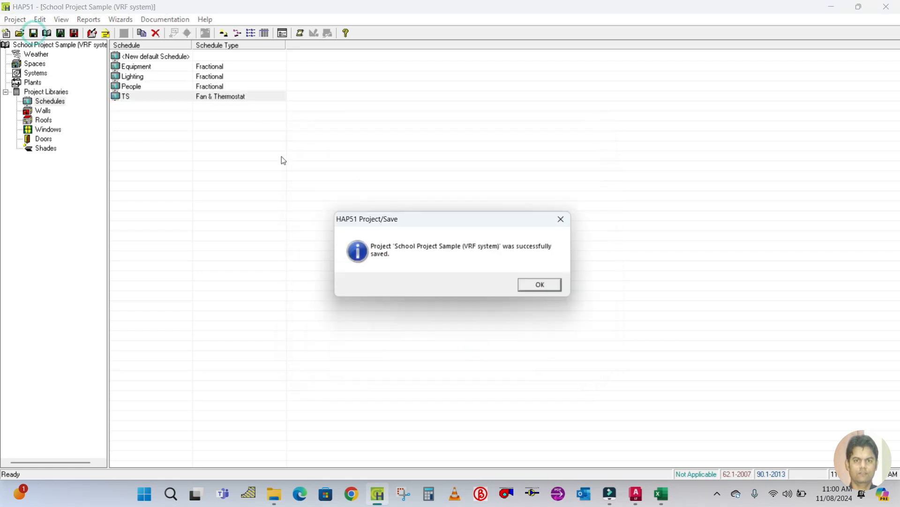
click(541, 285)
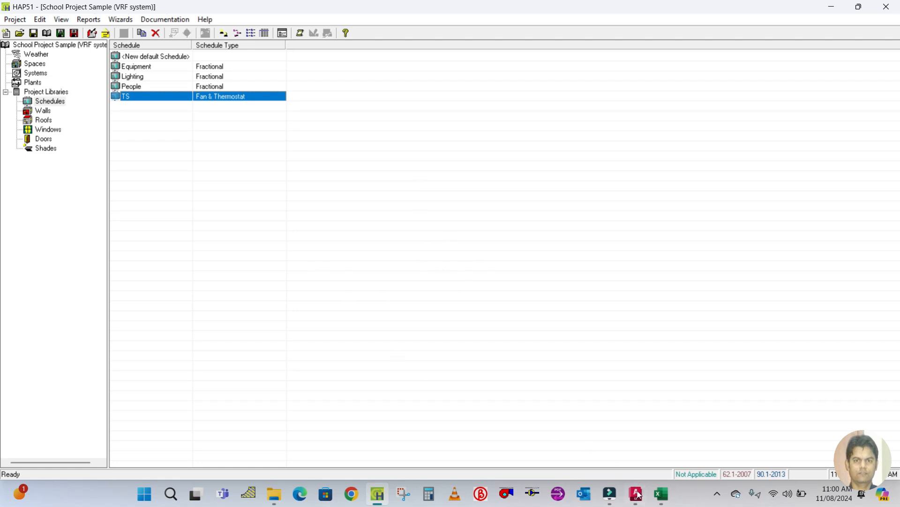
mouse_move(636, 492)
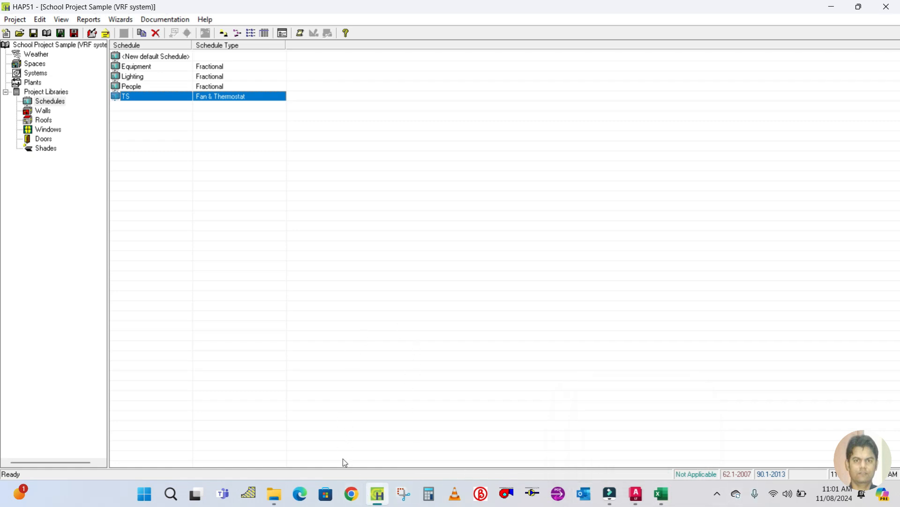
click(718, 495)
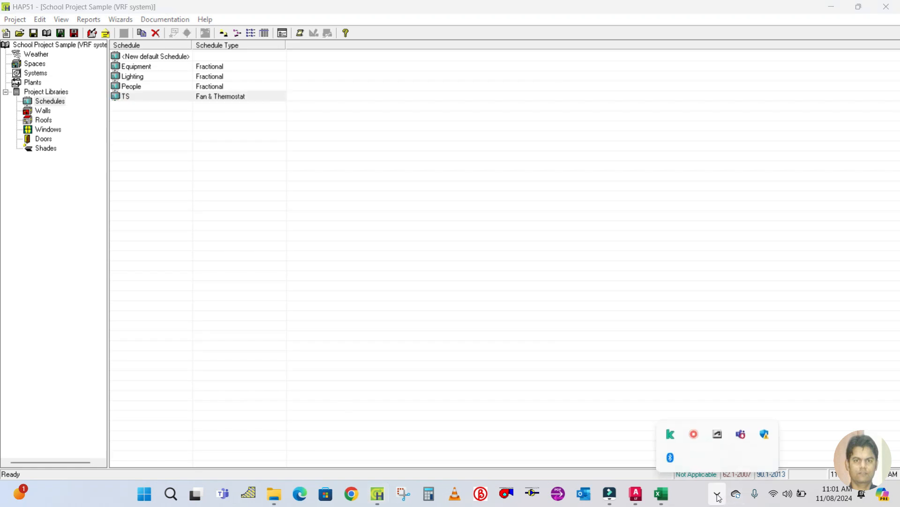
right_click(694, 432)
click(491, 309)
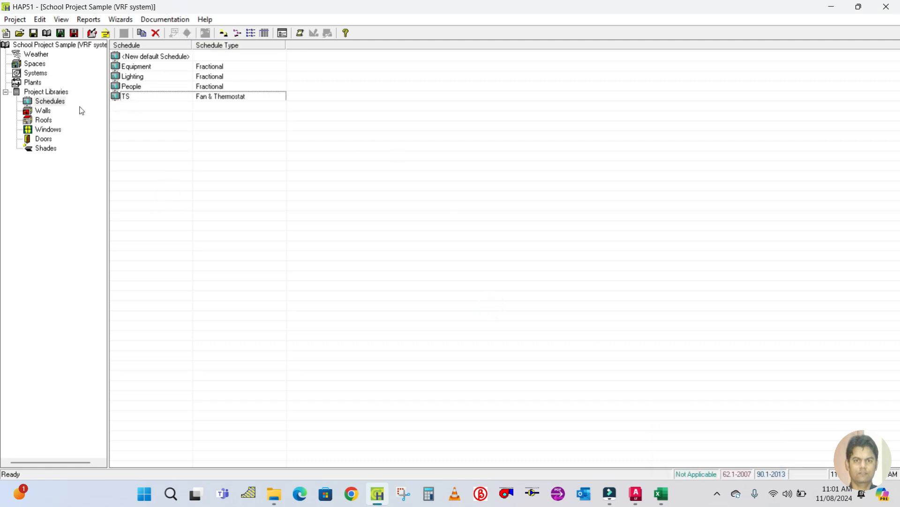
Open the Spaces list, then switch to AutoCAD and examine the ground-floor plan around GF-Class Room-01.
click(35, 64)
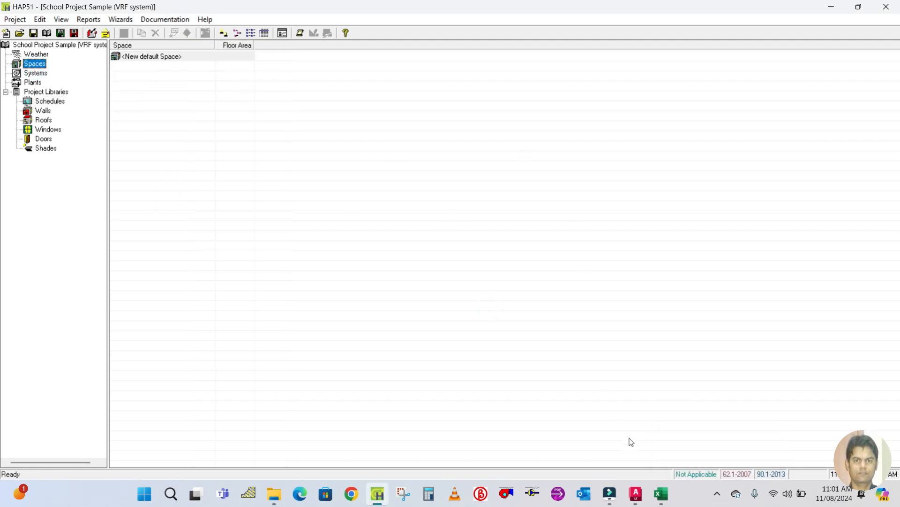
click(636, 493)
scroll(329, 277, down, 3)
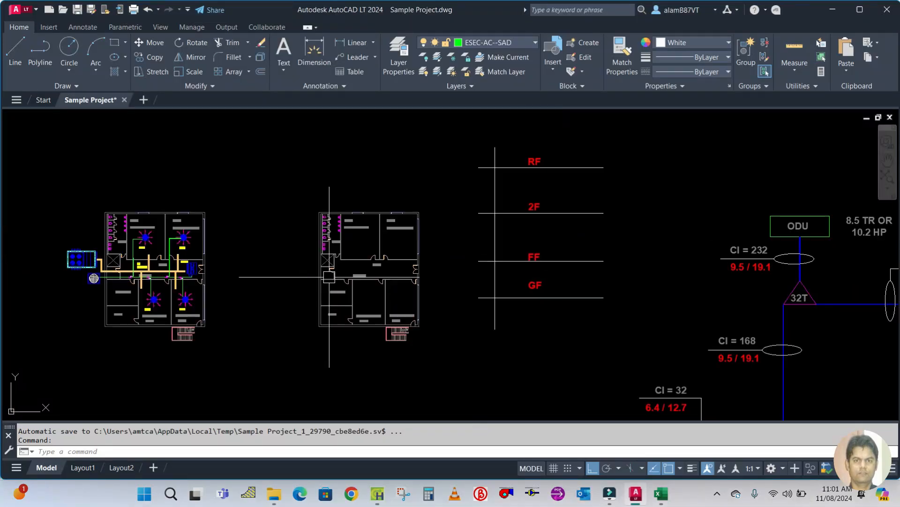
scroll(329, 277, up, 2)
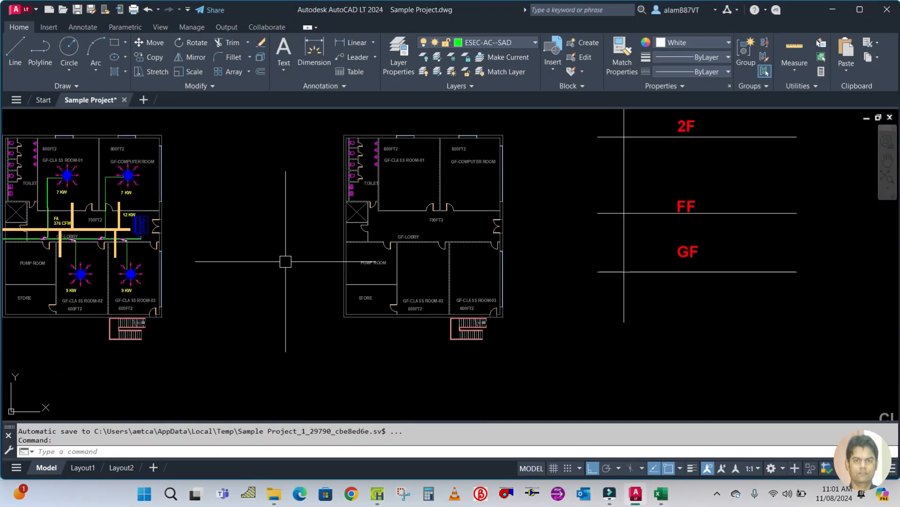
scroll(461, 200, up, 4)
scroll(455, 253, down, 3)
scroll(458, 253, up, 2)
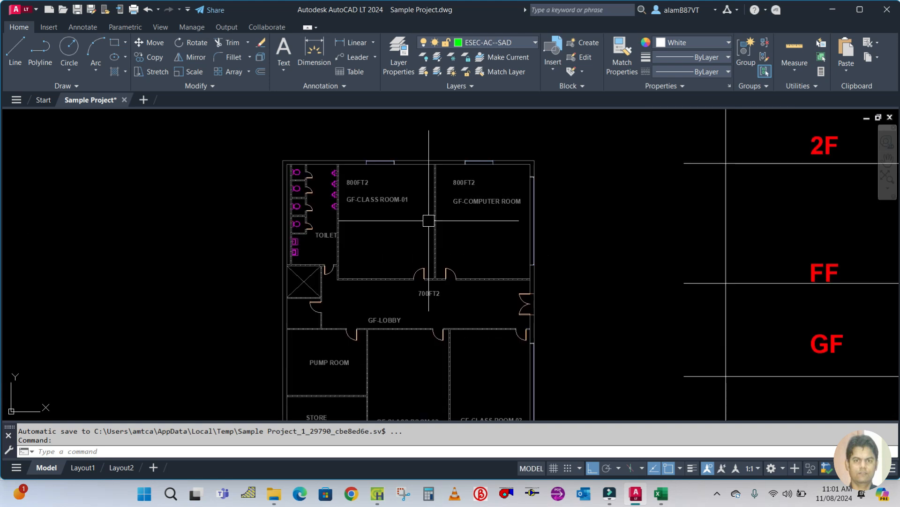
drag(451, 253, 425, 243)
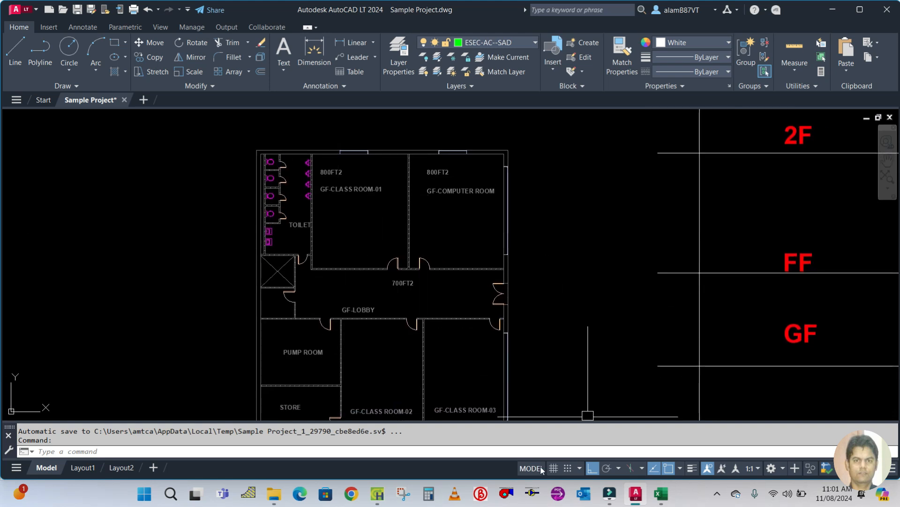
click(380, 491)
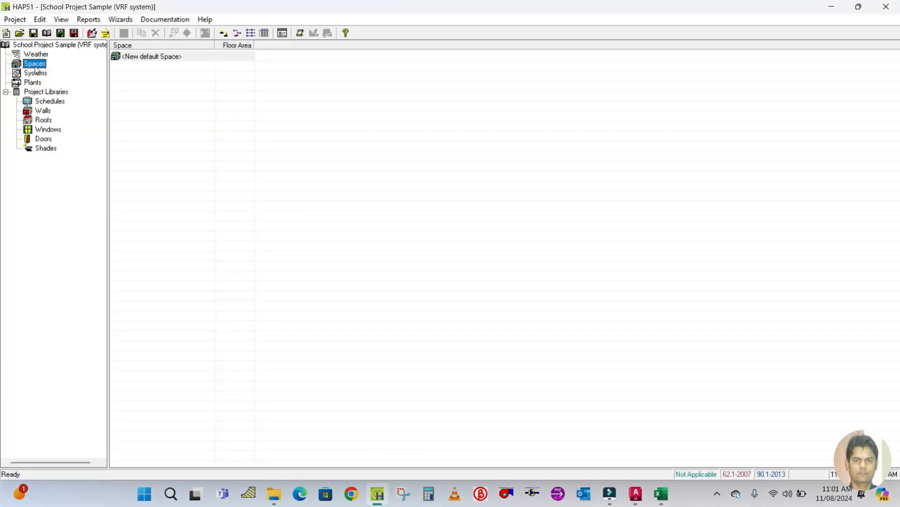
Create a new space from the default space and name it Classroom-01.
double_click(137, 57)
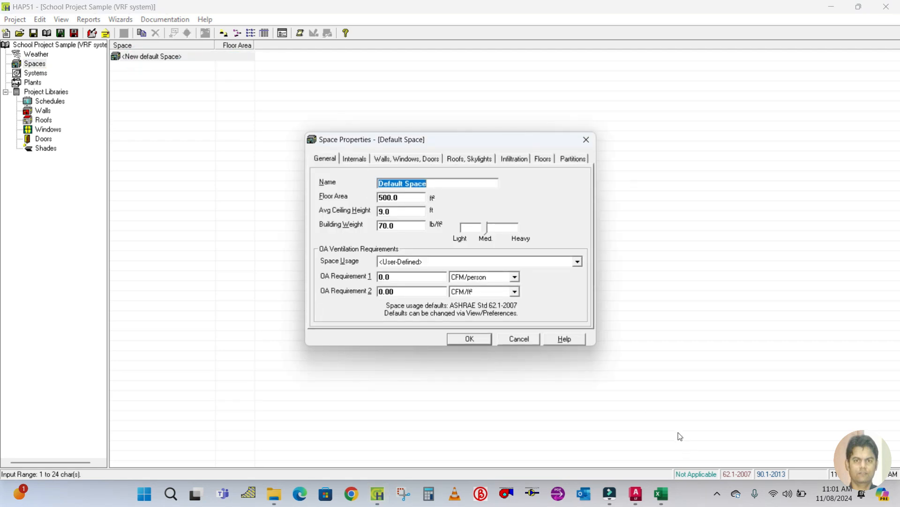
text(Cl)
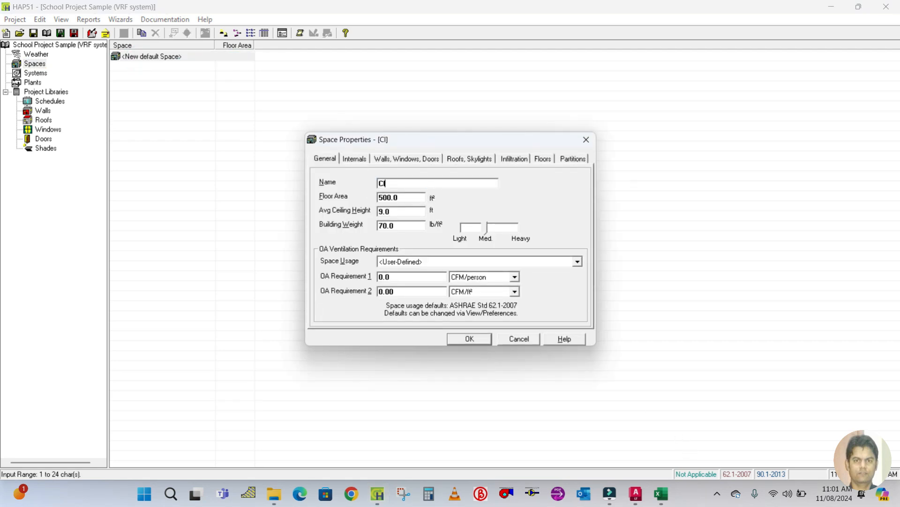
text(assroom-01)
In AutoCAD, measure the floor area of GF-Class Room-01 with the Area command by picking its corners.
click(635, 493)
scroll(343, 181, up, 4)
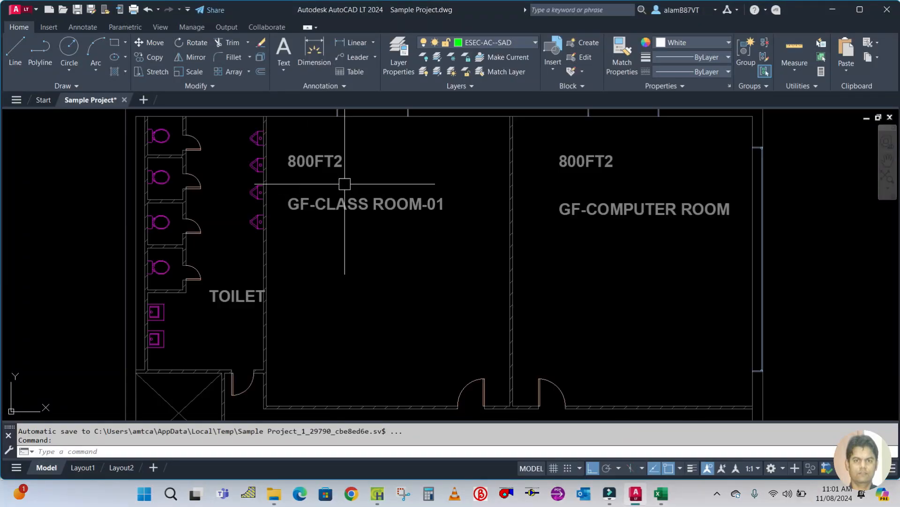
scroll(389, 284, down, 2)
text(aa)
key(Return)
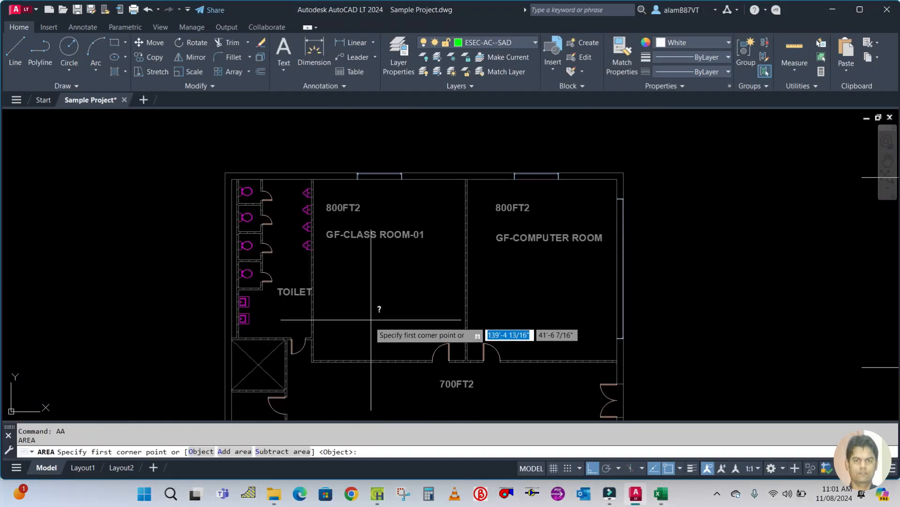
scroll(318, 366, up, 4)
text(a)
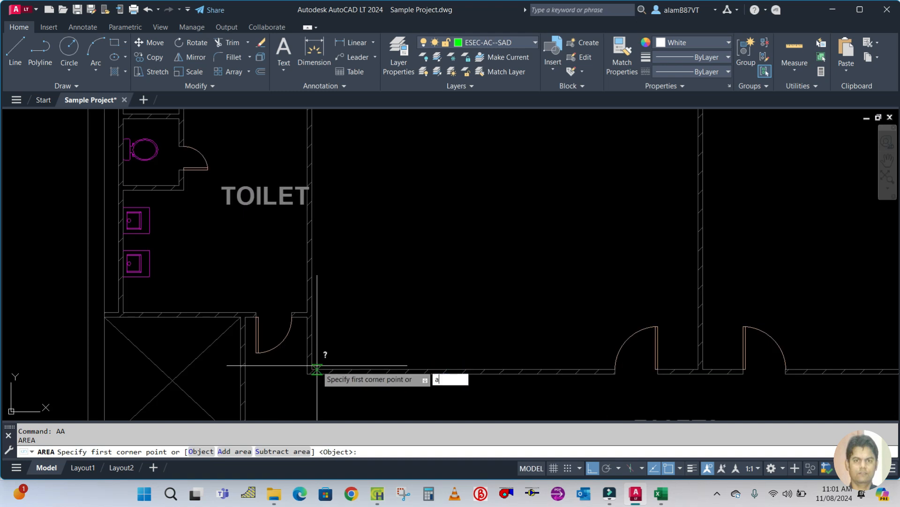
key(Return)
scroll(317, 369, up, 3)
click(308, 379)
scroll(314, 258, down, 5)
scroll(319, 234, up, 6)
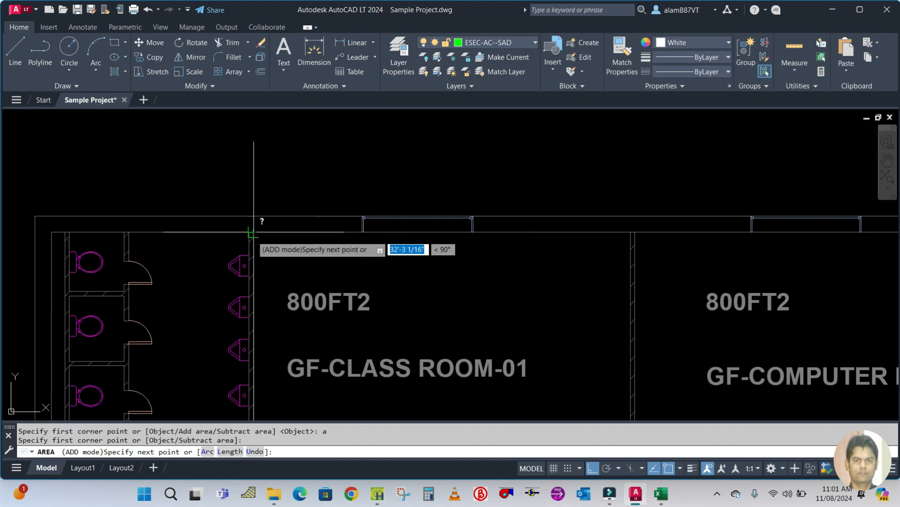
scroll(253, 235, up, 5)
click(184, 252)
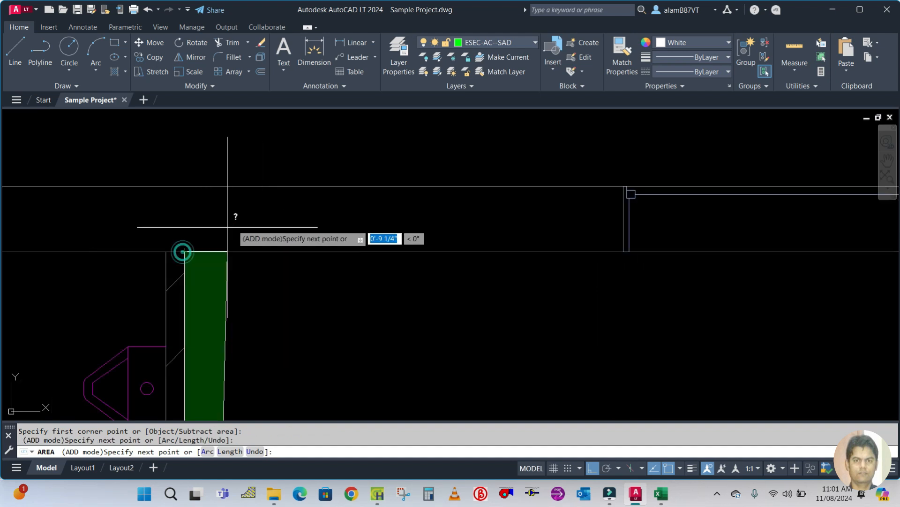
scroll(233, 222, down, 6)
scroll(575, 247, up, 6)
click(637, 178)
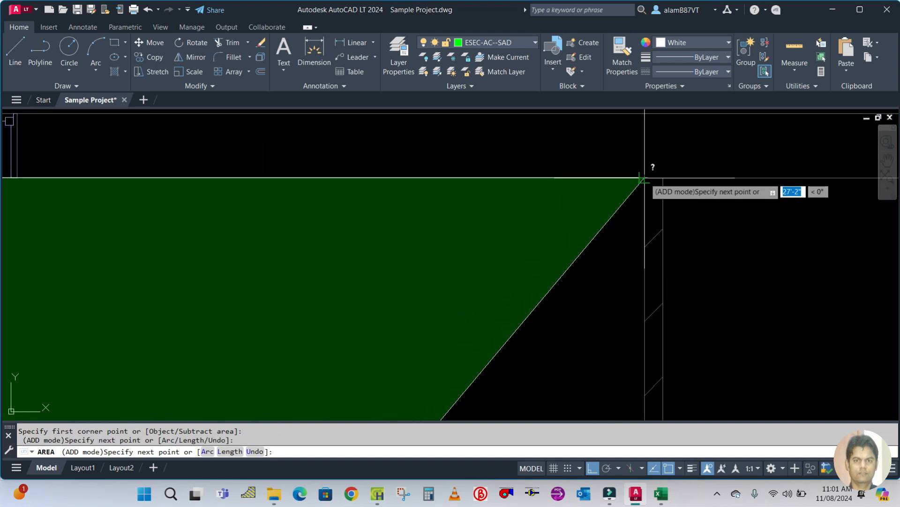
scroll(589, 305, down, 5)
scroll(588, 305, up, 5)
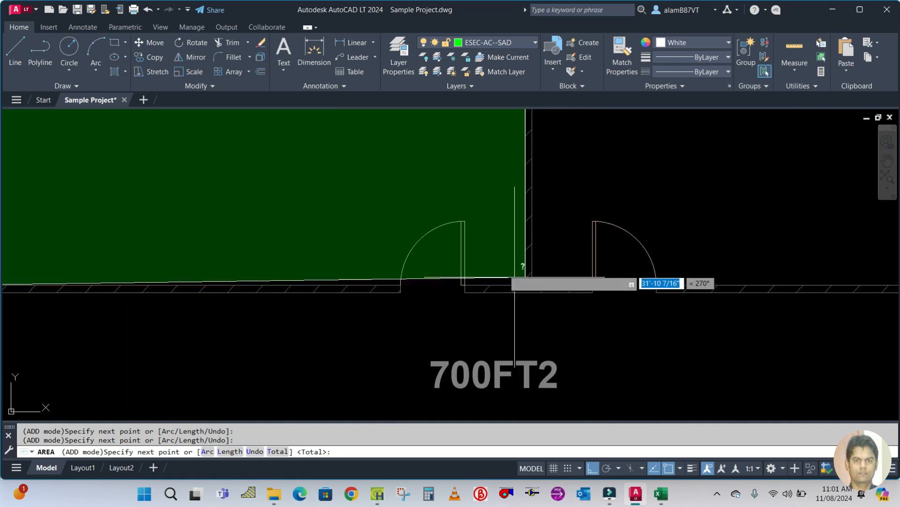
click(525, 285)
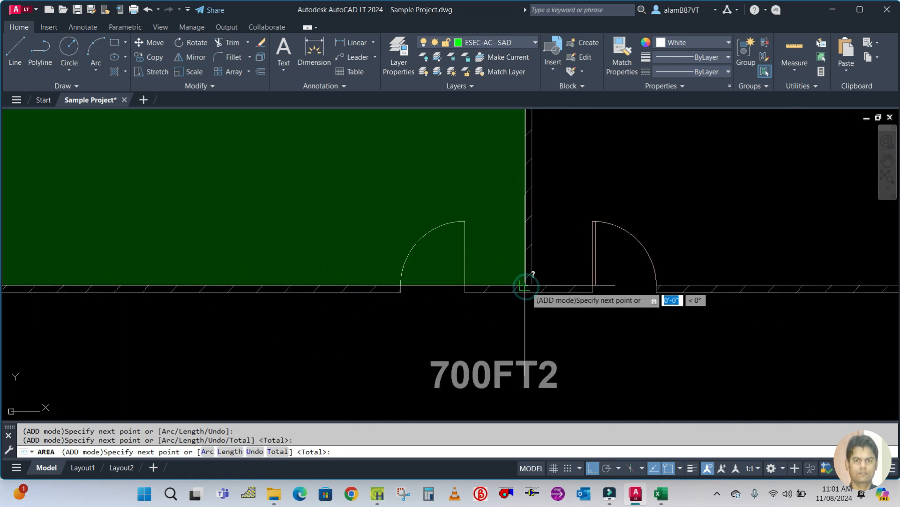
key(Return)
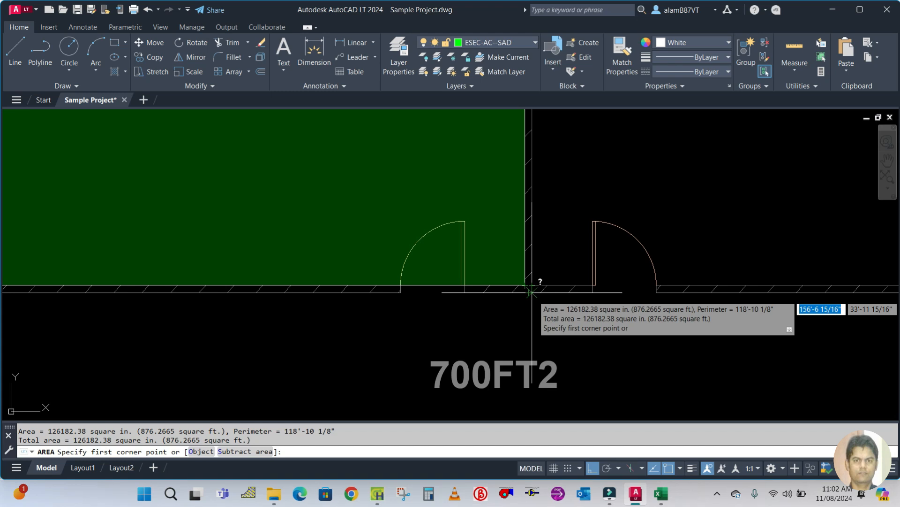
key(Escape)
Return to HAP and set Classroom-01's floor area to 8766 ft².
click(660, 496)
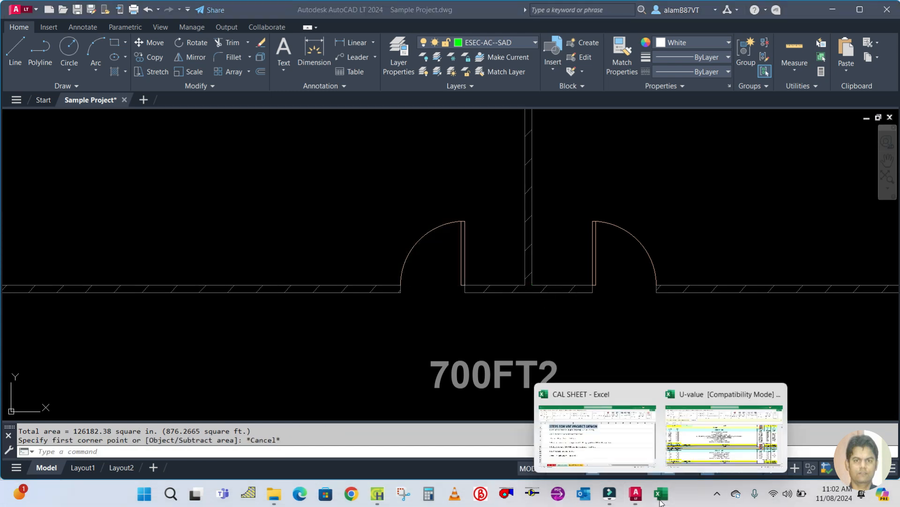
click(377, 493)
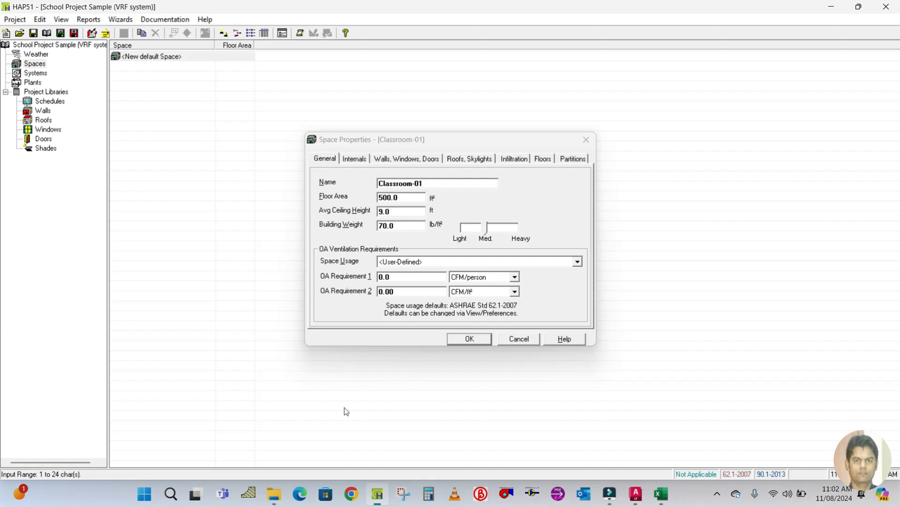
double_click(402, 201)
text(8766)
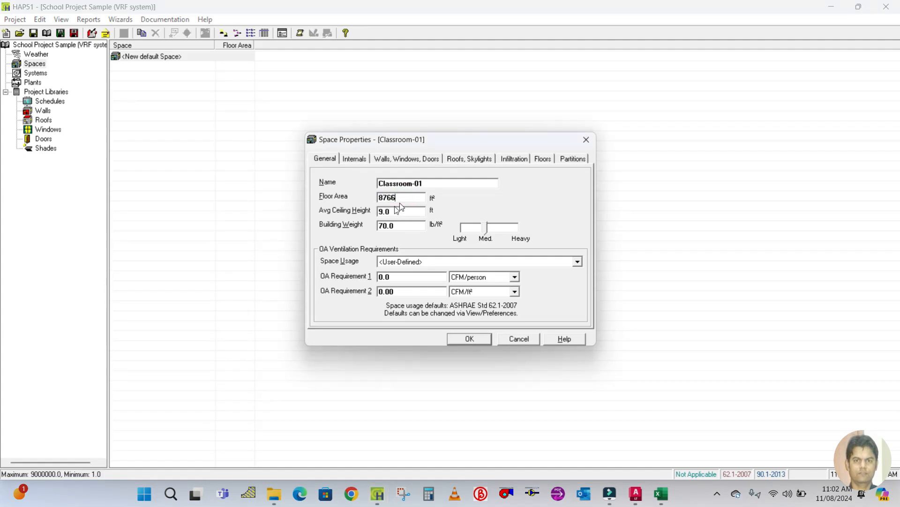
Set the space usage of Classroom-01 to EDUCATION: Classroom (age 9+).
double_click(395, 212)
double_click(399, 226)
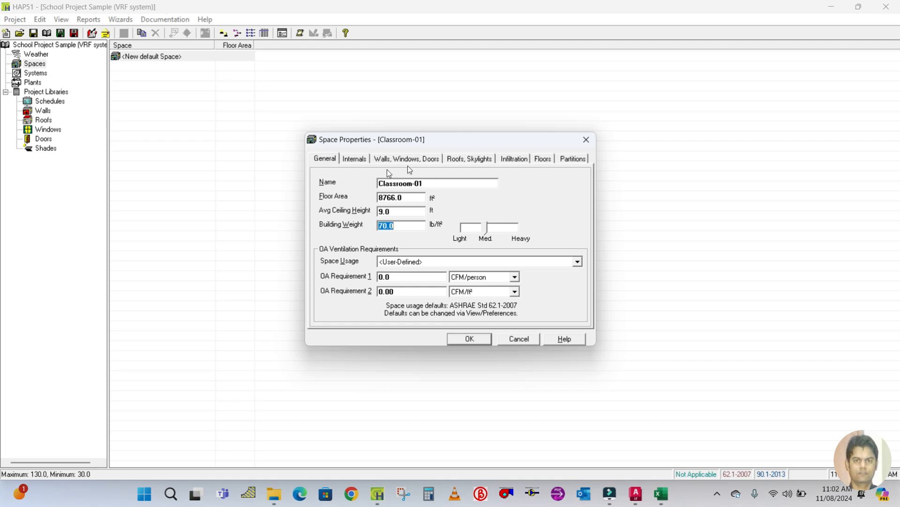
click(579, 263)
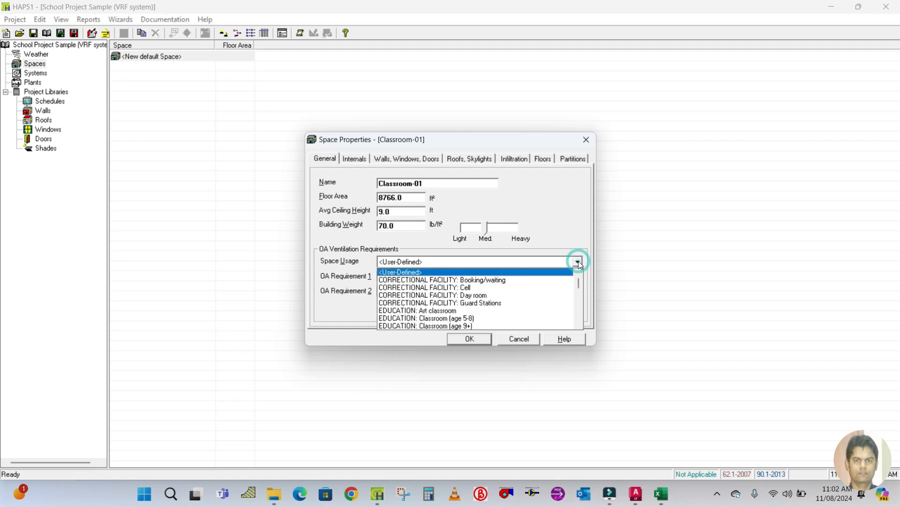
click(578, 262)
click(578, 262)
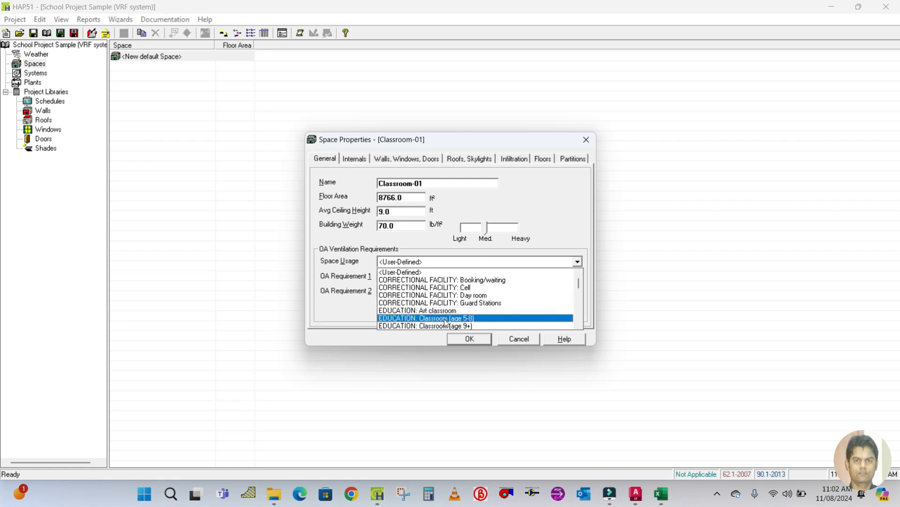
scroll(449, 318, down, 1)
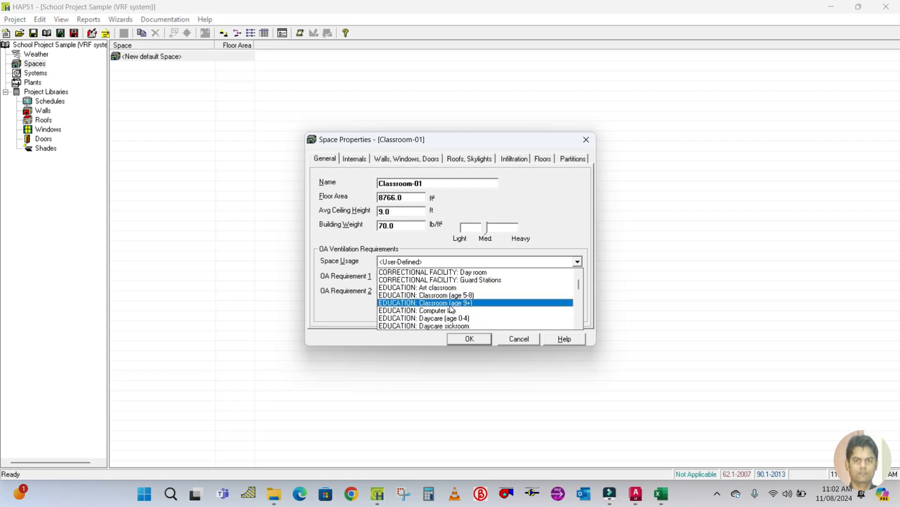
click(451, 304)
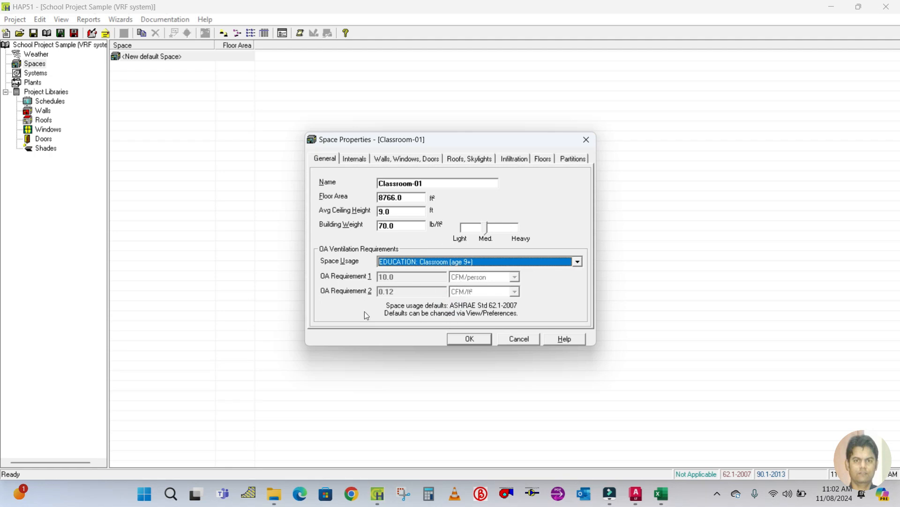
Open the space's internal loads and set the overhead lighting wattage to 1.40 W/ft² with recessed, unvented fixtures.
click(355, 160)
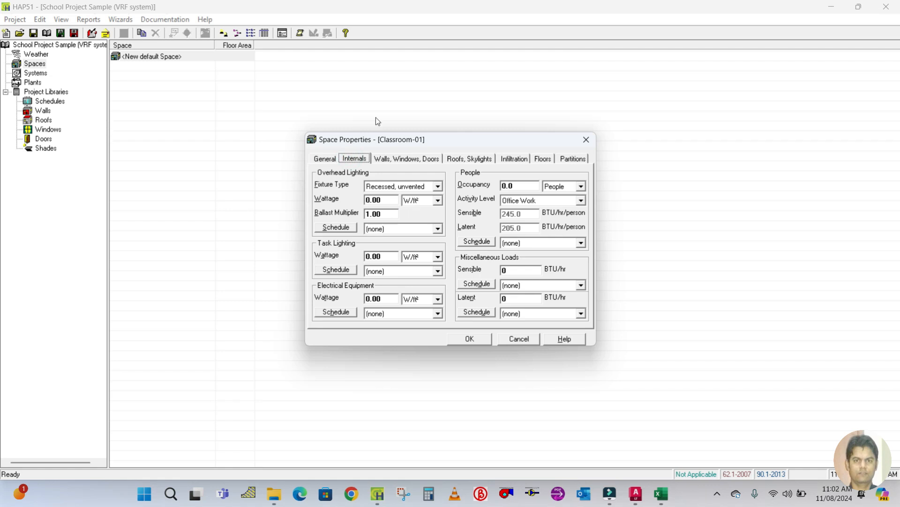
drag(445, 137, 410, 109)
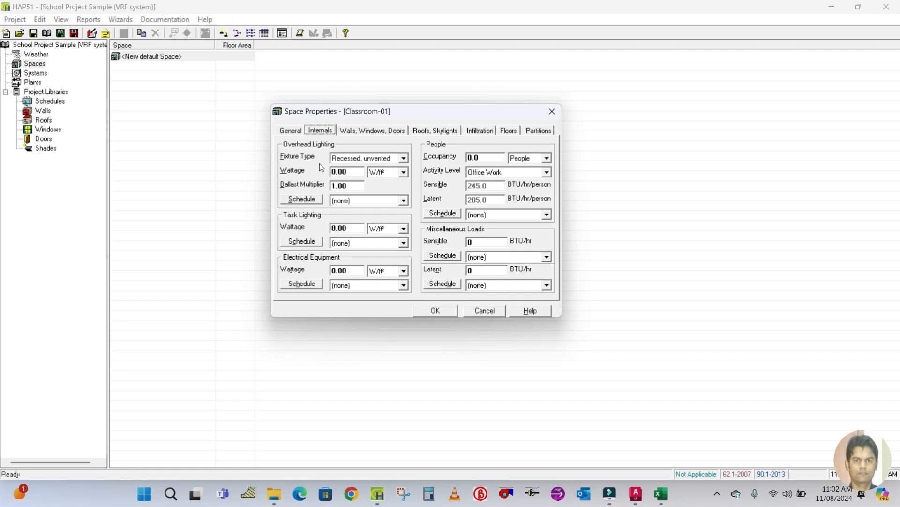
click(403, 159)
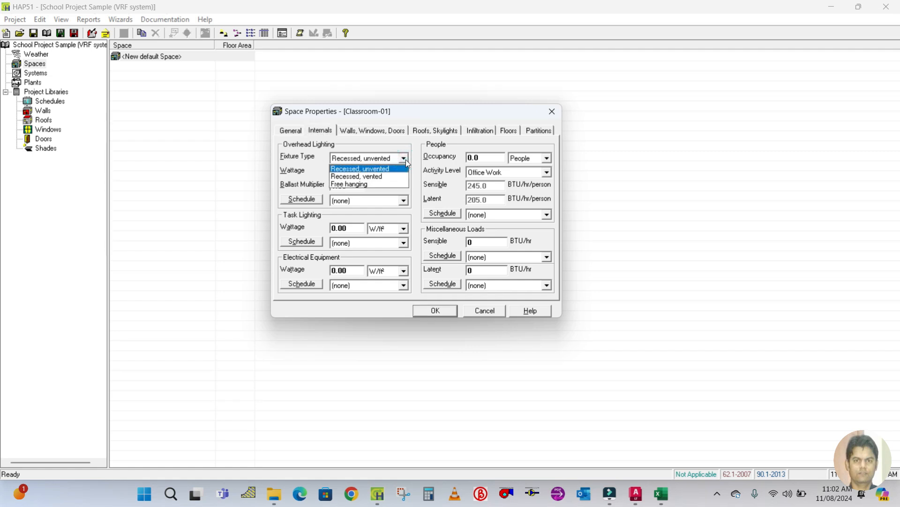
click(406, 160)
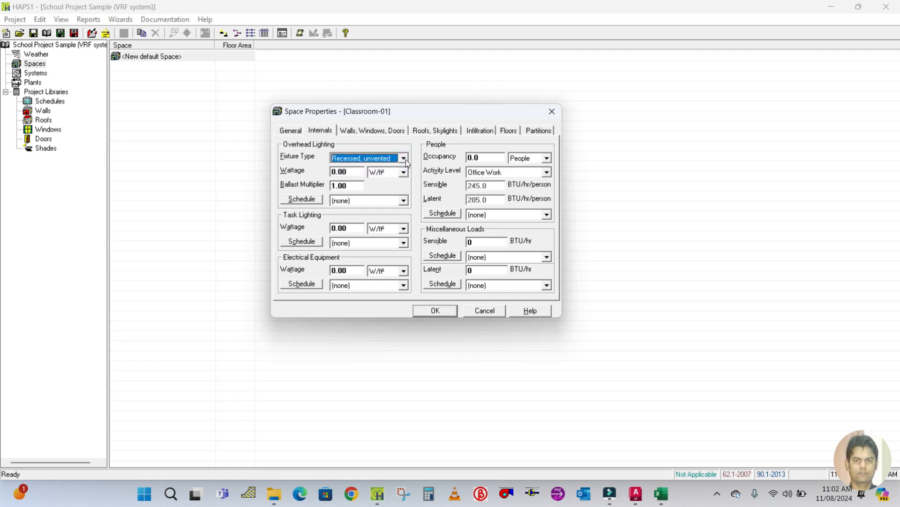
click(352, 172)
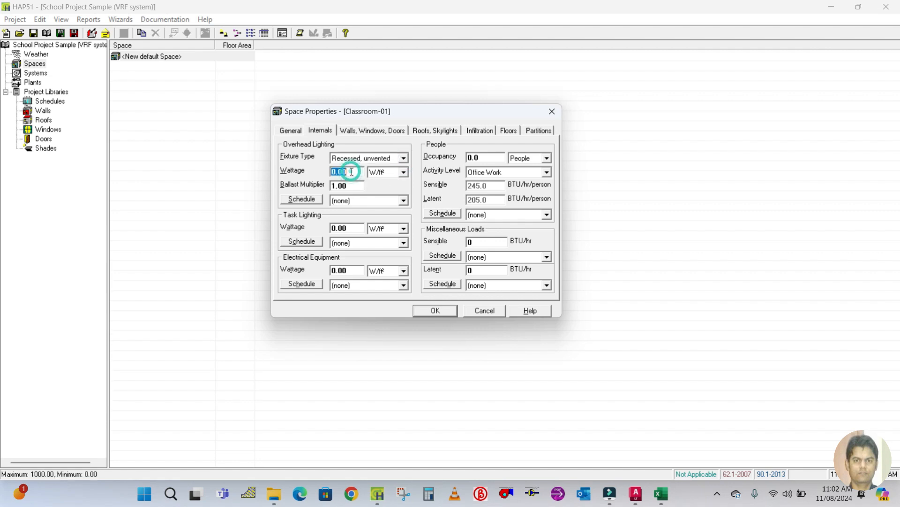
text(1)
click(357, 187)
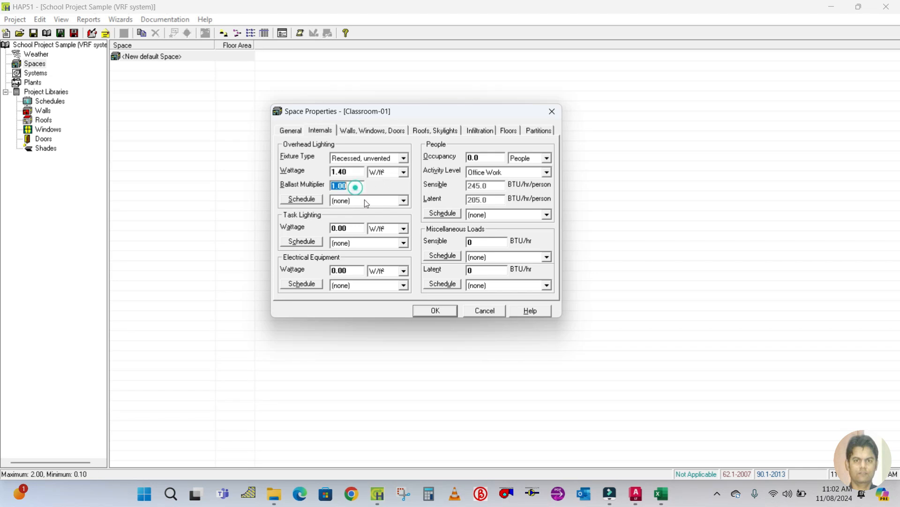
Assign the Lighting schedule to overhead lighting, and set electrical equipment to 1.20 W/ft² on the Equipment schedule.
click(367, 201)
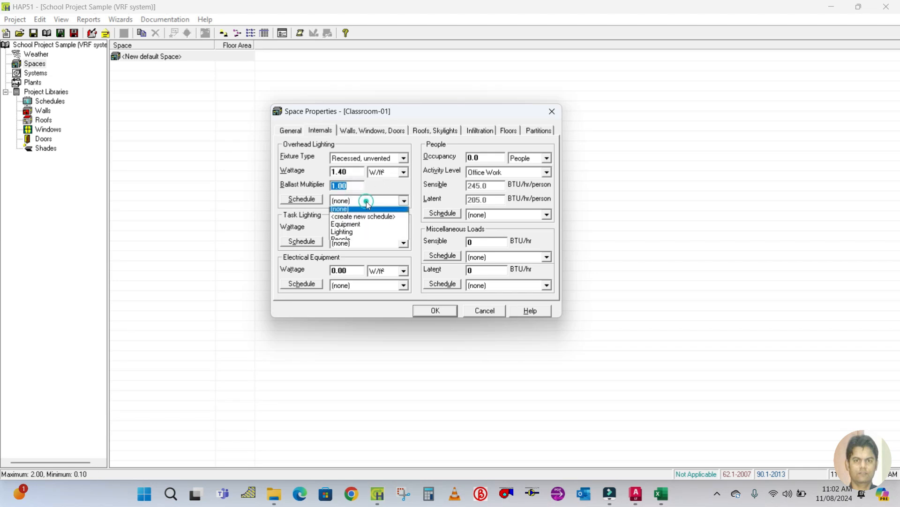
click(352, 234)
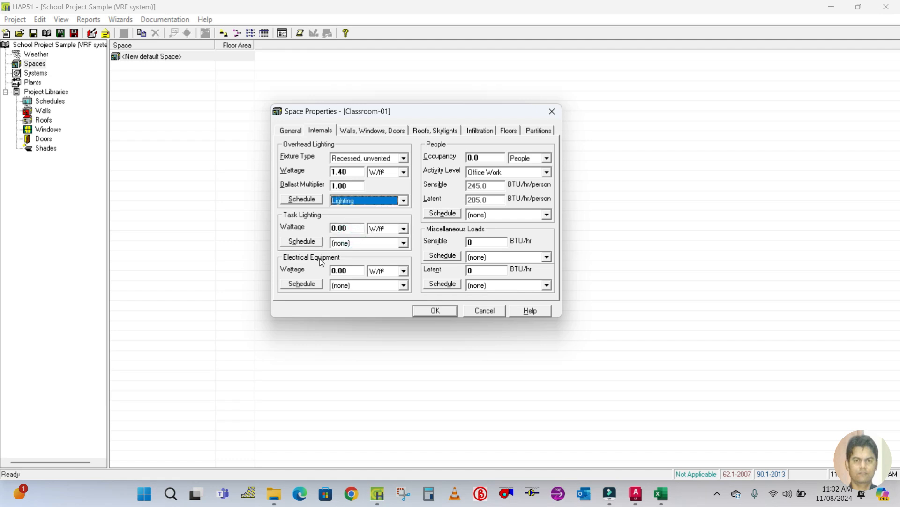
click(358, 270)
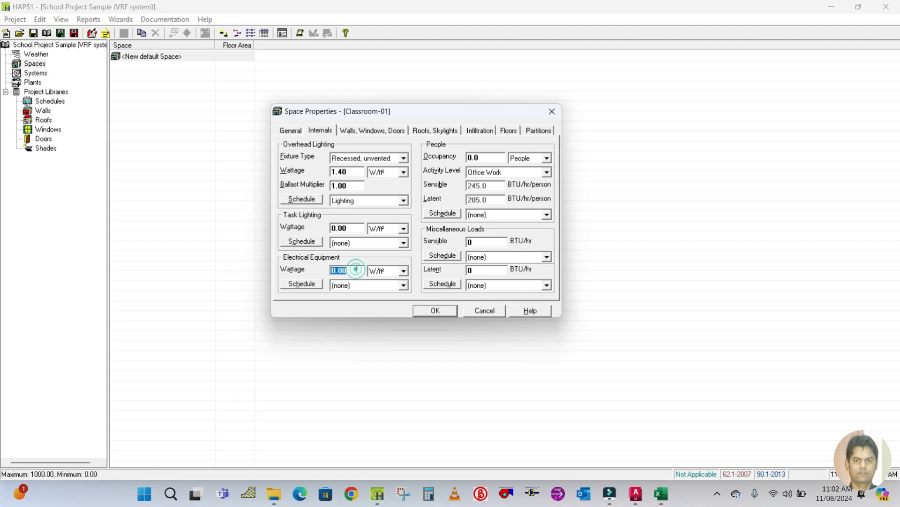
text(1.2)
click(372, 286)
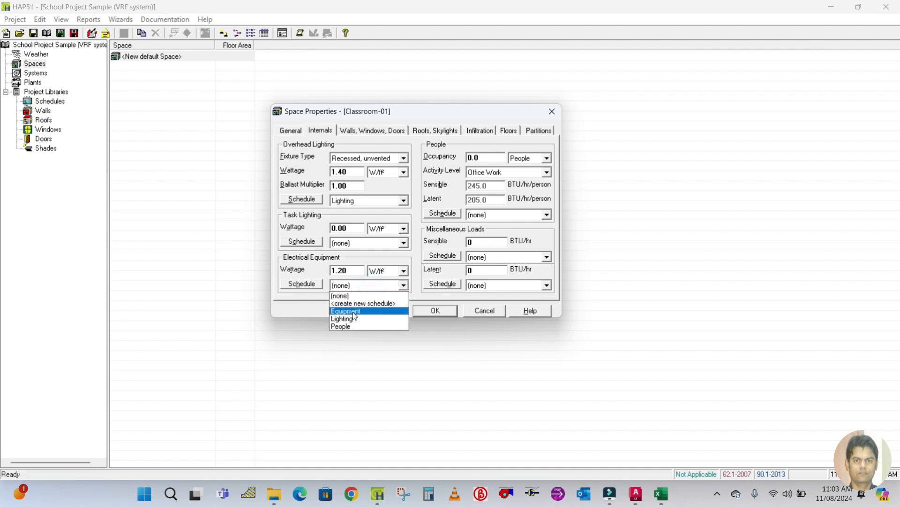
click(354, 312)
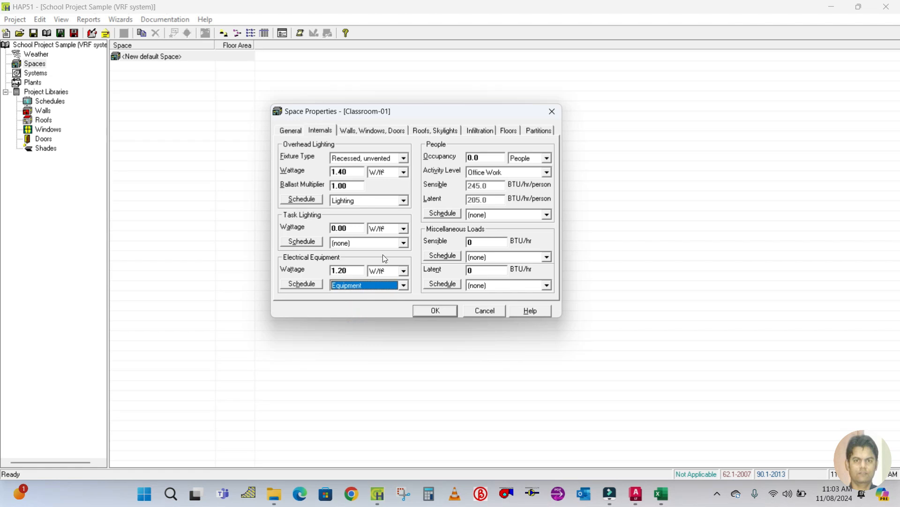
Look up classroom occupant density in the ASHRAE 62.1 ventilation table and the Fresh Air Calculation spreadsheet.
click(488, 159)
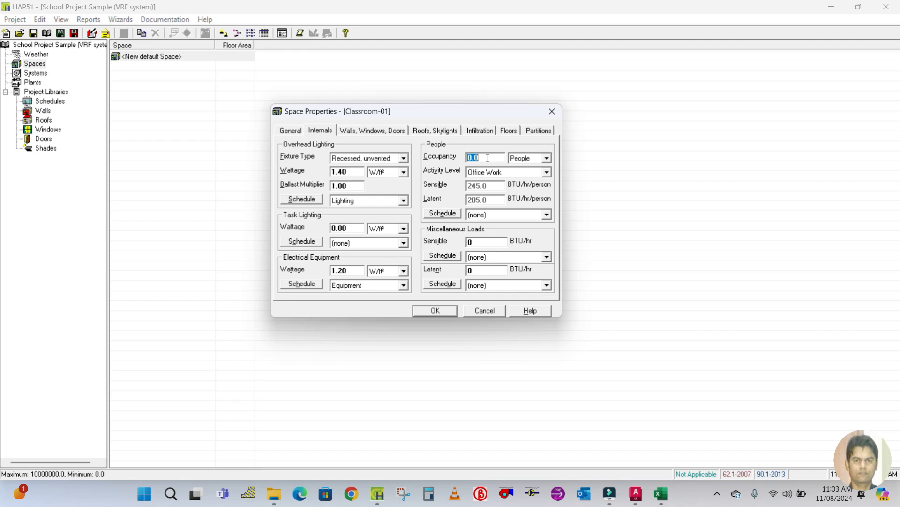
click(274, 494)
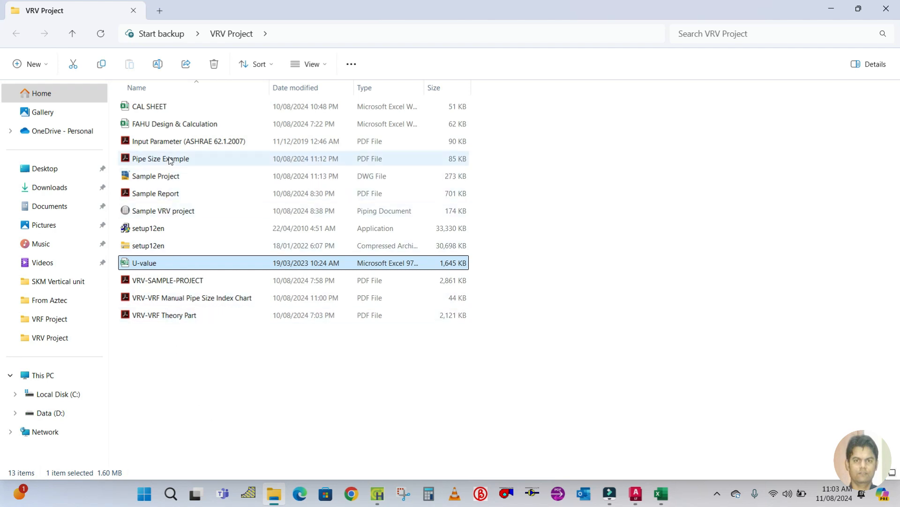
double_click(172, 141)
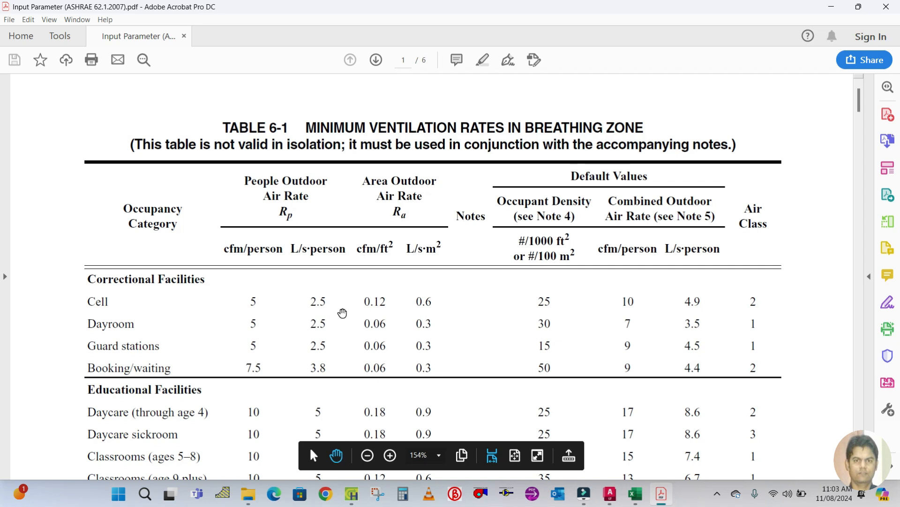
scroll(342, 312, down, 1)
scroll(343, 313, down, 1)
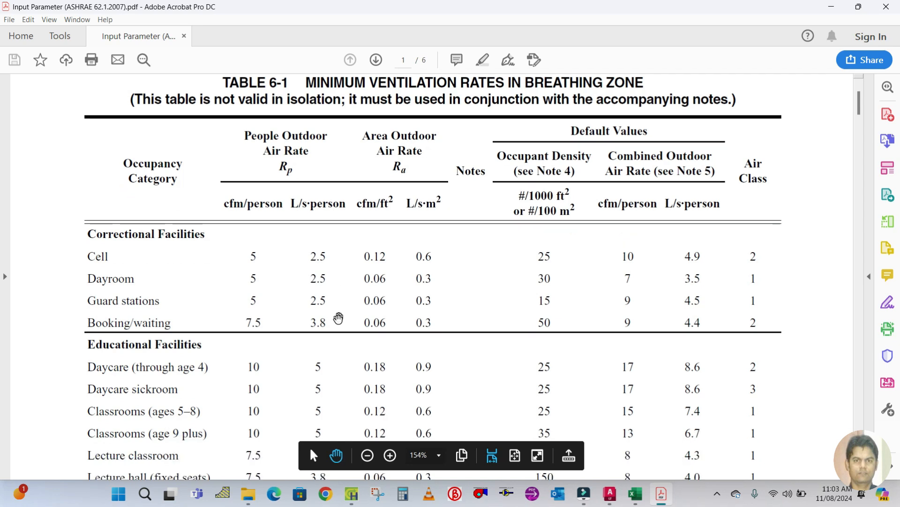
click(249, 493)
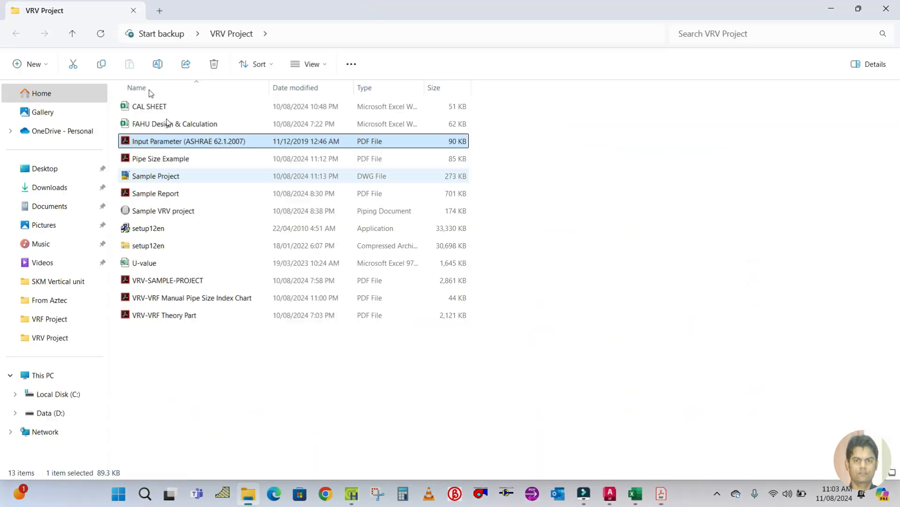
double_click(142, 125)
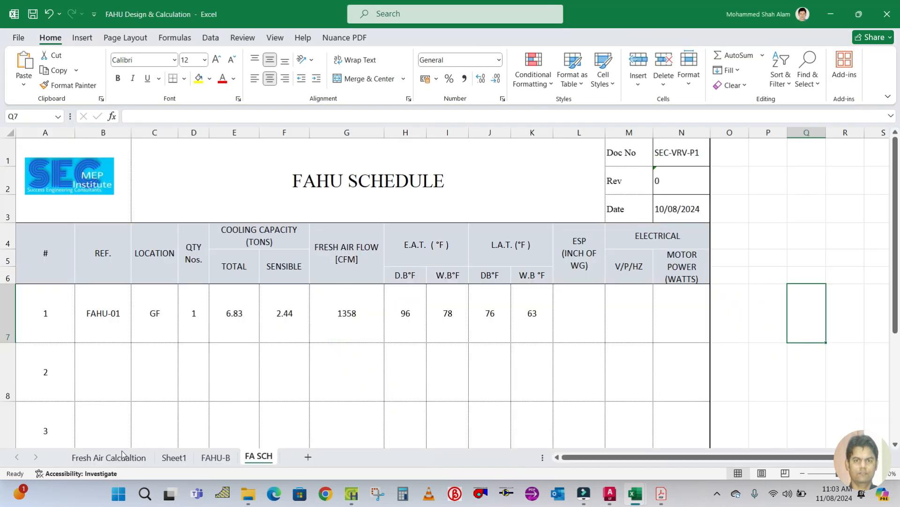
click(121, 456)
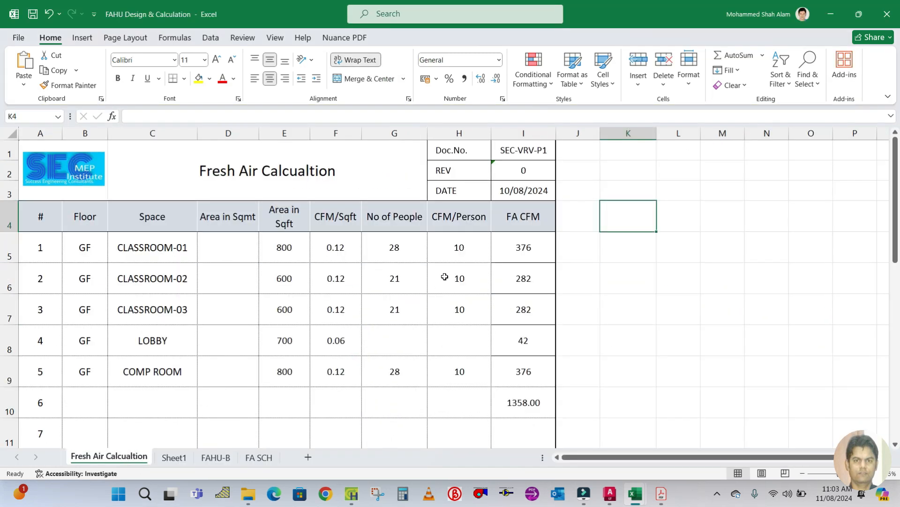
click(392, 244)
click(274, 250)
click(402, 249)
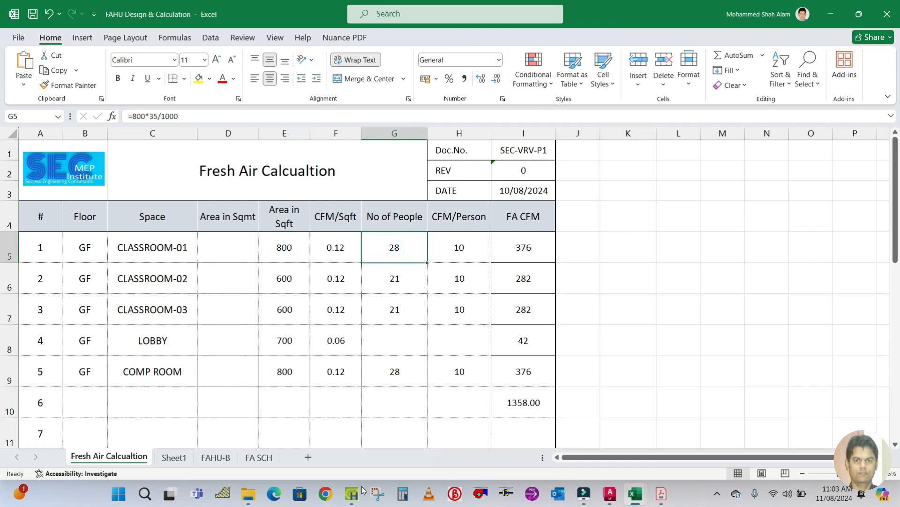
Return to the space properties and set Classroom-01's occupancy to 28 people.
click(359, 441)
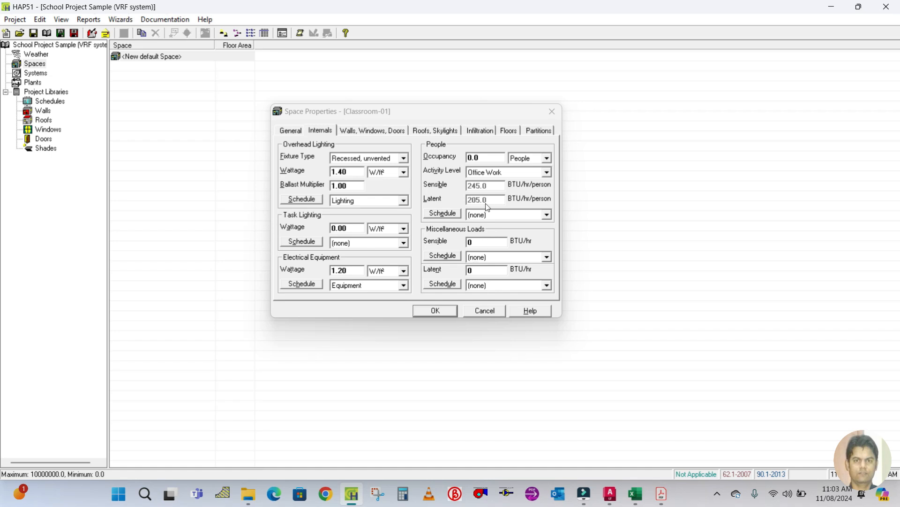
double_click(484, 157)
text(2)
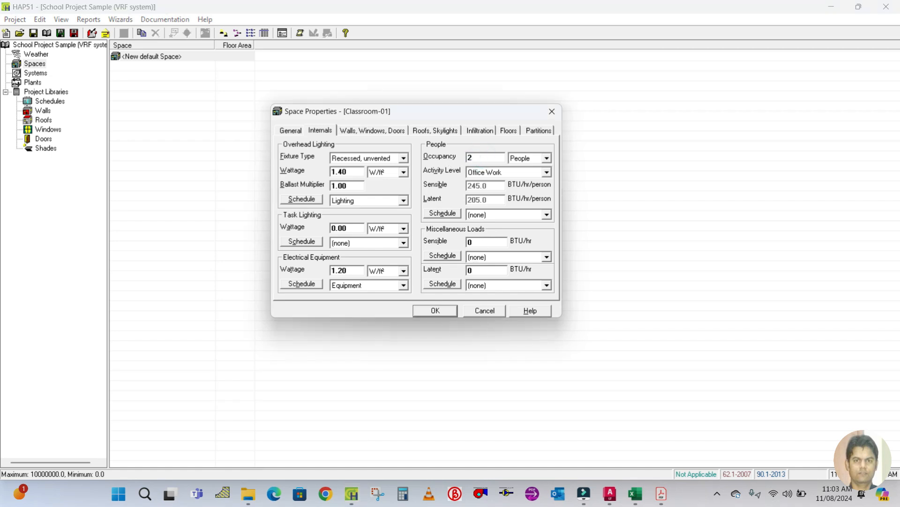
Set the people activity level to Seated at Rest and assign the People schedule.
click(519, 177)
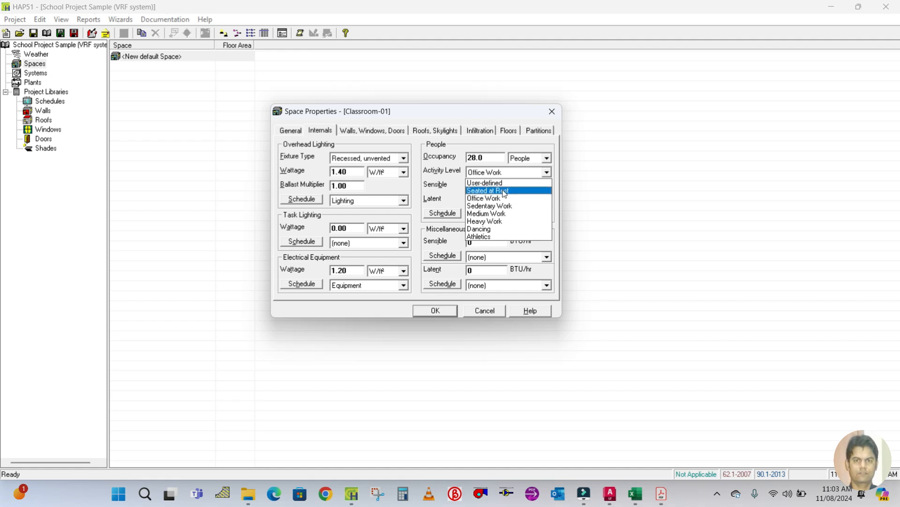
click(503, 190)
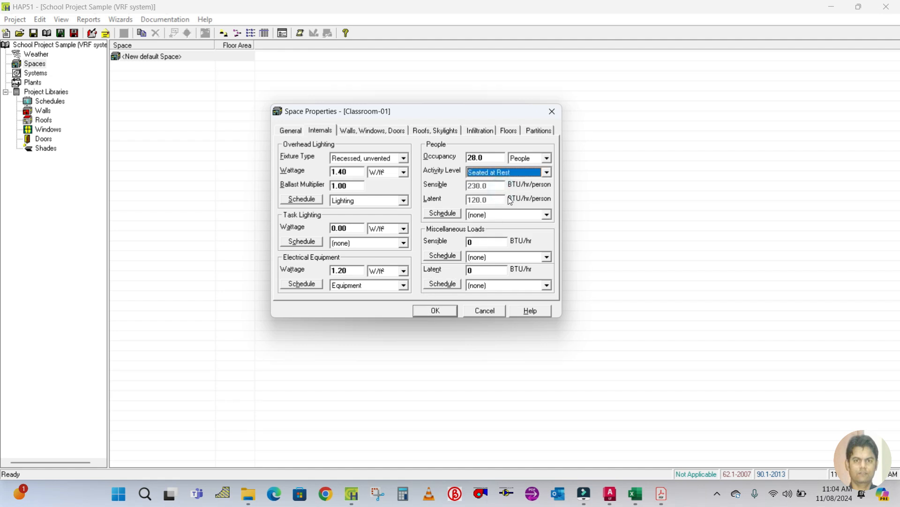
click(499, 216)
click(483, 257)
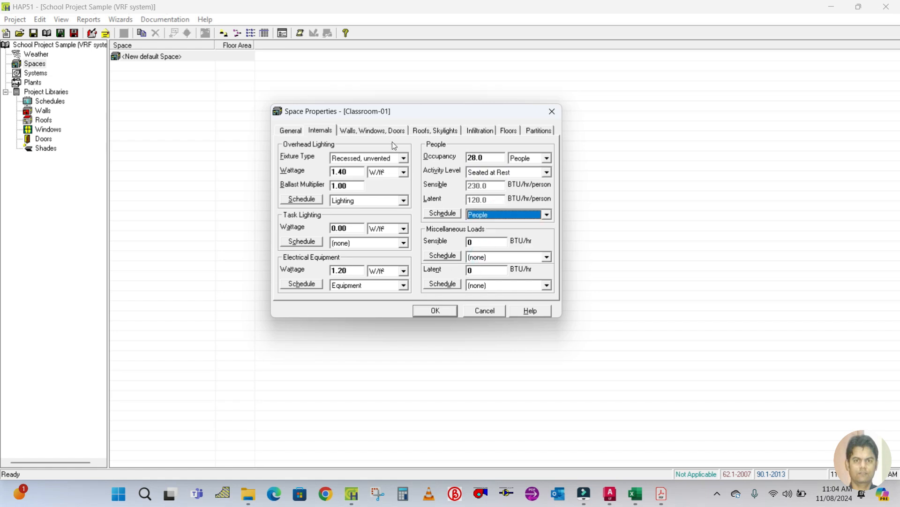
Open the space's Walls, Windows, Doors tab and return to the AutoCAD floor plan.
click(369, 131)
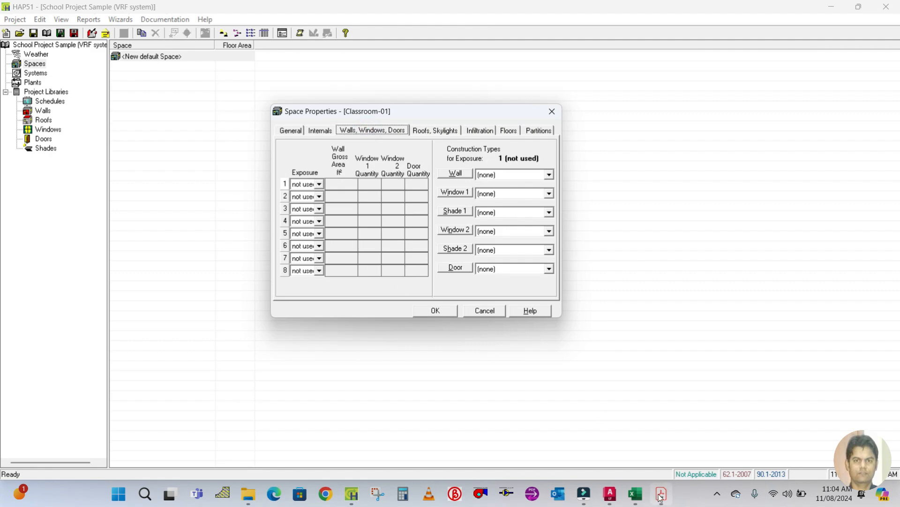
click(610, 493)
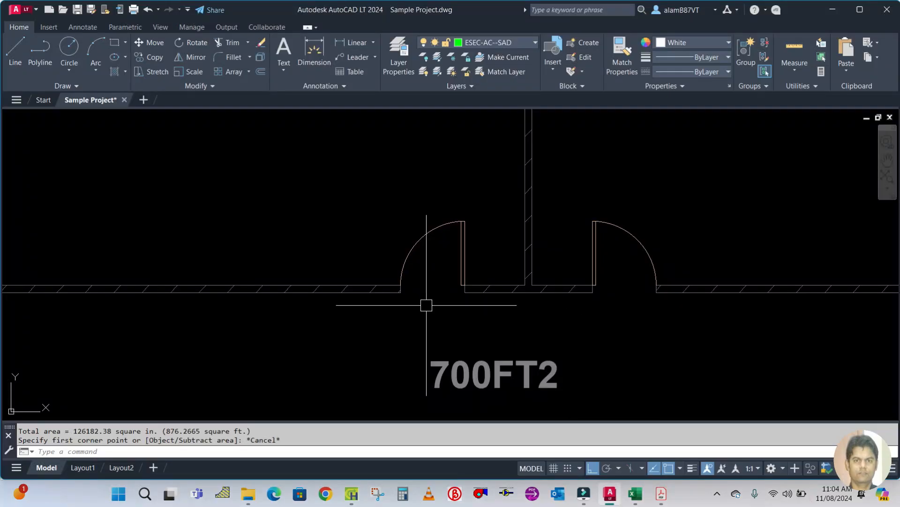
scroll(426, 305, down, 10)
drag(351, 342, 348, 306)
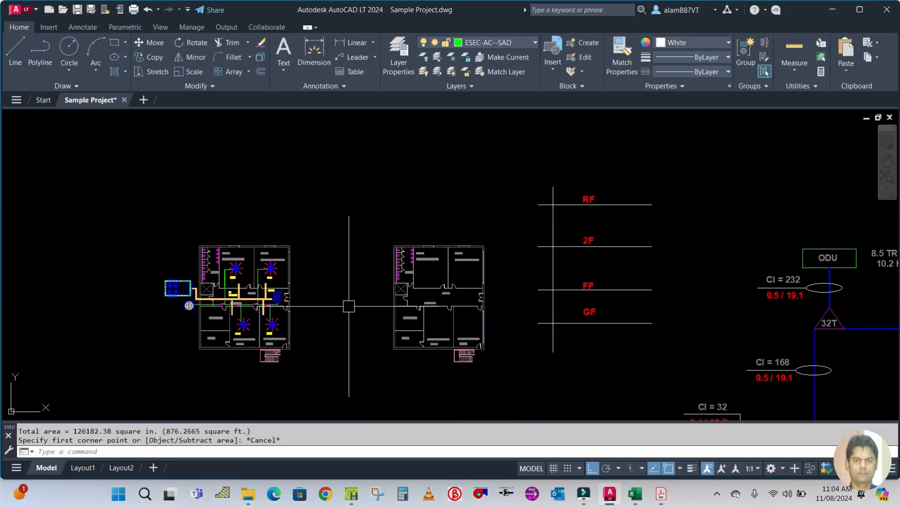
scroll(347, 272, up, 2)
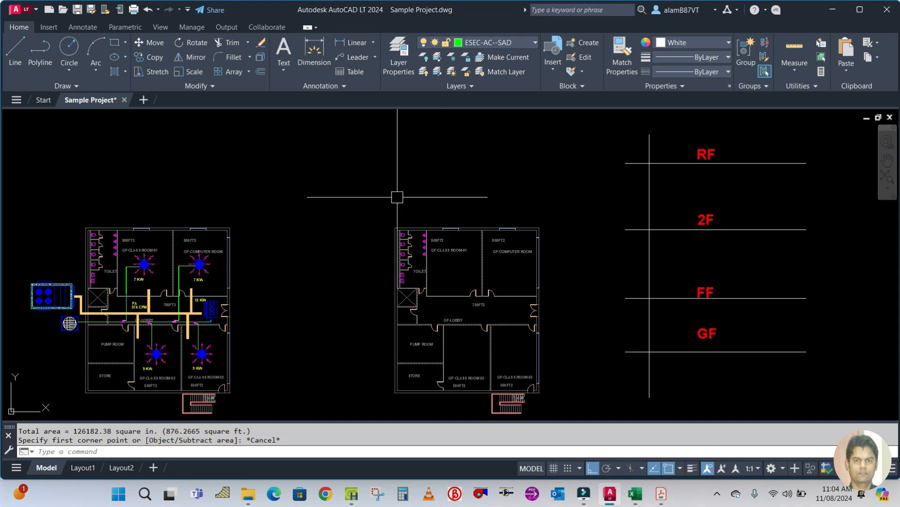
Draw a vertical line and an angled arrowhead stroke above the floor plan for a north arrow.
text(l)
key(Return)
click(309, 178)
click(309, 240)
key(Escape)
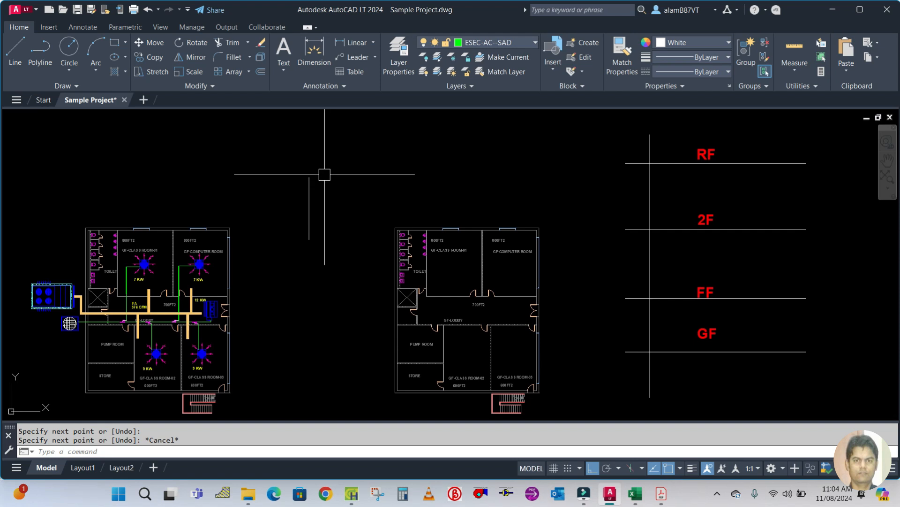
text(l)
key(Return)
click(309, 239)
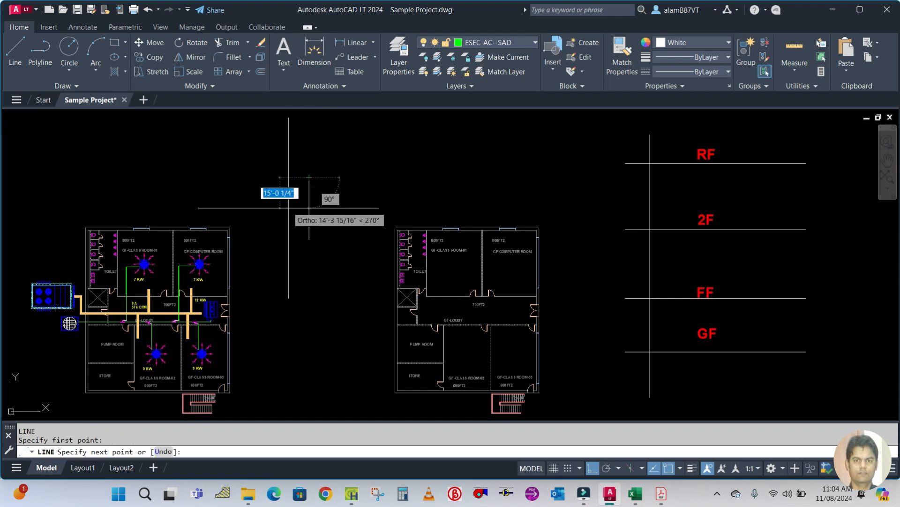
click(592, 468)
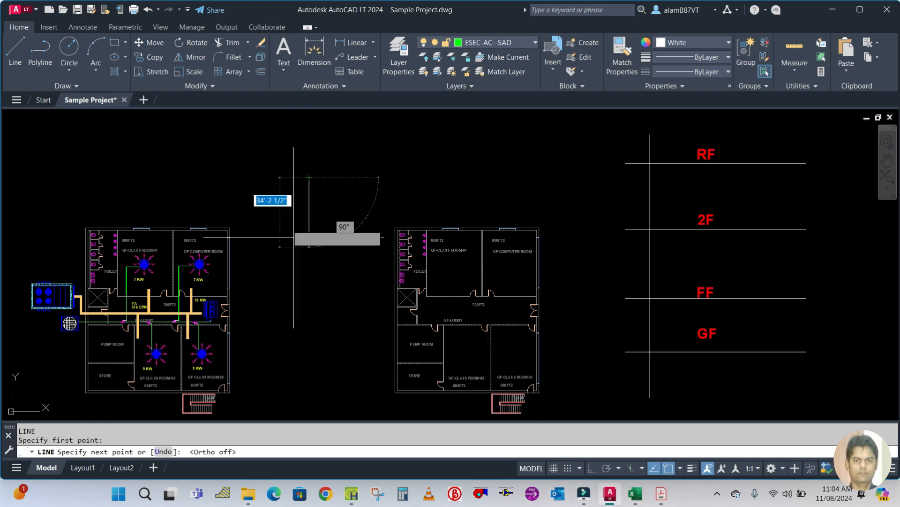
click(292, 192)
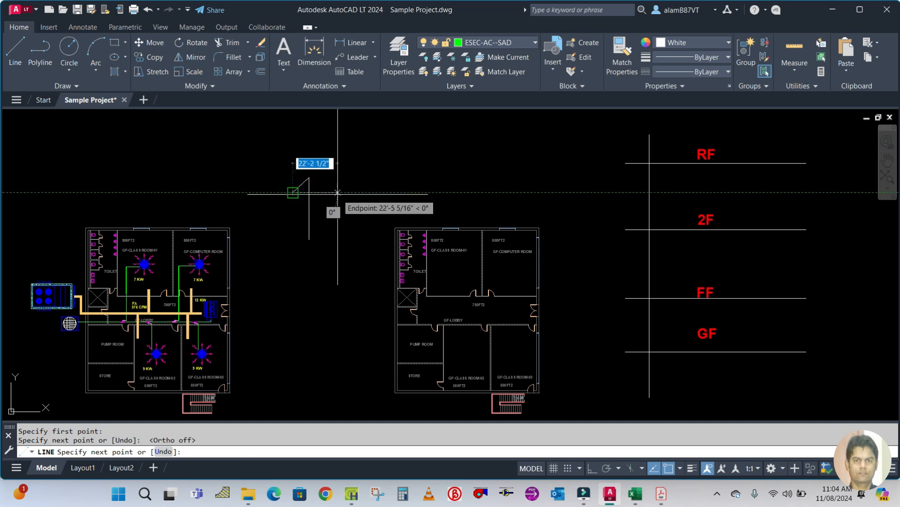
key(Escape)
text(m)
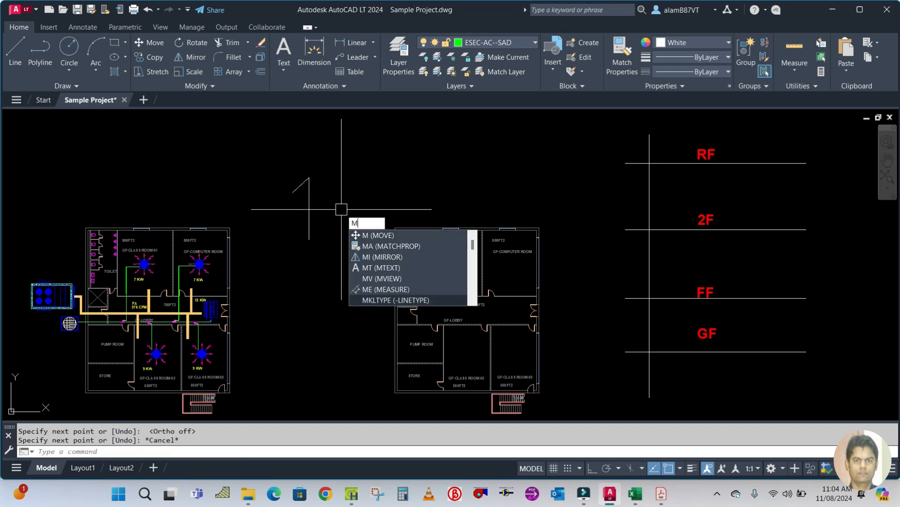
key(Escape)
key(Escape)
key(Escape)
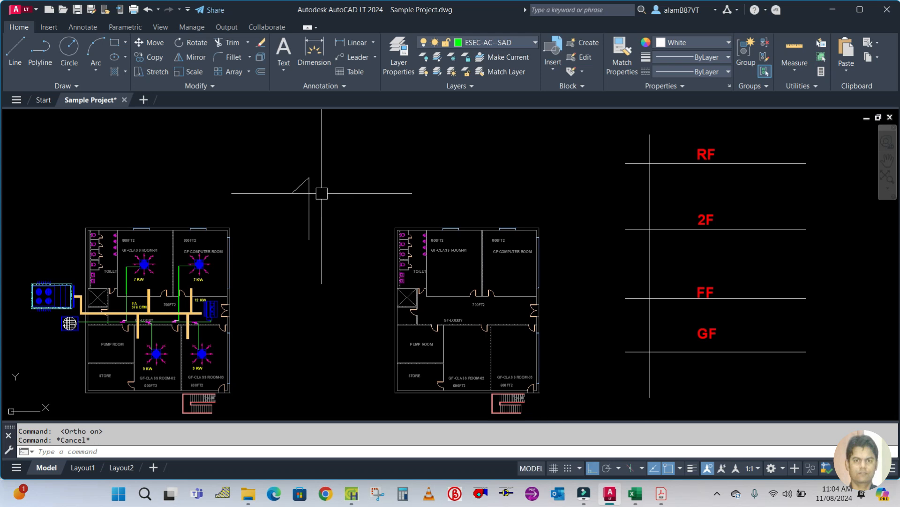
Mirror the angled stroke about the vertical line to complete the arrowhead, keeping the source.
text(mi)
key(Return)
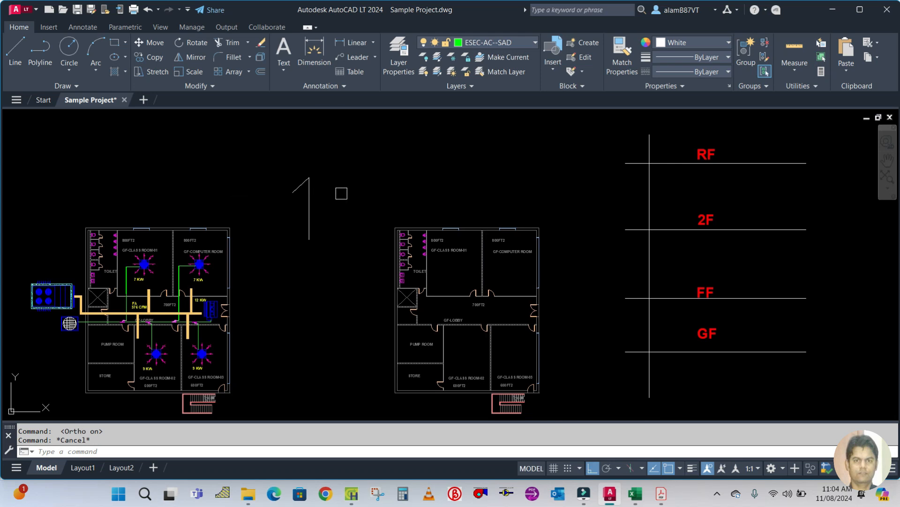
click(297, 187)
key(Return)
click(309, 239)
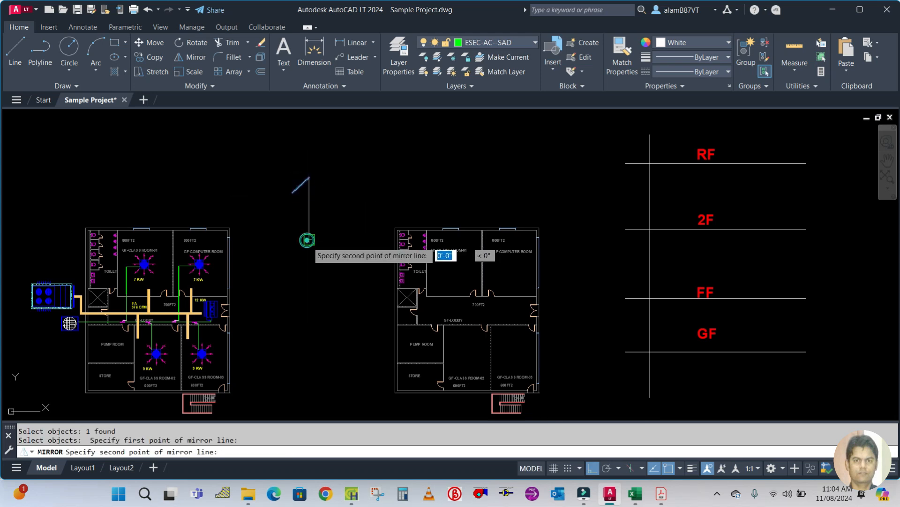
click(310, 283)
key(Return)
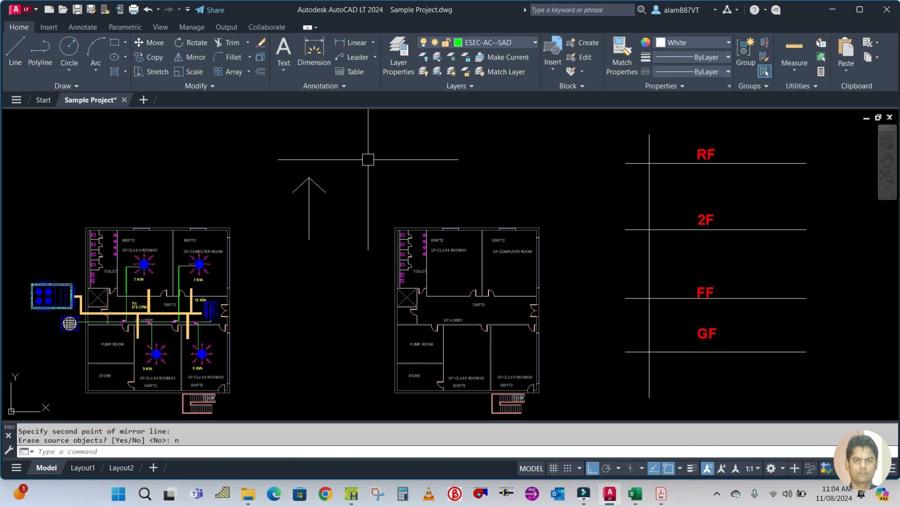
Move the north arrow to the right above the plan.
text(m)
key(Return)
click(344, 240)
click(281, 131)
key(Return)
click(319, 159)
click(378, 154)
key(Escape)
Copy the 800FT2 area label from the plan to a spot above it near the arrow.
text(Co)
key(Return)
scroll(446, 227, up, 2)
click(436, 237)
key(Return)
click(450, 296)
click(429, 165)
key(Escape)
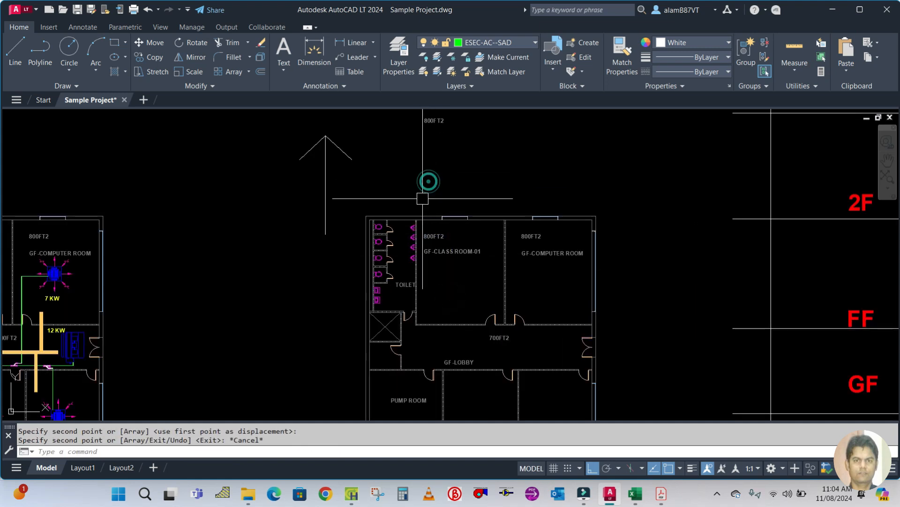
Move the copied label next to the north arrow.
scroll(424, 195, down, 2)
scroll(474, 224, up, 2)
text(m)
key(Return)
click(424, 158)
key(Return)
click(510, 193)
click(432, 193)
Edit the copied label's text to read N.
double_click(350, 159)
double_click(356, 158)
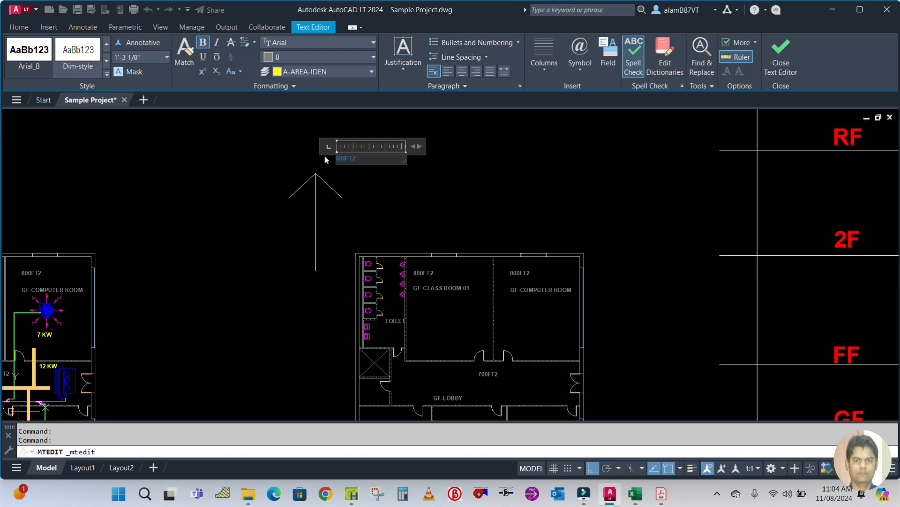
key(Caps_Lock)
text(N)
click(382, 193)
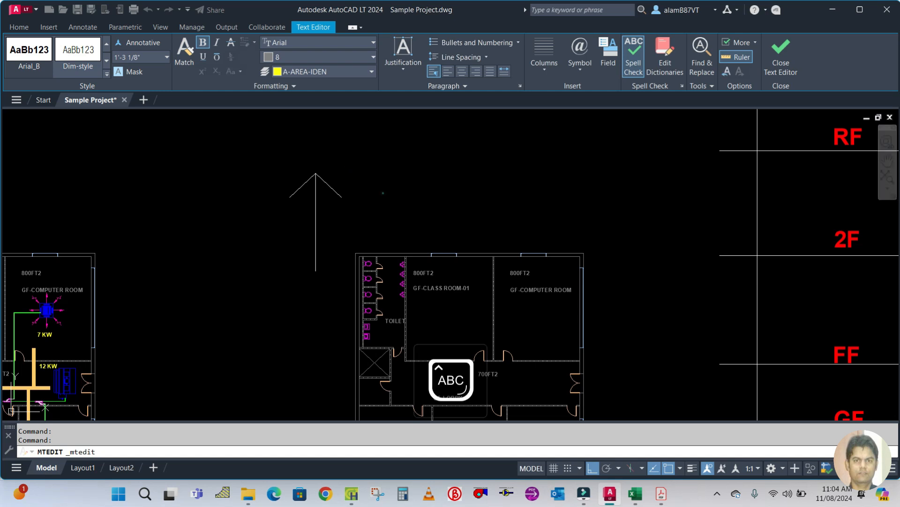
click(342, 158)
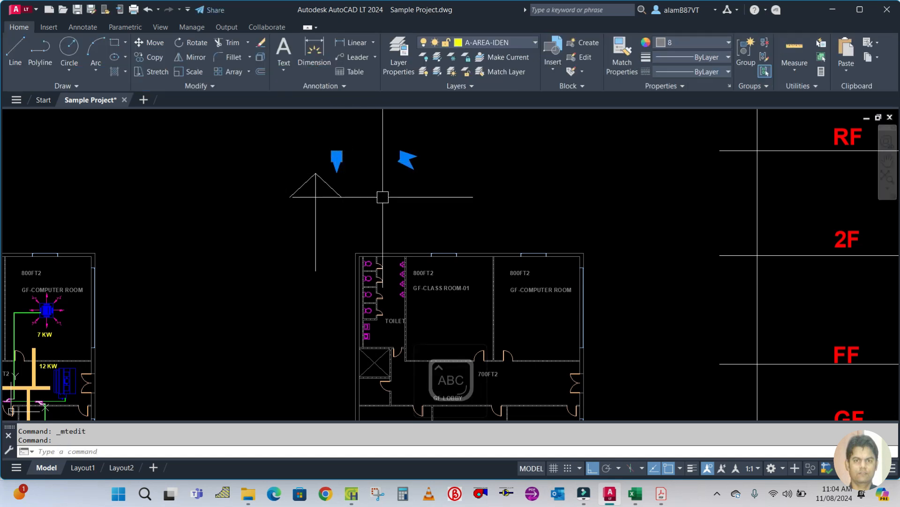
Move the N label so it sits centred above the north arrow.
key(Escape)
key(Escape)
text(m)
key(Return)
click(336, 158)
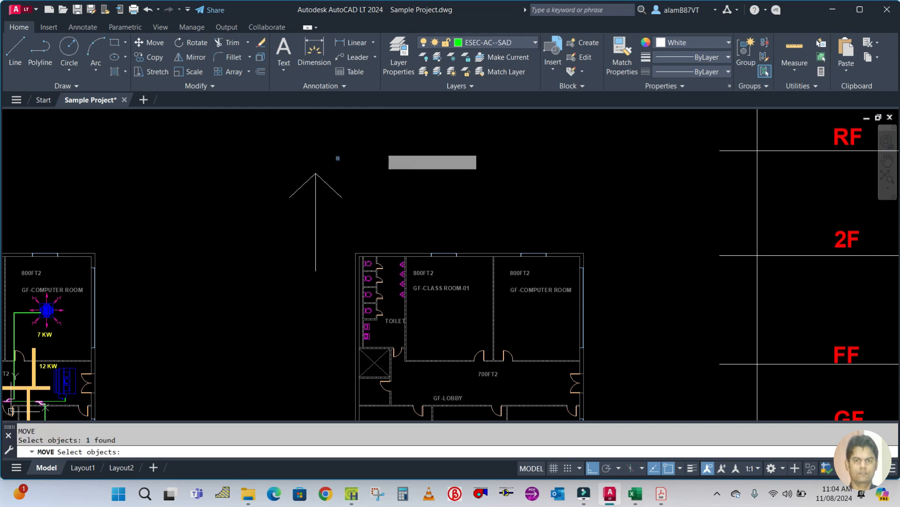
key(Return)
click(382, 146)
click(360, 147)
key(Escape)
Copy the N label to a spot below the arrow's tail.
text(C)
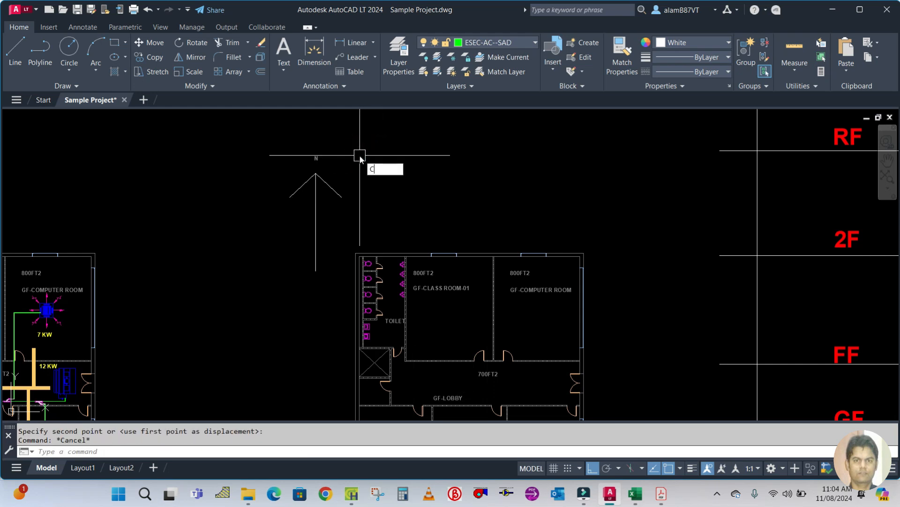
text(o)
key(Return)
click(316, 158)
key(Return)
click(241, 180)
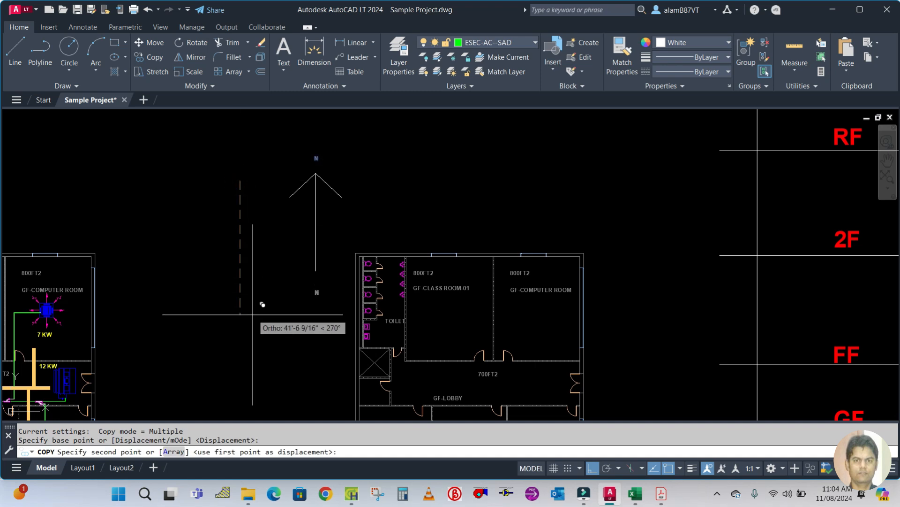
click(253, 314)
key(Escape)
Edit the copied label below the arrow to read S.
scroll(317, 293, up, 2)
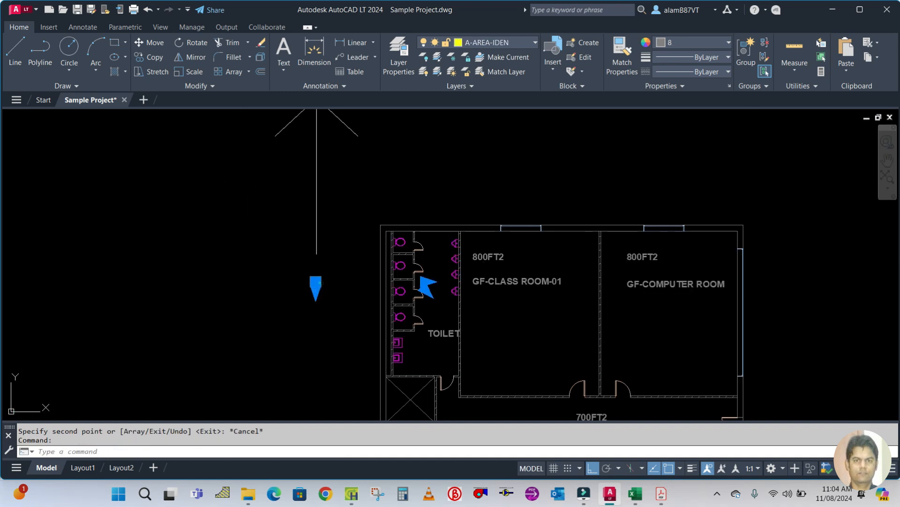
double_click(316, 286)
text(S)
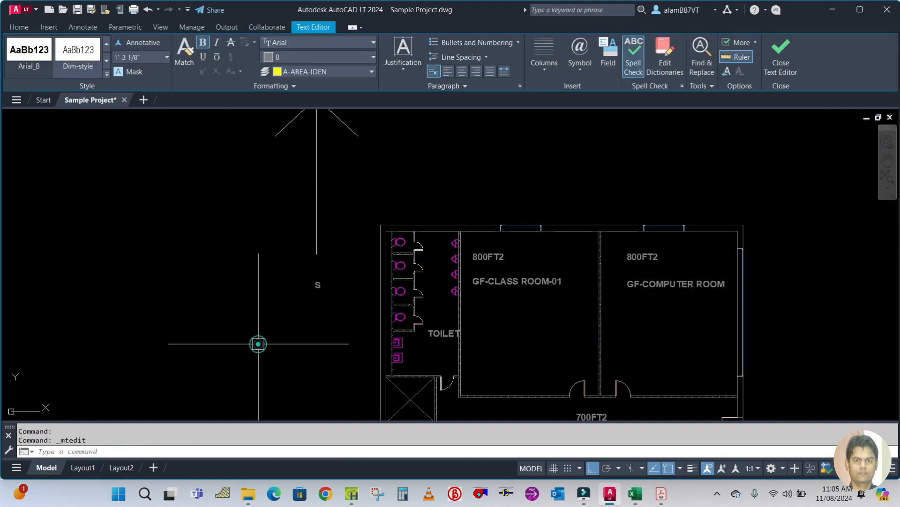
click(258, 344)
scroll(288, 260, down, 4)
scroll(331, 225, up, 2)
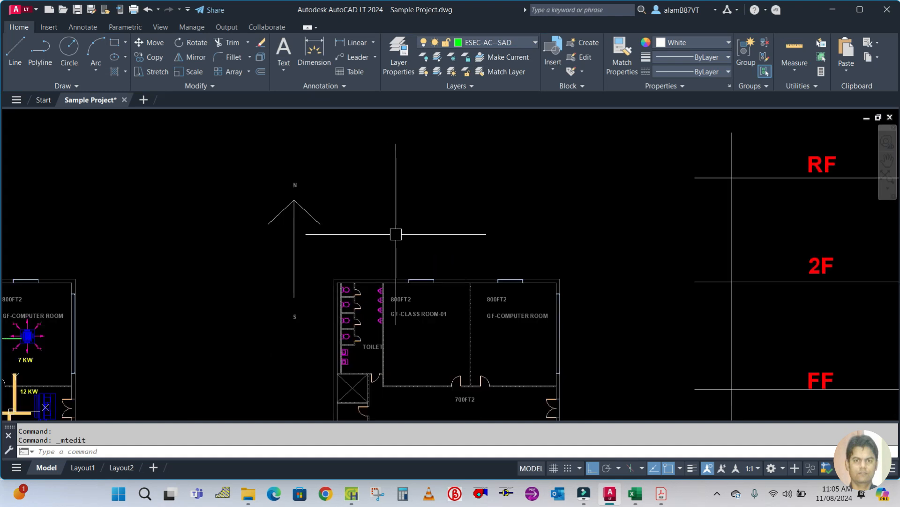
Measure Classroom-01's north wall length with a temporary linear dimension, then delete the dimension.
drag(398, 239, 364, 190)
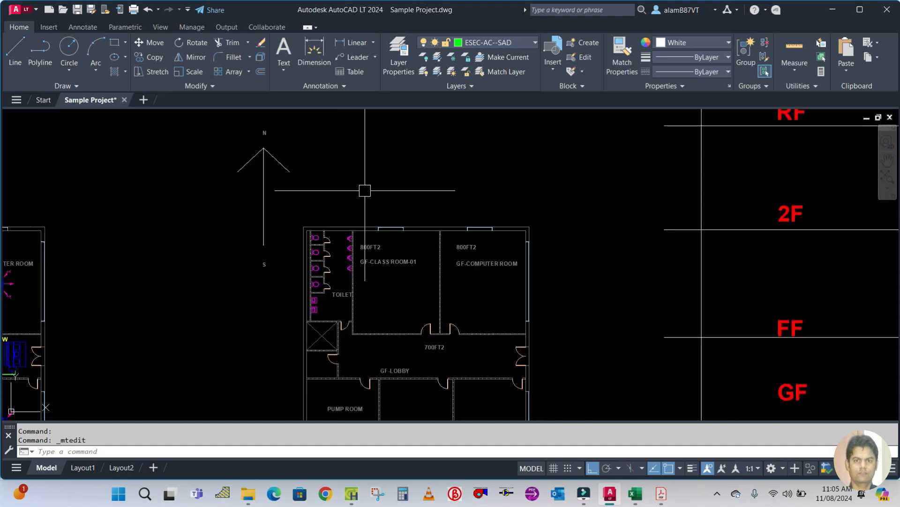
scroll(381, 280, up, 2)
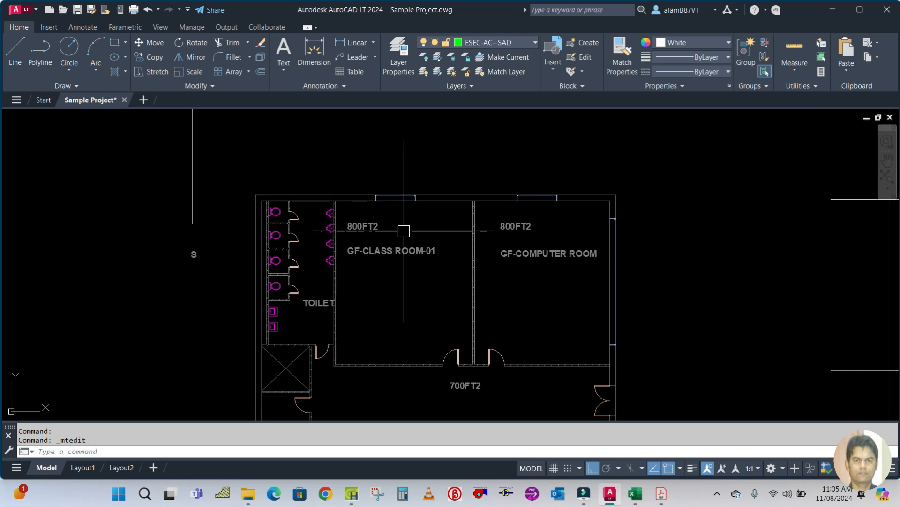
scroll(432, 212, up, 2)
text(D)
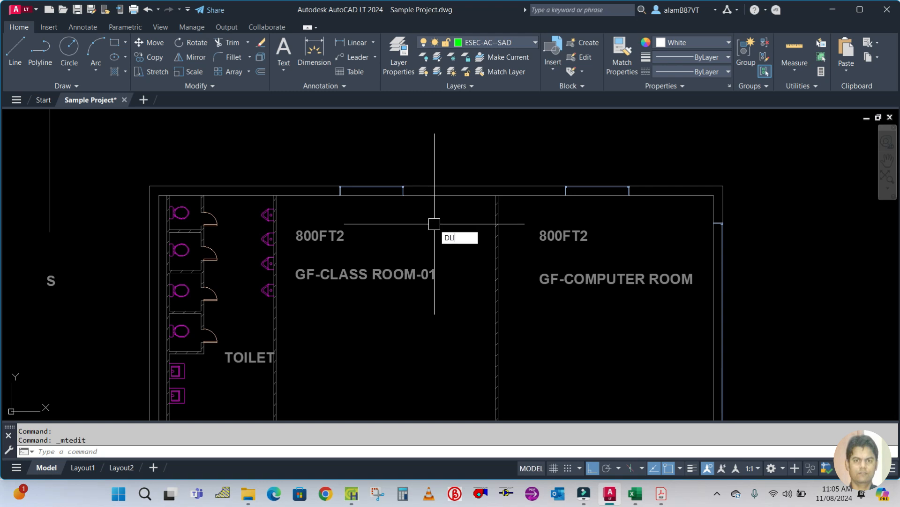
text(LI)
key(Return)
scroll(272, 192, up, 3)
click(272, 190)
key(Escape)
key(Return)
click(271, 190)
scroll(279, 192, down, 4)
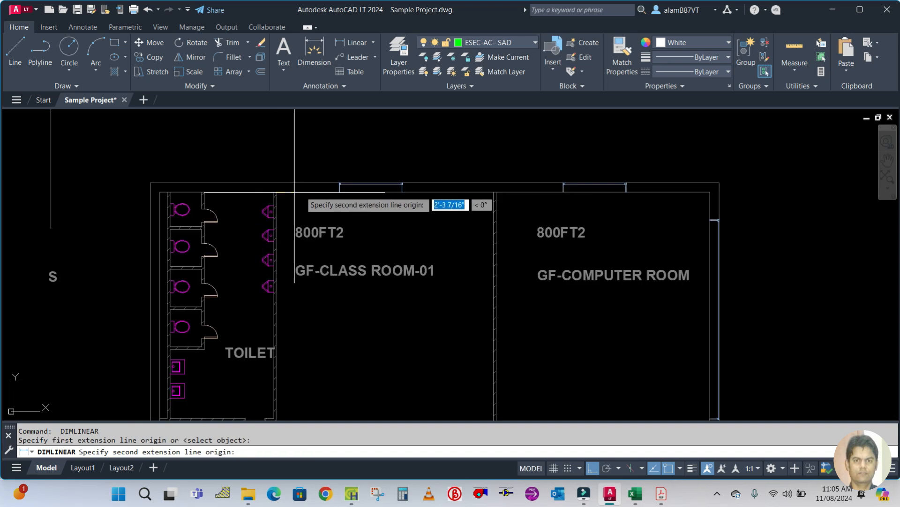
scroll(487, 193, up, 4)
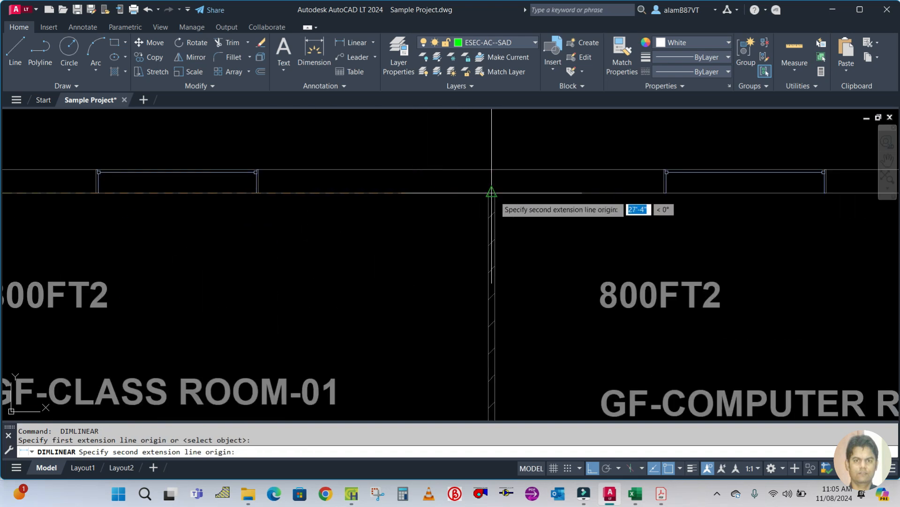
click(490, 193)
scroll(438, 210, down, 4)
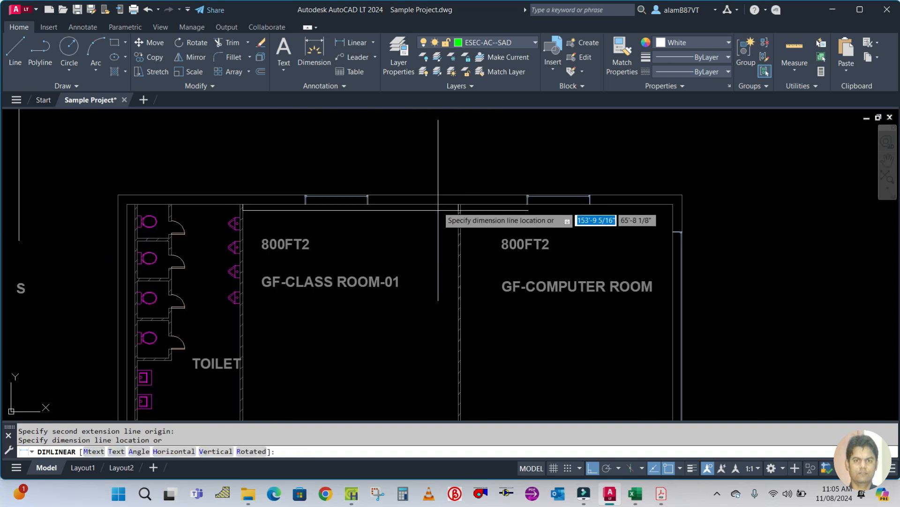
click(434, 170)
click(361, 170)
key(Delete)
key(Escape)
Switch to HAP and set the first wall exposure of Classroom-01 to N.
scroll(453, 298, down, 2)
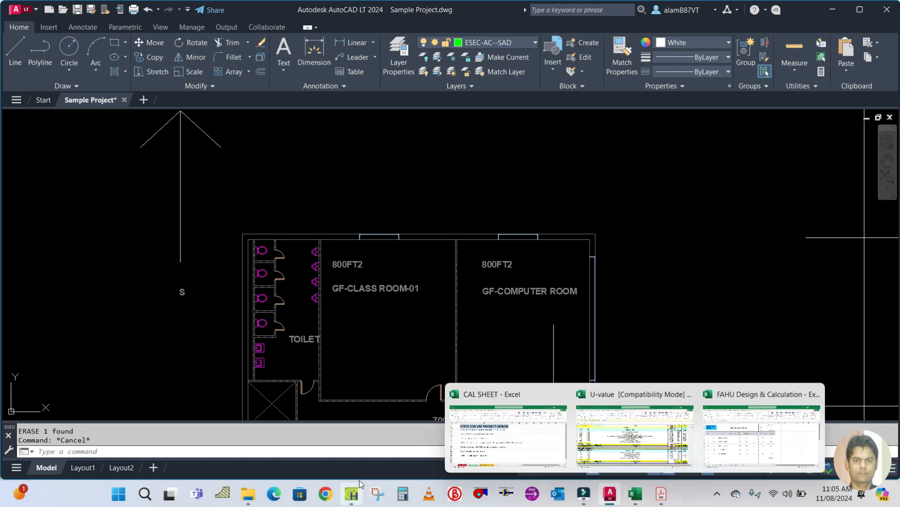
mouse_move(362, 493)
click(335, 422)
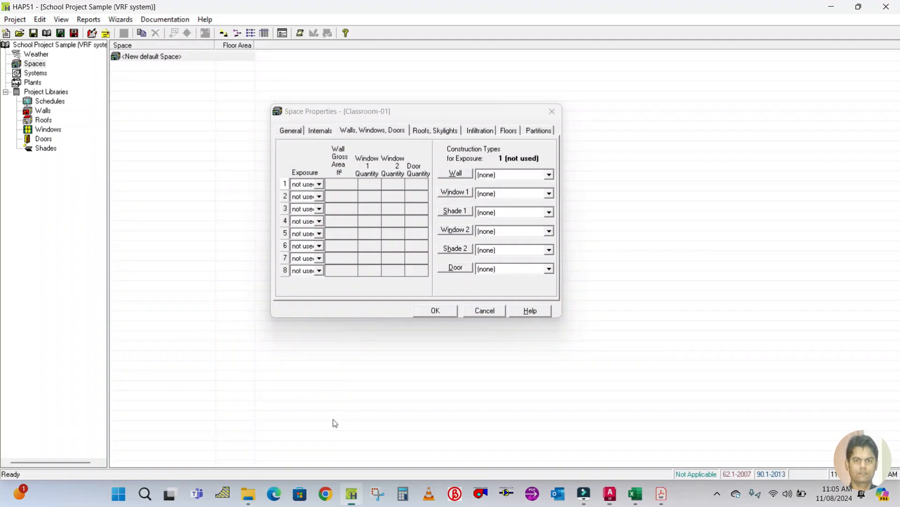
click(319, 184)
click(316, 203)
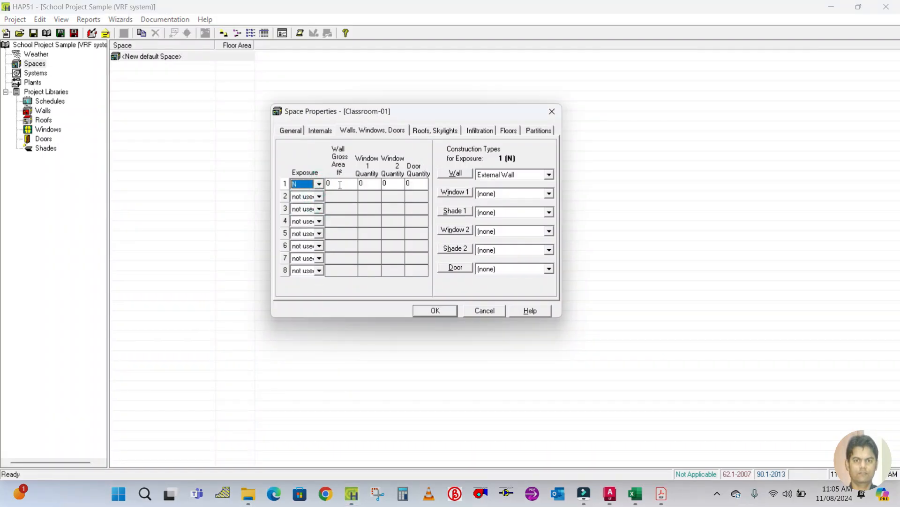
click(340, 185)
Calculate 27 × 9 in Calculator and enter 243 ft² as the north wall's gross area.
click(406, 492)
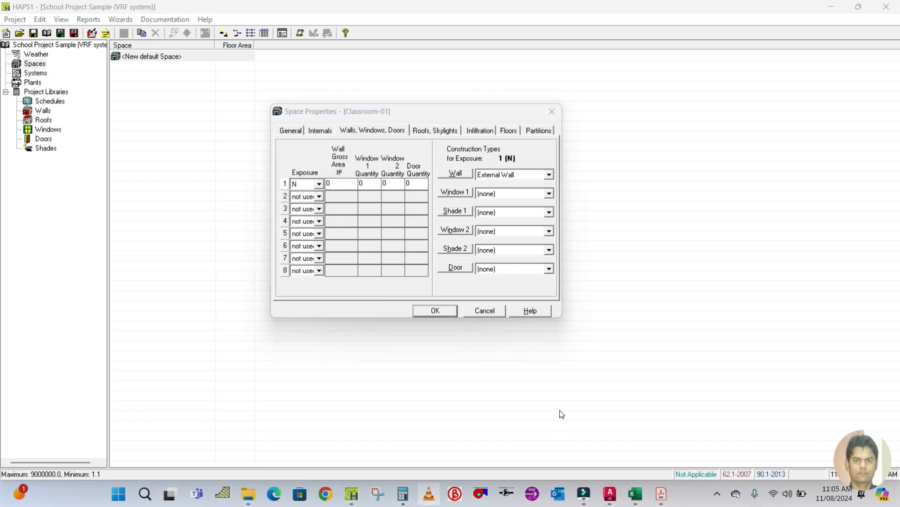
text(27)
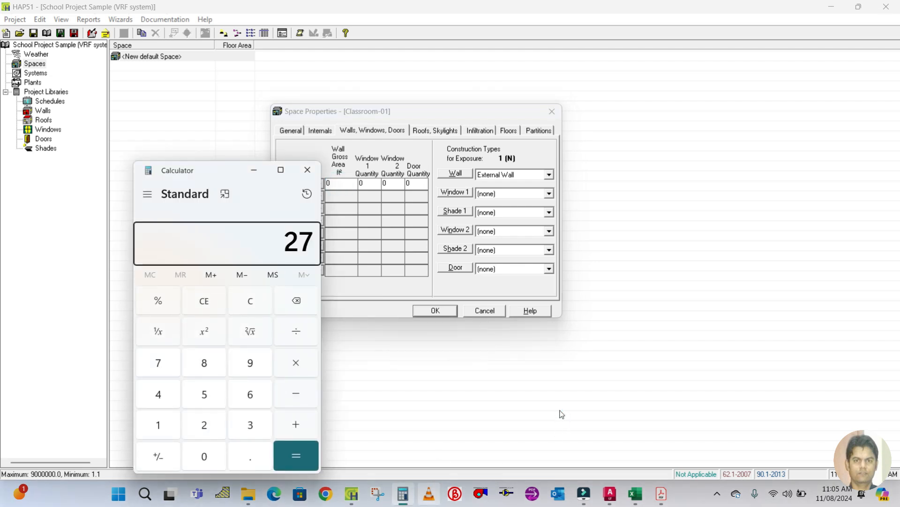
text( × 9)
key(Return)
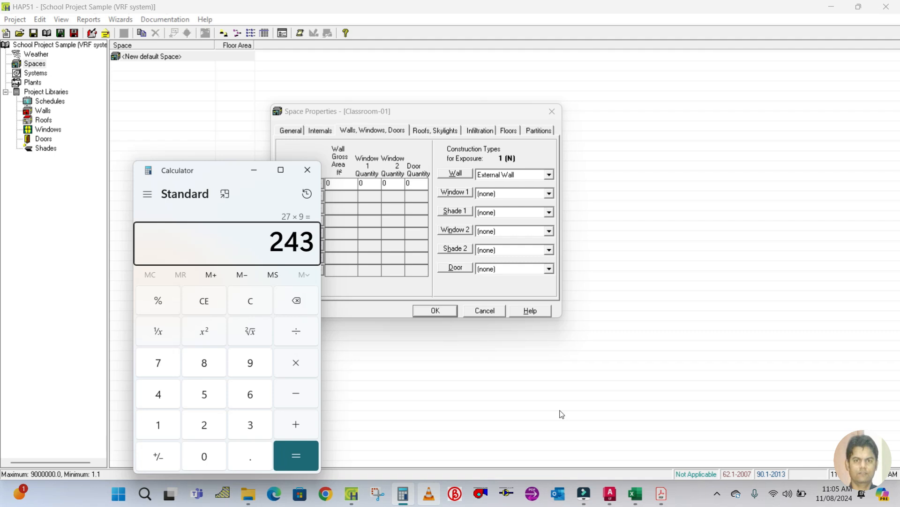
click(254, 170)
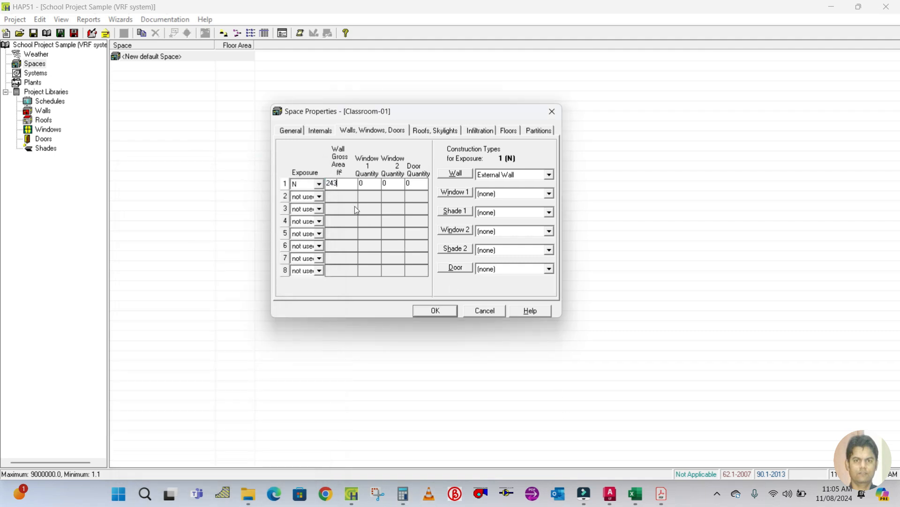
Set the north wall's window 1 quantity to 1 and create a new window construction named W1.
click(368, 183)
click(493, 193)
click(491, 190)
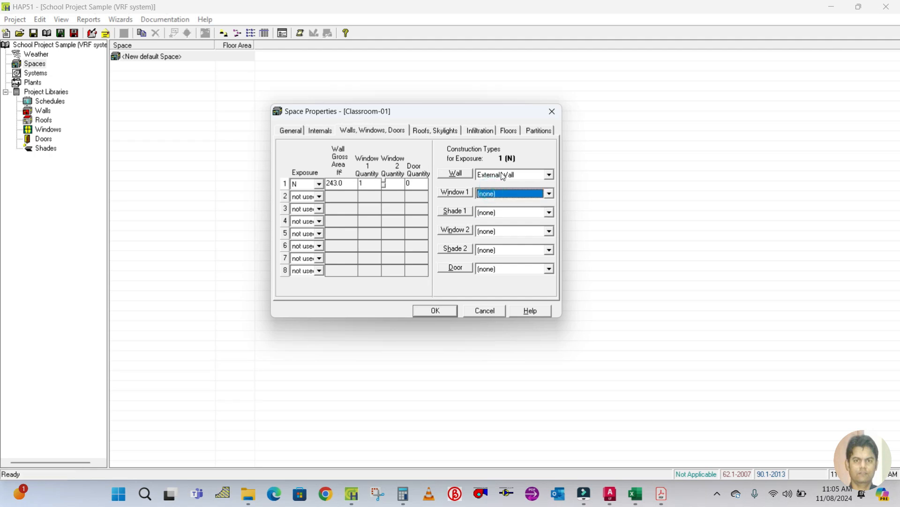
click(500, 195)
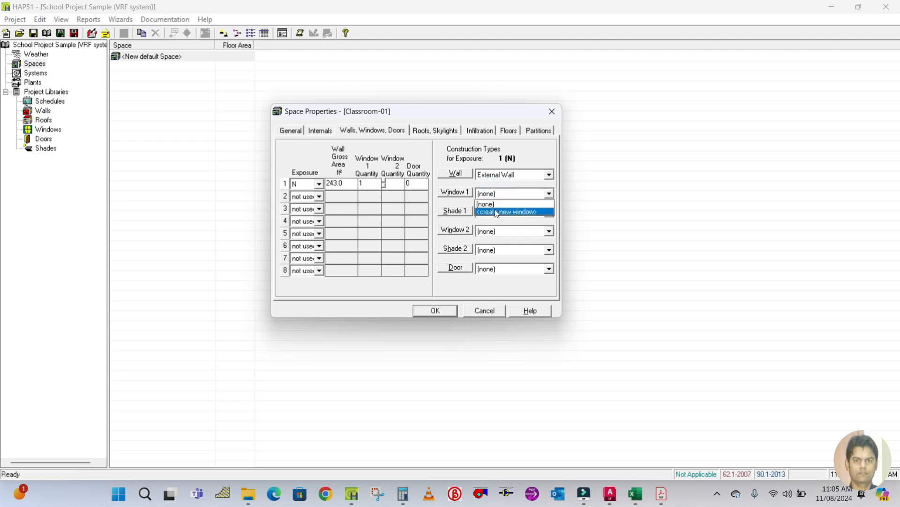
click(496, 212)
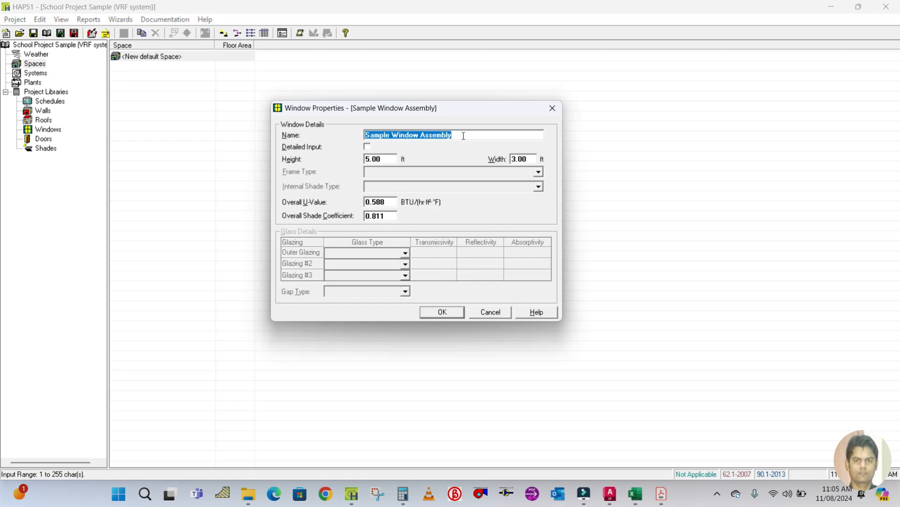
text(W1)
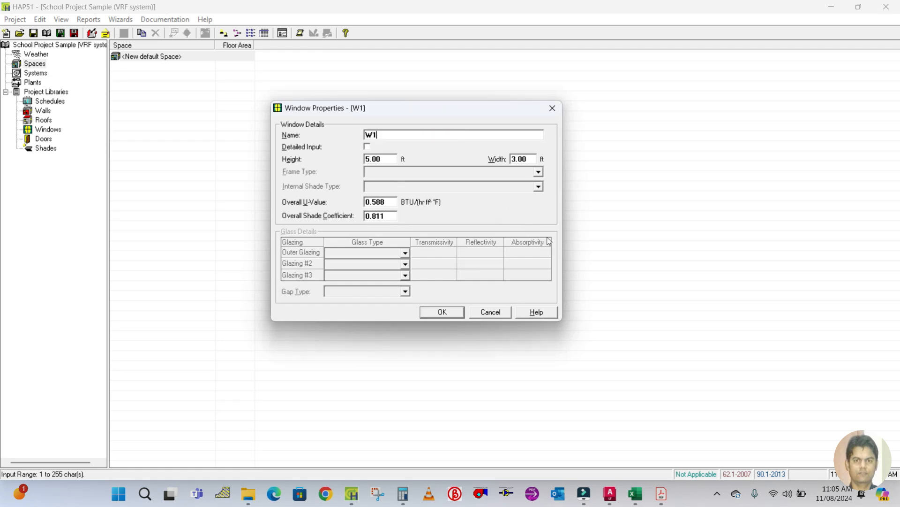
click(454, 313)
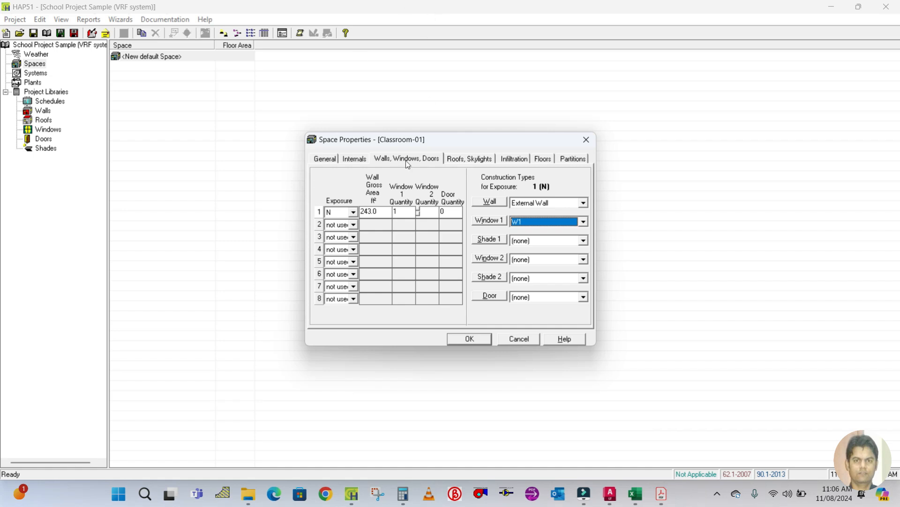
Set the first roof exposure to H on the roofs and skylights page.
click(464, 159)
click(350, 227)
click(346, 245)
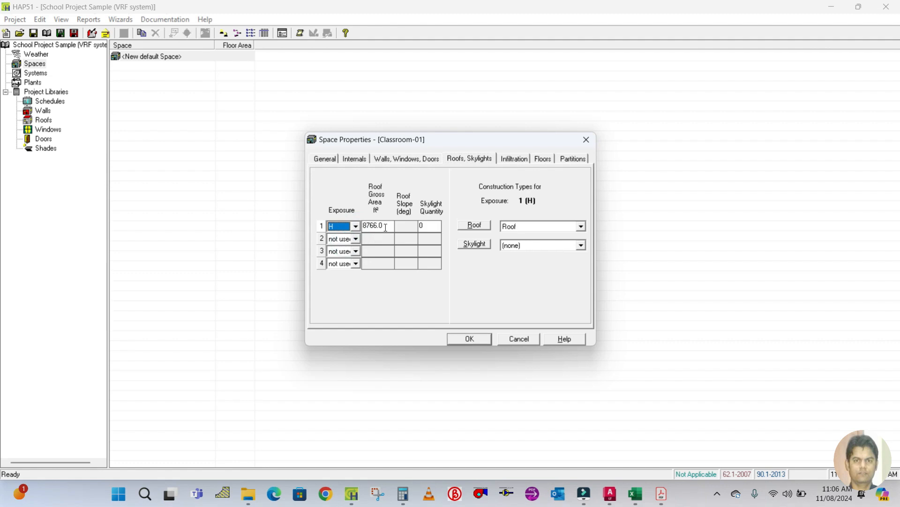
Set Classroom-01's floor area to 876 ft² in the general properties.
click(331, 159)
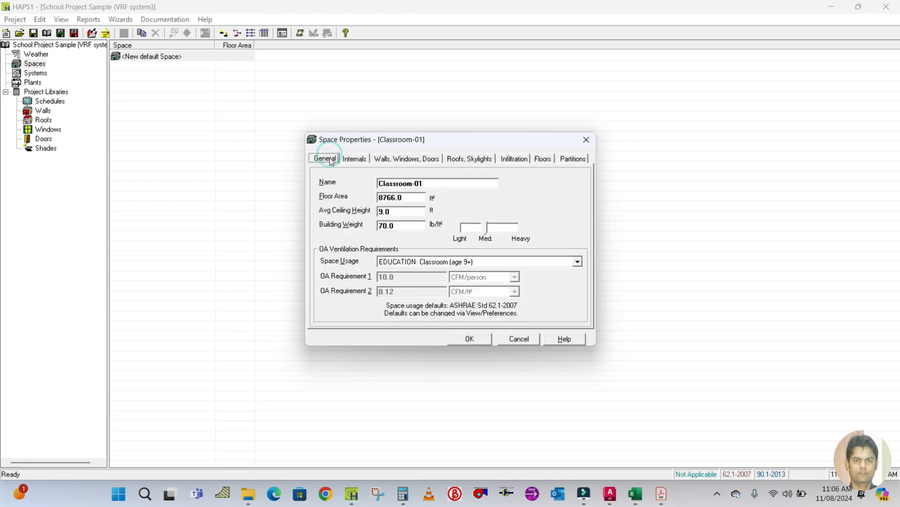
double_click(407, 197)
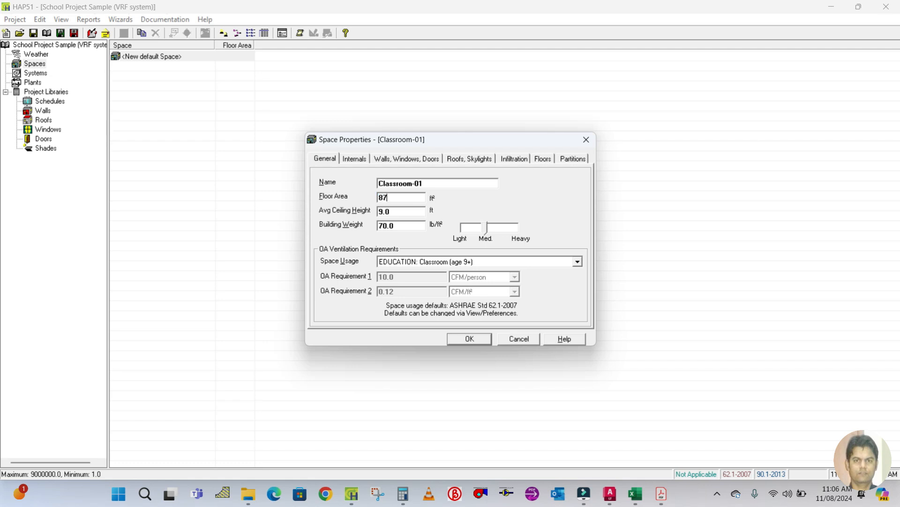
double_click(406, 213)
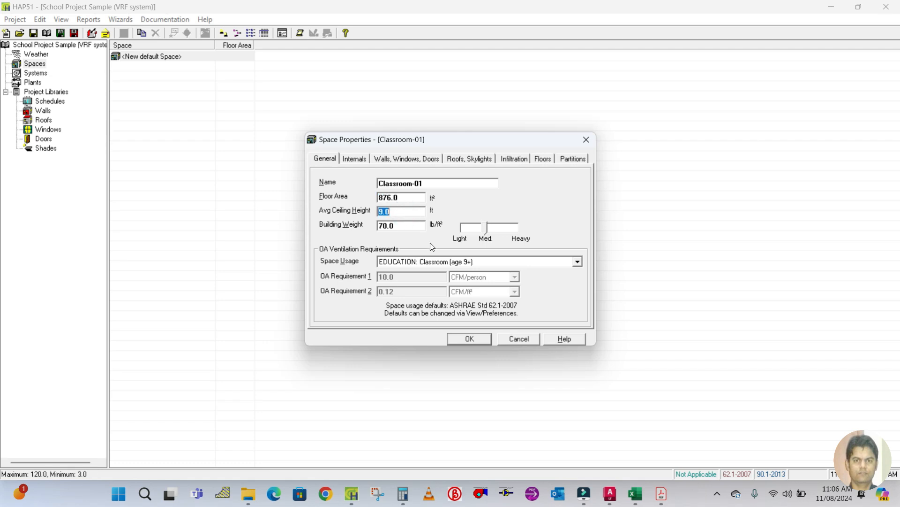
Check Classroom-01's area in the FAHU Design & Calculation spreadsheet, then return to HAP.
mouse_move(638, 496)
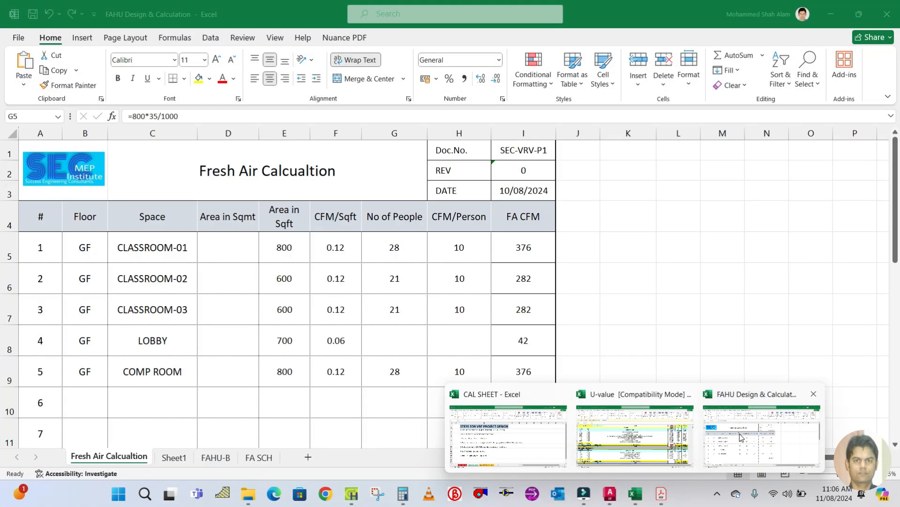
click(740, 436)
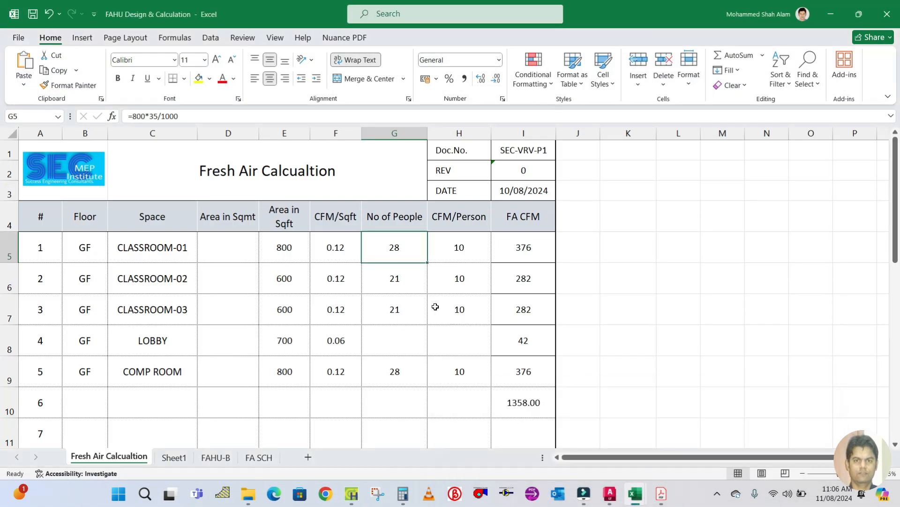
click(278, 243)
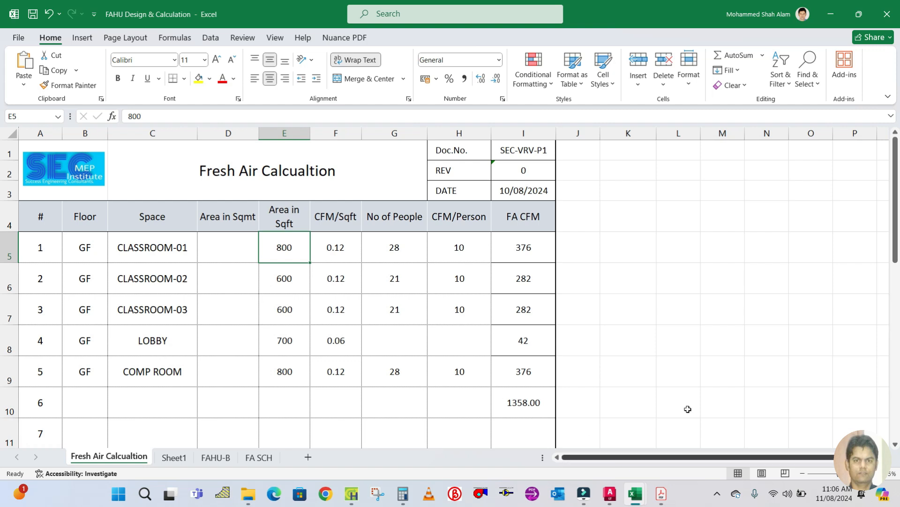
click(350, 492)
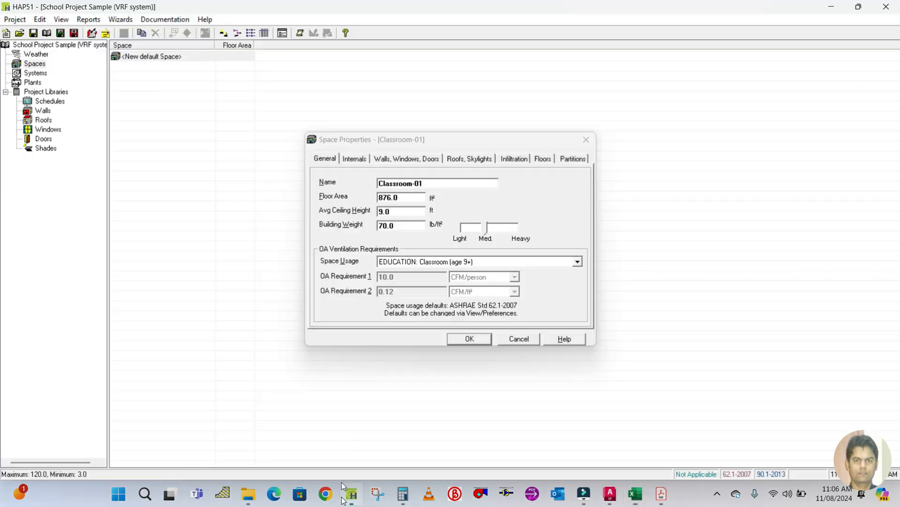
Set the roof gross area to 876 ft² and select Roof as the roof construction.
click(456, 159)
click(387, 225)
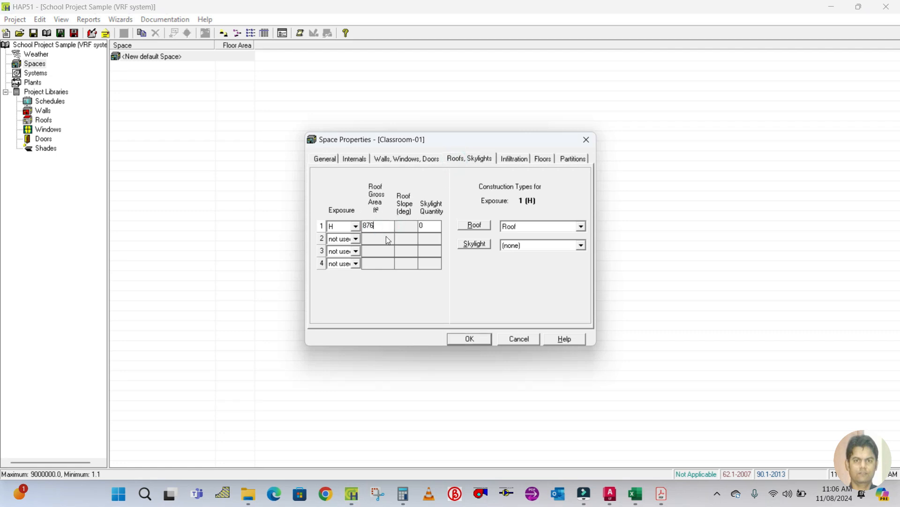
click(519, 227)
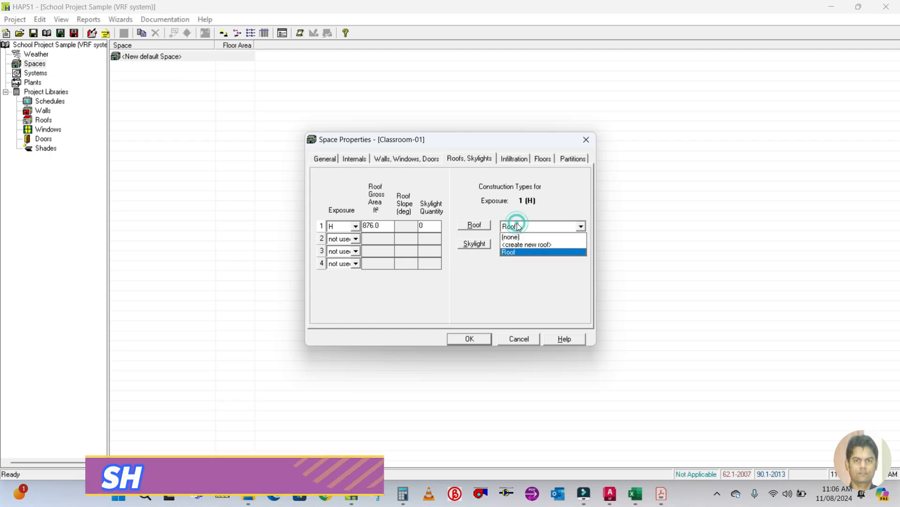
click(517, 254)
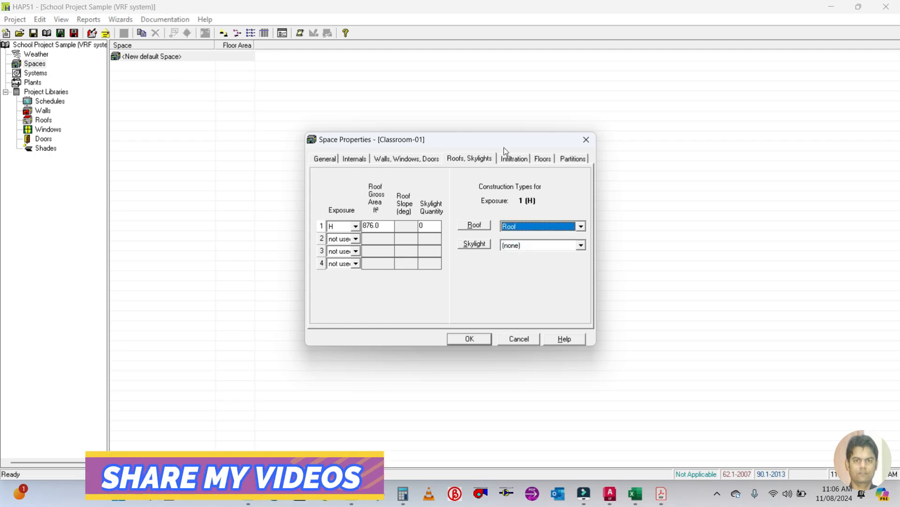
Set Classroom-01's floor type to Slab Floor On Grade and make partition 1 a wall partition.
click(513, 158)
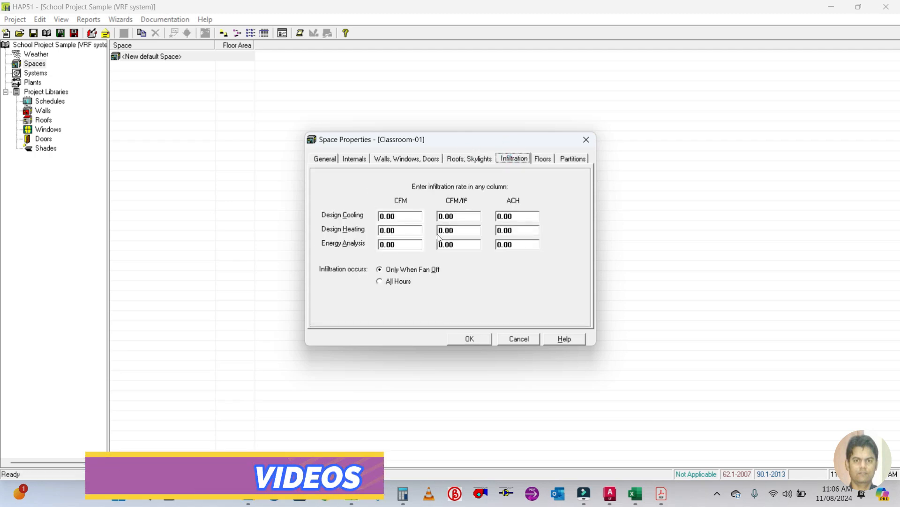
click(541, 159)
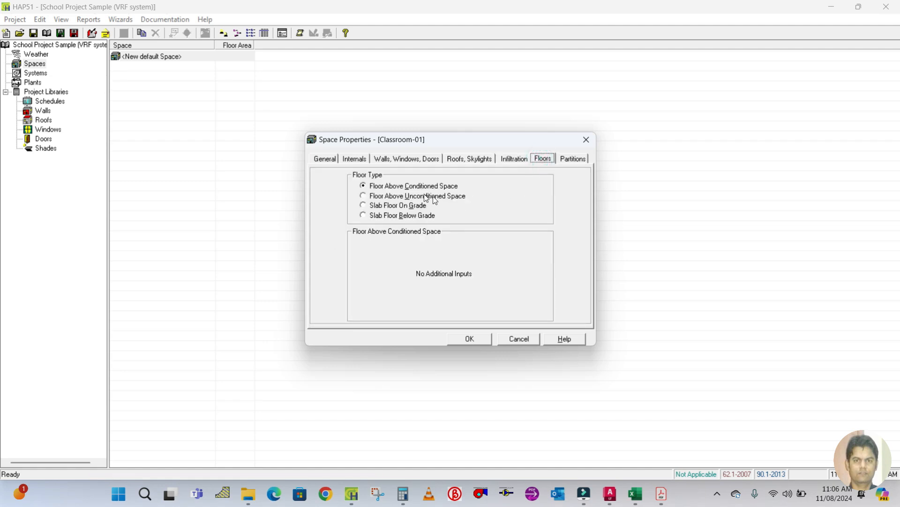
click(364, 206)
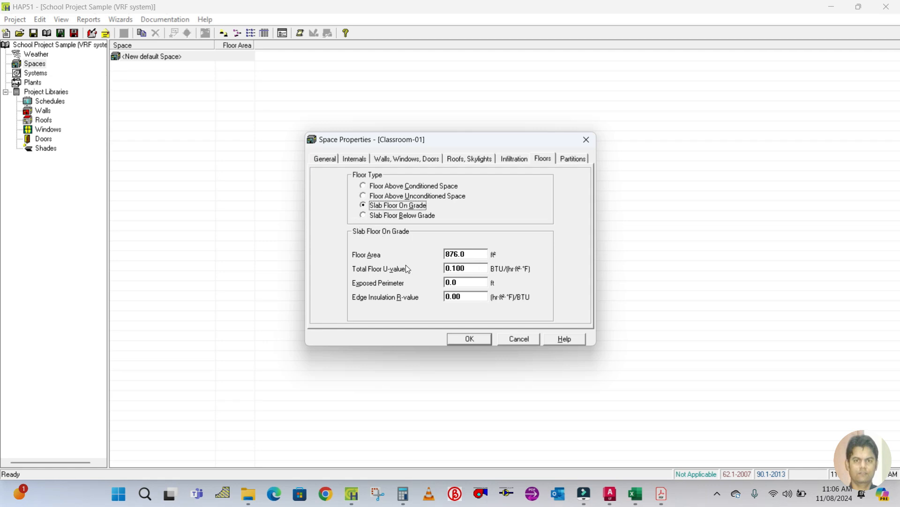
click(470, 256)
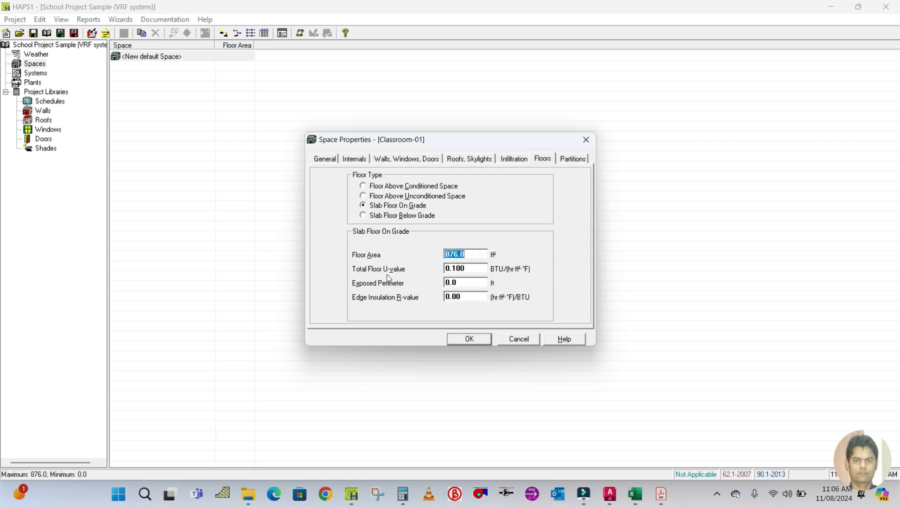
click(463, 269)
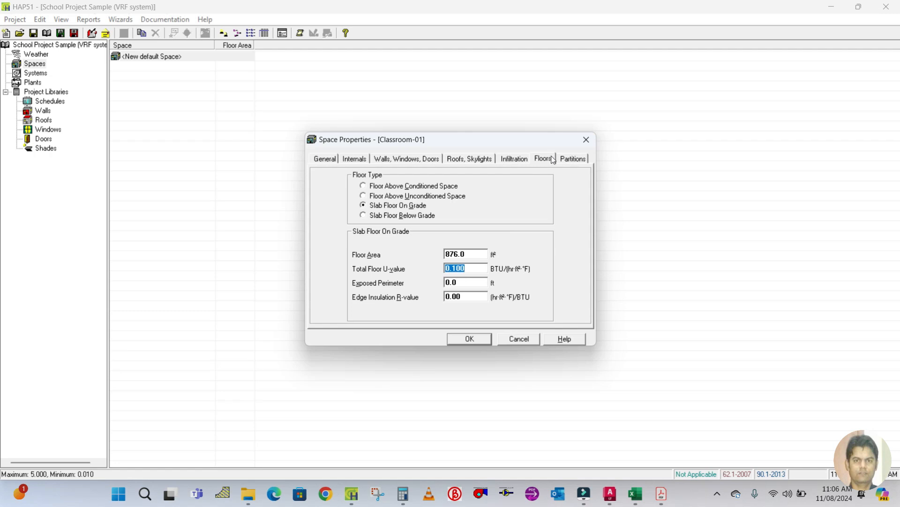
click(571, 162)
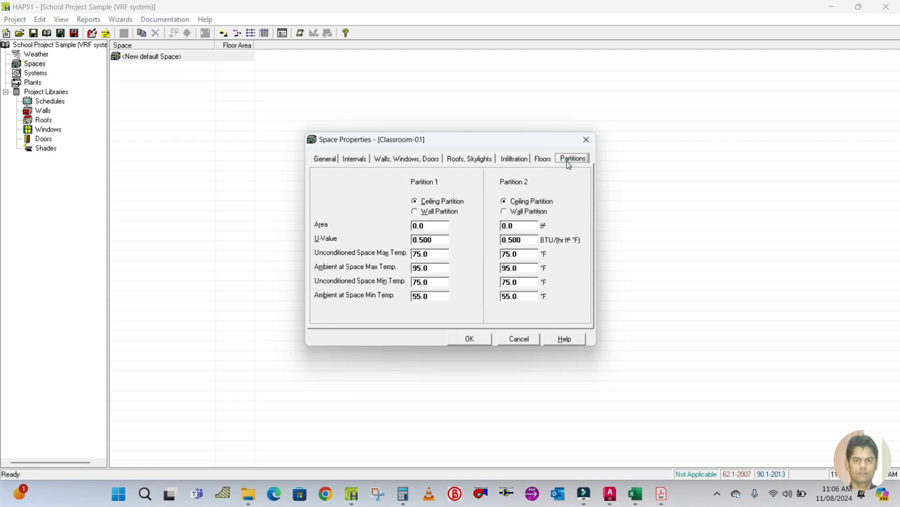
click(416, 212)
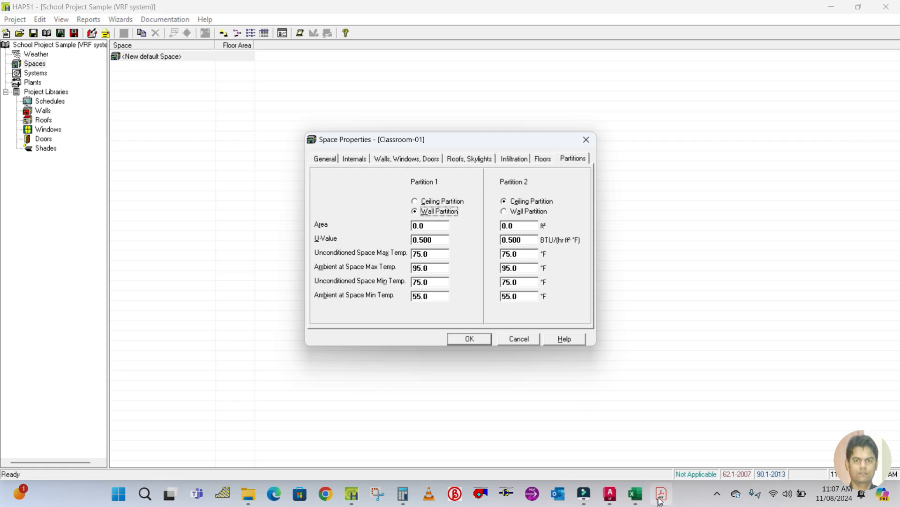
Measure the length of the classroom's wall shared with the toilet with a linear dimension in AutoCAD, then erase the dimension.
click(617, 496)
text(DLI)
key(Return)
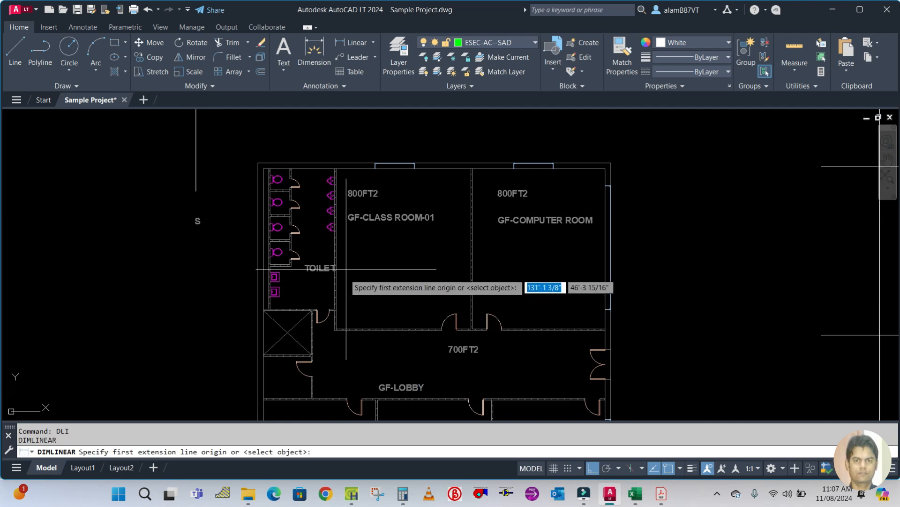
scroll(346, 269, up, 3)
scroll(283, 290, up, 3)
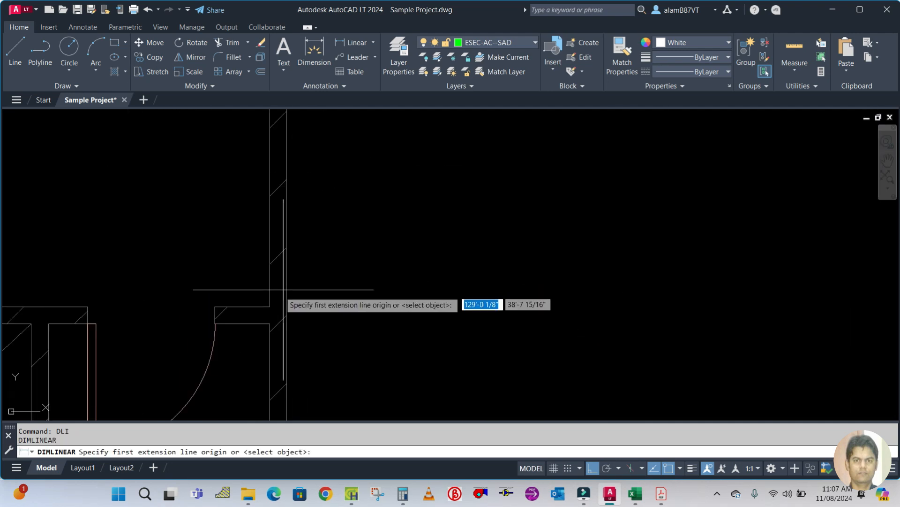
scroll(283, 289, down, 3)
click(271, 306)
scroll(281, 203, down, 3)
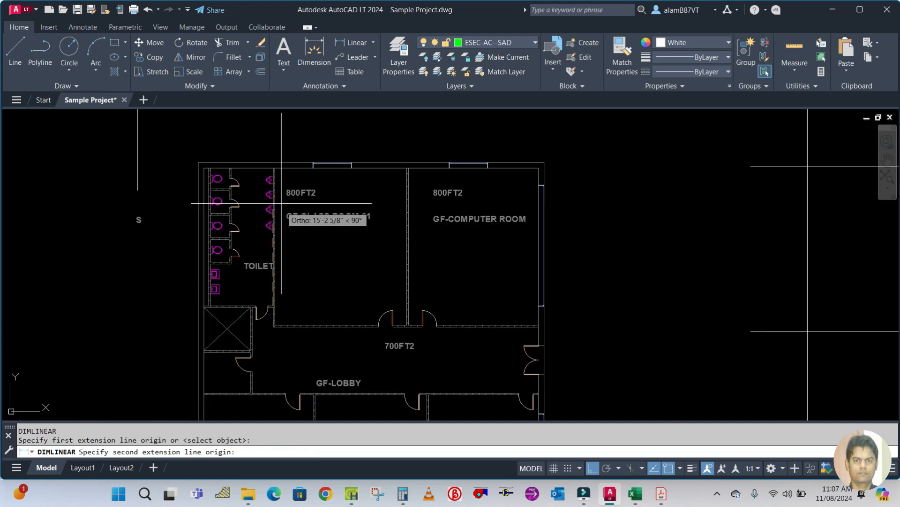
scroll(281, 203, up, 3)
click(253, 221)
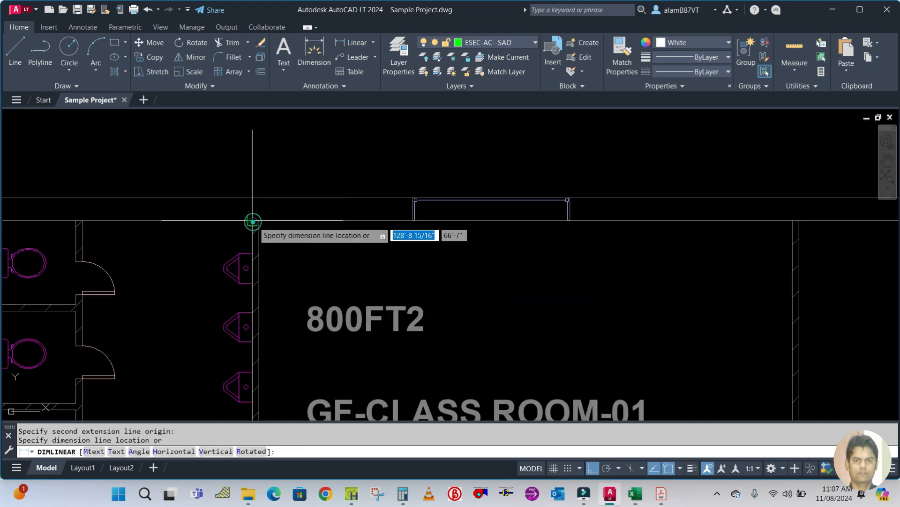
scroll(252, 221, down, 4)
click(150, 214)
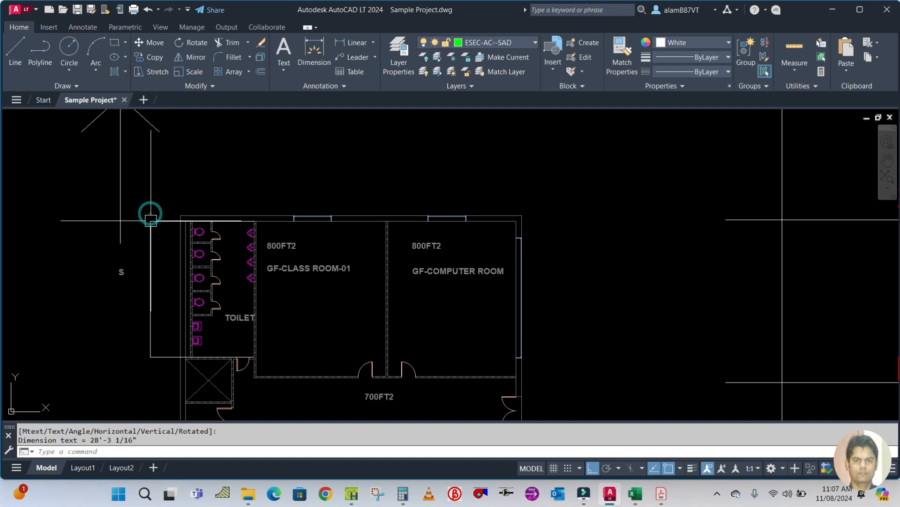
click(149, 285)
mouse_move(150, 289)
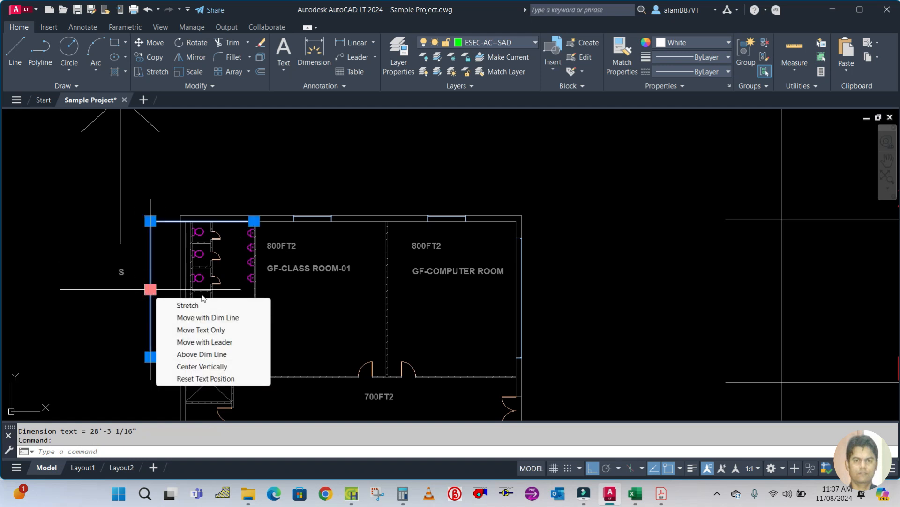
text(e)
key(Return)
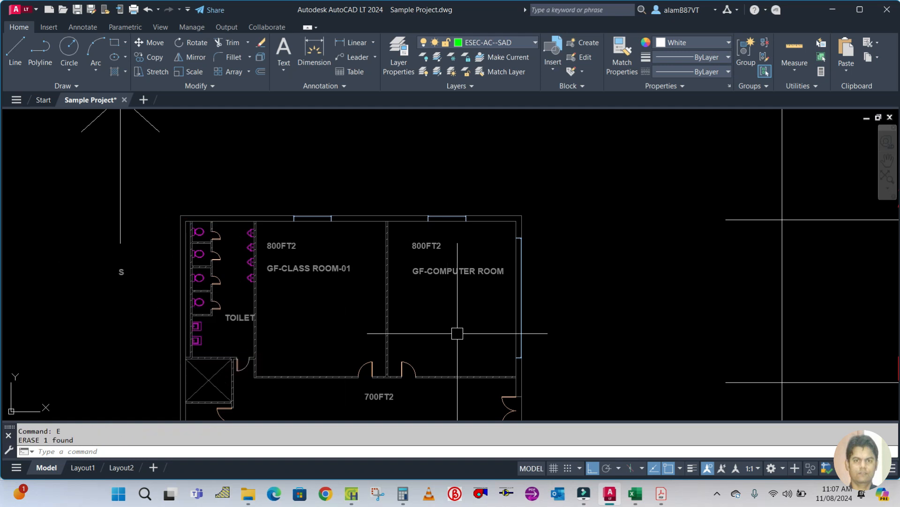
Calculate 28 × 9 in the Calculator.
click(362, 493)
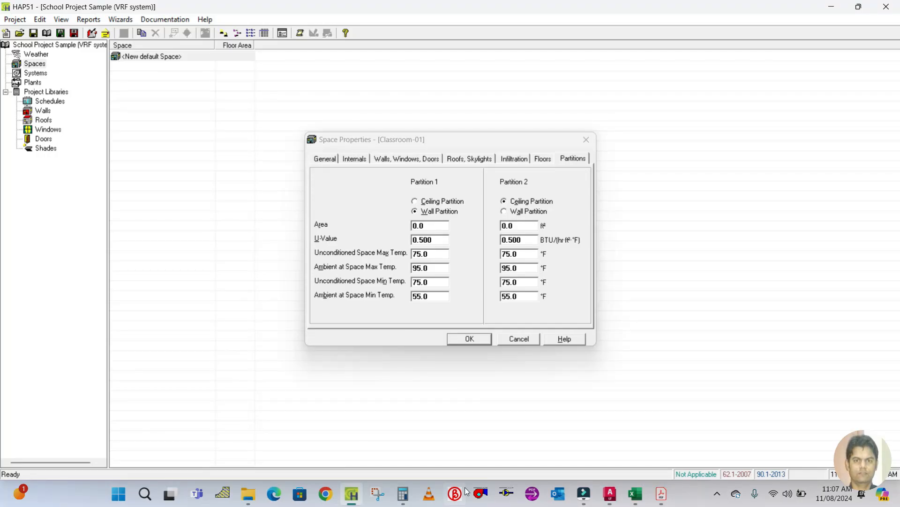
click(403, 492)
click(253, 301)
text(28*9)
key(Return)
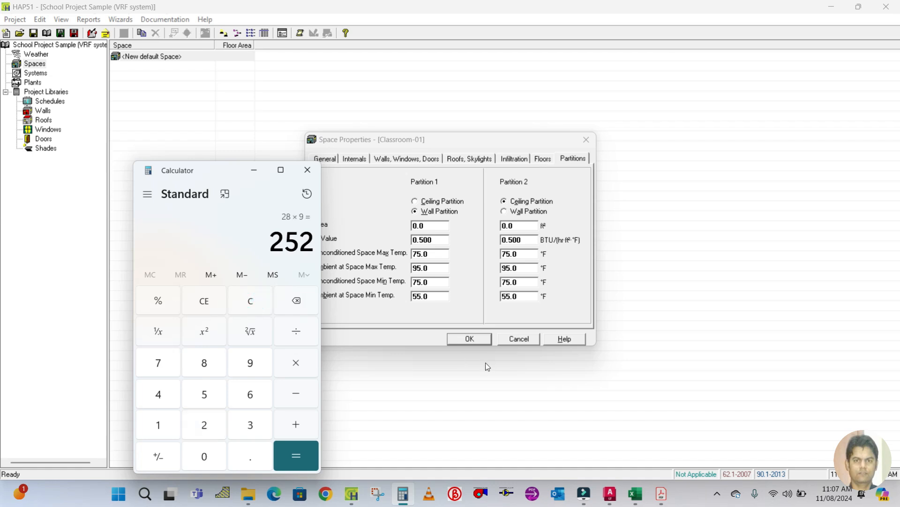
Set partition 1's area to 252 ft² and confirm the space properties.
click(253, 173)
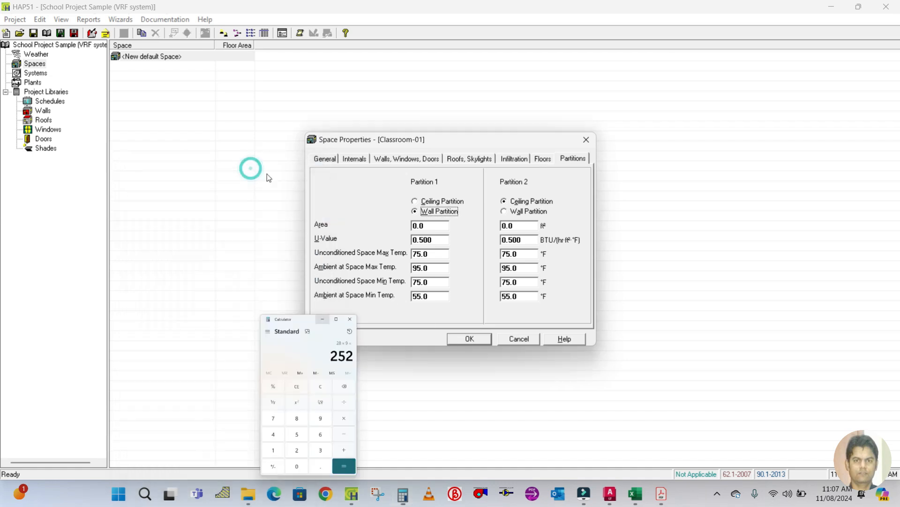
click(430, 226)
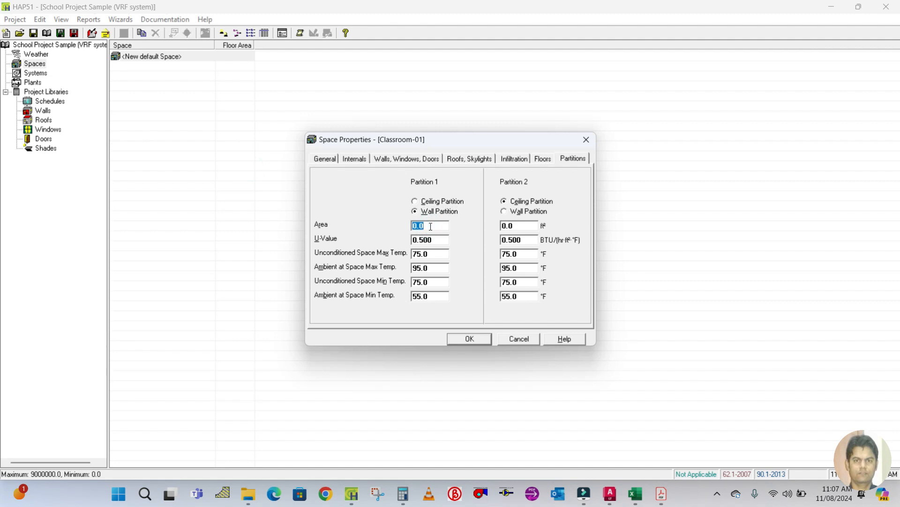
key(Tab)
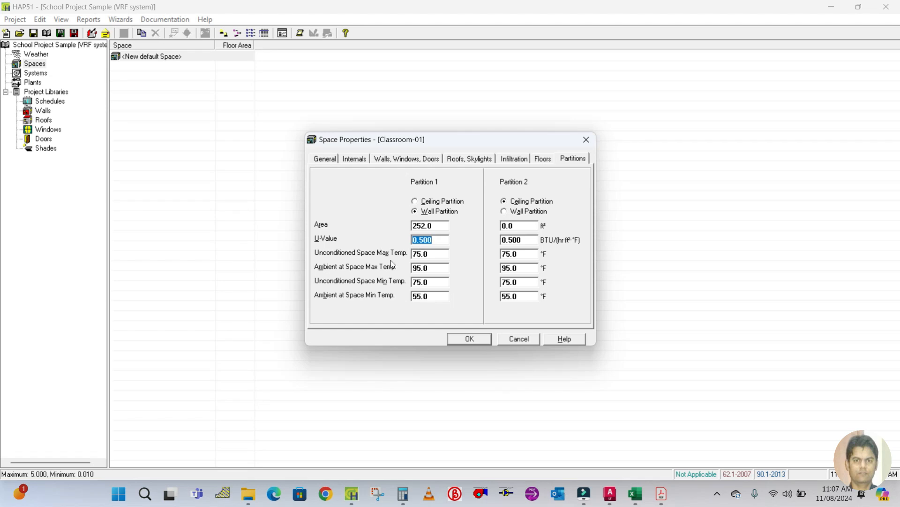
click(435, 271)
click(481, 339)
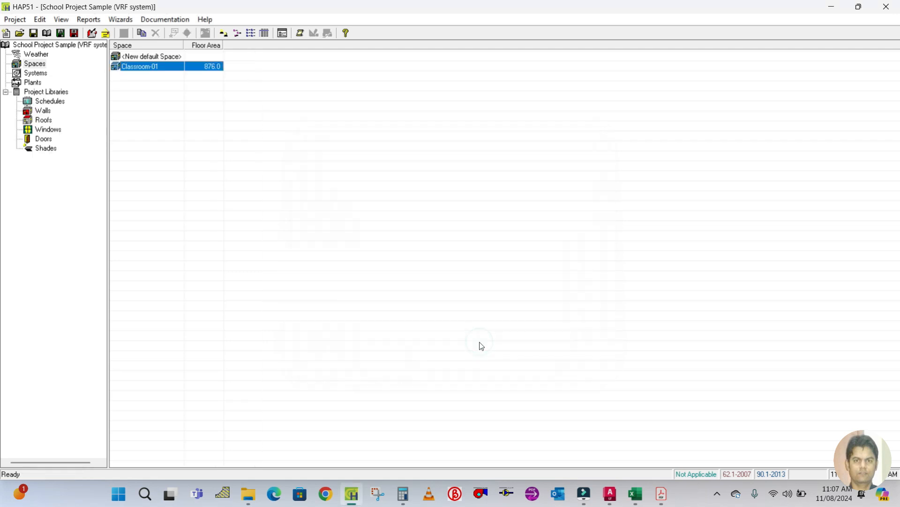
Open the weather properties to review the design parameters, then close them.
click(35, 55)
double_click(134, 59)
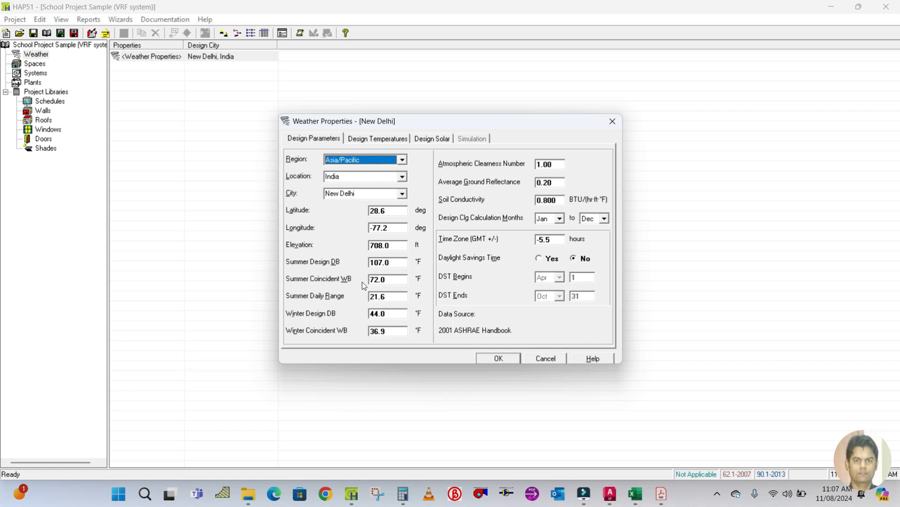
click(486, 359)
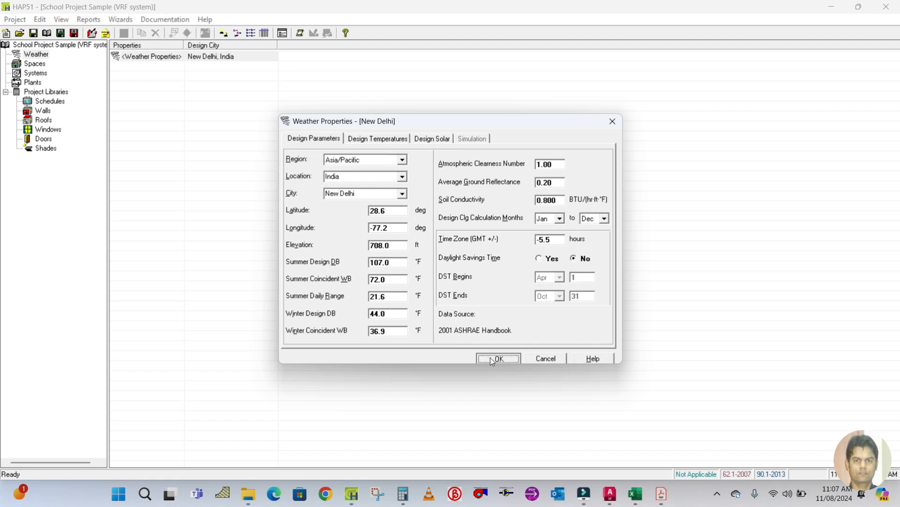
Reopen Classroom-01's partitions and set unconditioned space max temperature to 102 °F and ambient at space max temperature to 107 °F.
click(42, 66)
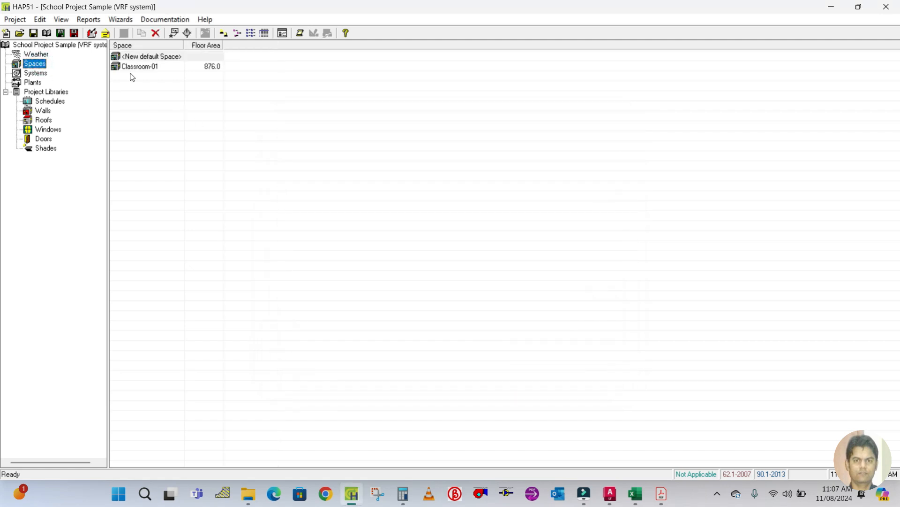
click(131, 66)
double_click(132, 66)
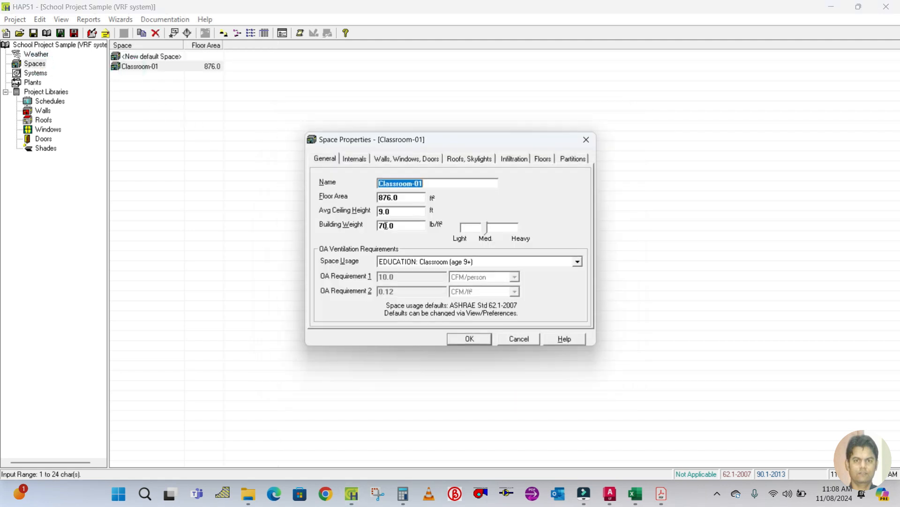
click(573, 158)
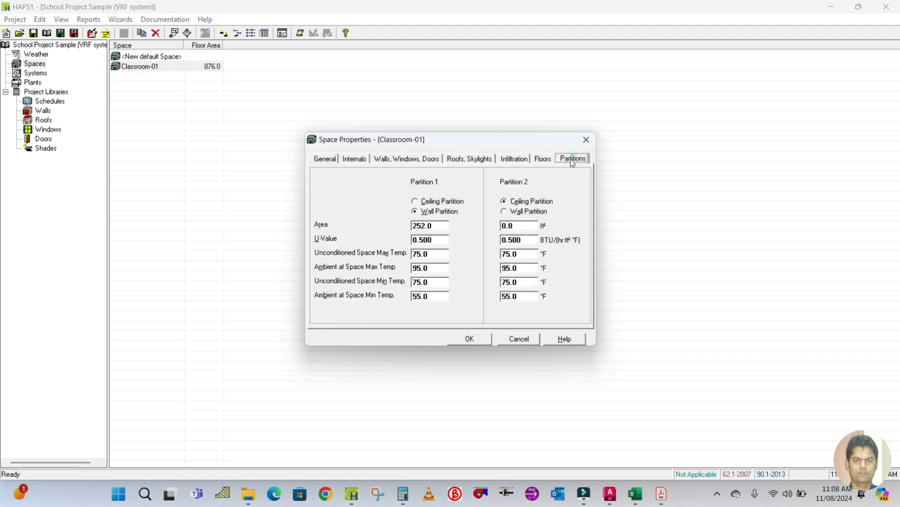
double_click(436, 266)
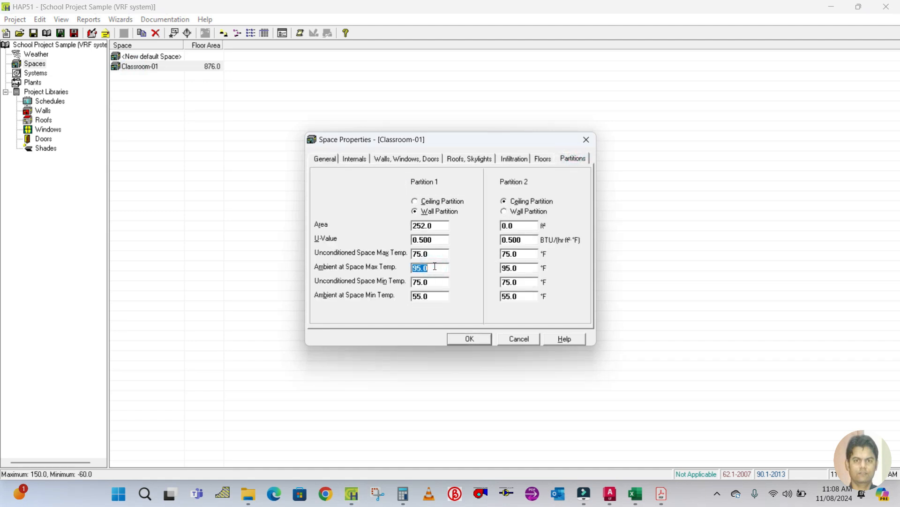
text(107)
double_click(434, 253)
text(102)
double_click(438, 281)
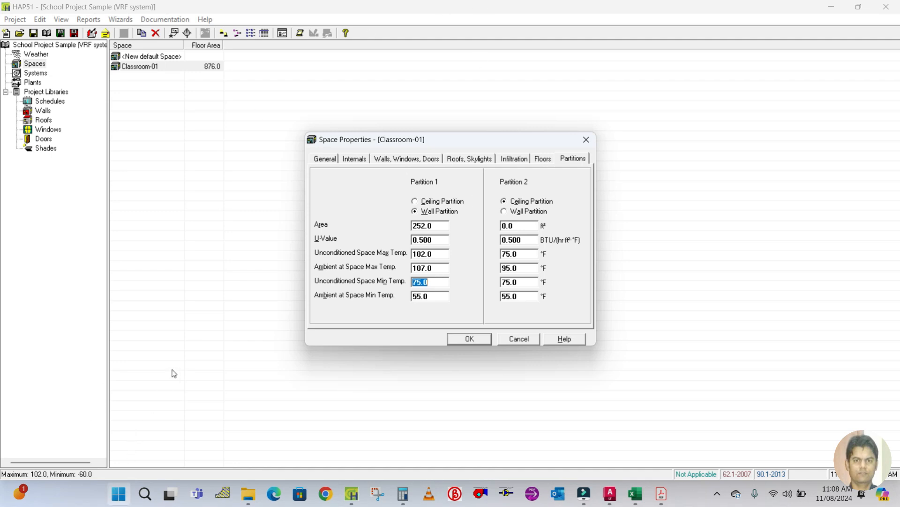
Launch the ASHRAE climatic data program from the Start menu's app list.
click(117, 500)
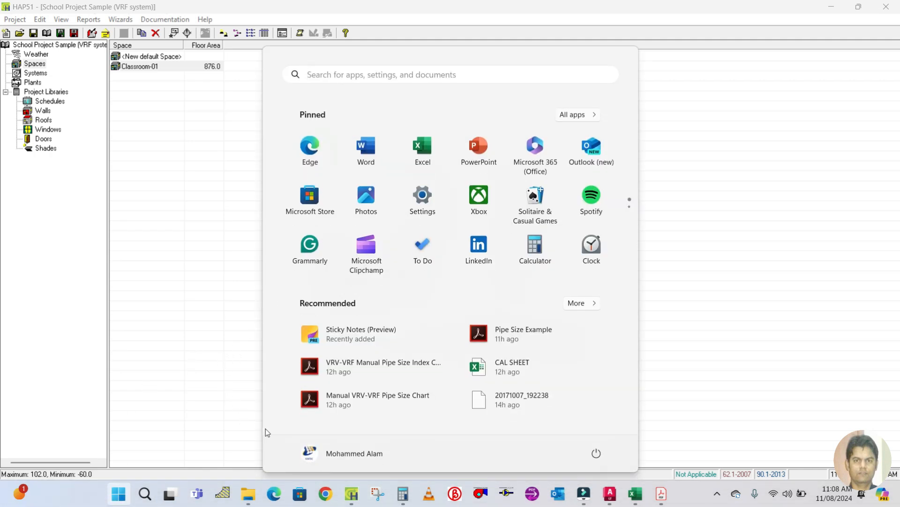
click(575, 115)
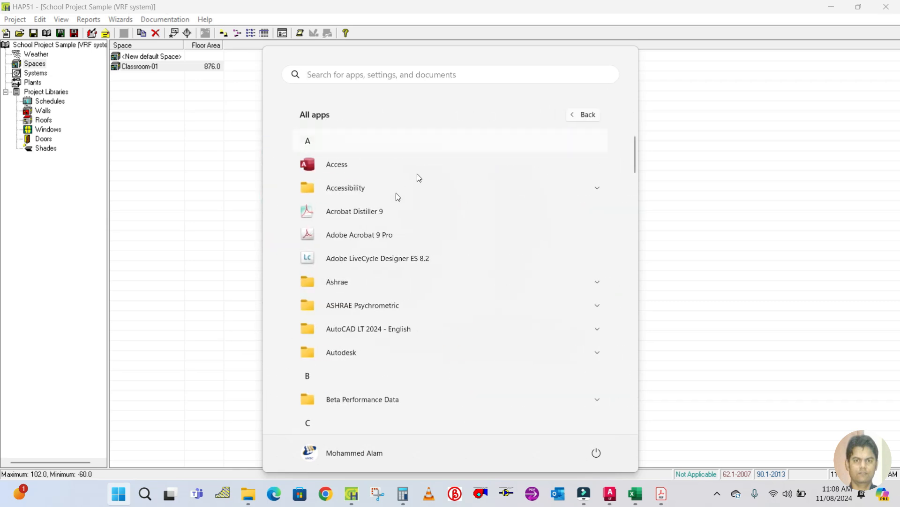
click(372, 306)
click(363, 327)
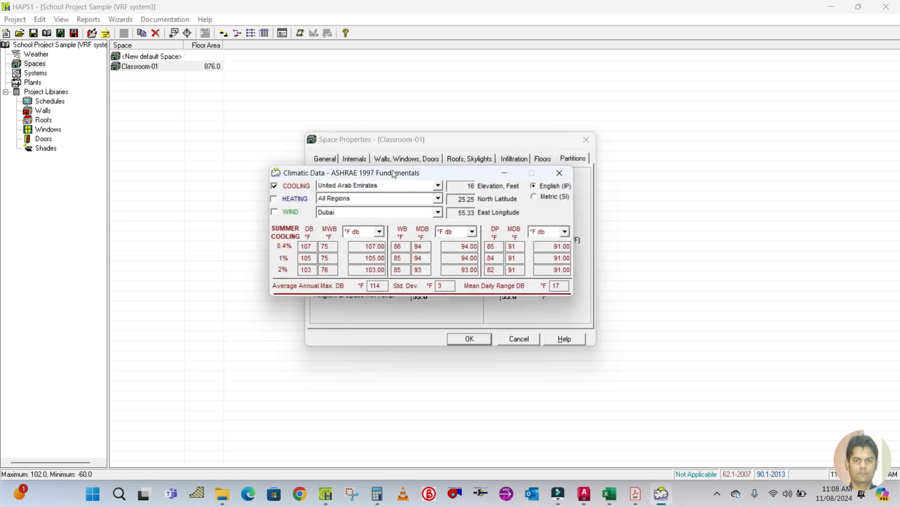
Select India and New Delhi as the location in the ASHRAE climatic data program.
click(277, 132)
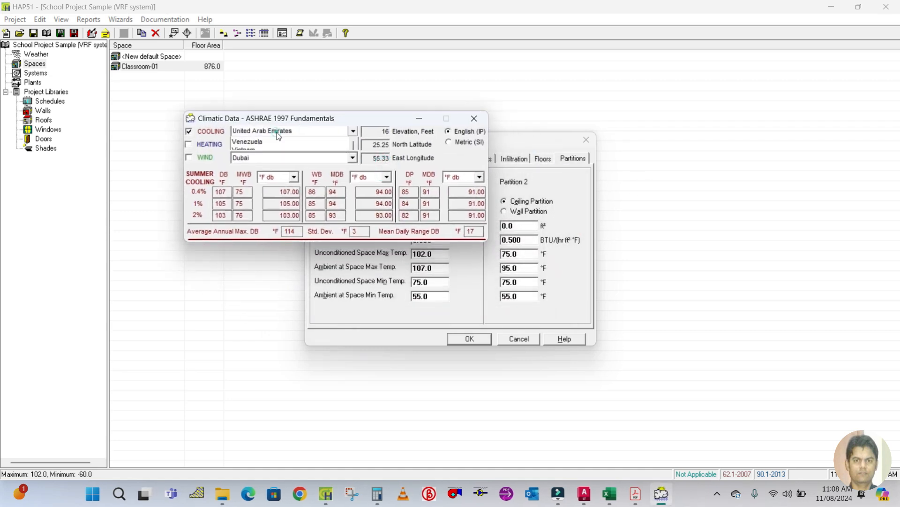
key(i)
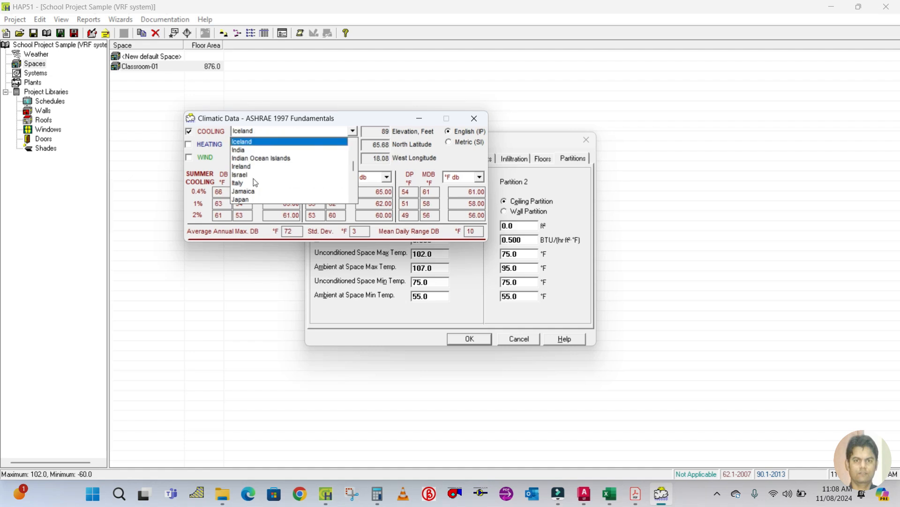
click(272, 150)
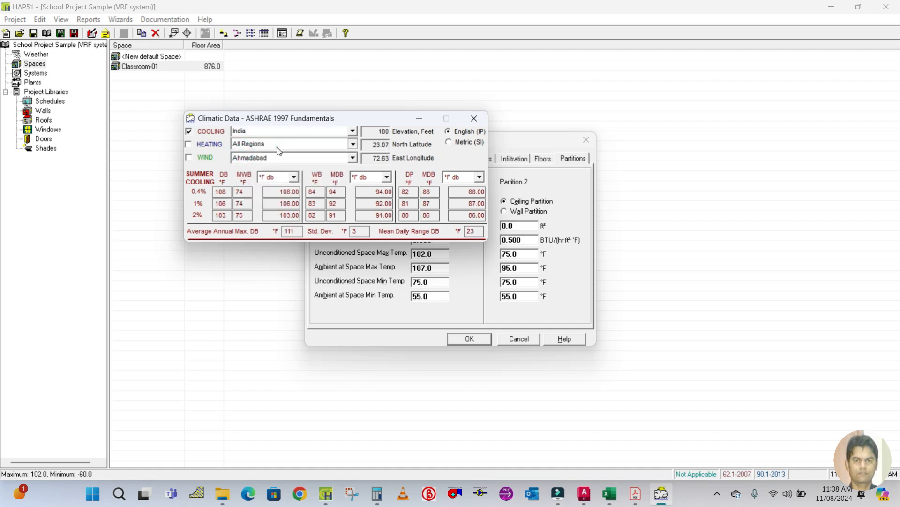
click(277, 147)
click(266, 159)
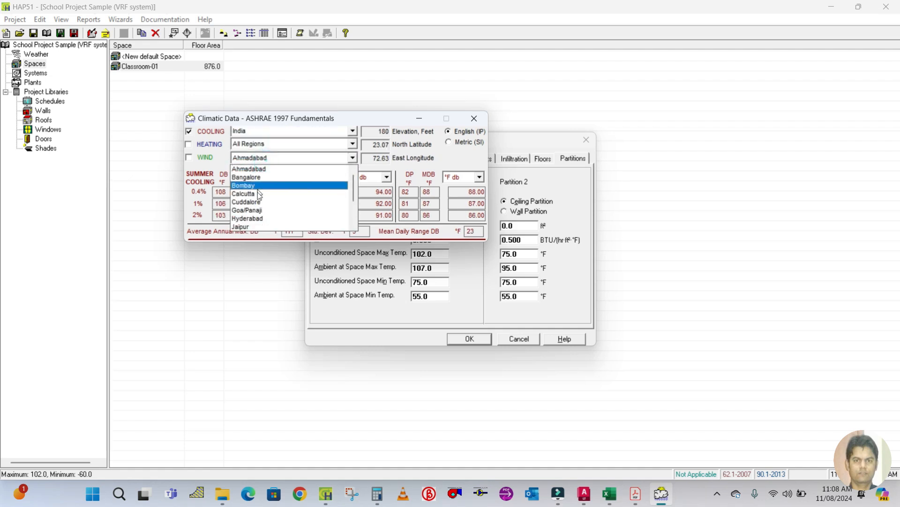
scroll(256, 202, down, 1)
scroll(255, 207, up, 1)
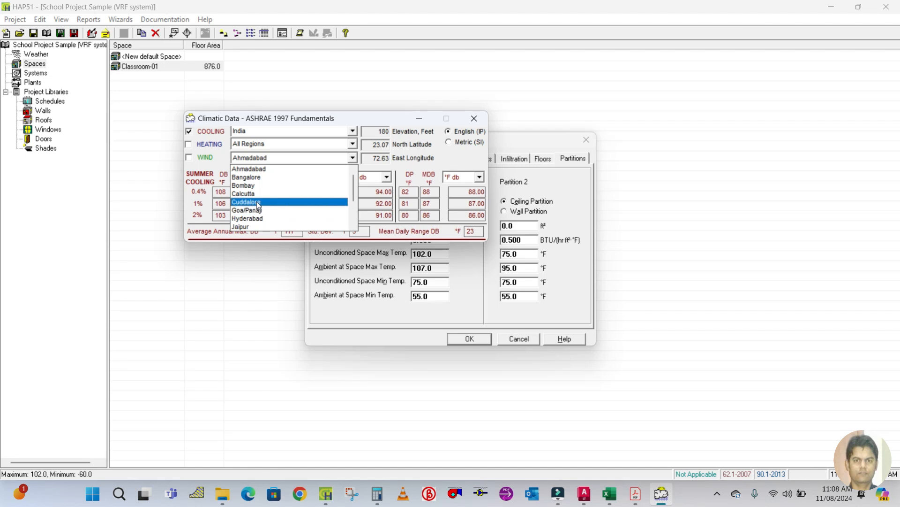
scroll(258, 205, down, 2)
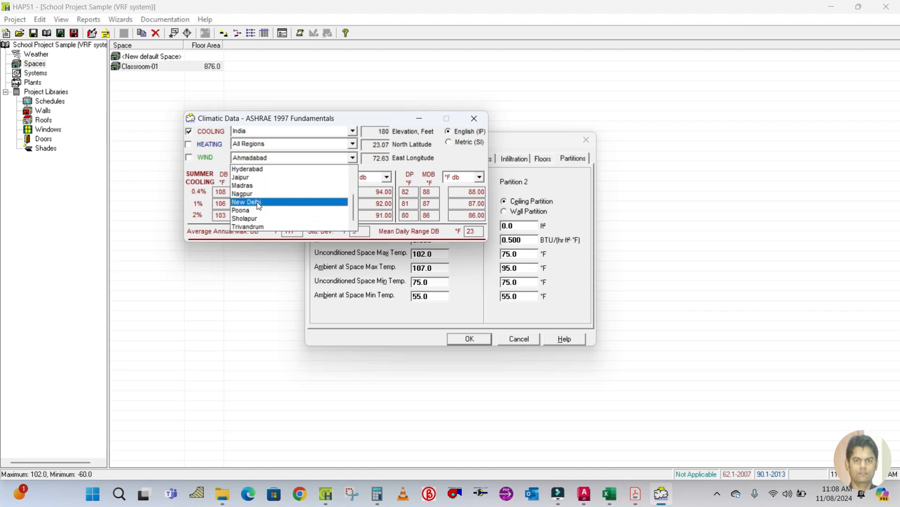
click(258, 205)
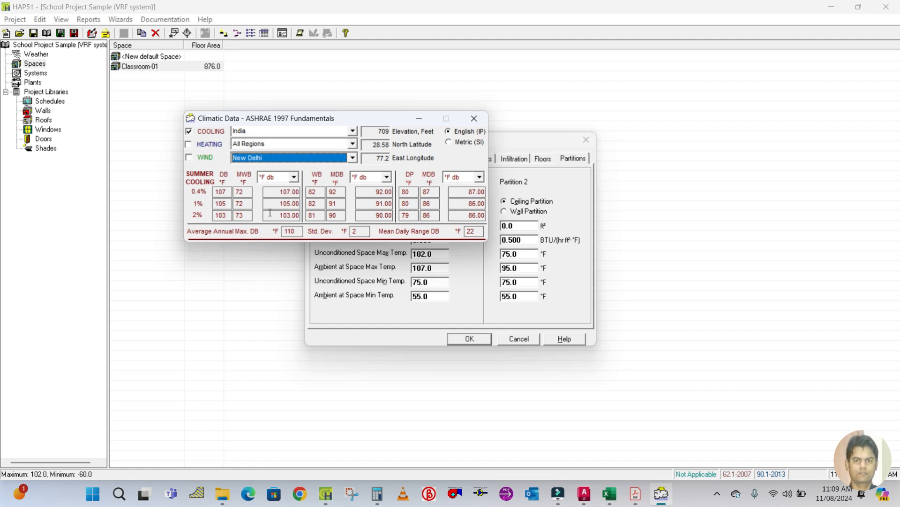
Select New Delhi's 0.4% summer cooling dry-bulb value and minimize the climatic data window.
click(224, 191)
double_click(225, 191)
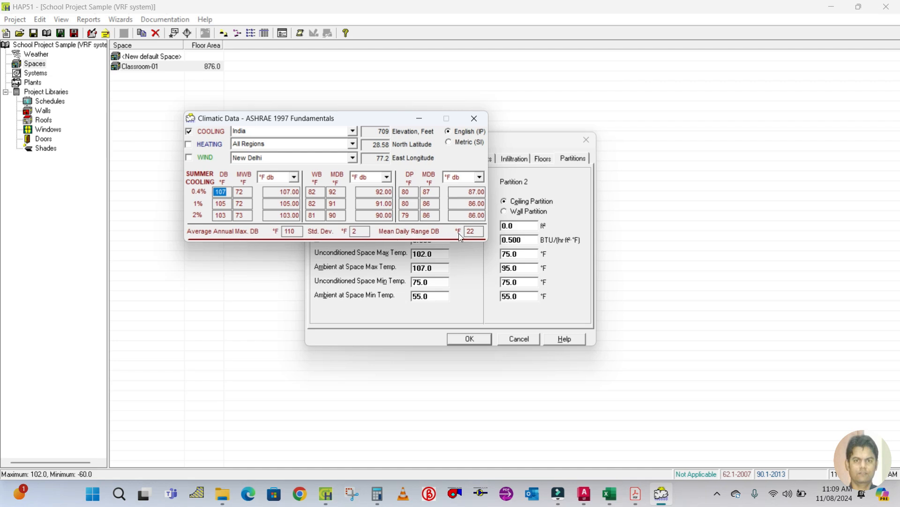
click(419, 119)
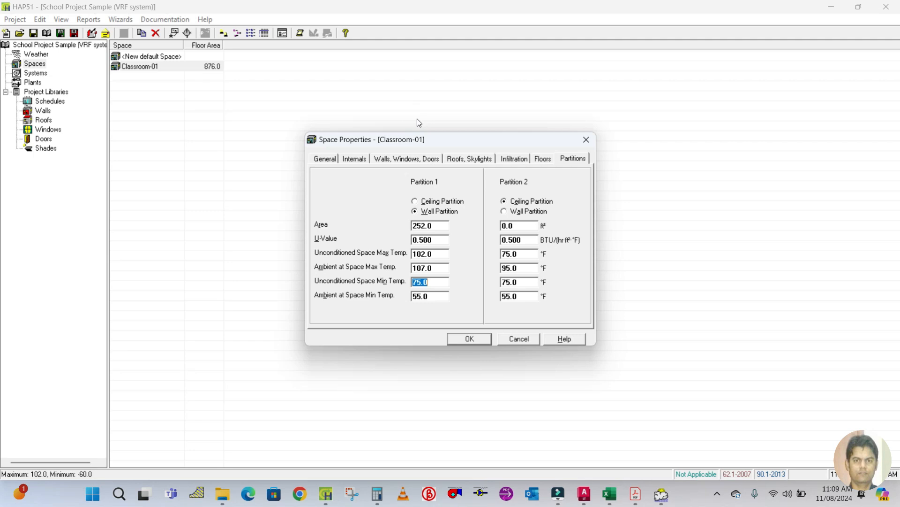
Open the Calculator and compute 102 minus 22.
click(377, 493)
click(245, 305)
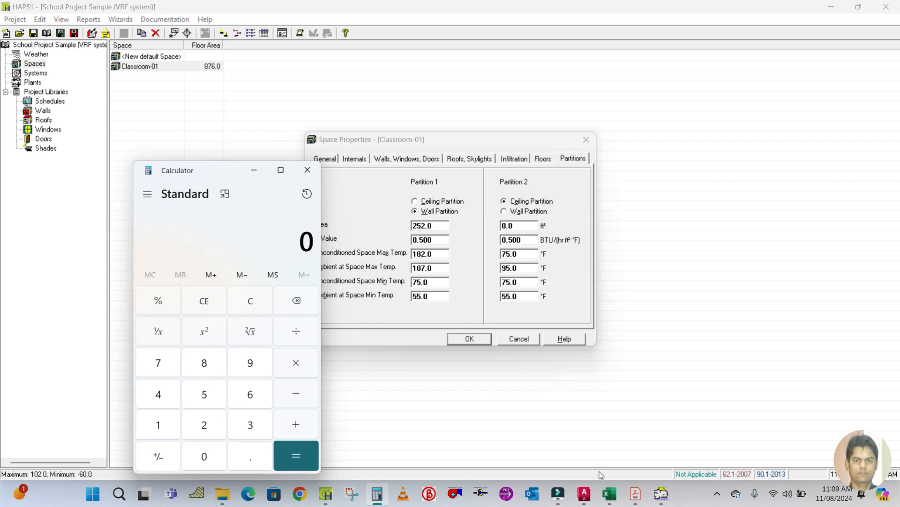
click(659, 497)
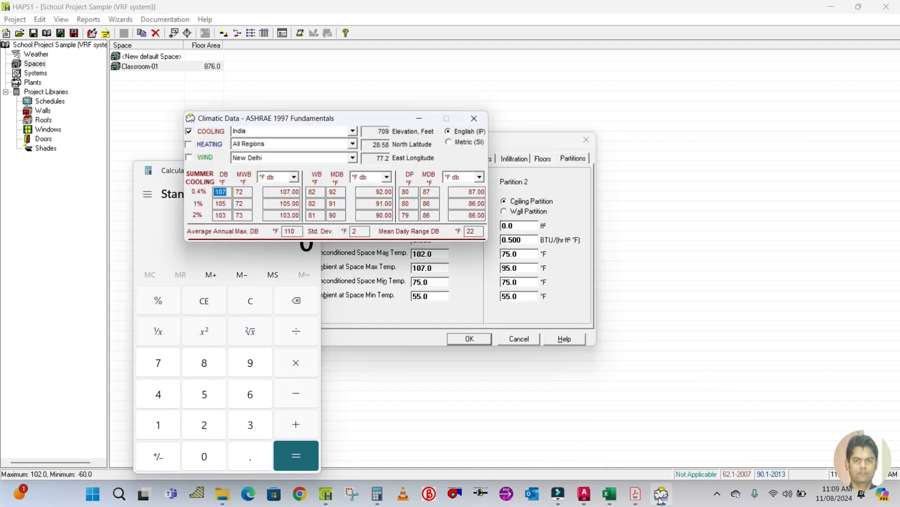
click(660, 499)
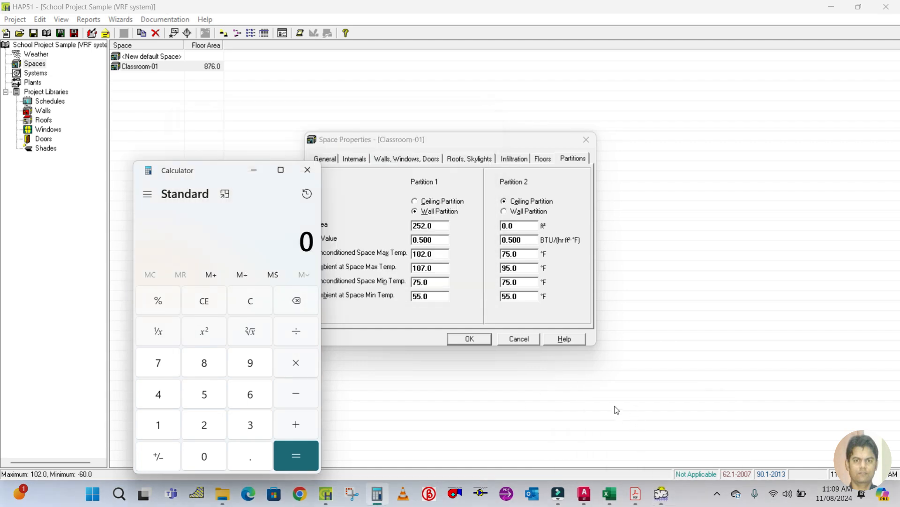
text(222)
key(BackSpace)
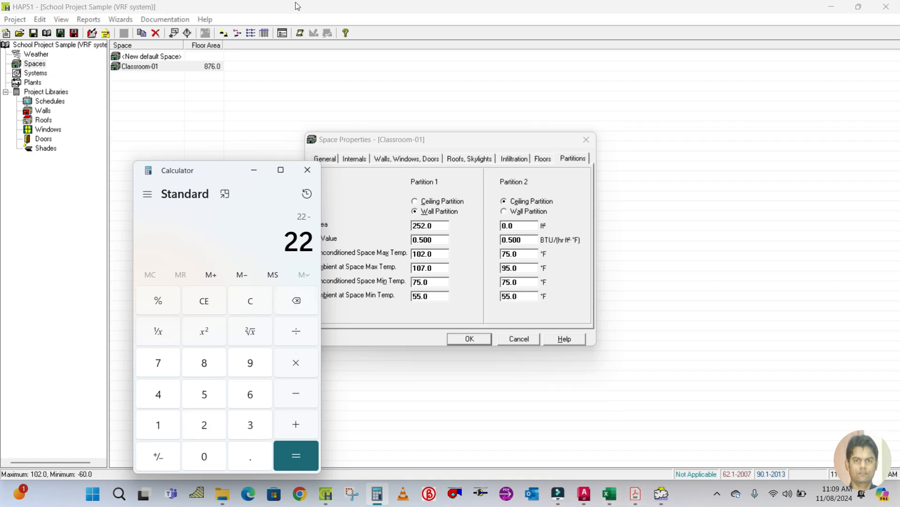
drag(209, 178, 143, 130)
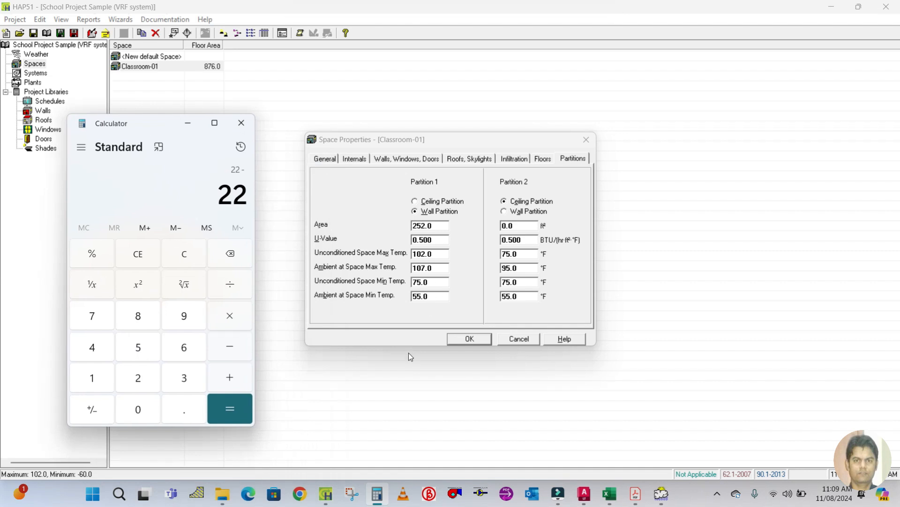
click(180, 257)
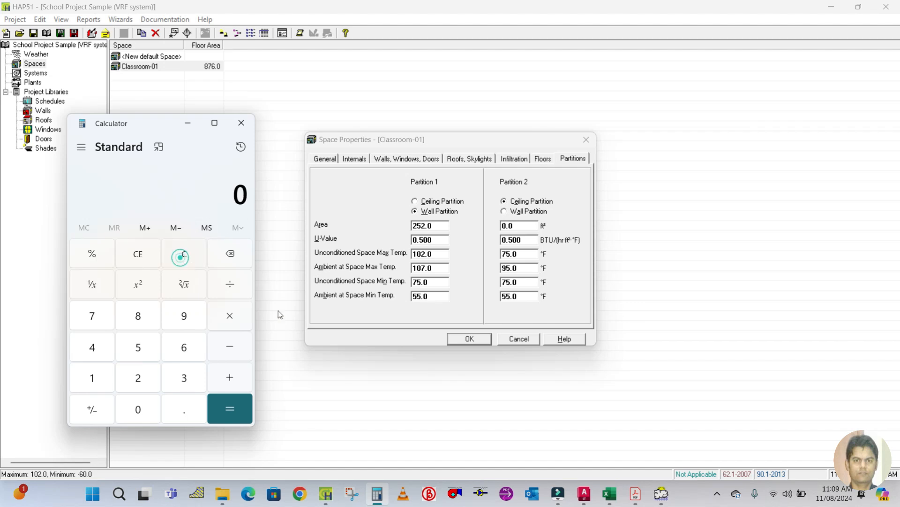
text(102 )
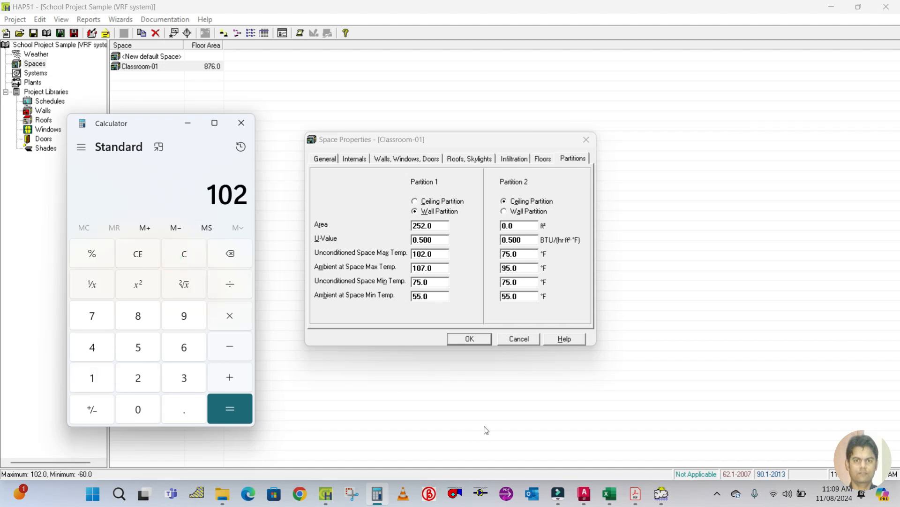
text(- 22)
key(Return)
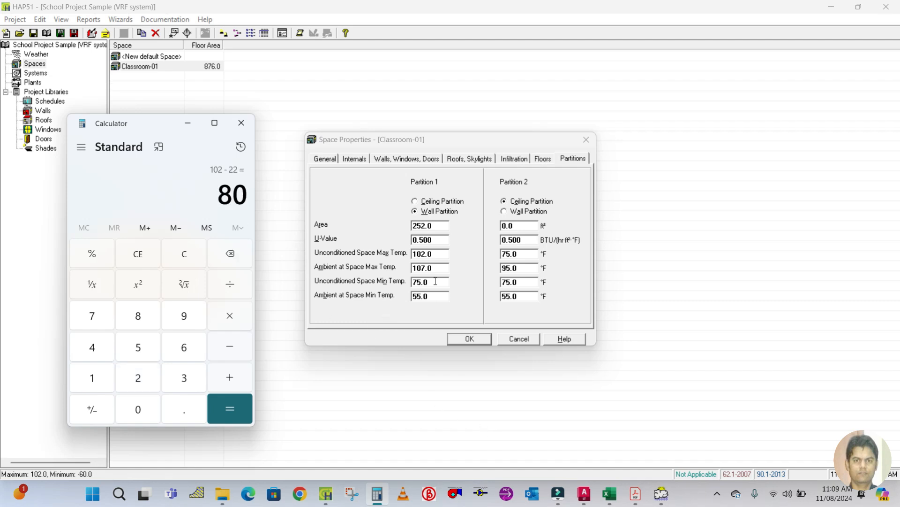
Set partition 1's unconditioned space min temperature to 80 °F and ambient at space min temperature to 85 °F, then confirm.
click(435, 280)
double_click(431, 281)
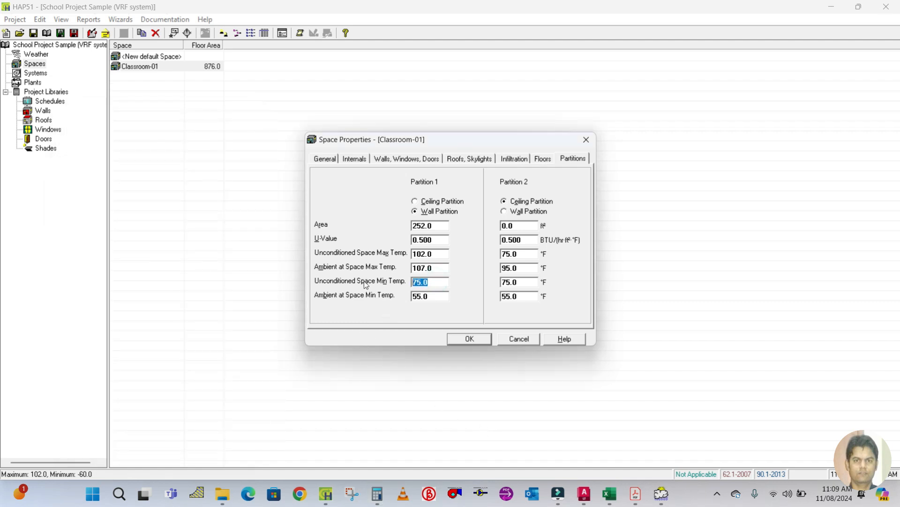
text(80)
double_click(435, 295)
text(85)
click(503, 201)
click(469, 340)
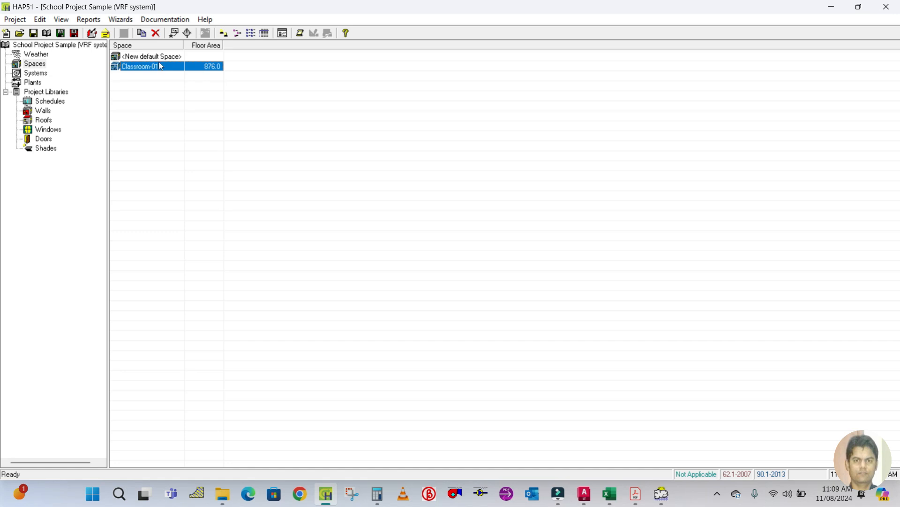
Check the computer room on the AutoCAD floor plan and return to HAP.
click(584, 493)
drag(418, 328, 420, 240)
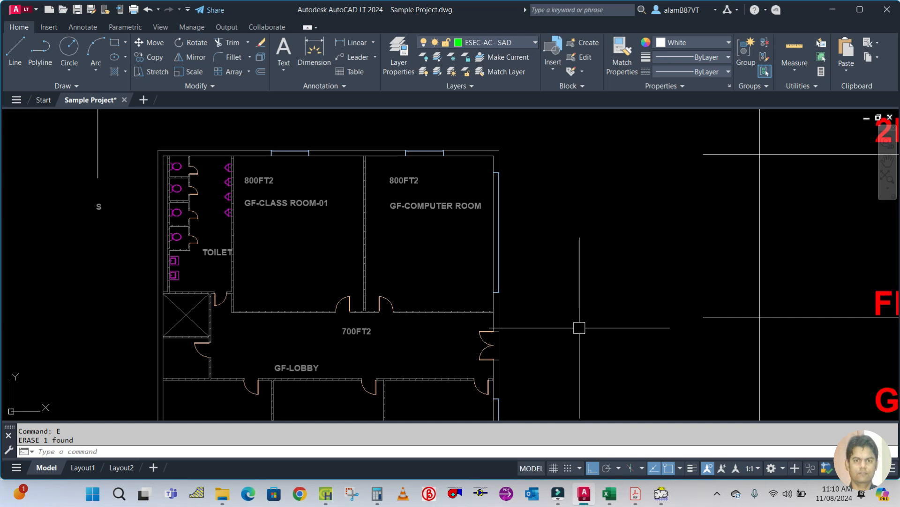
click(325, 493)
Duplicate Classroom-01 and name the copy Computer room.
right_click(144, 72)
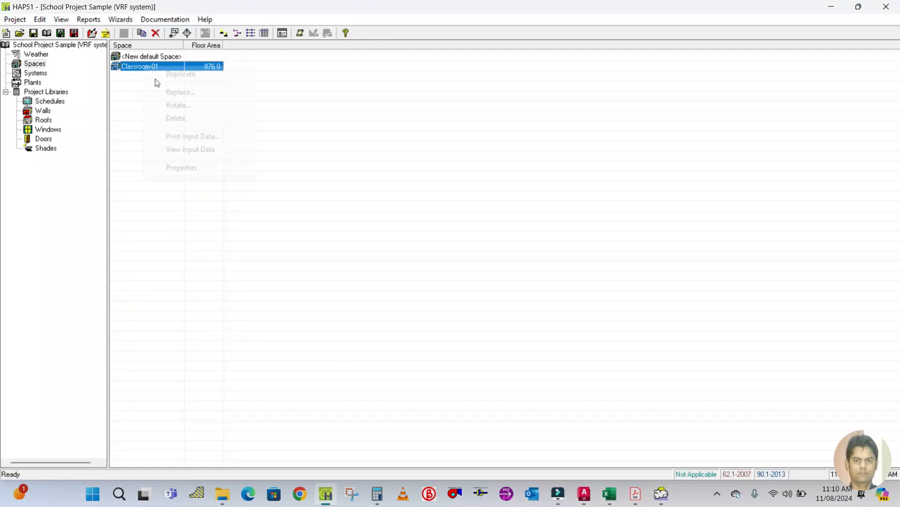
click(178, 75)
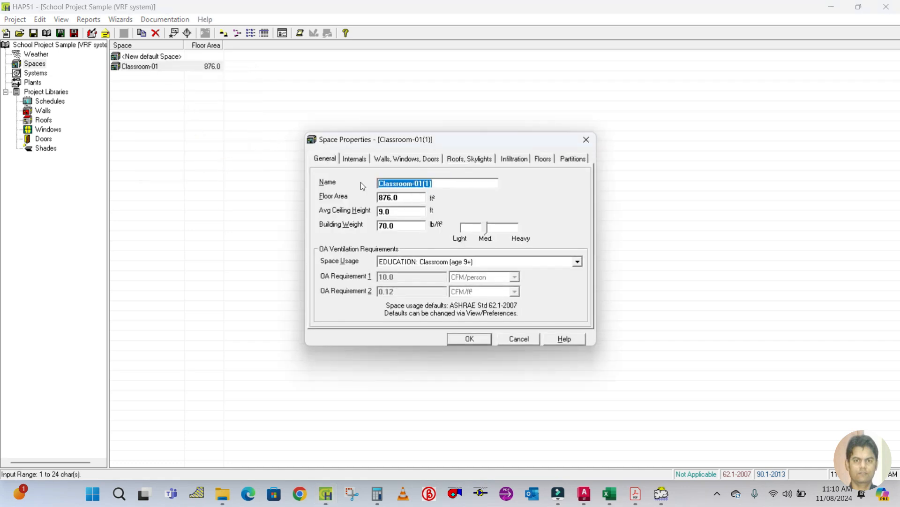
text(cO)
key(BackSpace)
key(BackSpace)
key(Caps_Lock)
text(Computer room)
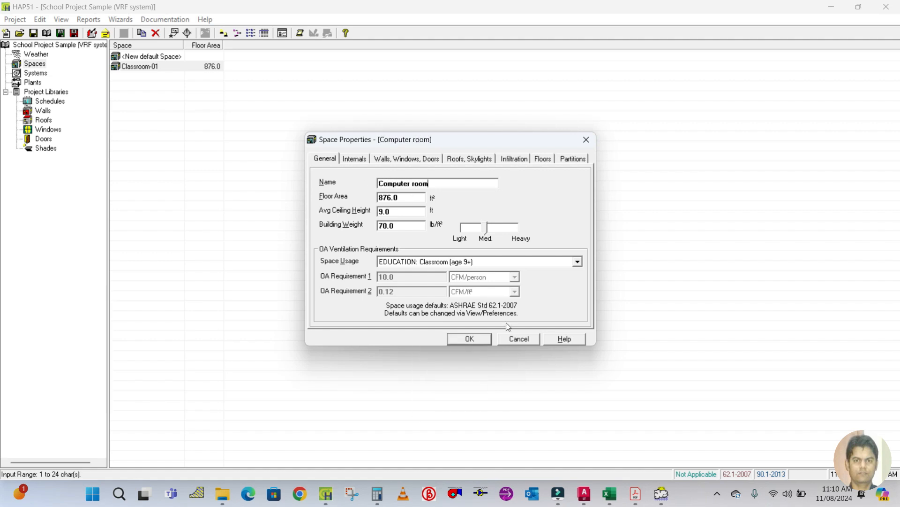
Measure the computer room's floor area with the AREA command in AutoCAD.
click(583, 493)
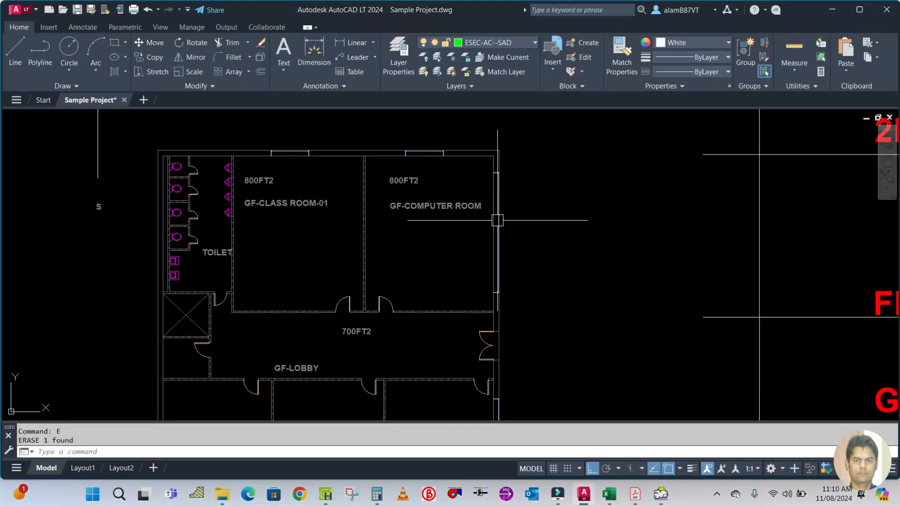
text(aa)
key(Return)
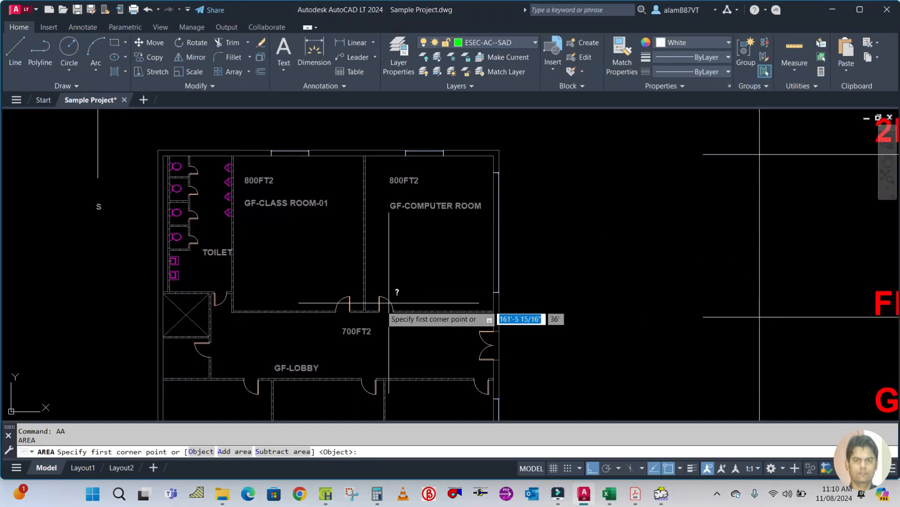
scroll(381, 295, up, 5)
text(a)
key(Return)
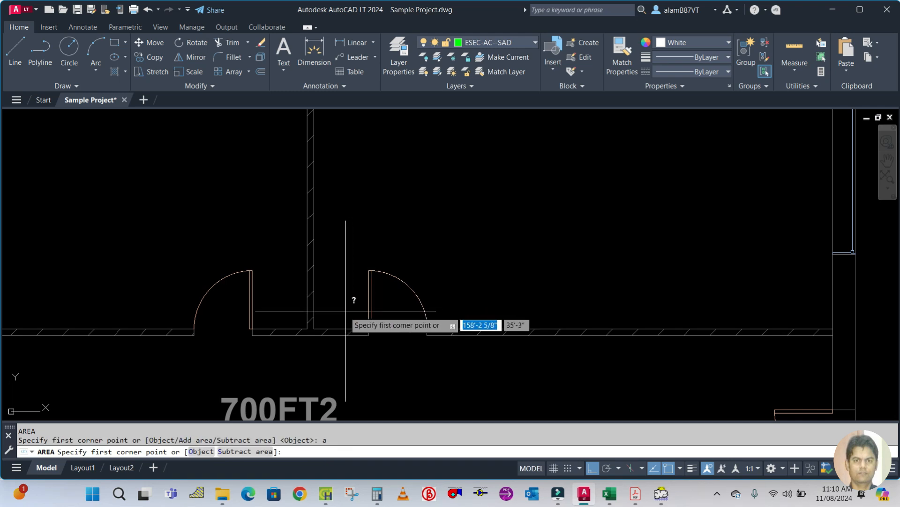
click(314, 328)
scroll(315, 327, down, 5)
scroll(338, 176, up, 5)
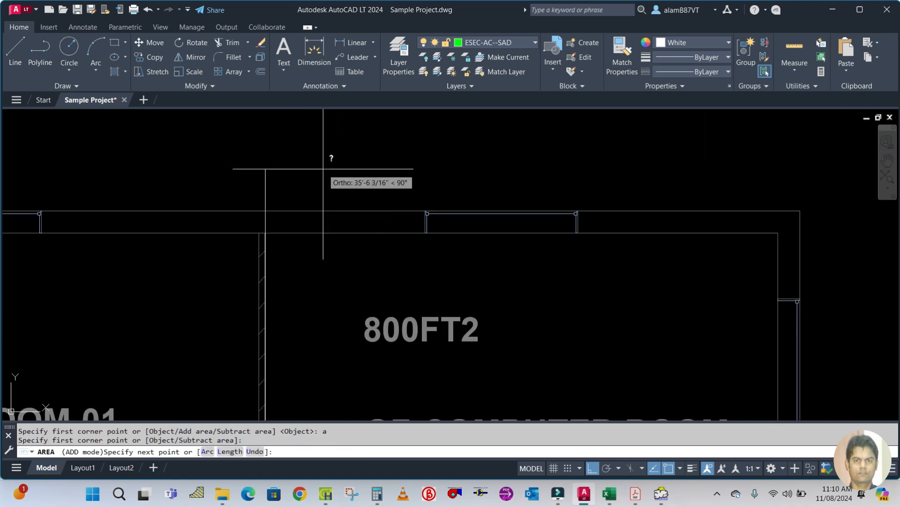
click(265, 233)
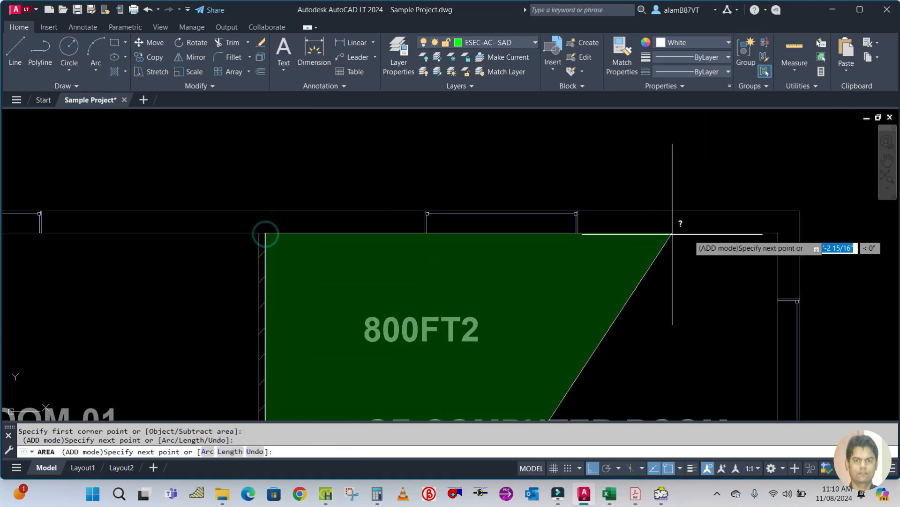
click(653, 233)
scroll(653, 234, down, 5)
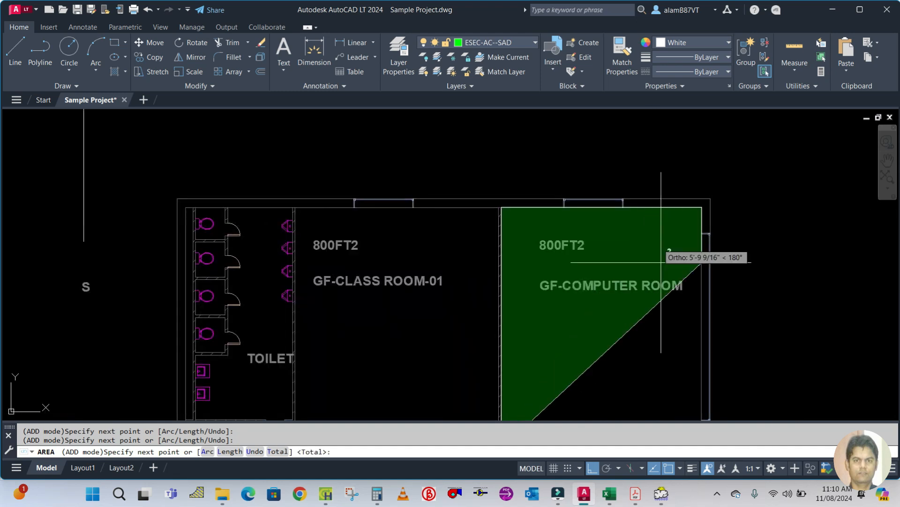
scroll(657, 301, up, 6)
scroll(654, 299, up, 3)
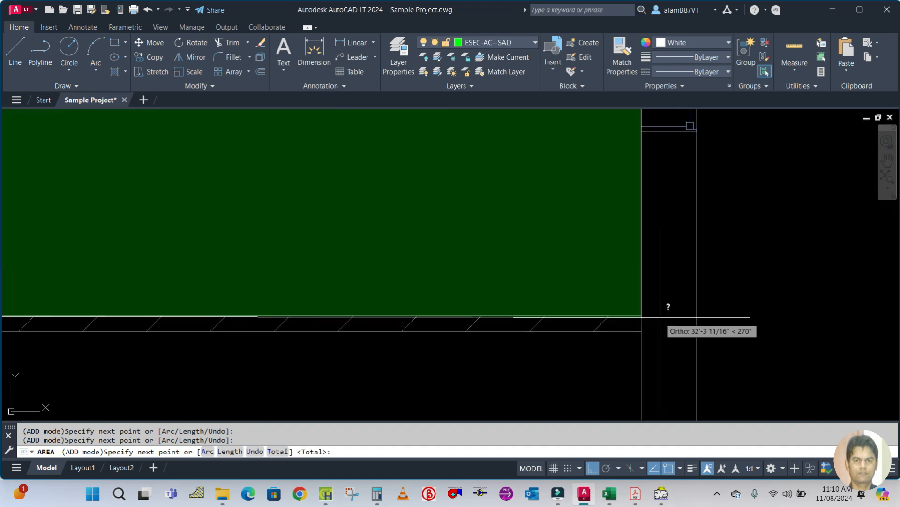
click(655, 317)
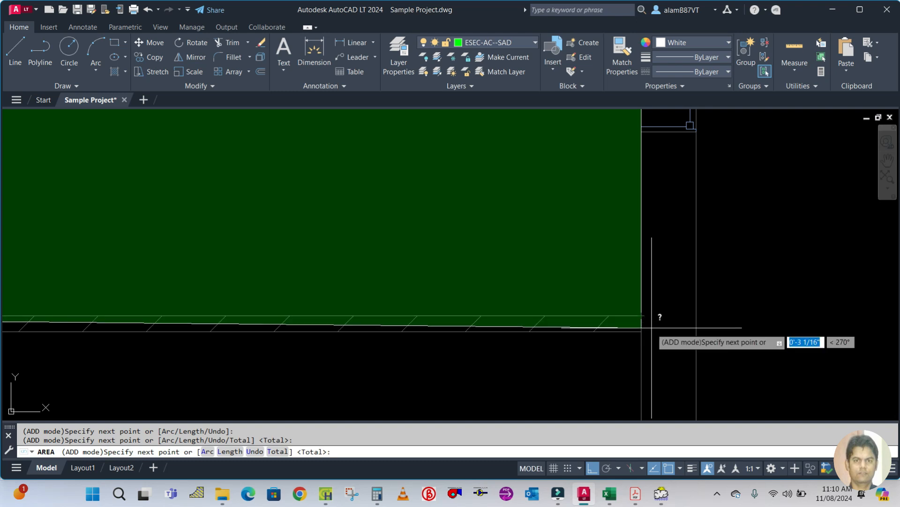
key(Return)
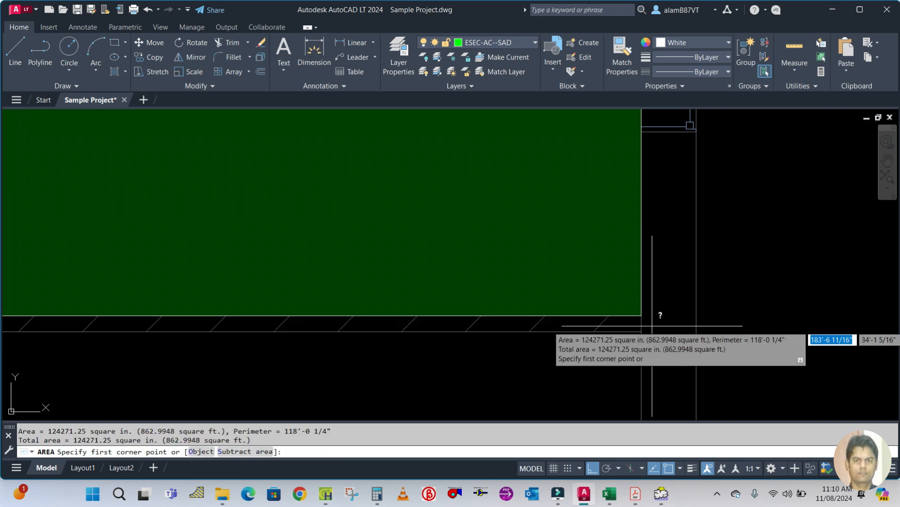
key(Escape)
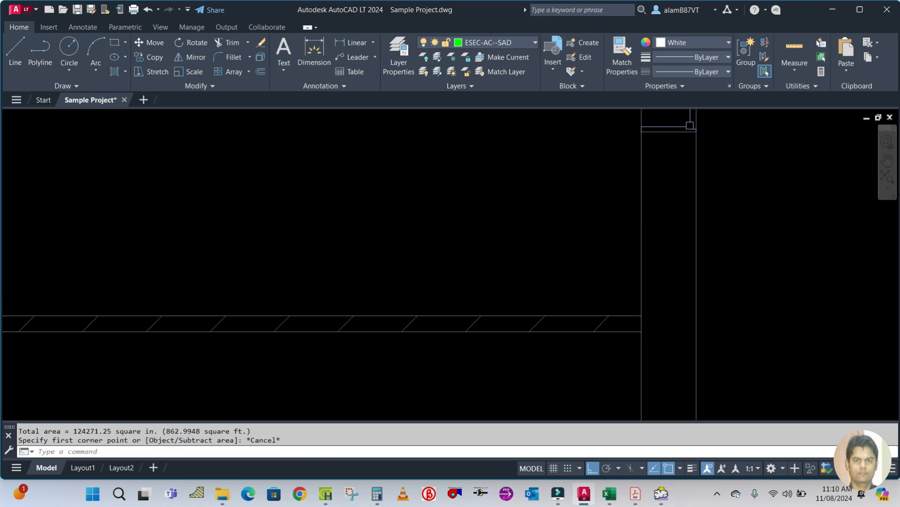
Set the computer room's floor area to 863 ft².
scroll(643, 346, down, 3)
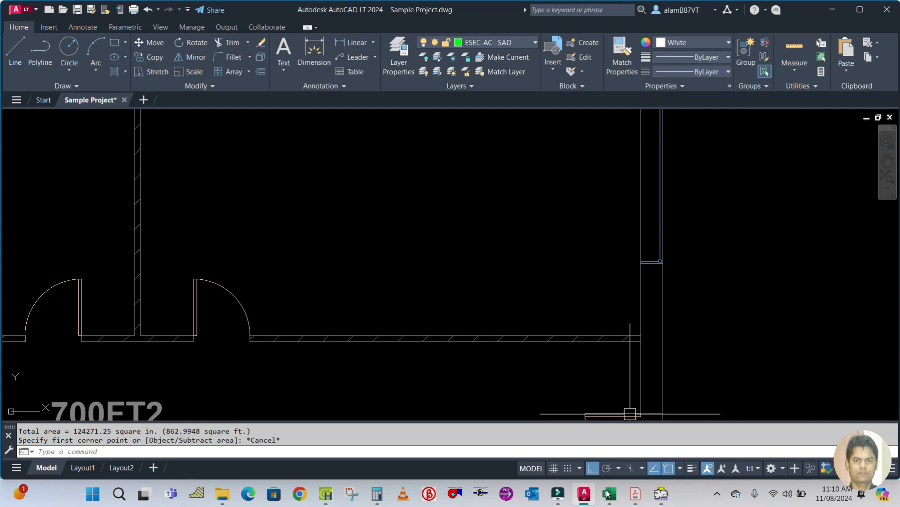
click(325, 494)
double_click(405, 196)
text(863.0)
click(397, 215)
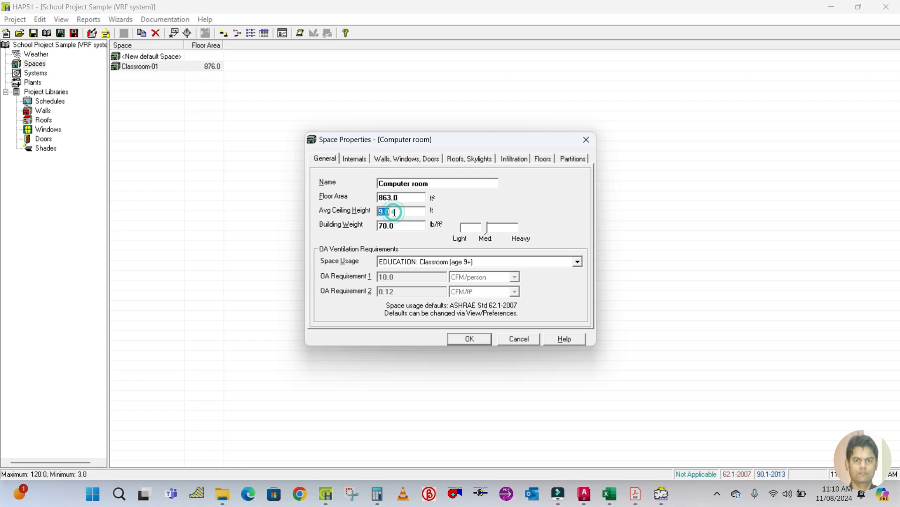
Check the people count in the Excel fresh air calculation sheet and set the computer room's occupancy to 21 people.
click(577, 262)
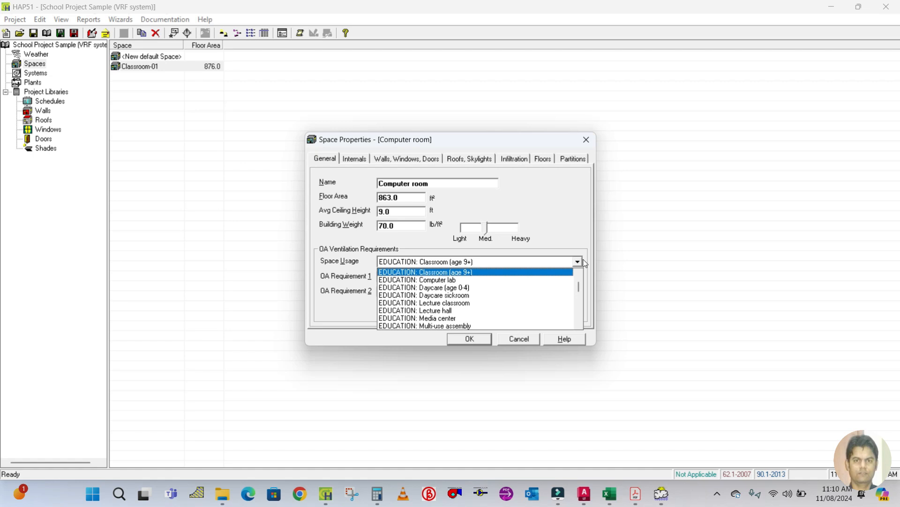
click(583, 261)
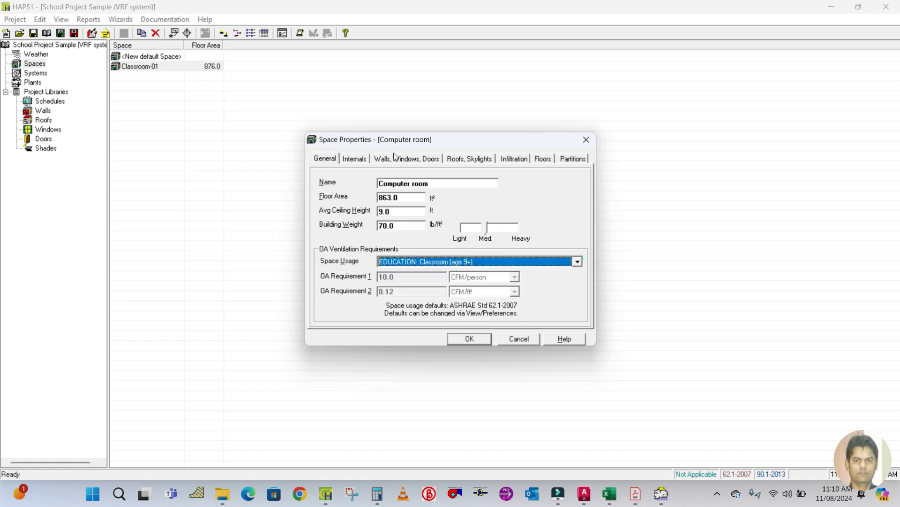
click(353, 160)
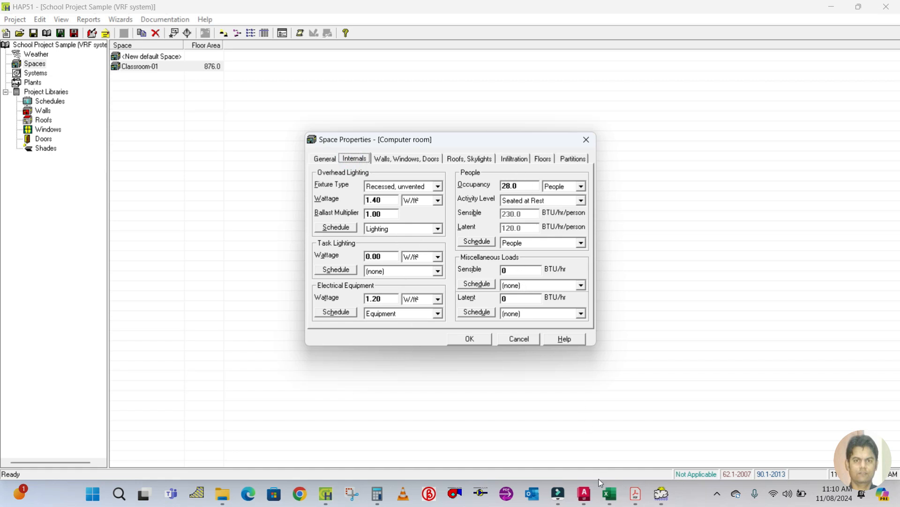
click(610, 494)
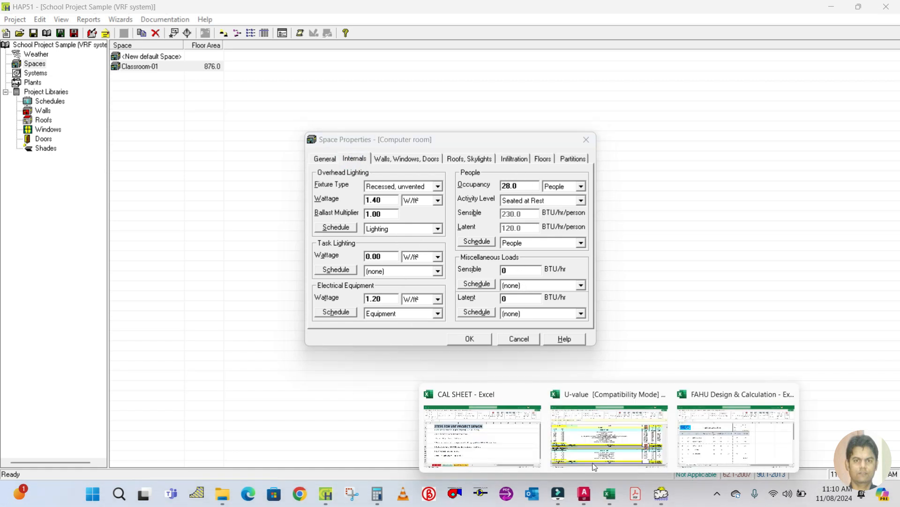
click(709, 459)
click(394, 276)
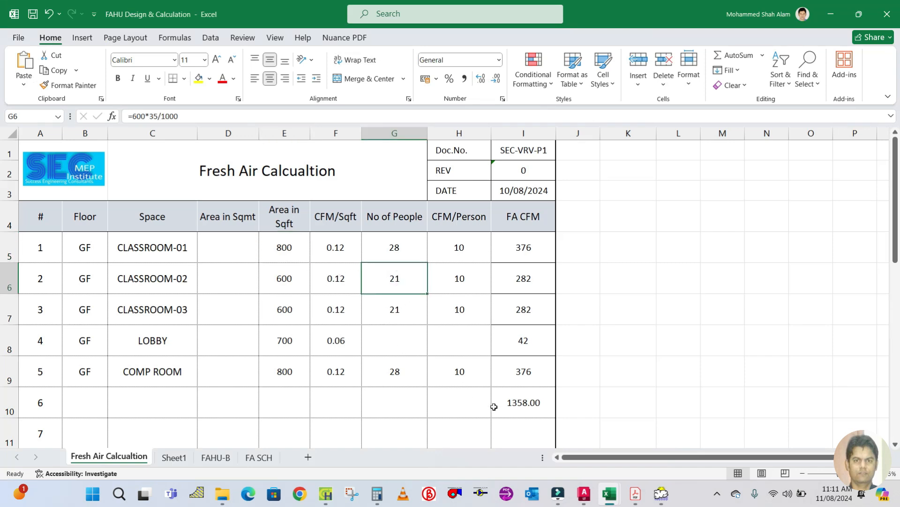
mouse_move(610, 490)
click(325, 493)
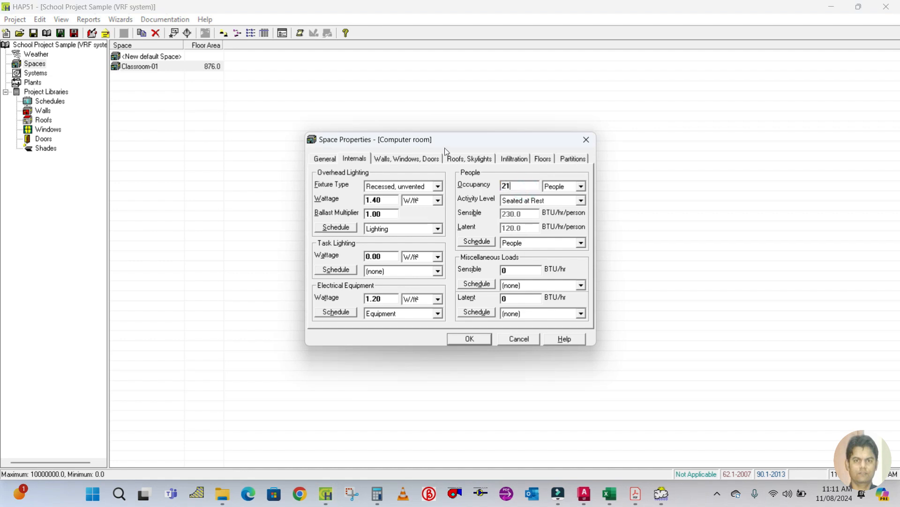
Open the walls, windows and doors page and measure the computer room's north wall with a linear dimension in AutoCAD.
click(412, 160)
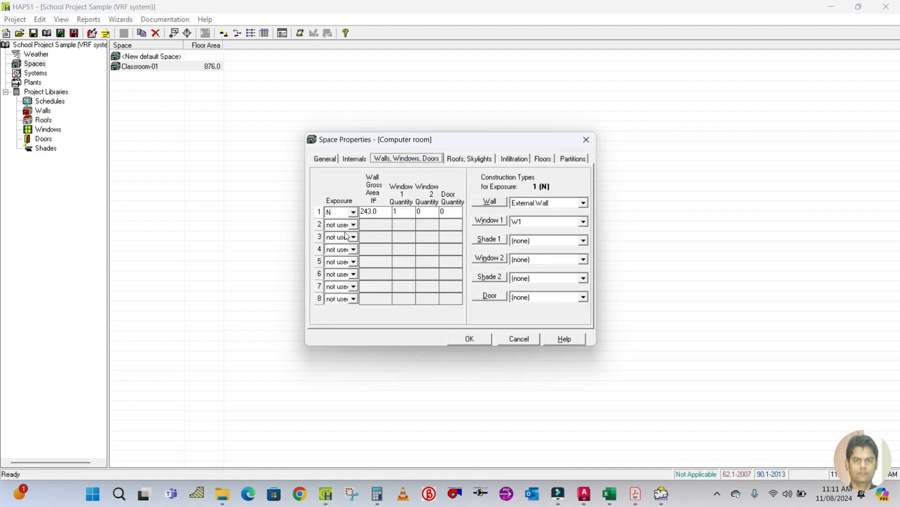
click(584, 493)
scroll(525, 282, up, 5)
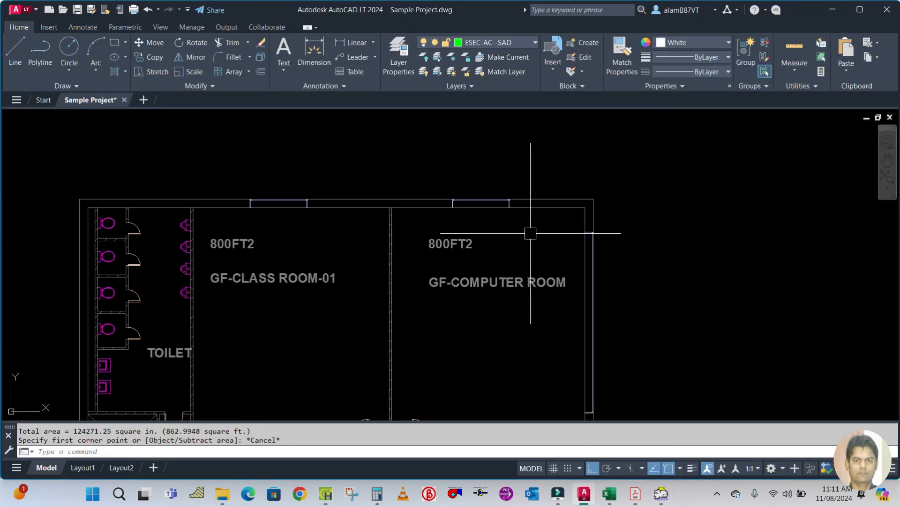
scroll(526, 265, down, 2)
text(DLI)
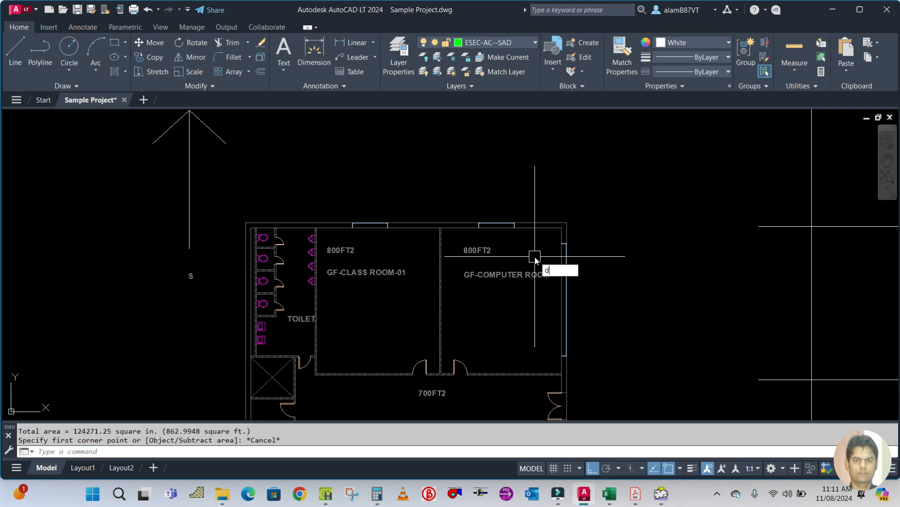
key(Return)
scroll(505, 253, up, 3)
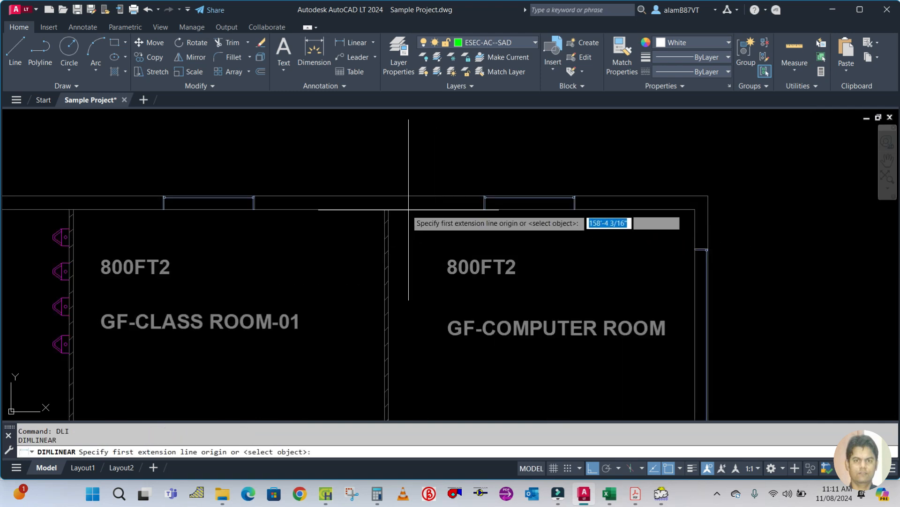
click(388, 209)
click(695, 209)
click(657, 163)
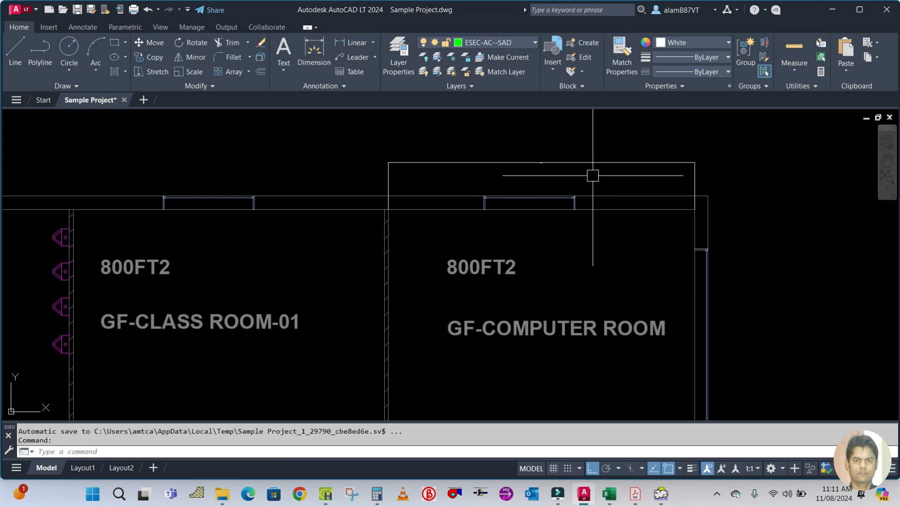
click(572, 160)
key(Escape)
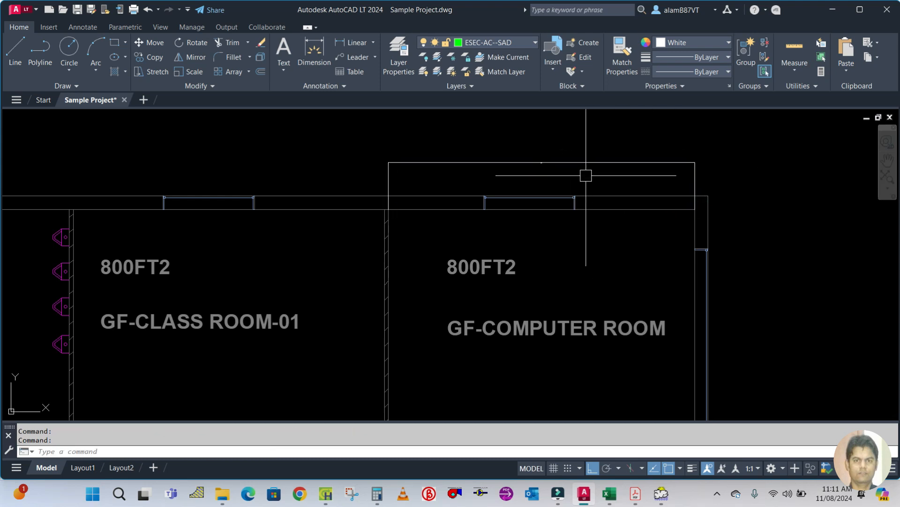
click(576, 164)
text(e)
key(Return)
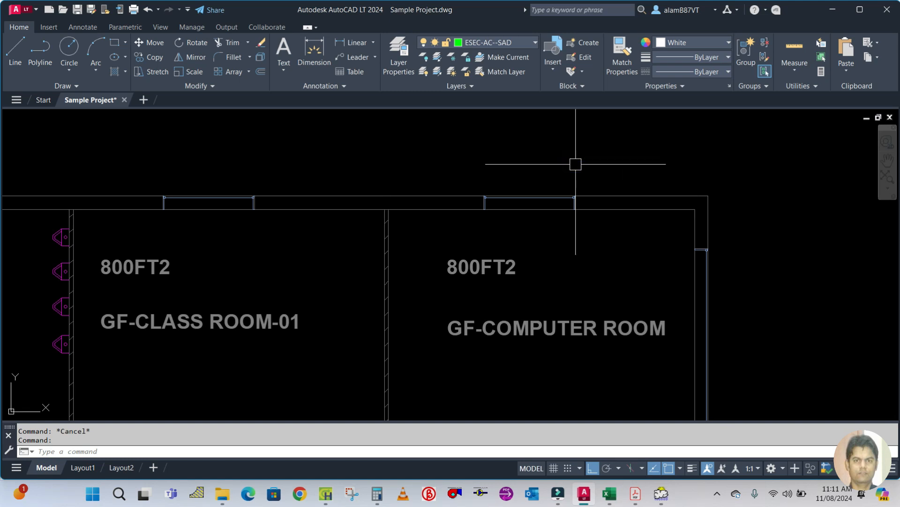
Re-measure the computer room's north wall with a linear dimension, then erase the dimension.
text(DIMLI)
key(Return)
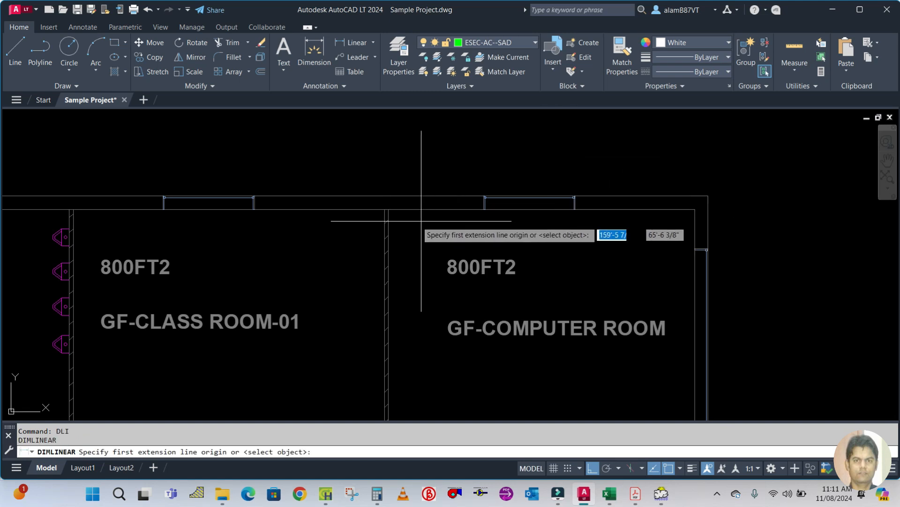
click(386, 229)
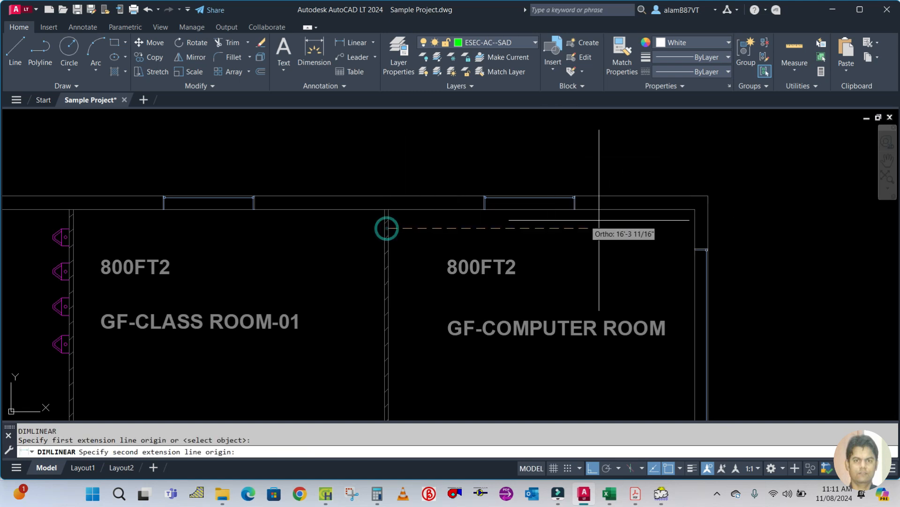
click(694, 229)
click(684, 167)
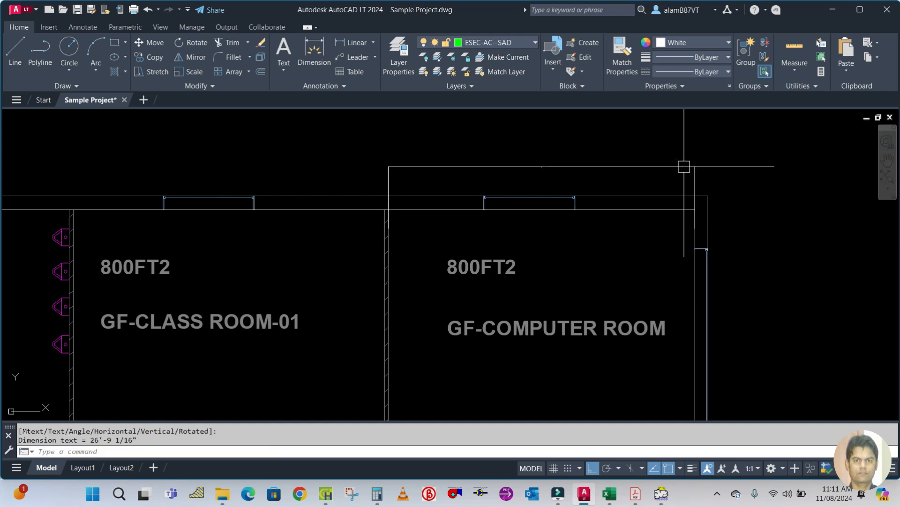
click(567, 166)
text(E)
key(Return)
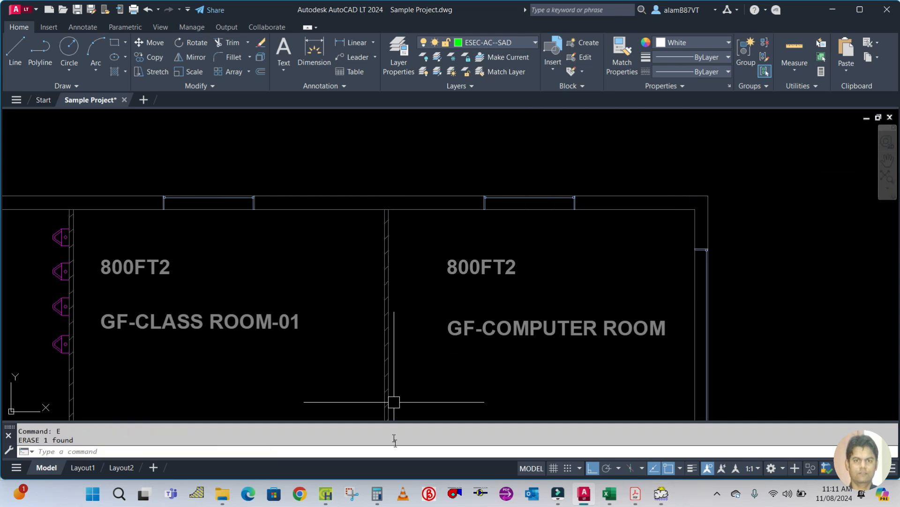
Calculate the north wall's gross area as 26 × 9 in the Calculator.
click(327, 498)
click(378, 494)
click(175, 254)
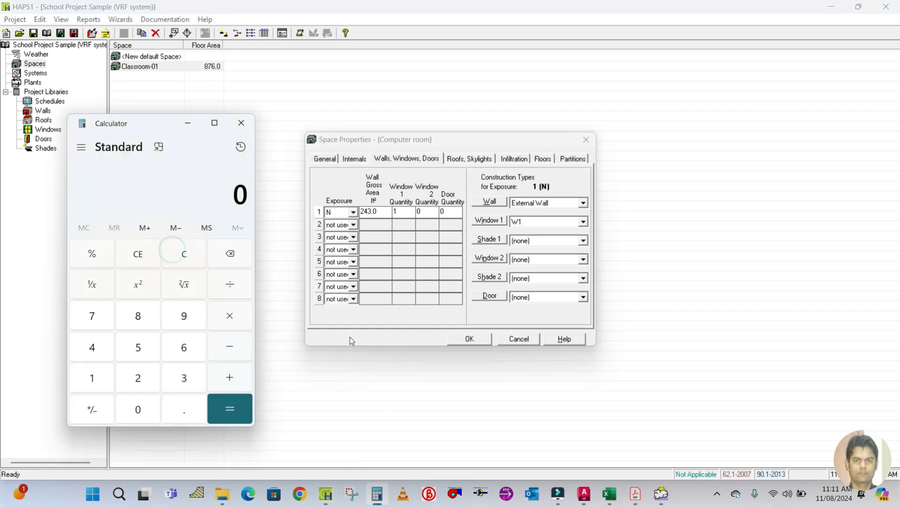
click(350, 337)
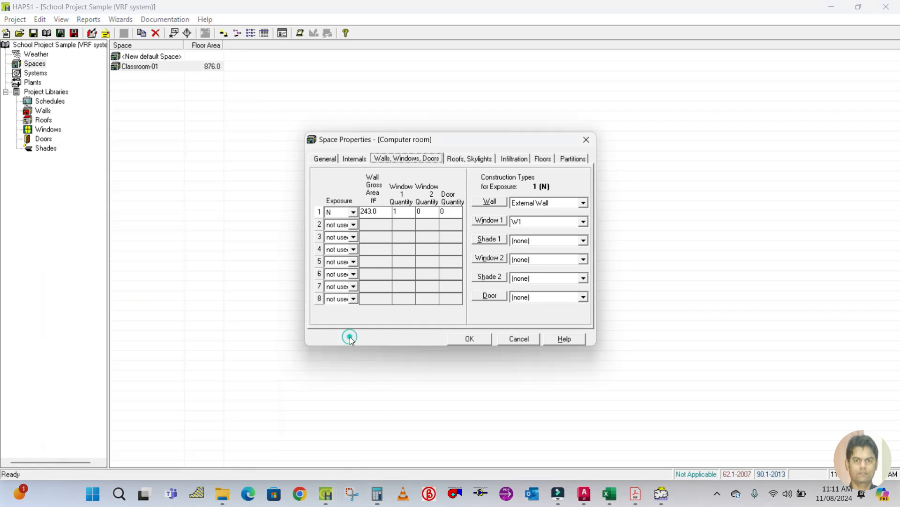
click(371, 486)
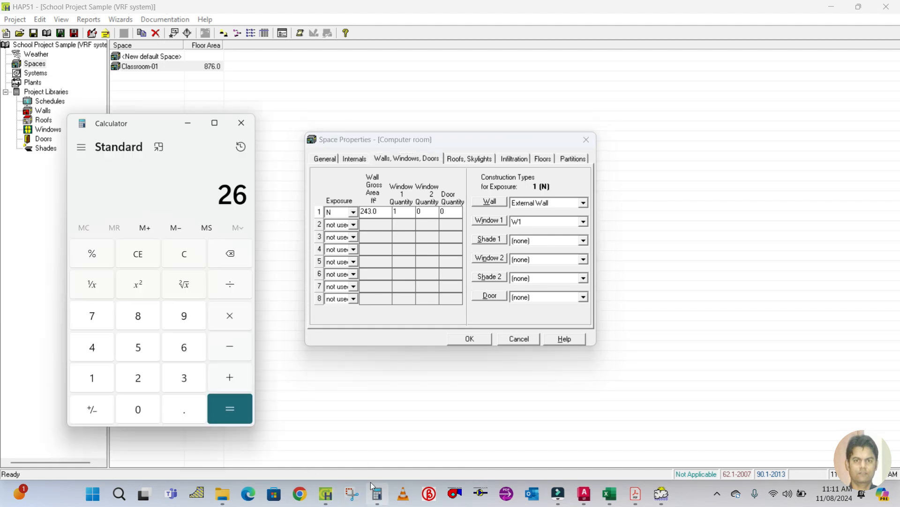
drag(161, 125, 169, 123)
key(asterisk)
key(9)
key(Return)
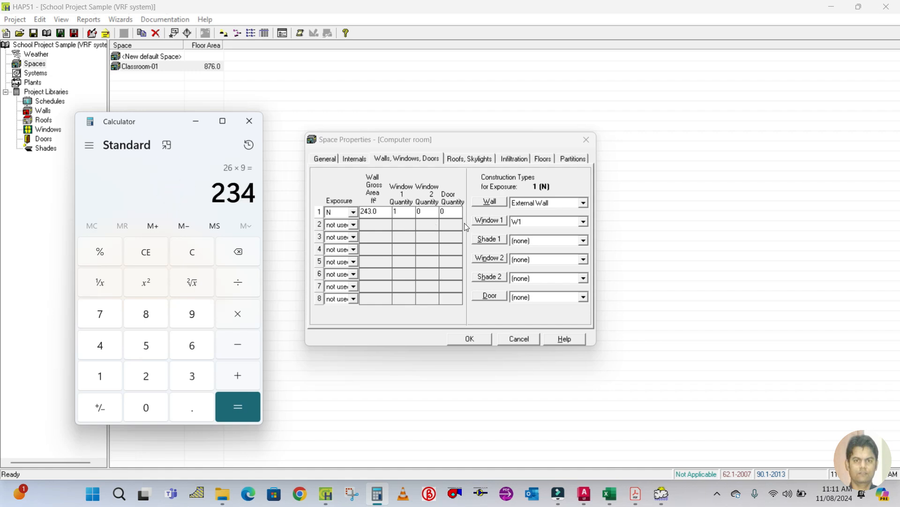
Add a second wall row for the computer room with E exposure.
click(386, 214)
key(Tab)
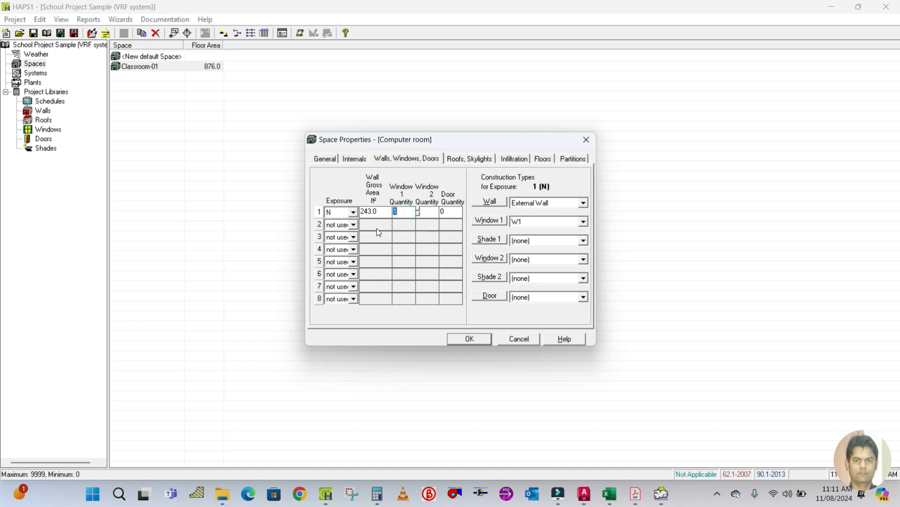
click(354, 225)
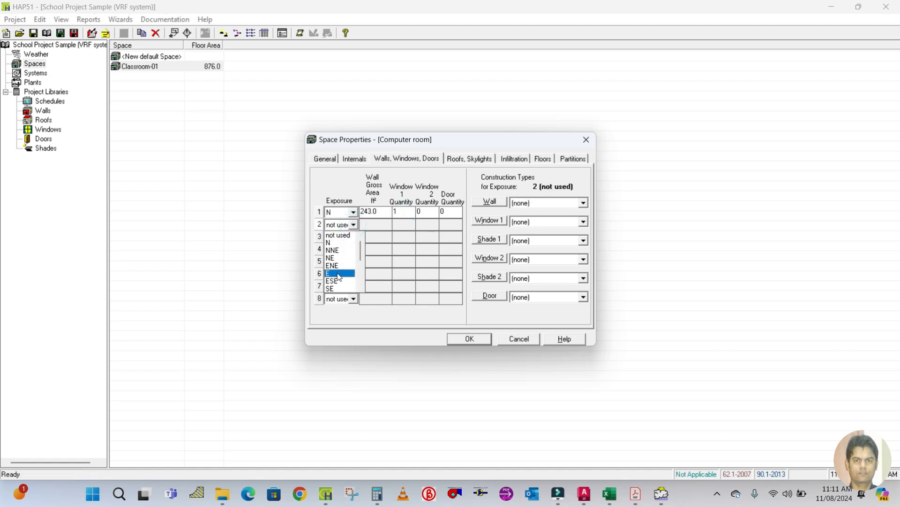
click(338, 265)
click(372, 226)
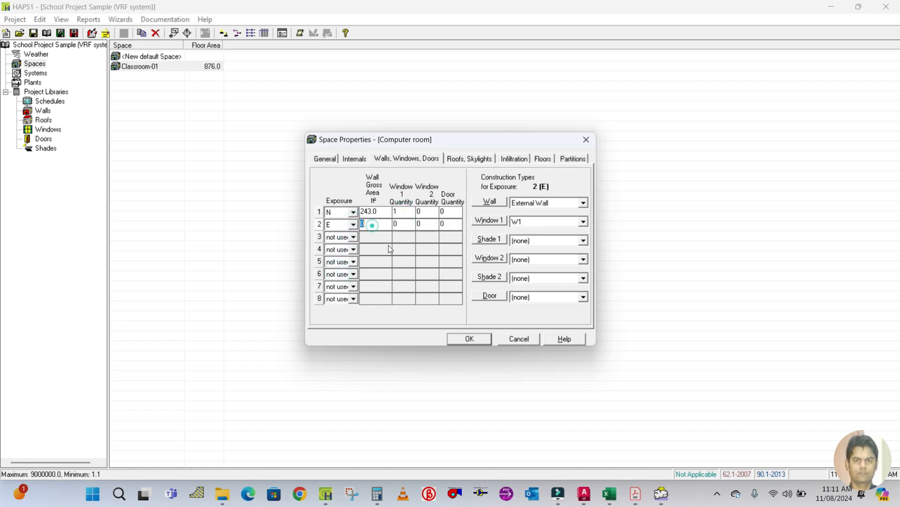
Measure the computer room's east wall with a linear dimension in AutoCAD and erase the dimension.
click(583, 493)
scroll(588, 407, down, 5)
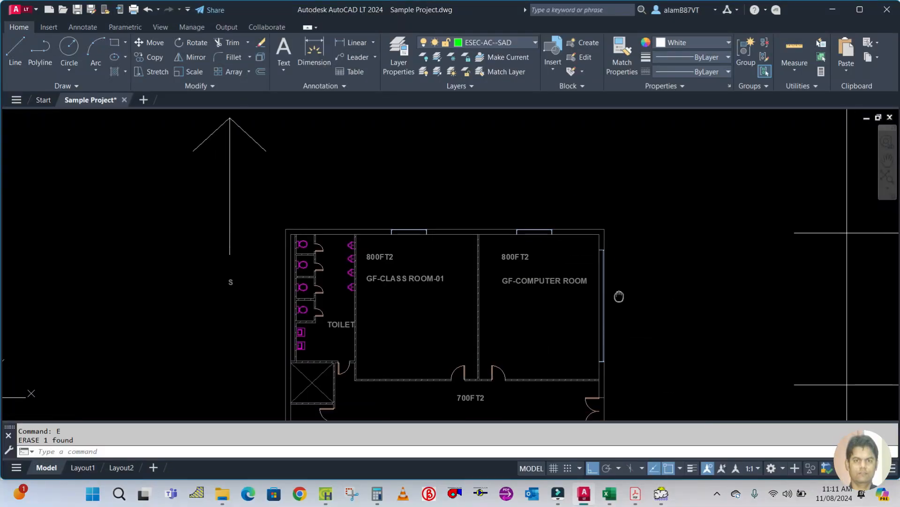
text(dli)
key(Return)
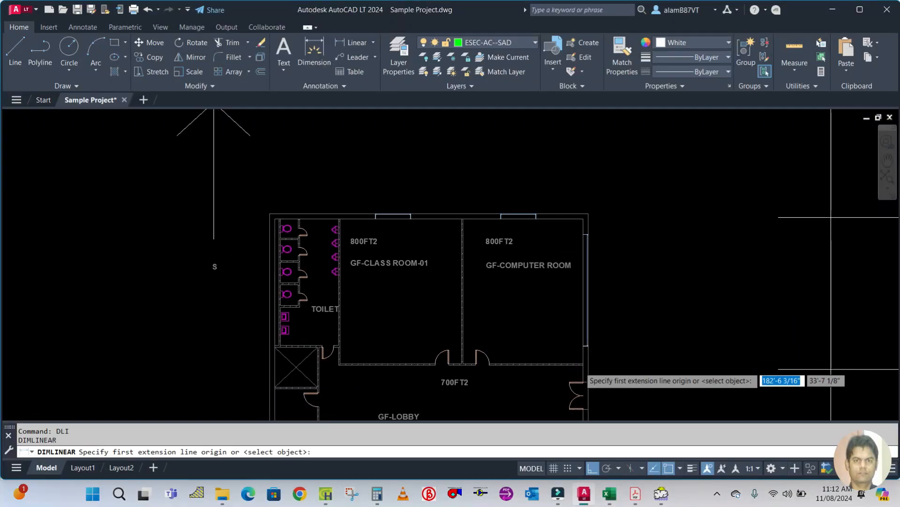
scroll(574, 328, up, 5)
click(577, 341)
scroll(578, 341, down, 3)
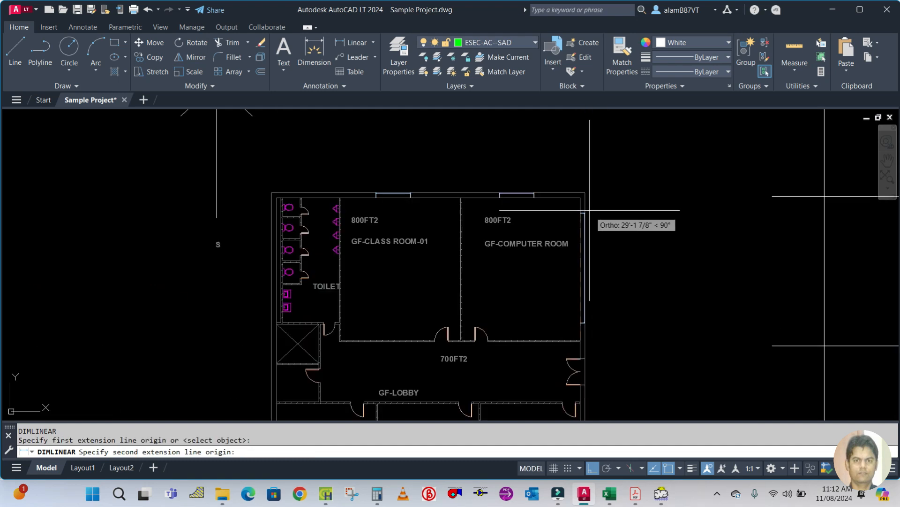
click(580, 197)
click(615, 196)
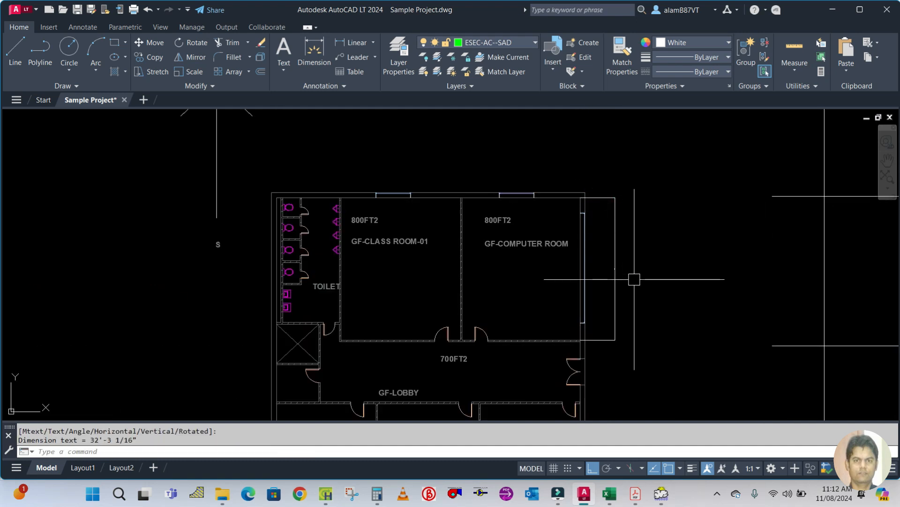
click(620, 287)
text(E)
key(Return)
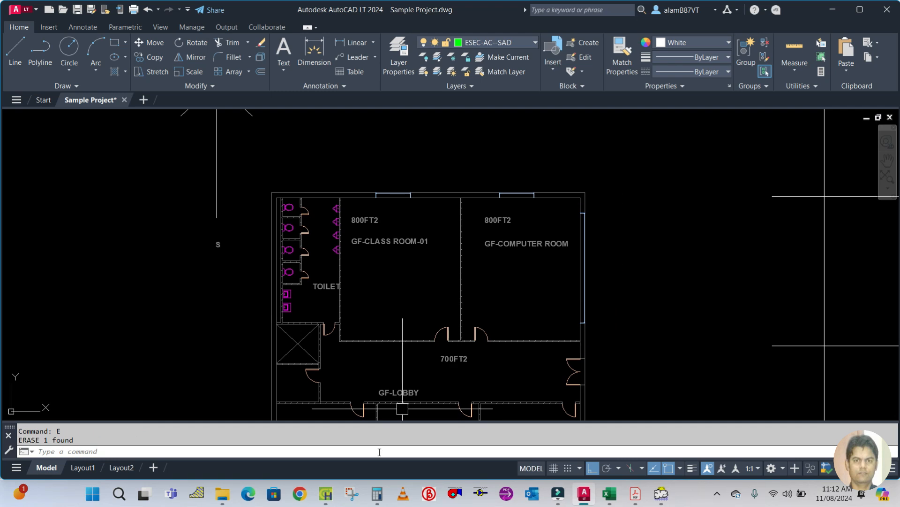
Calculate the east wall's gross area as 32 × 9 in the Calculator.
click(328, 503)
click(376, 496)
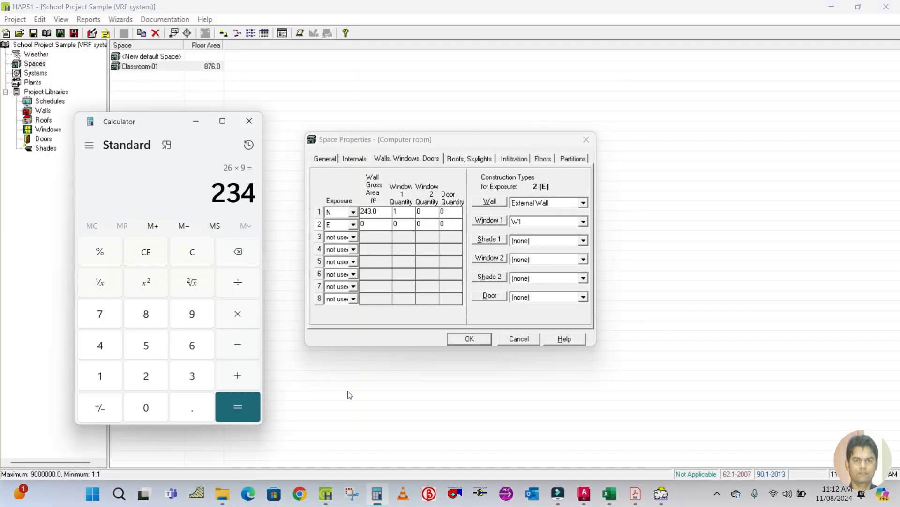
click(199, 250)
text(32)
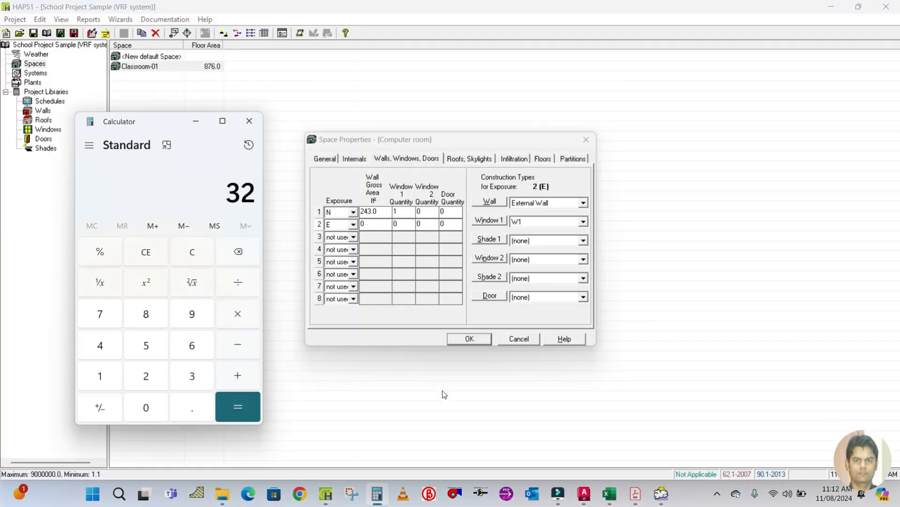
text( × 9)
key(Return)
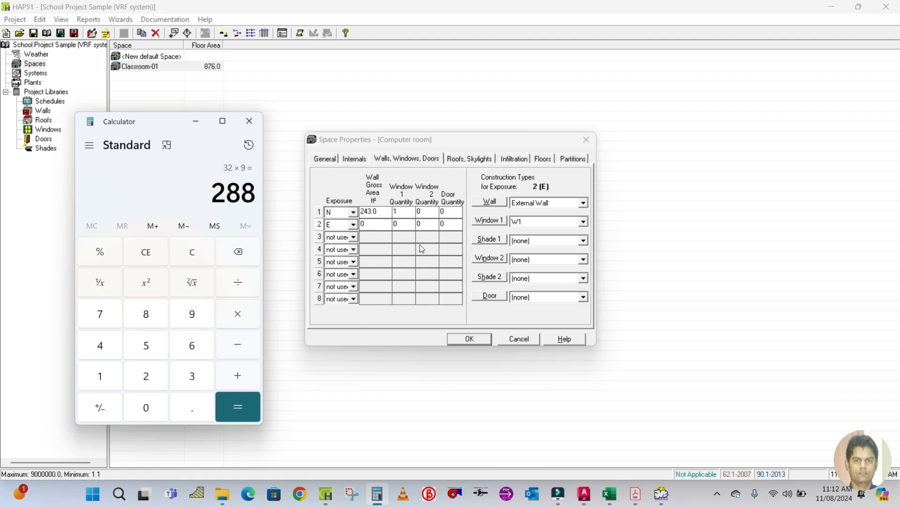
Enter 288 as the east wall's gross area and set its Window 1 quantity to 1.
click(375, 229)
click(370, 228)
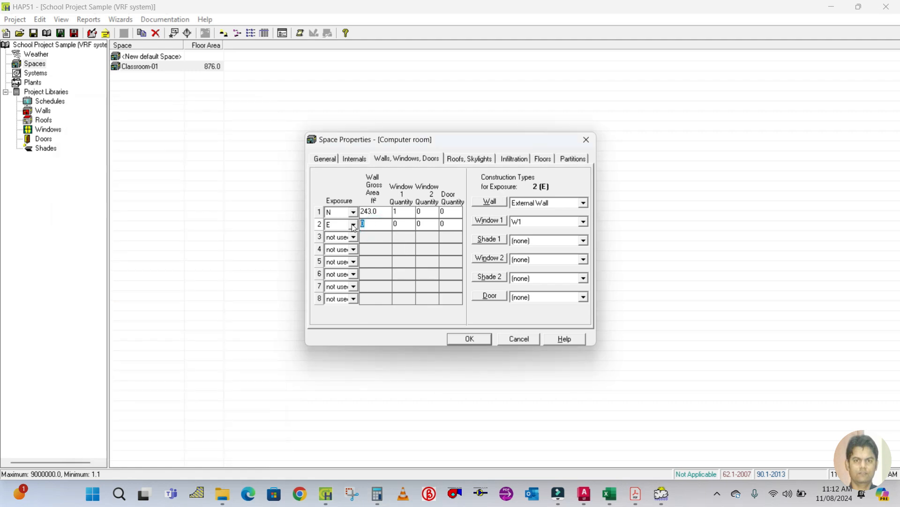
click(408, 224)
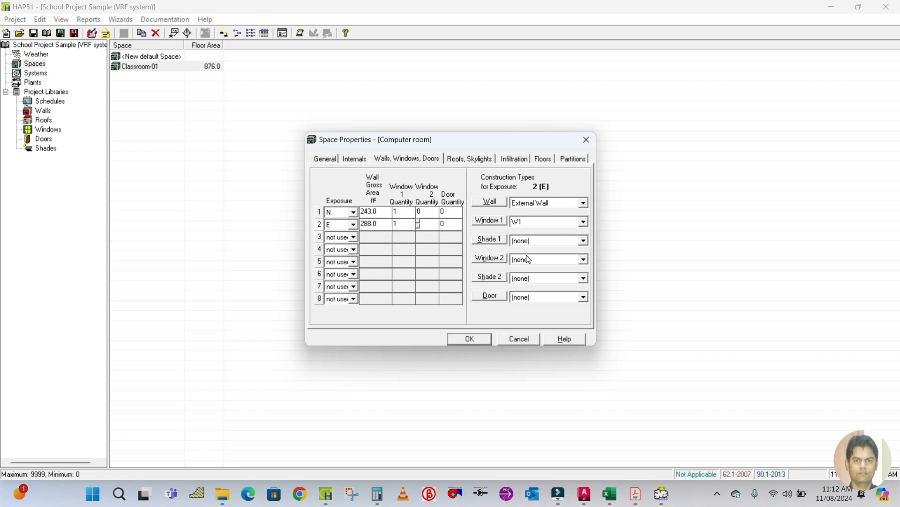
Create a new window construction for the east wall's Window 1 and name it W2.
click(538, 225)
click(539, 240)
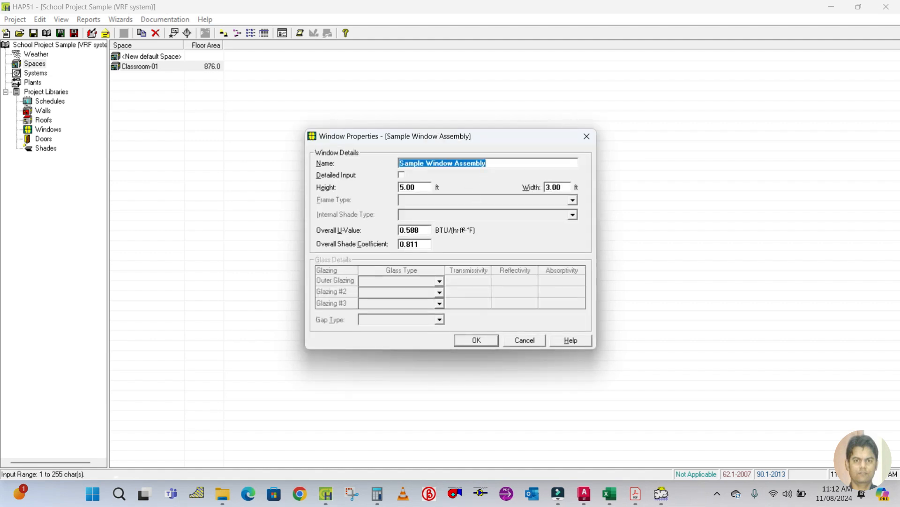
text(W2)
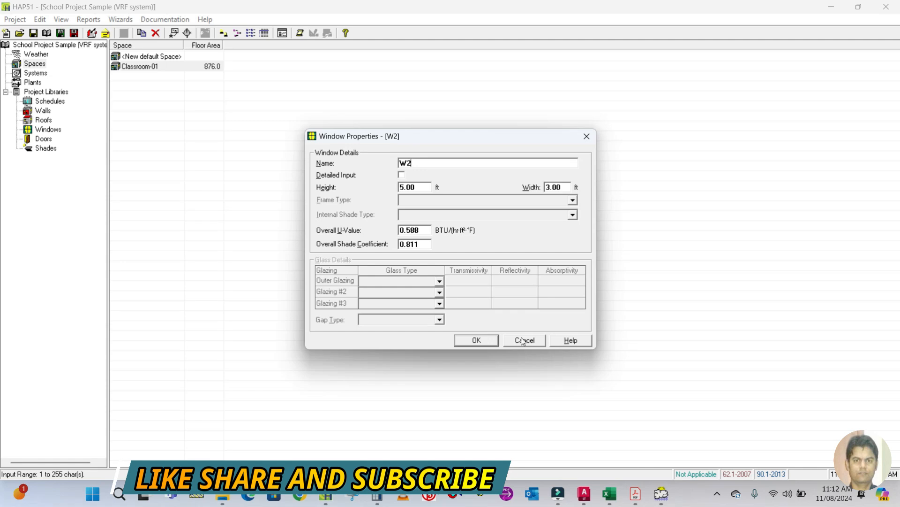
Measure the computer room's east window width with a linear dimension in AutoCAD, then erase the dimension.
click(585, 494)
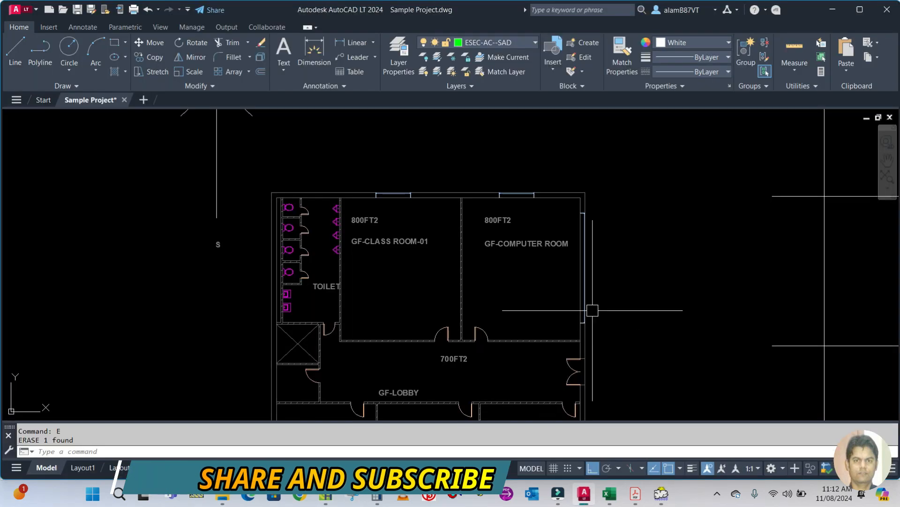
text(DLI)
key(Return)
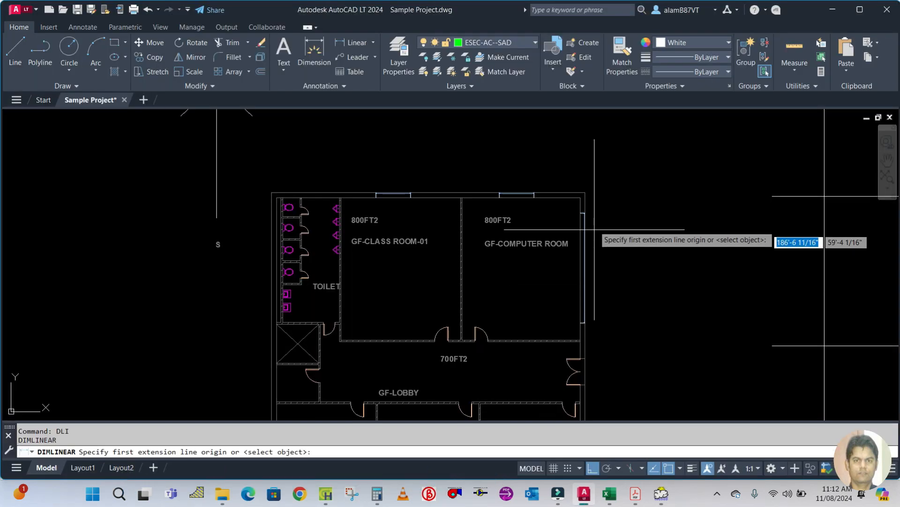
click(584, 213)
click(585, 322)
click(586, 323)
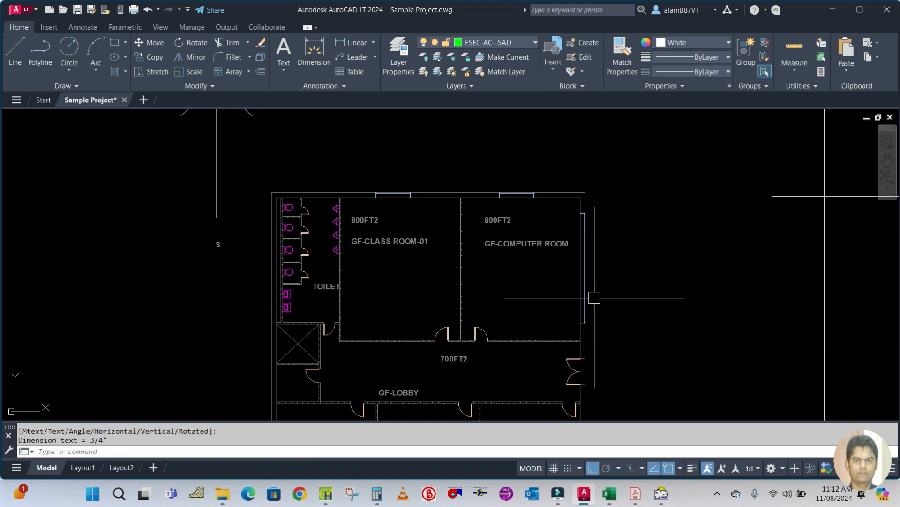
key(Escape)
scroll(579, 297, up, 4)
key(Return)
click(571, 355)
scroll(574, 352, down, 3)
scroll(569, 300, up, 3)
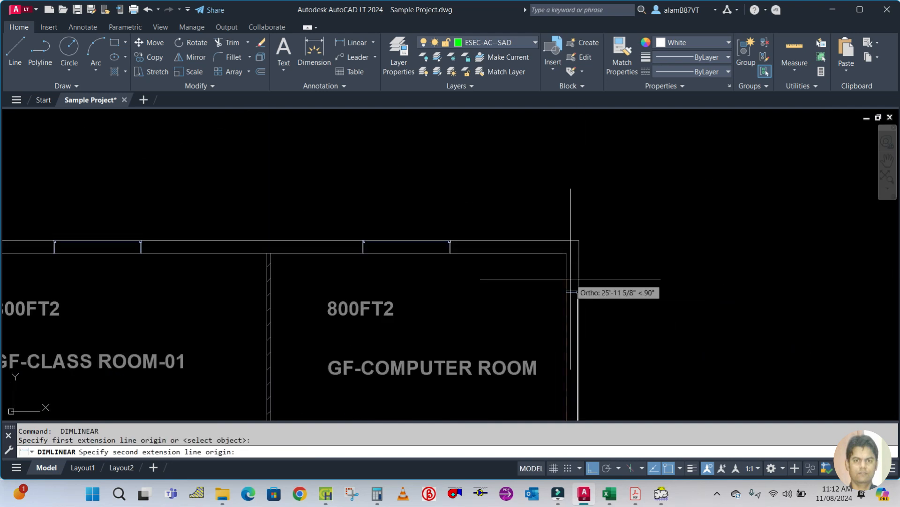
click(566, 292)
click(522, 291)
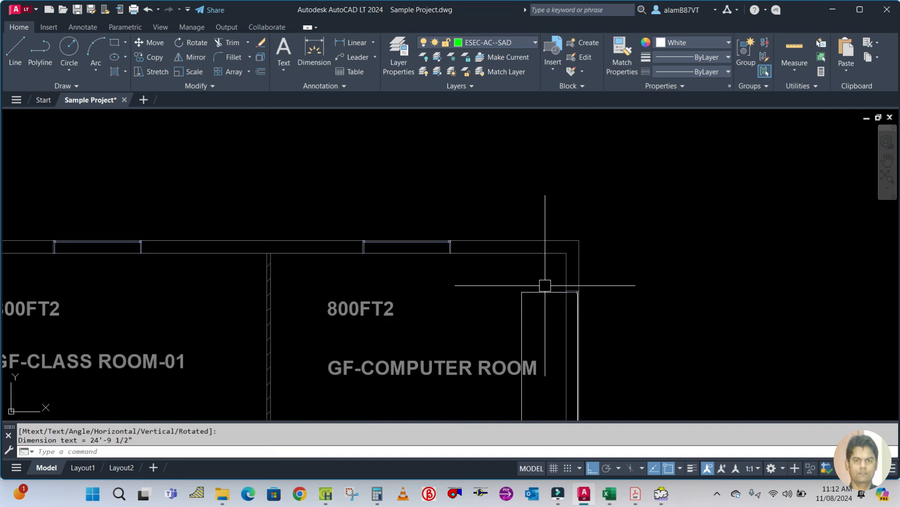
click(536, 287)
text(e)
key(Return)
scroll(525, 267, down, 4)
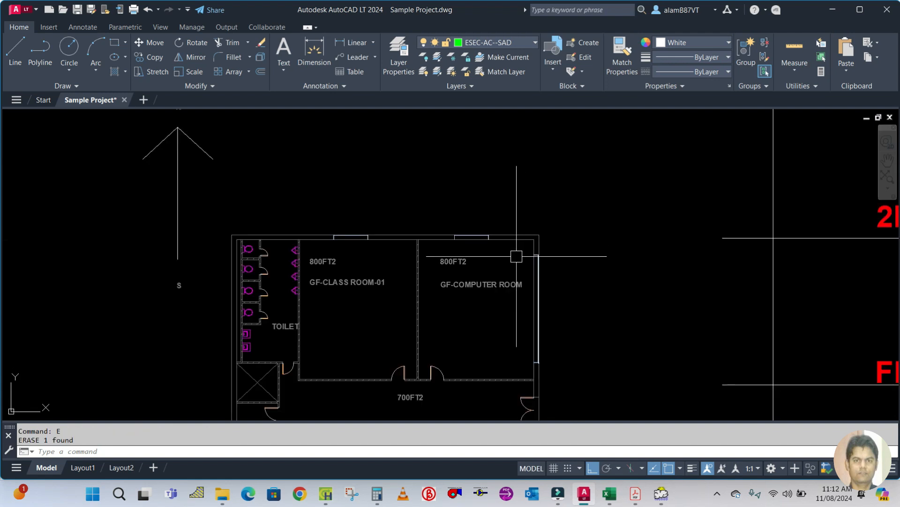
Set the W2 window width to 24 ft and save the window properties.
click(326, 494)
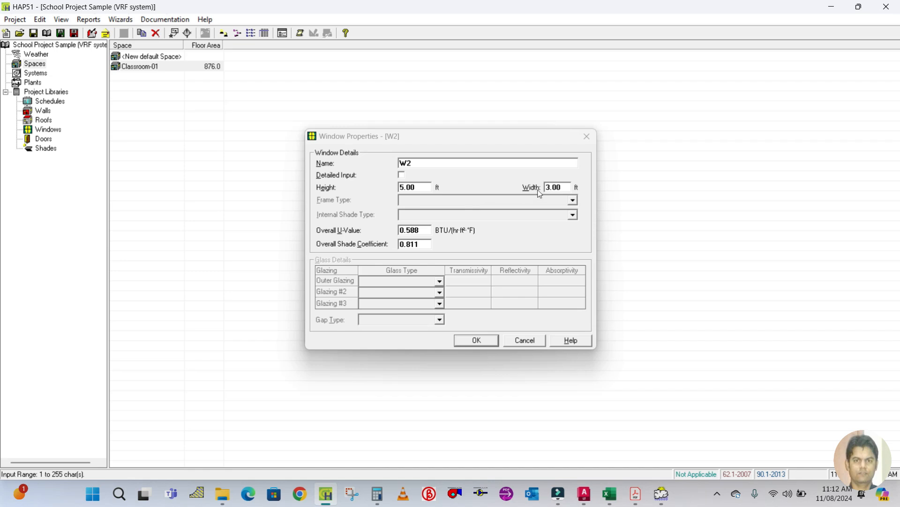
click(562, 187)
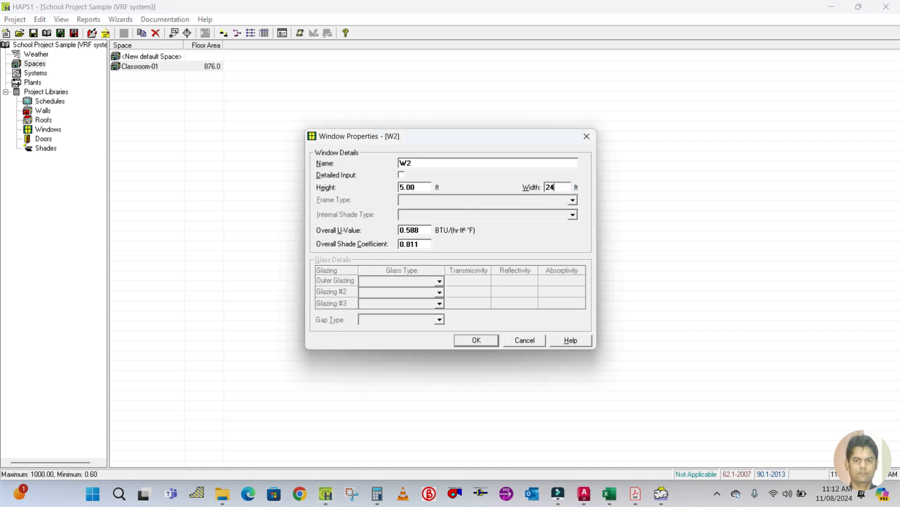
click(425, 188)
click(464, 340)
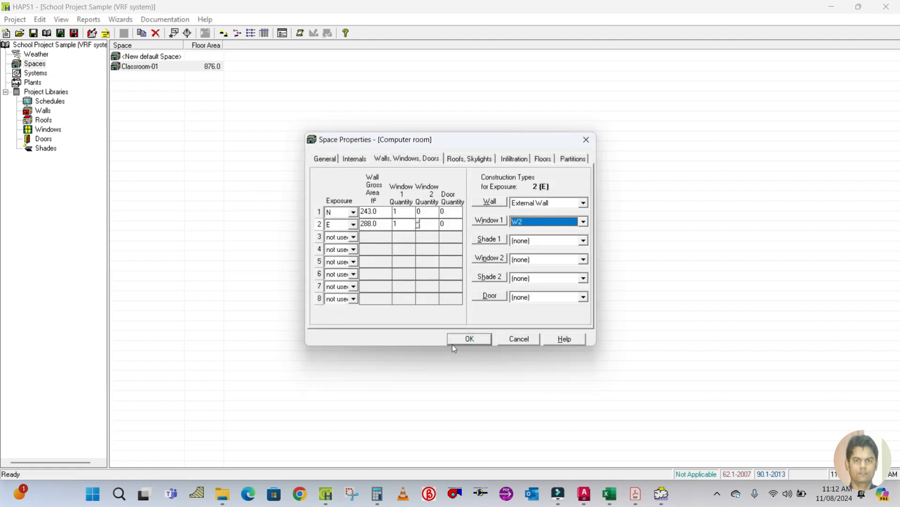
Set the computer room's roof gross area to 863 ft², checking the floor area on the General tab.
click(451, 158)
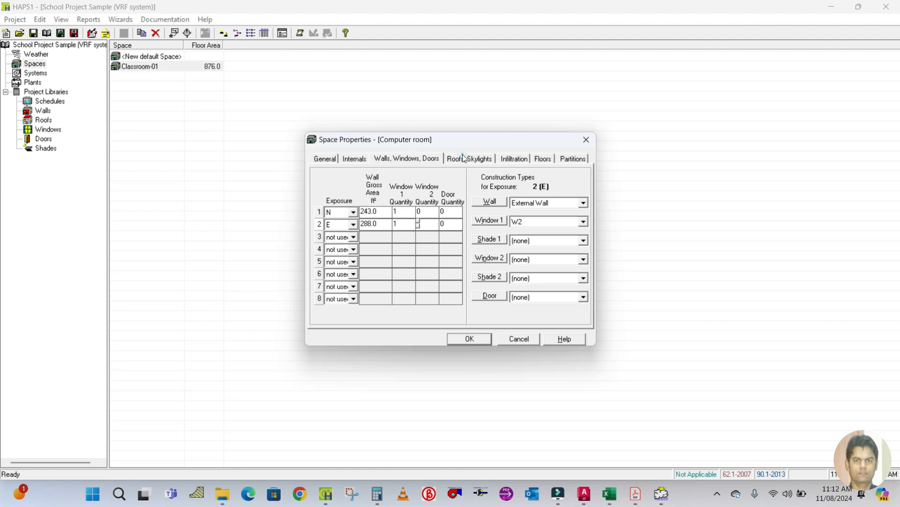
double_click(381, 221)
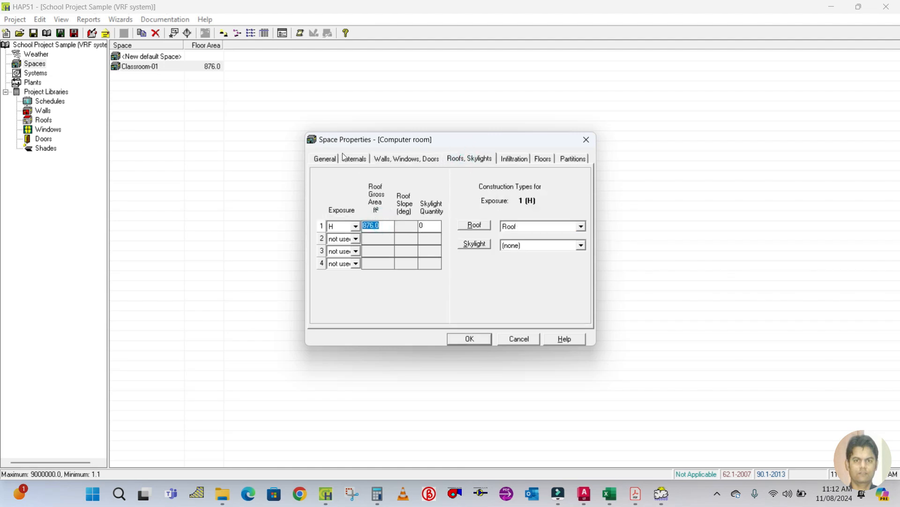
click(325, 158)
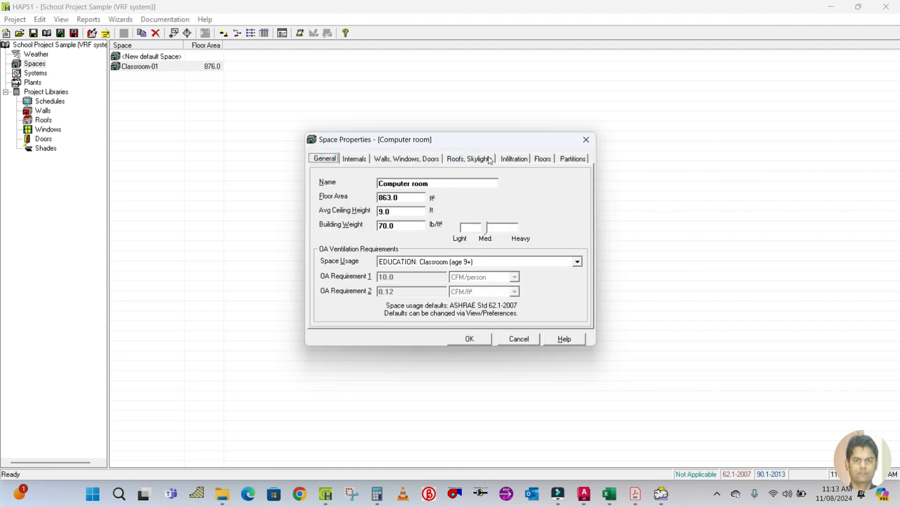
click(469, 158)
click(381, 227)
drag(386, 223, 352, 222)
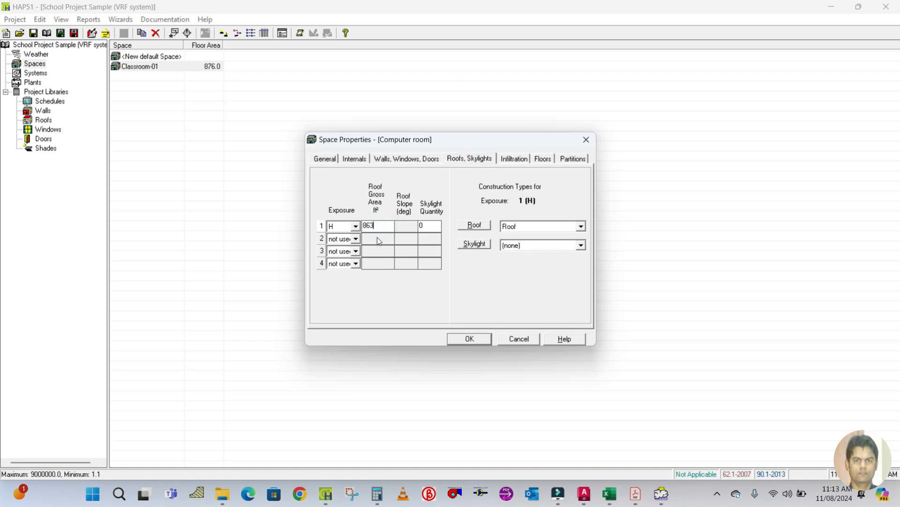
Review the floor settings, set the Partition 1 wall partition area to 0, and save the Computer room space.
click(522, 161)
click(544, 161)
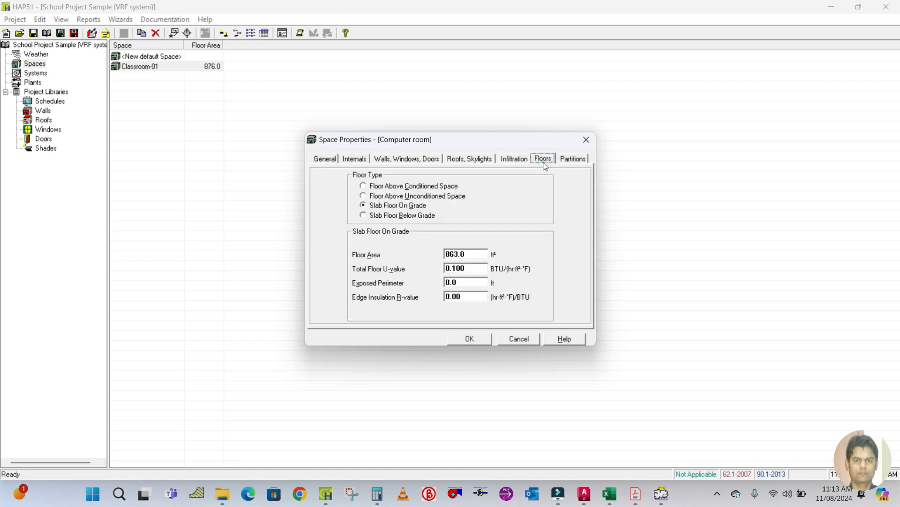
double_click(473, 254)
click(568, 159)
double_click(436, 226)
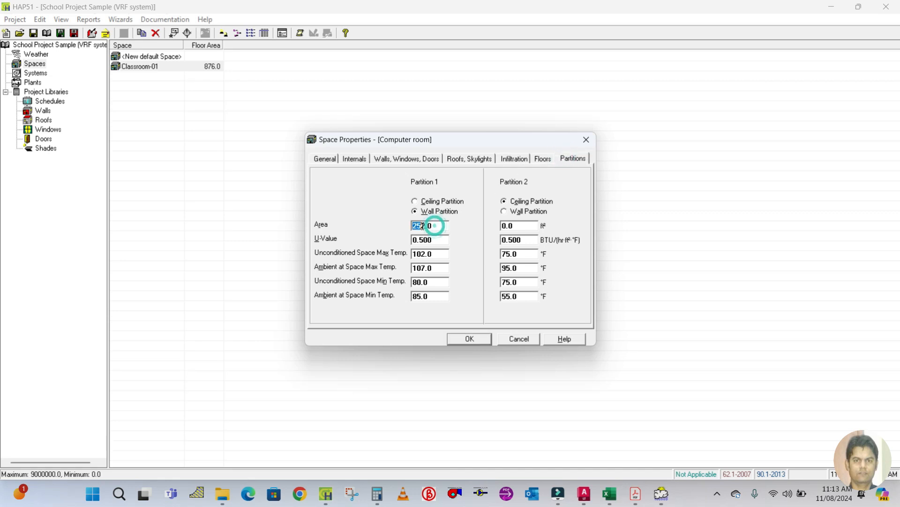
drag(449, 227, 398, 218)
click(469, 338)
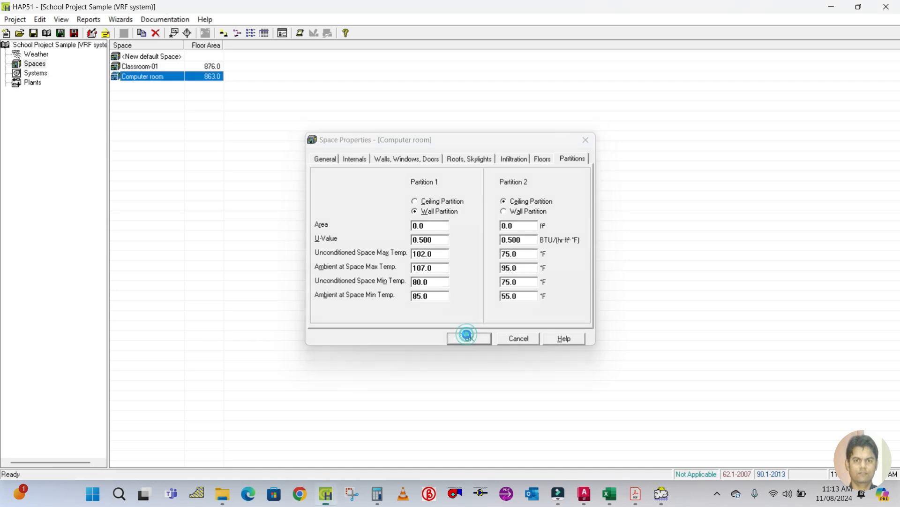
Switch to the AutoCAD drawing and bring the lower classrooms into view.
click(662, 498)
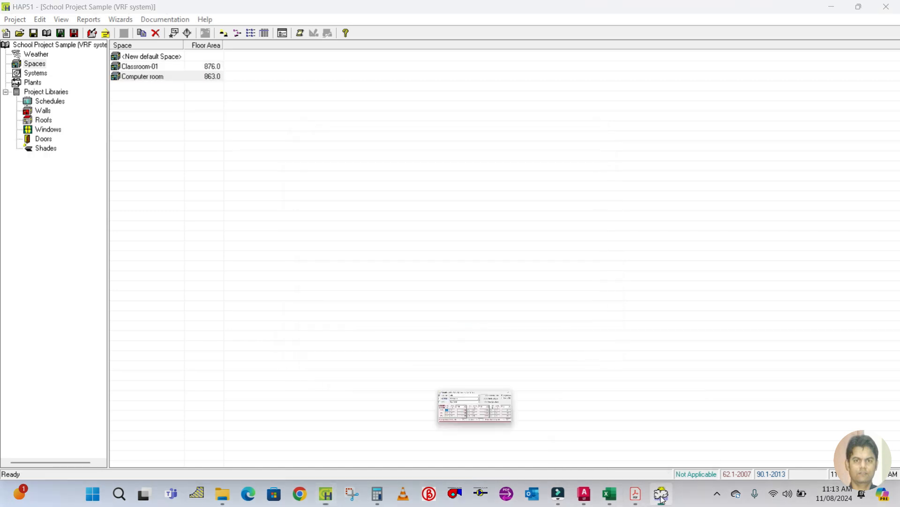
click(473, 117)
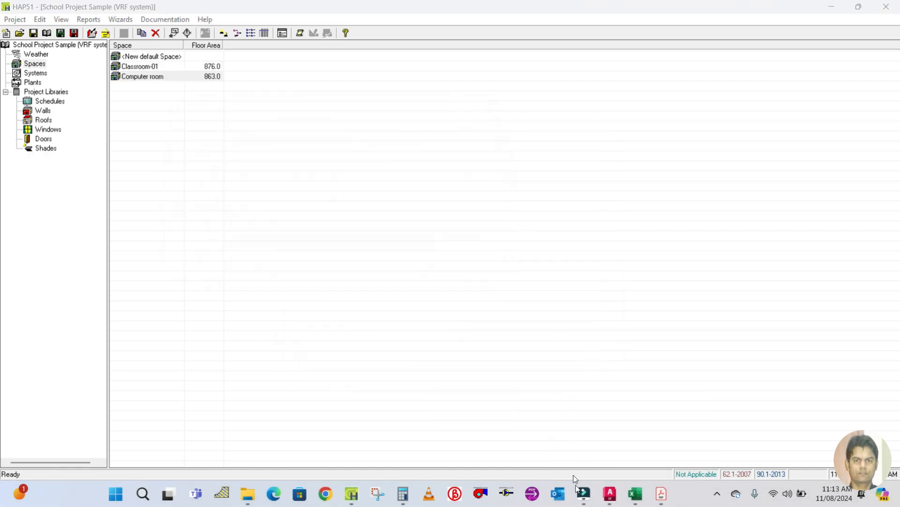
click(605, 500)
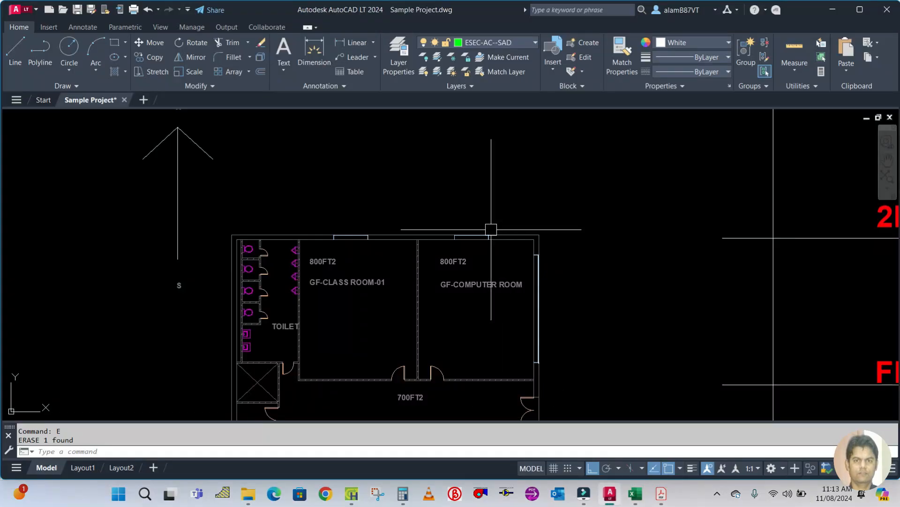
scroll(491, 220, down, 4)
scroll(469, 360, up, 4)
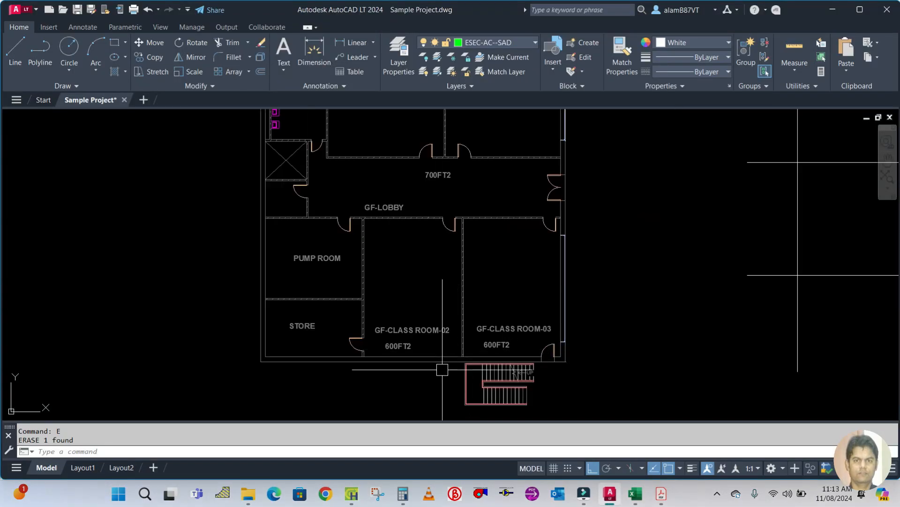
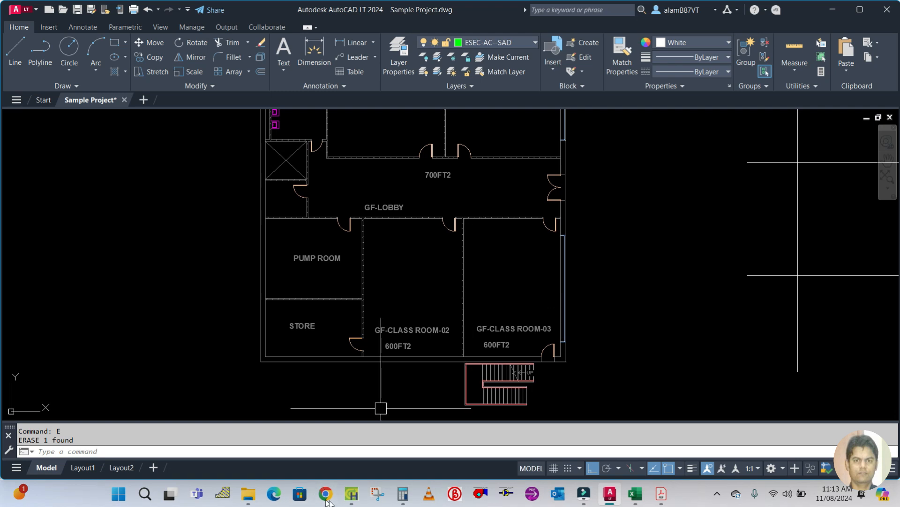
Duplicate the Classroom-01 space and rename the copy Classroom-02.
click(351, 493)
click(147, 68)
right_click(148, 68)
click(179, 74)
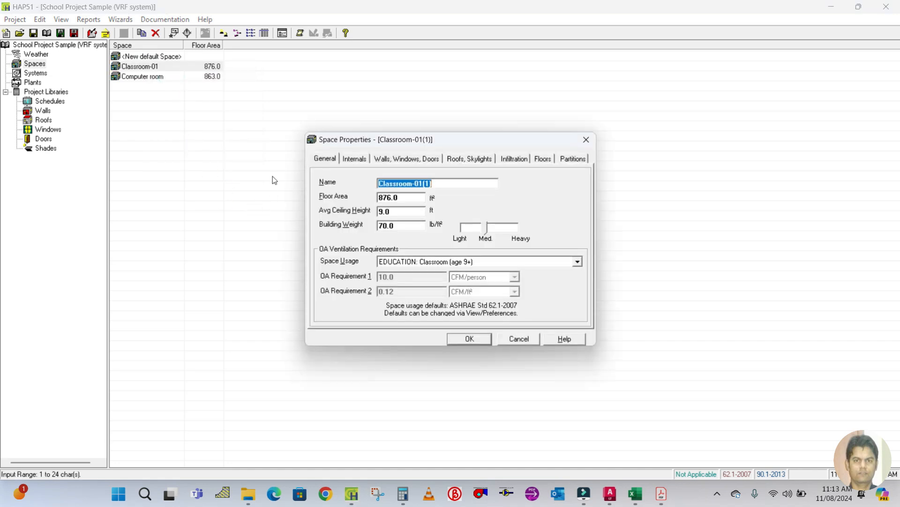
click(445, 182)
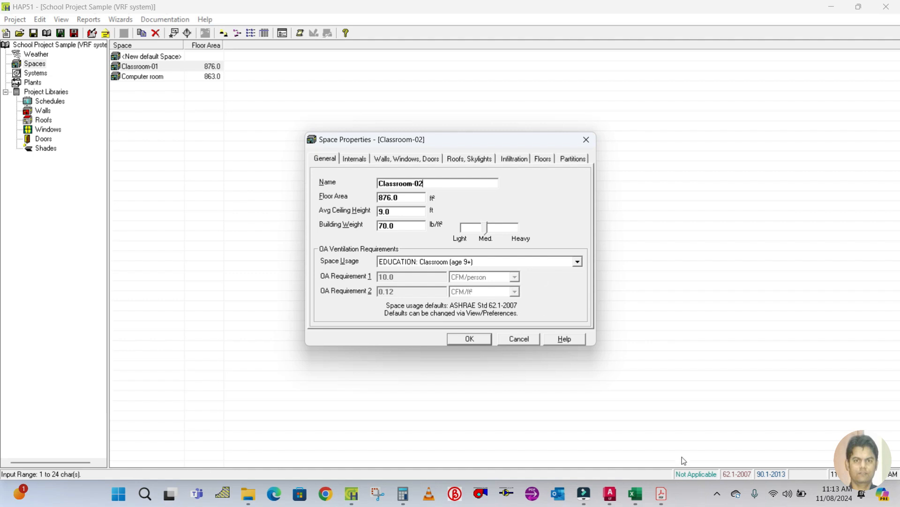
Look up Classroom-02's area in the fresh air calculation sheet and set its floor area to 600 ft².
click(610, 493)
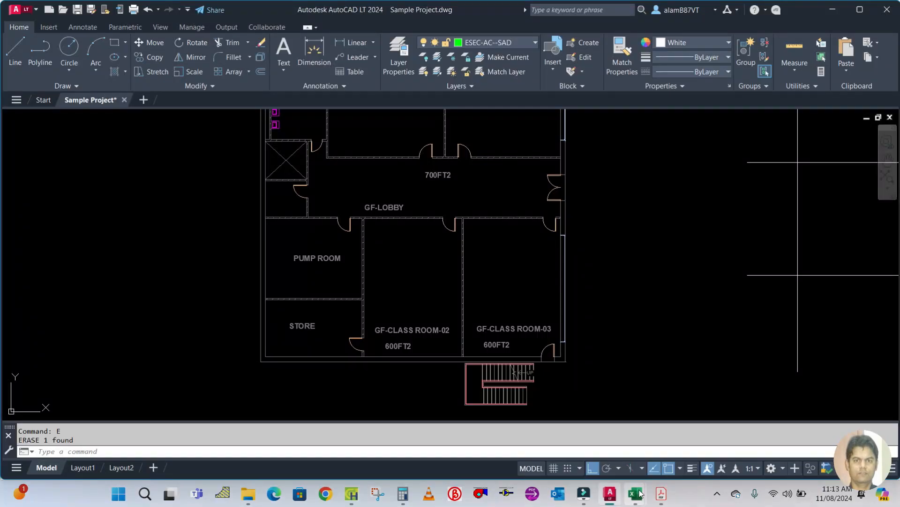
mouse_move(642, 496)
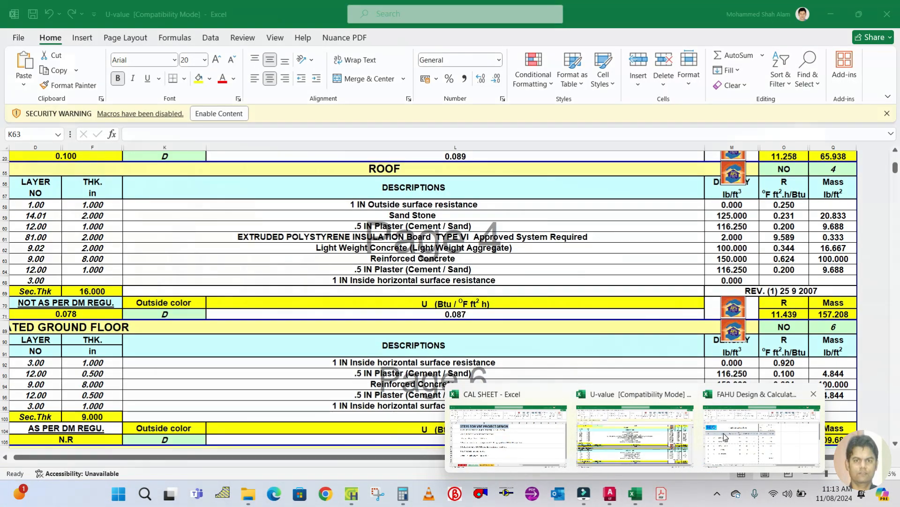
click(762, 433)
click(180, 305)
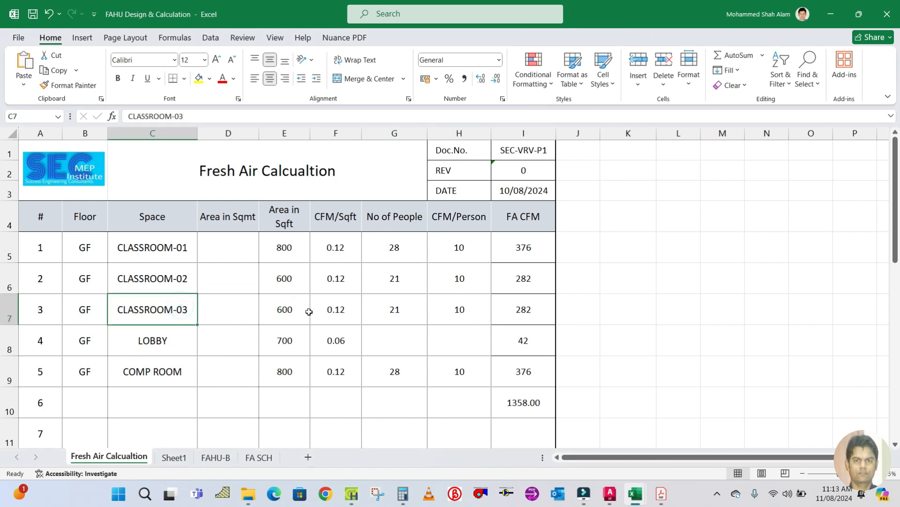
click(295, 277)
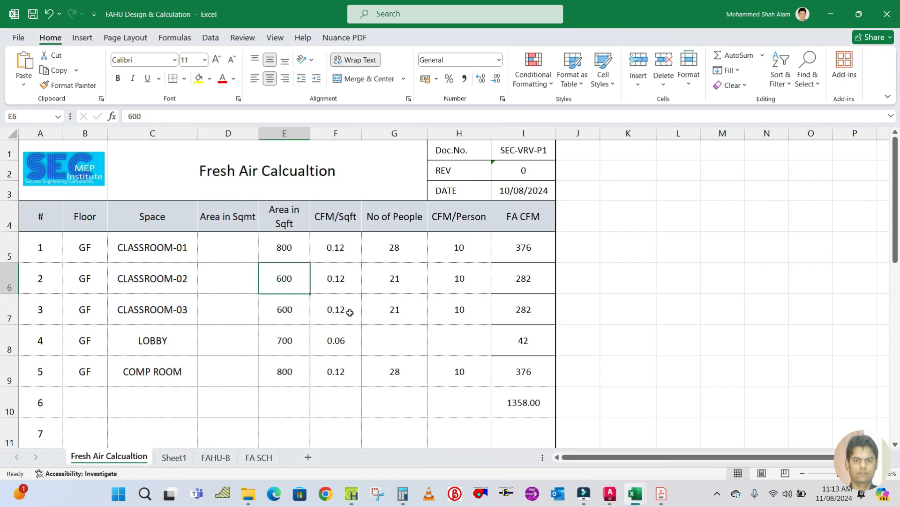
click(350, 492)
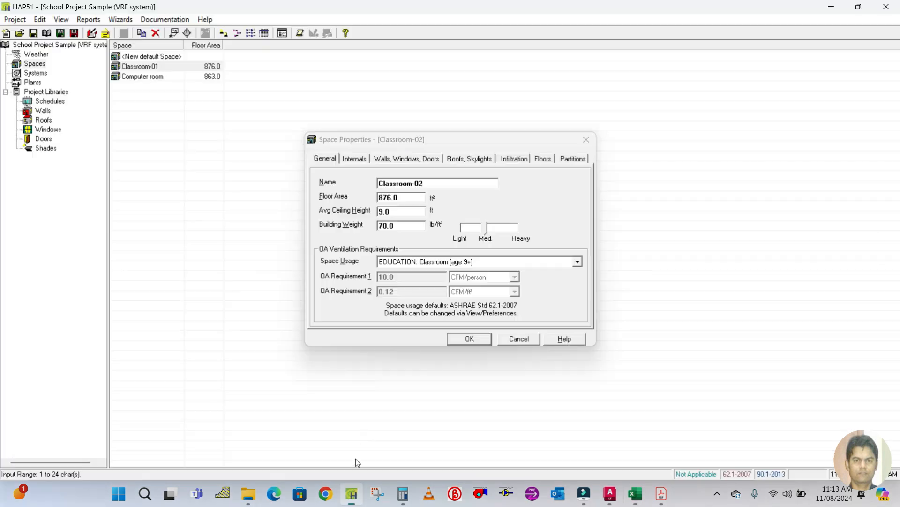
click(406, 197)
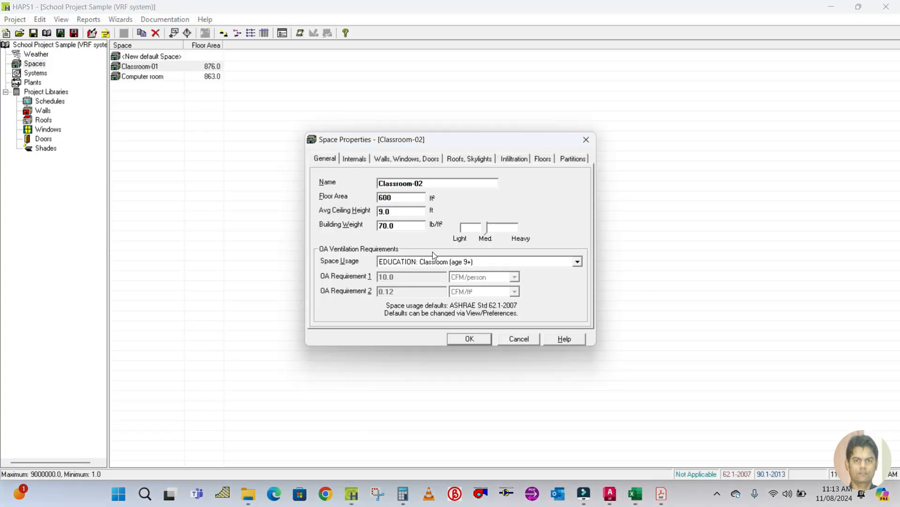
Change Classroom-02's people occupancy to match the sheet's number of people.
click(400, 158)
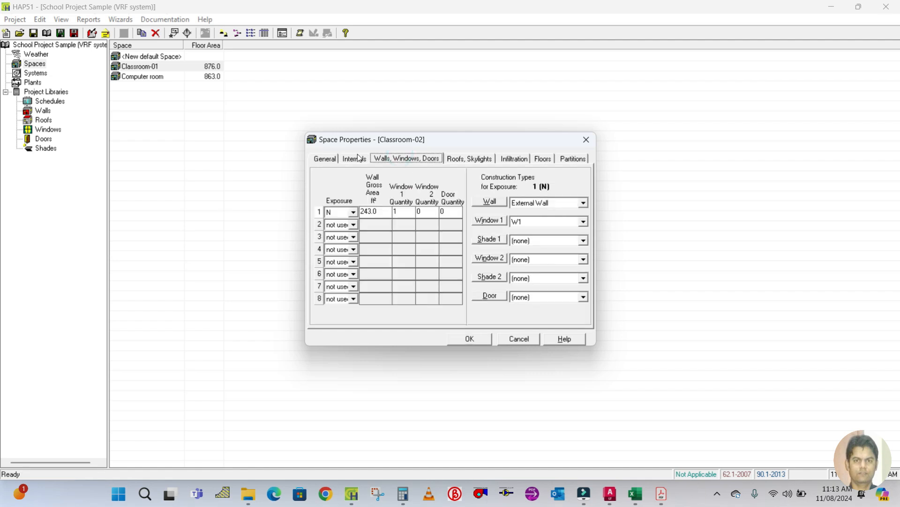
click(357, 158)
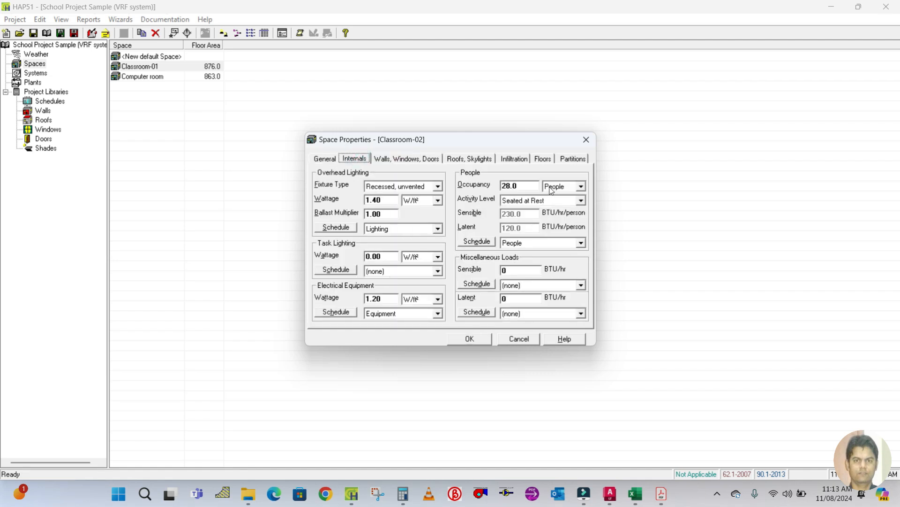
click(524, 184)
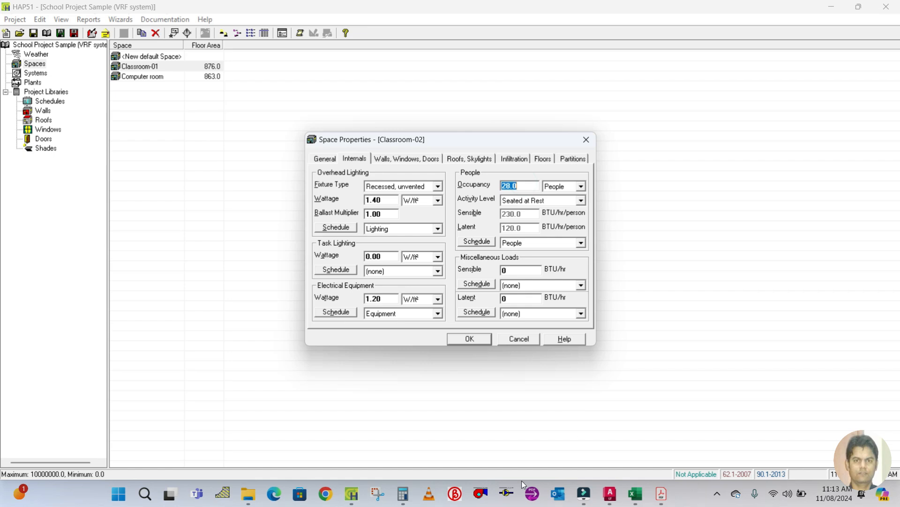
mouse_move(635, 493)
mouse_move(741, 441)
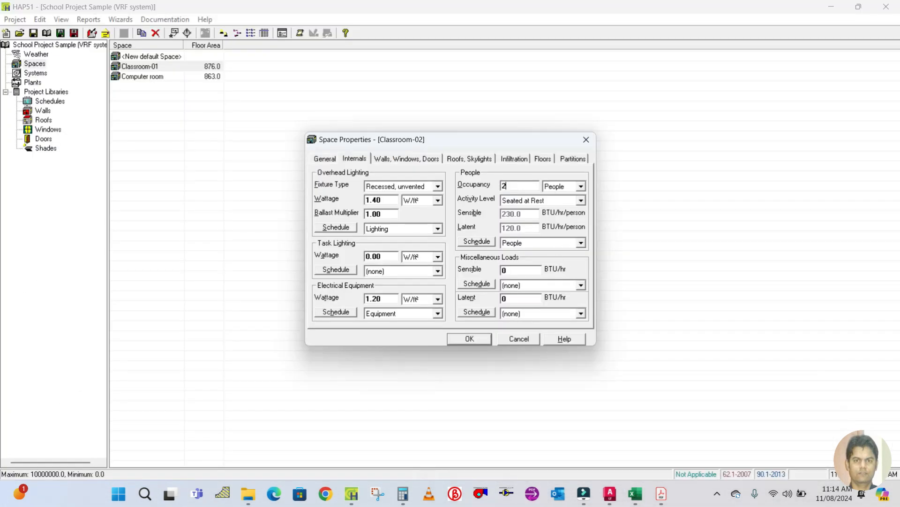
Set the exposure of Classroom-02's first external wall to S.
click(407, 157)
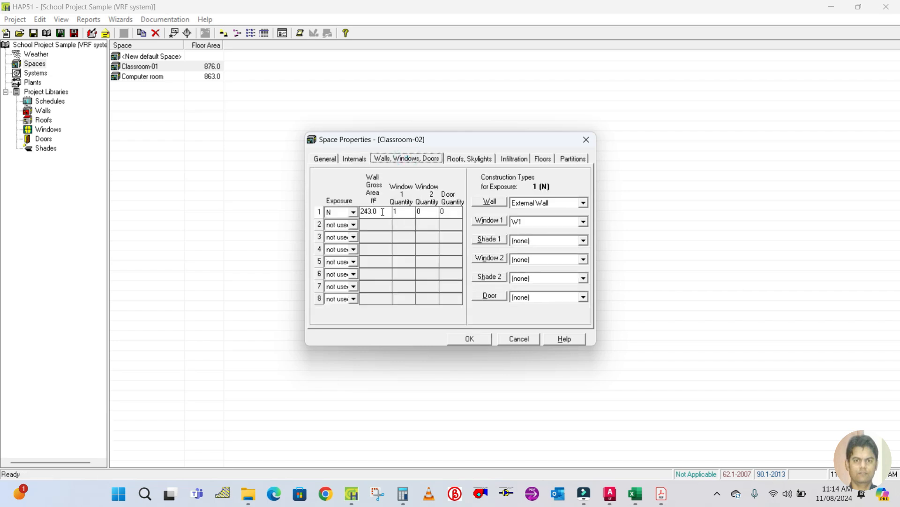
click(354, 213)
scroll(334, 273, down, 1)
click(335, 261)
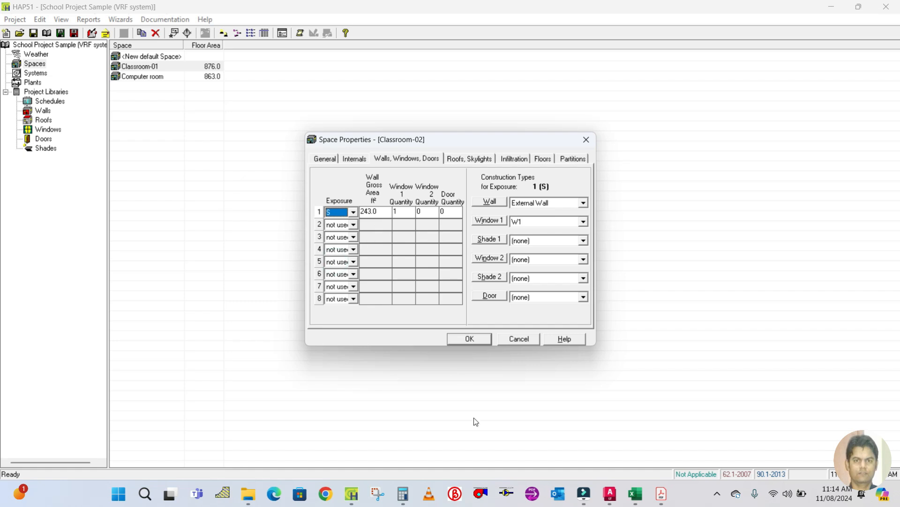
Zoom into GF-Class Room-02 in the drawing and dimension the length of its lower external wall.
click(609, 498)
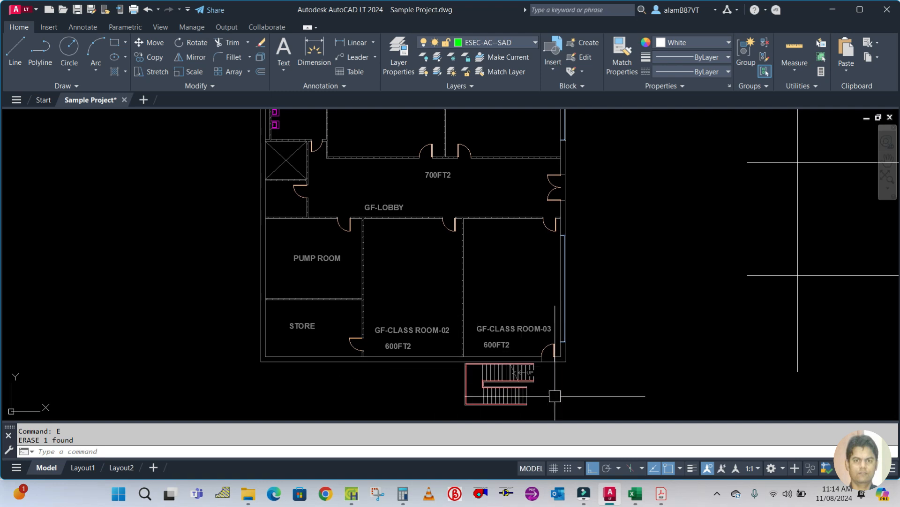
scroll(449, 358, up, 2)
text(dli)
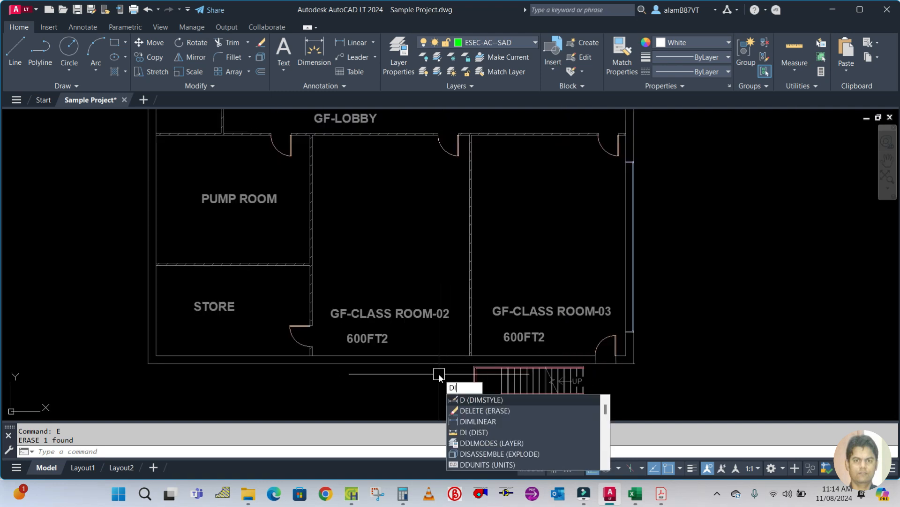
key(Return)
scroll(439, 375, up, 3)
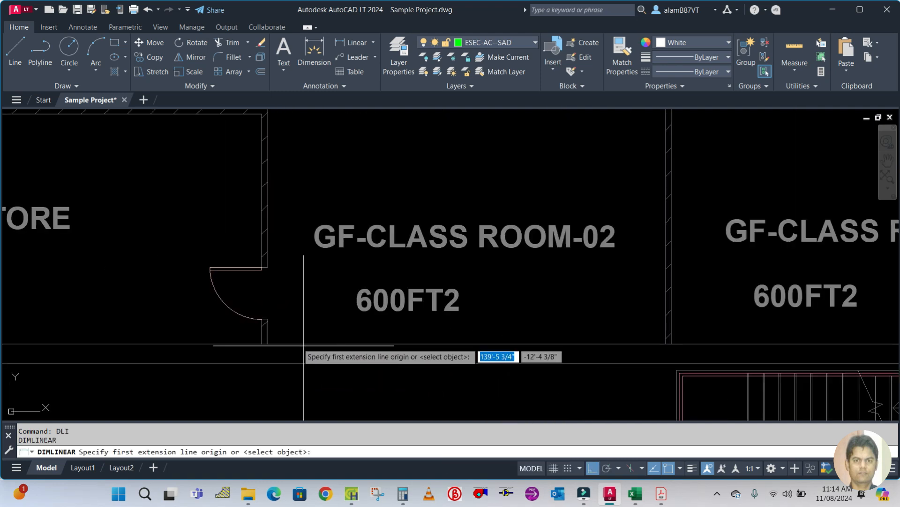
click(268, 334)
click(665, 331)
click(607, 374)
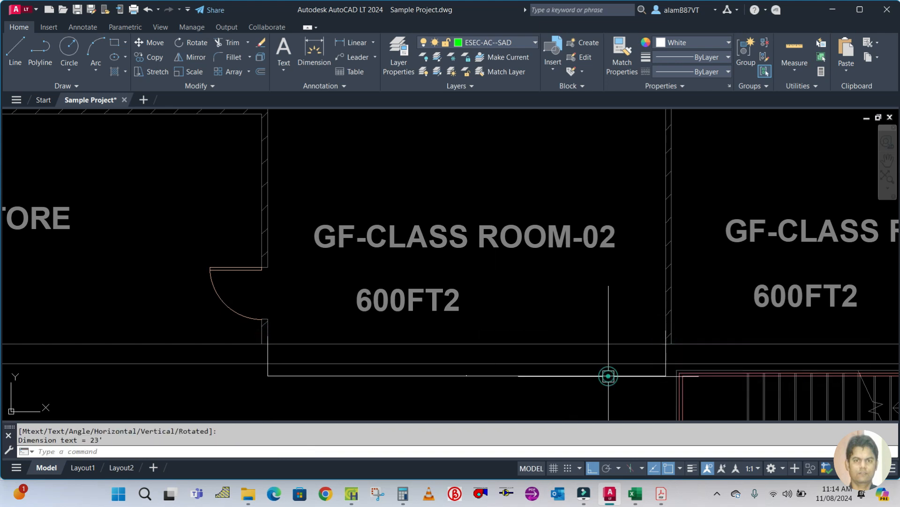
Calculate the wall area as 23 × 9 in Calculator.
click(396, 498)
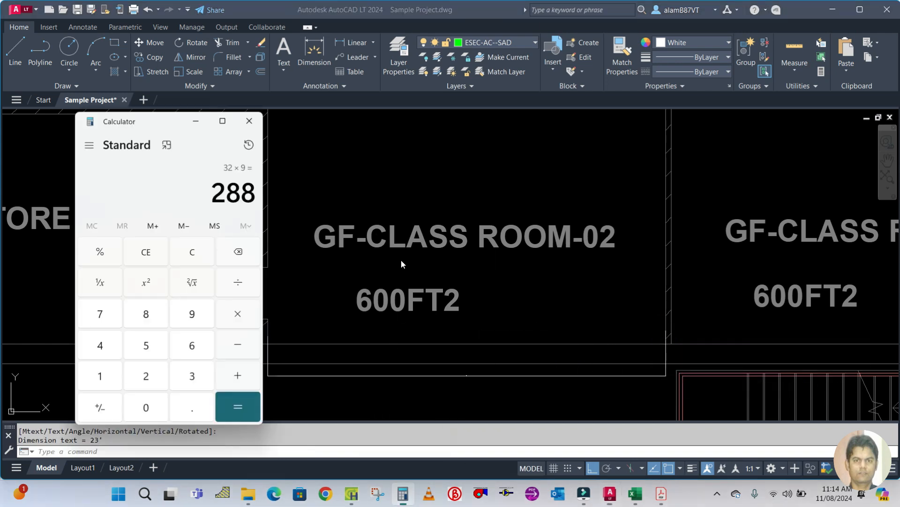
click(183, 249)
text(23)
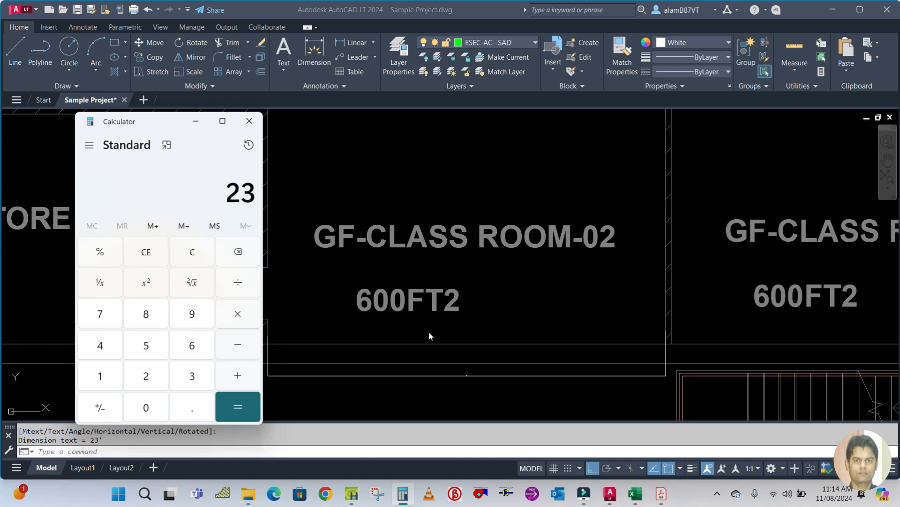
text(*9)
key(Return)
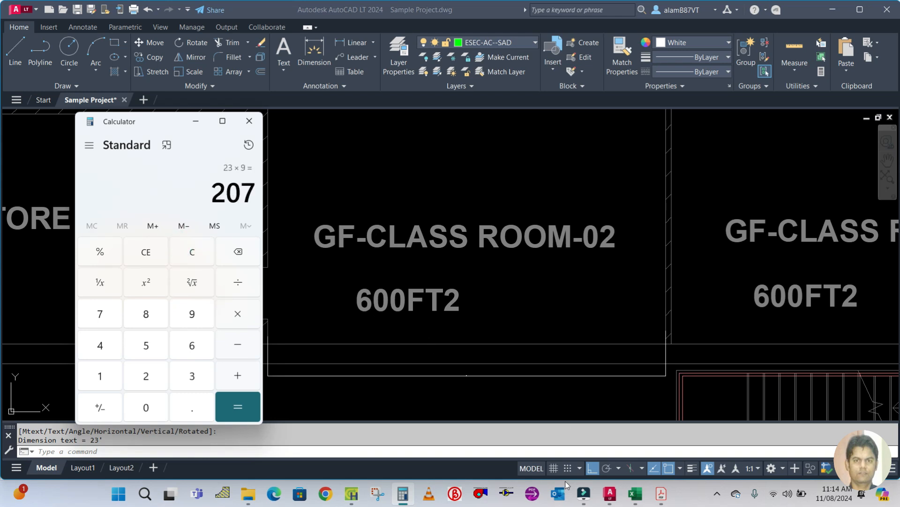
Set the wall 1 gross area of Classroom-02 to 207 ft².
click(353, 501)
click(388, 214)
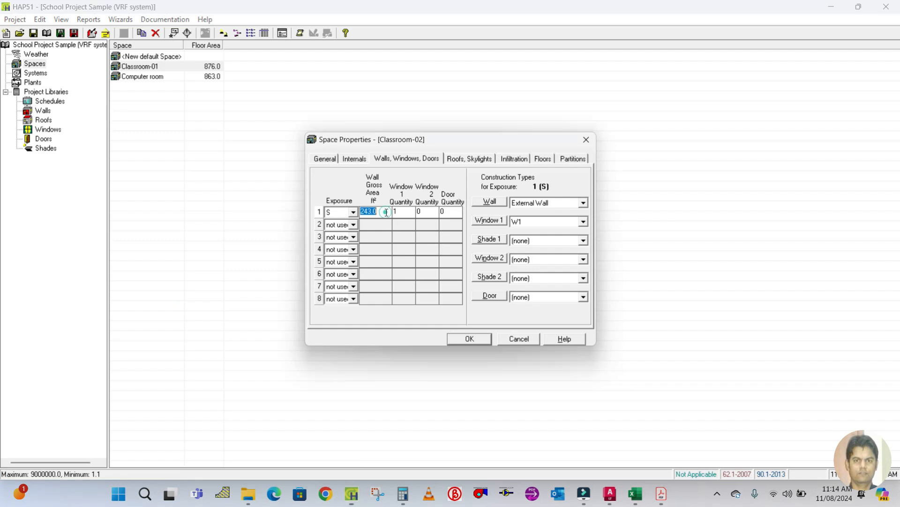
click(403, 213)
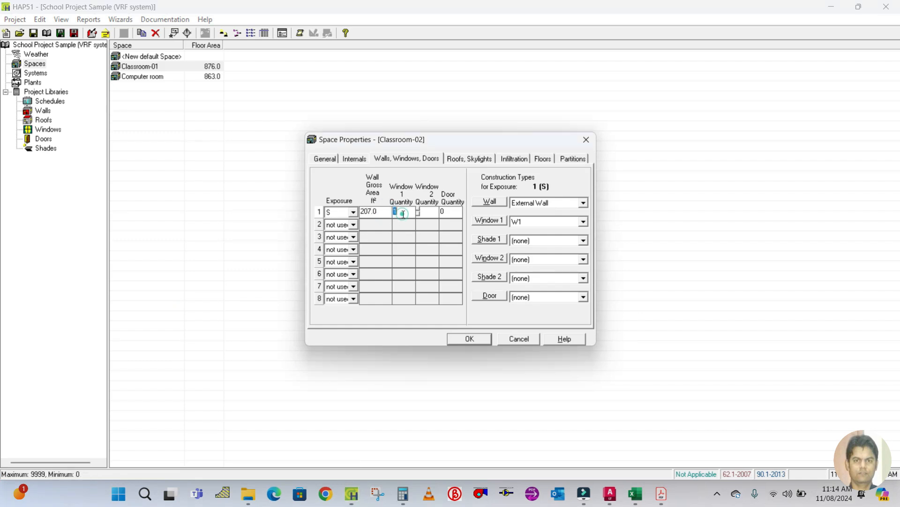
Check the floor area and set Classroom-02's roof gross area to 600 ft².
click(447, 161)
click(326, 160)
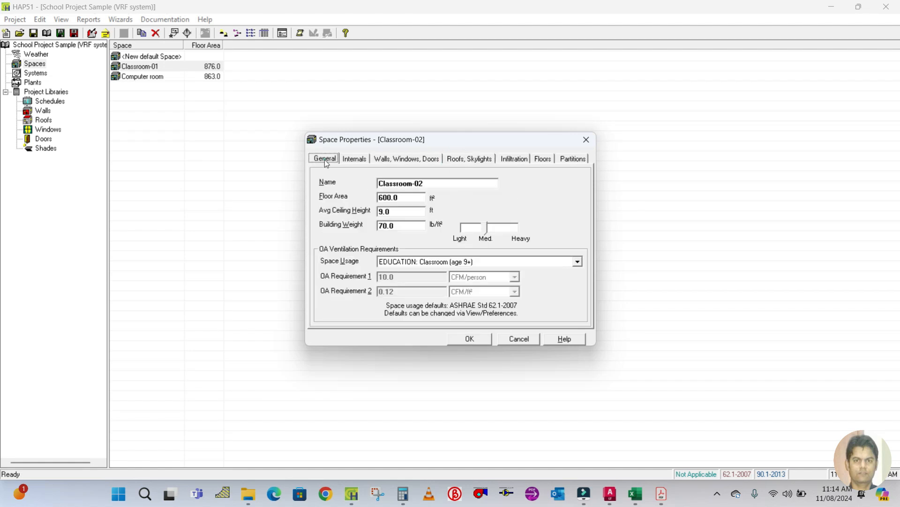
click(471, 160)
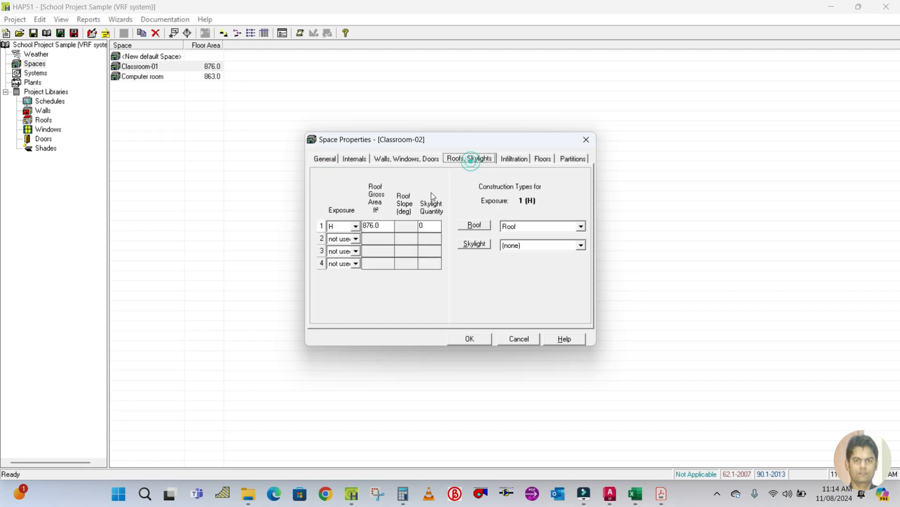
double_click(387, 224)
text(600)
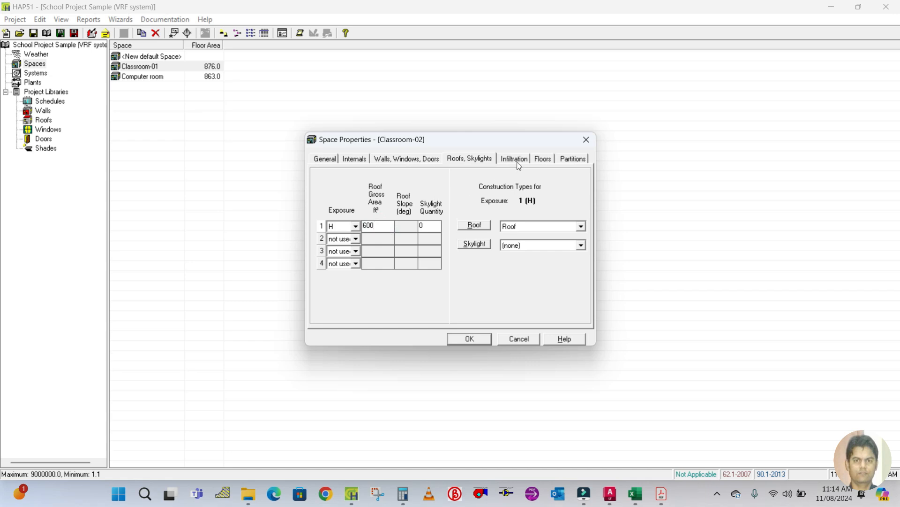
Review Classroom-02's infiltration, floor and partition settings.
click(518, 161)
click(543, 159)
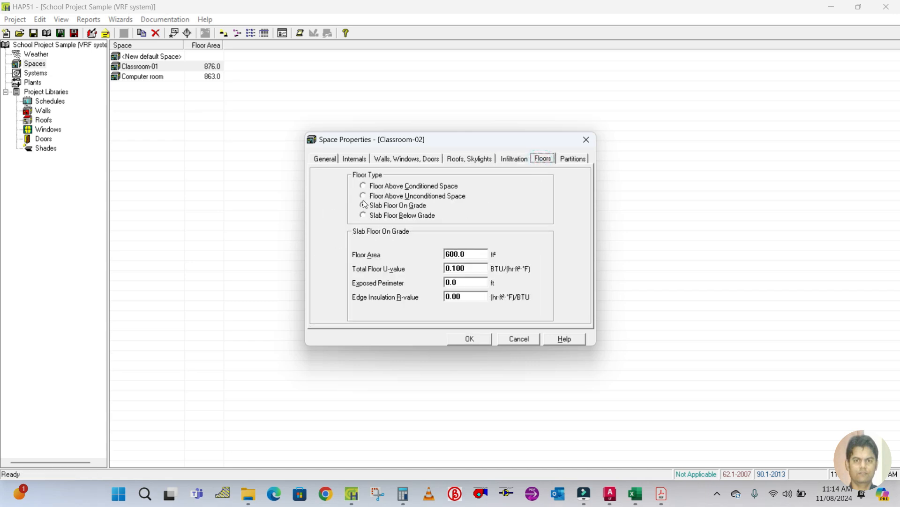
click(573, 160)
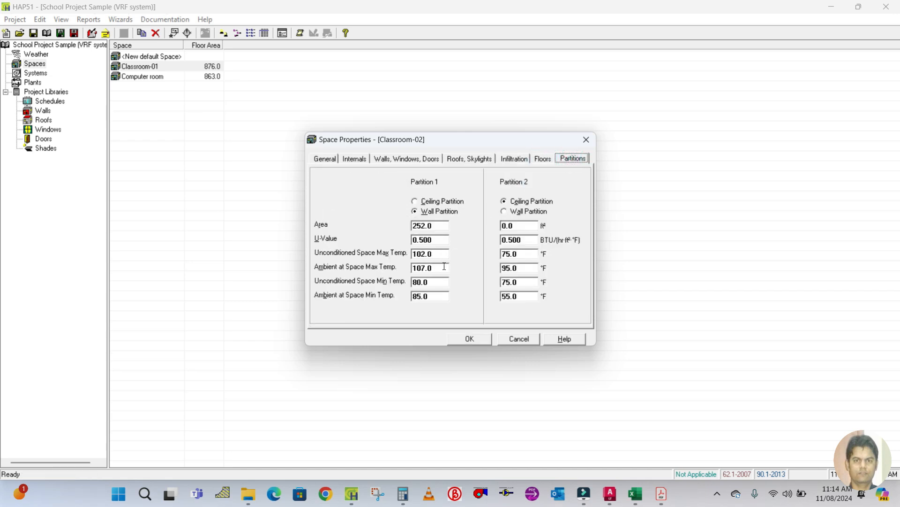
Dimension Classroom-02's wall shared with the pump room and store, then erase that dimension and return to the space.
click(610, 492)
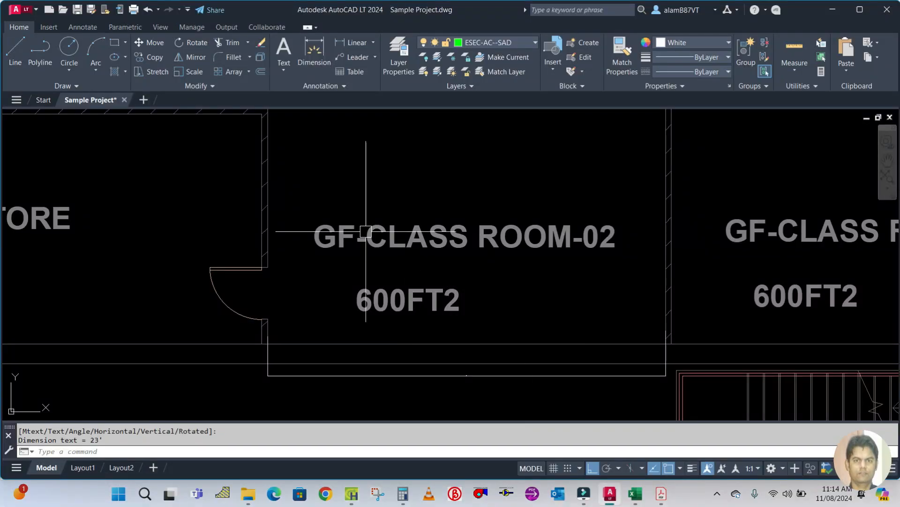
scroll(330, 232, down, 3)
scroll(331, 233, up, 2)
scroll(403, 191, up, 3)
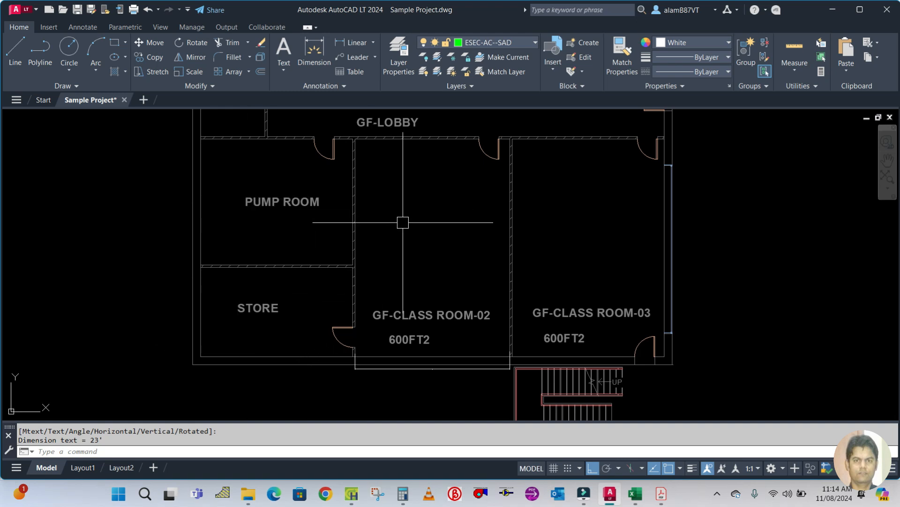
text(dli)
key(Return)
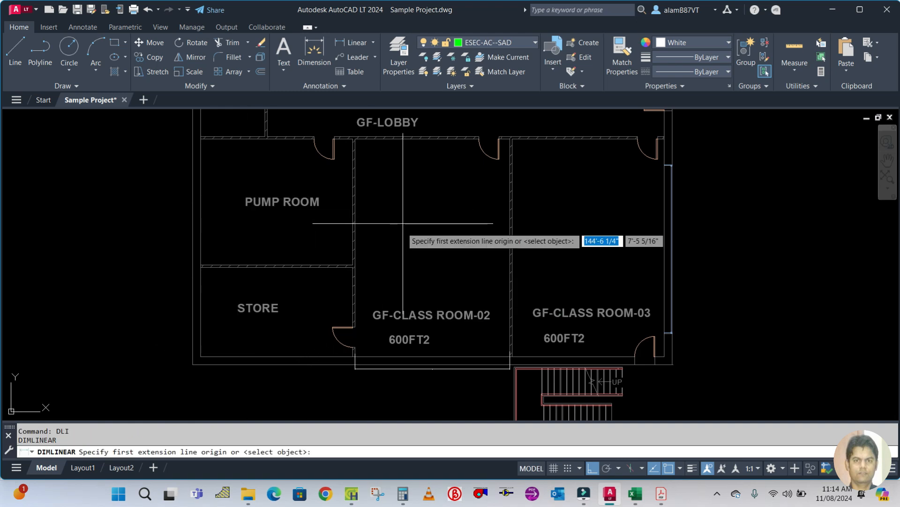
click(328, 355)
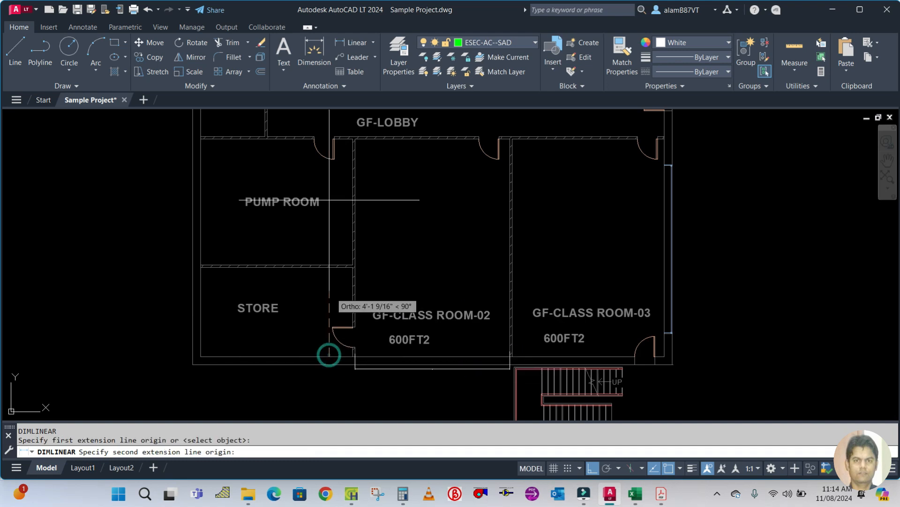
click(346, 140)
click(405, 178)
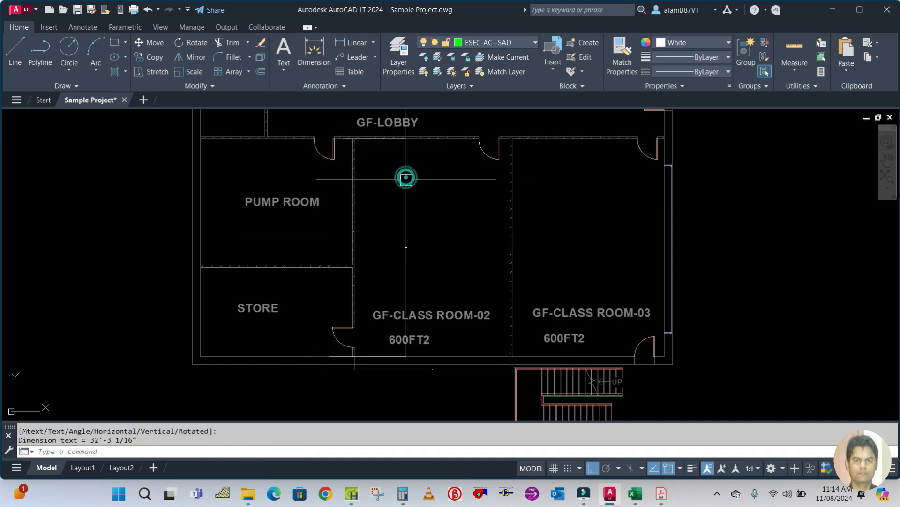
click(408, 207)
text(e)
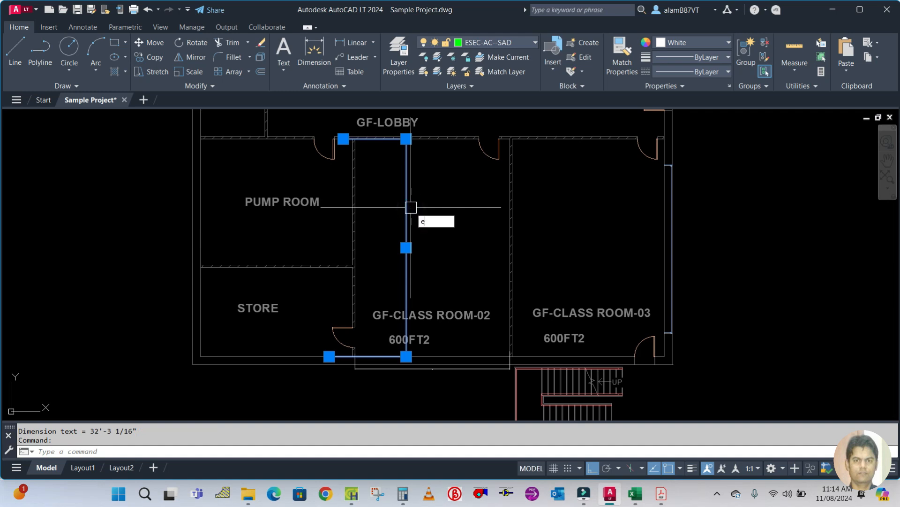
key(Return)
click(351, 493)
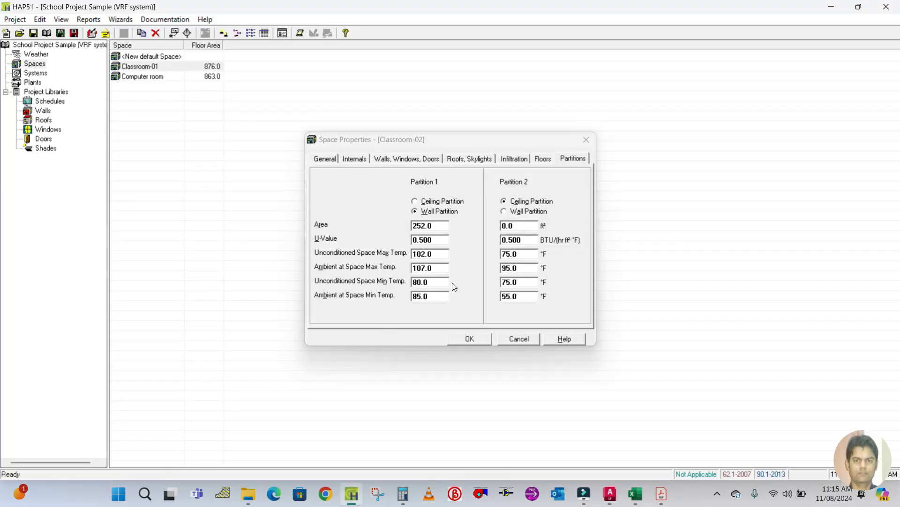
Calculate 32 × 9 and set Classroom-02's partition 1 wall area to 288 ft², then save the space.
click(403, 493)
click(198, 254)
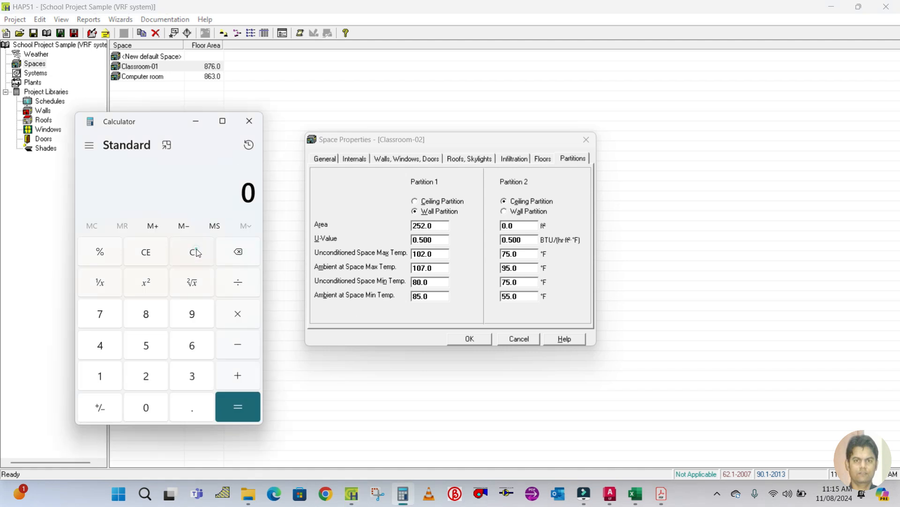
text(329)
click(525, 331)
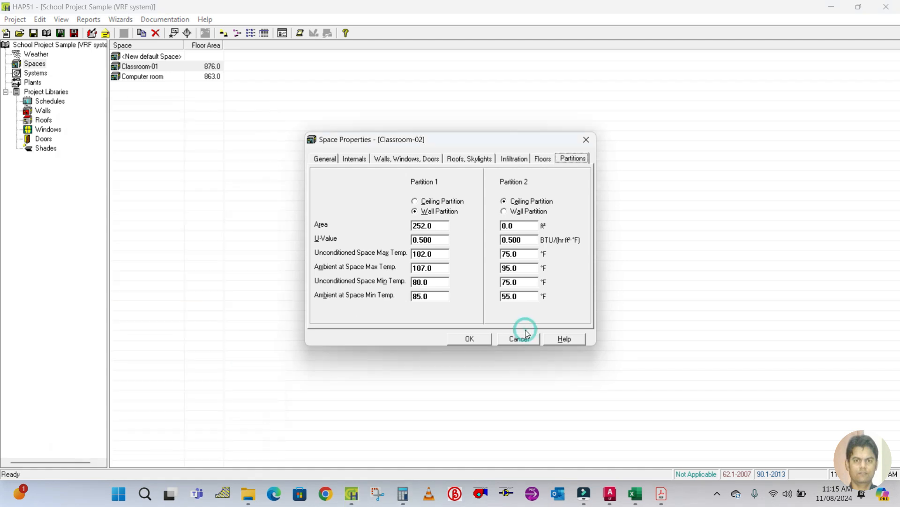
click(403, 493)
key(Return)
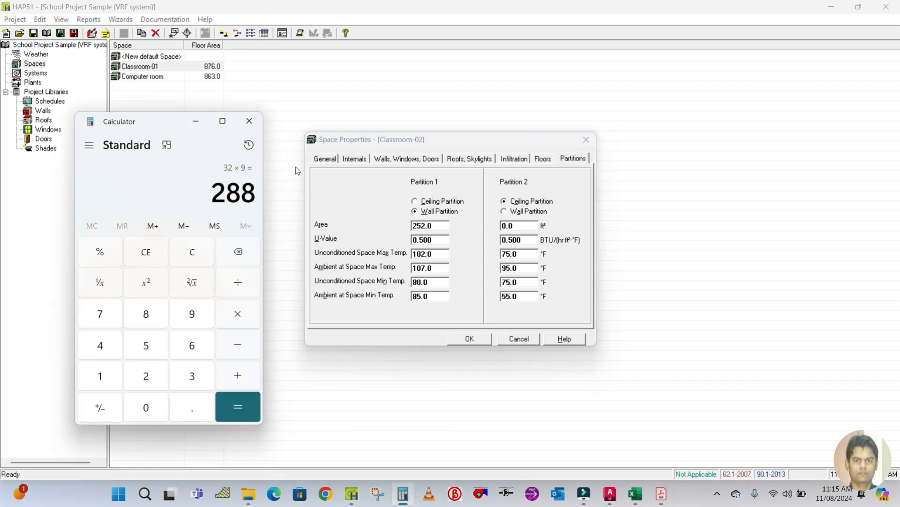
click(447, 236)
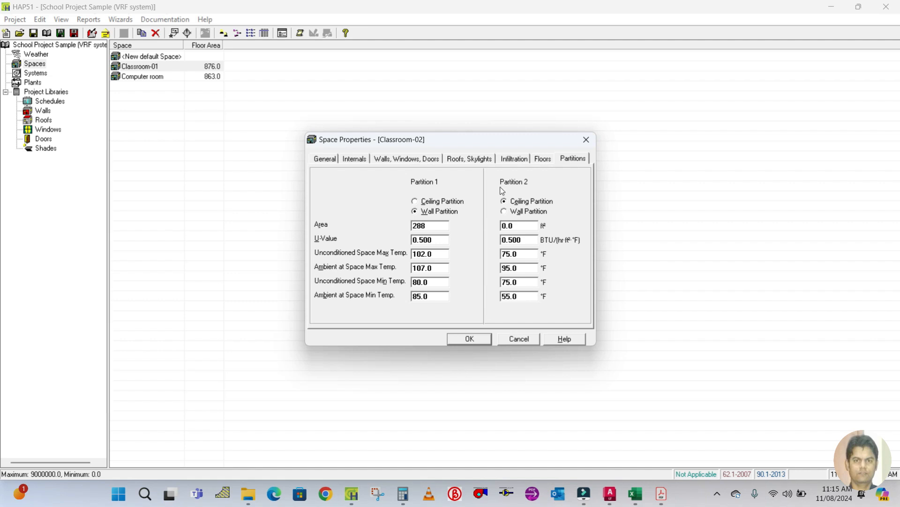
click(573, 159)
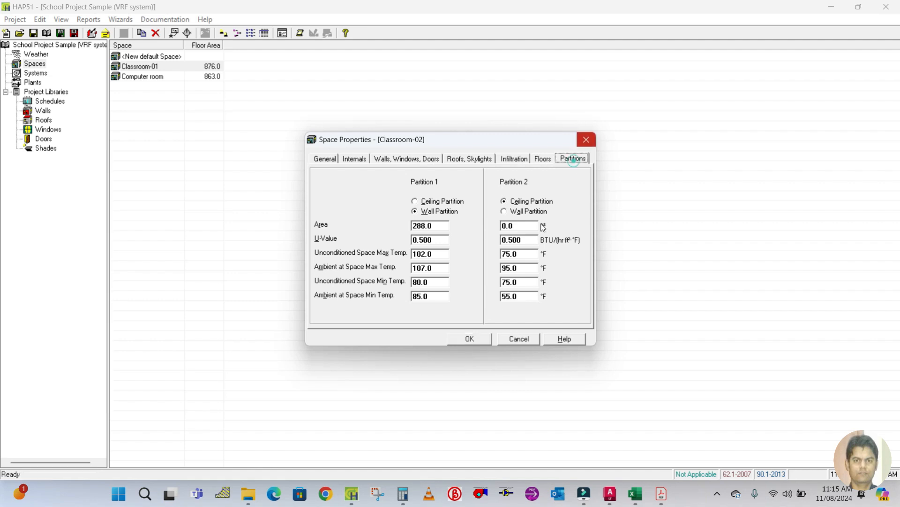
click(469, 338)
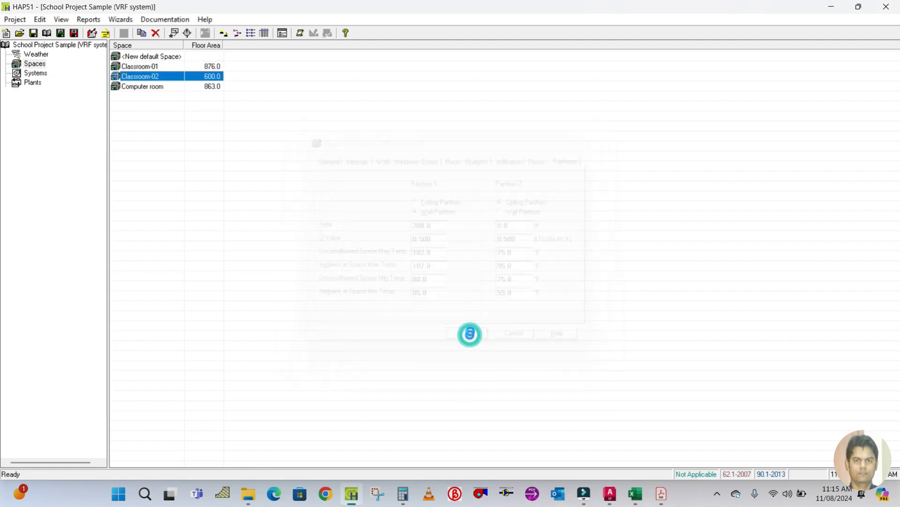
Duplicate Classroom-02 and rename the copy Classroom-03.
right_click(141, 77)
click(175, 83)
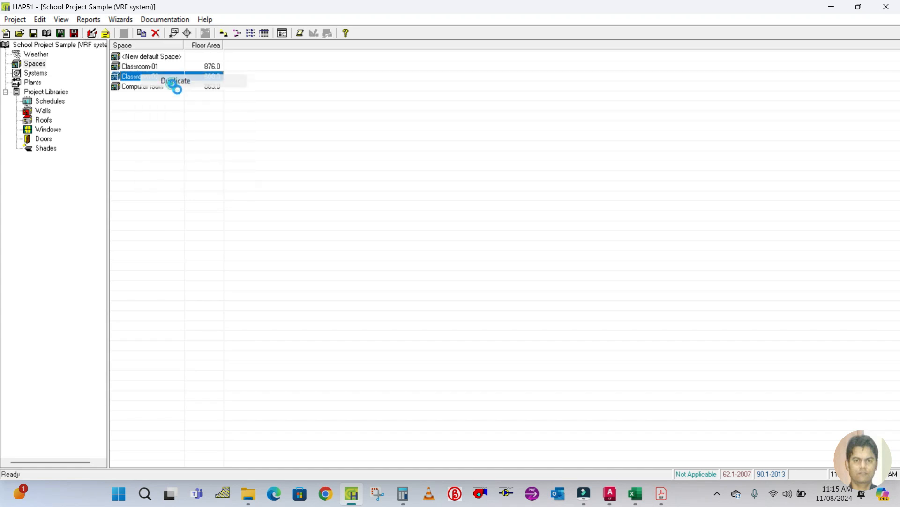
click(439, 185)
key(BackSpace)
double_click(406, 198)
Check Classroom-03's area and number of people in the fresh air calculation spreadsheet.
click(635, 493)
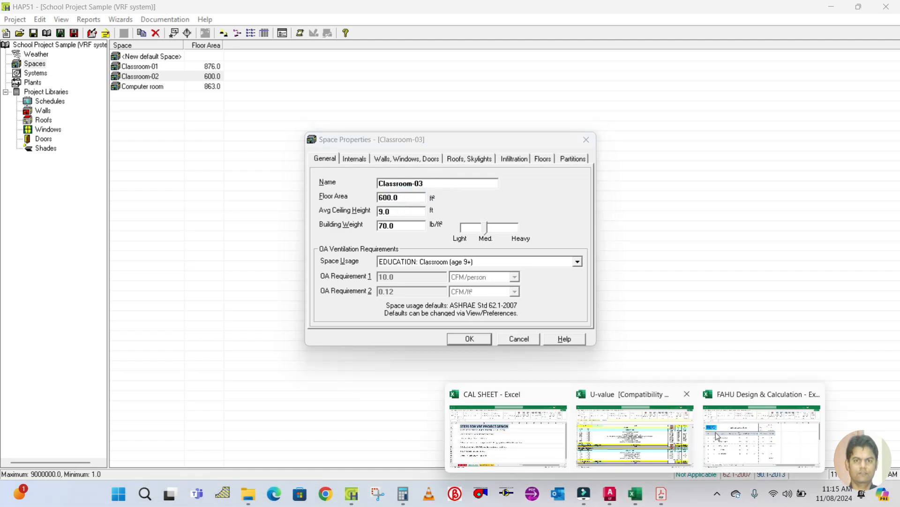
click(716, 435)
click(275, 308)
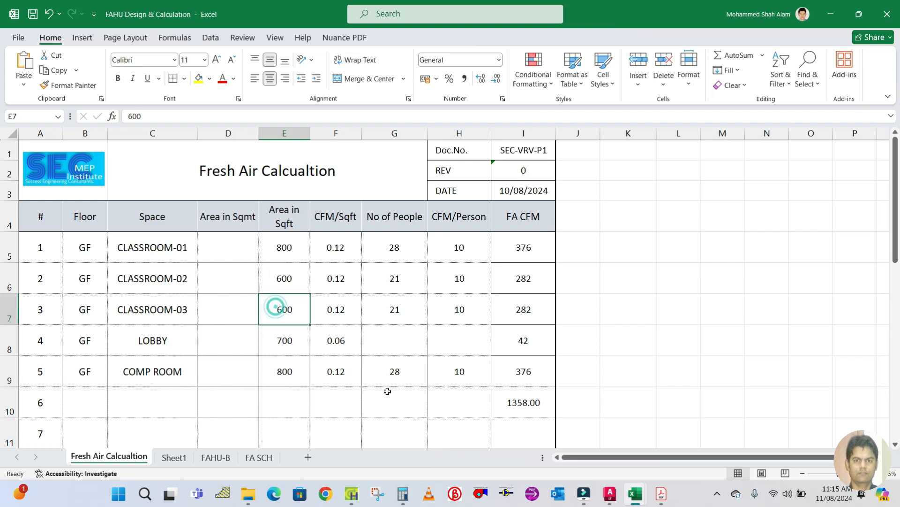
click(409, 311)
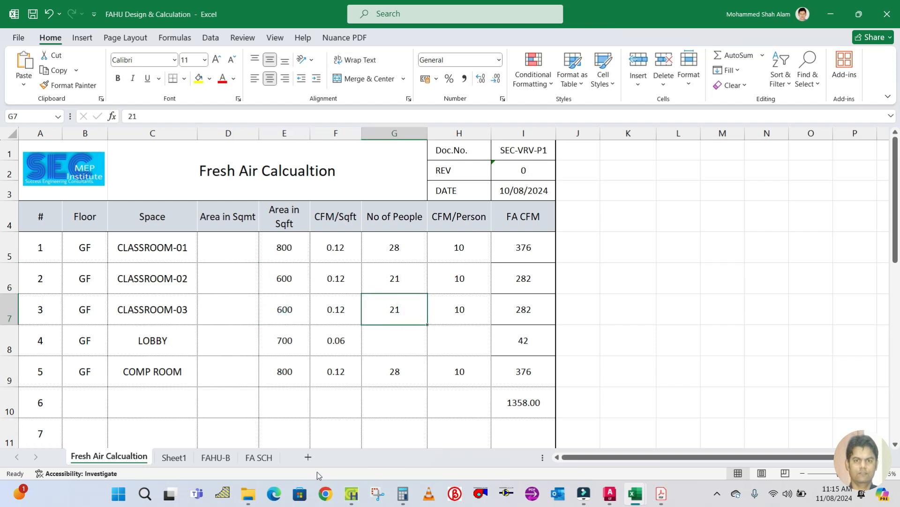
click(352, 494)
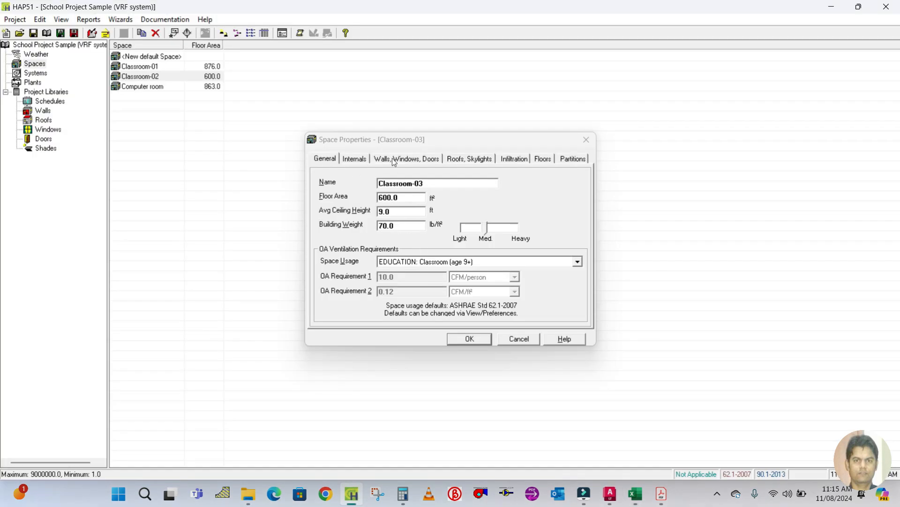
Check Classroom-03's occupancy and add a second wall with E exposure.
click(367, 160)
double_click(517, 186)
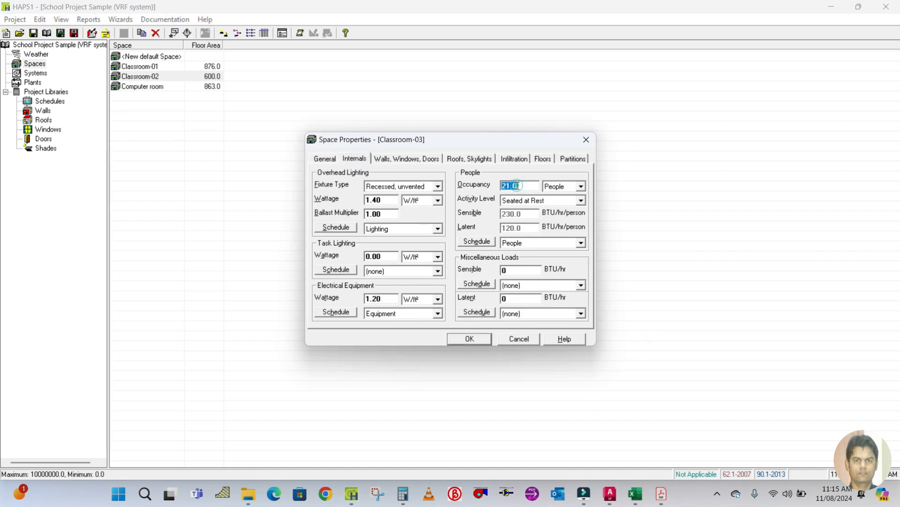
click(408, 159)
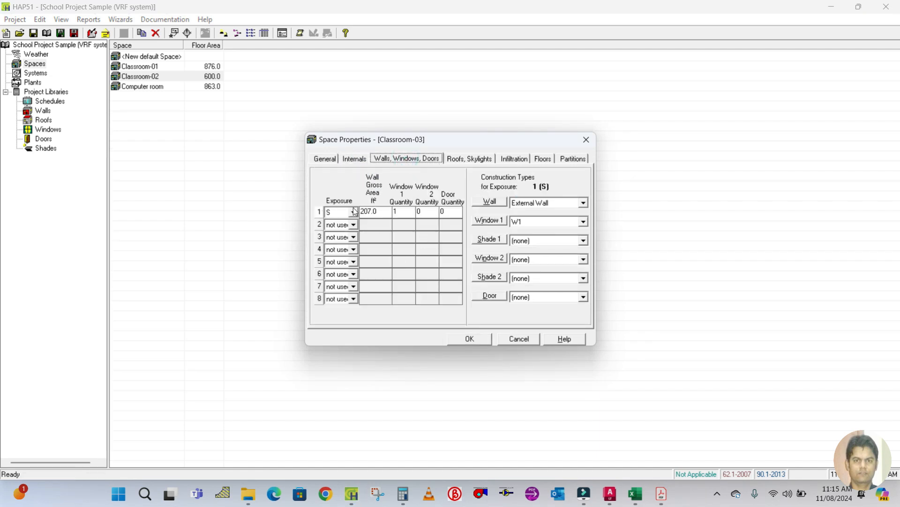
click(354, 225)
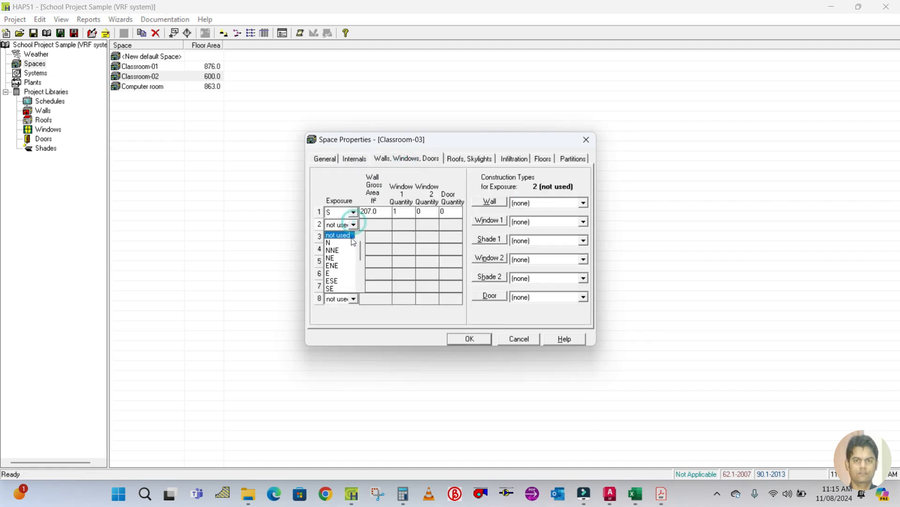
click(340, 270)
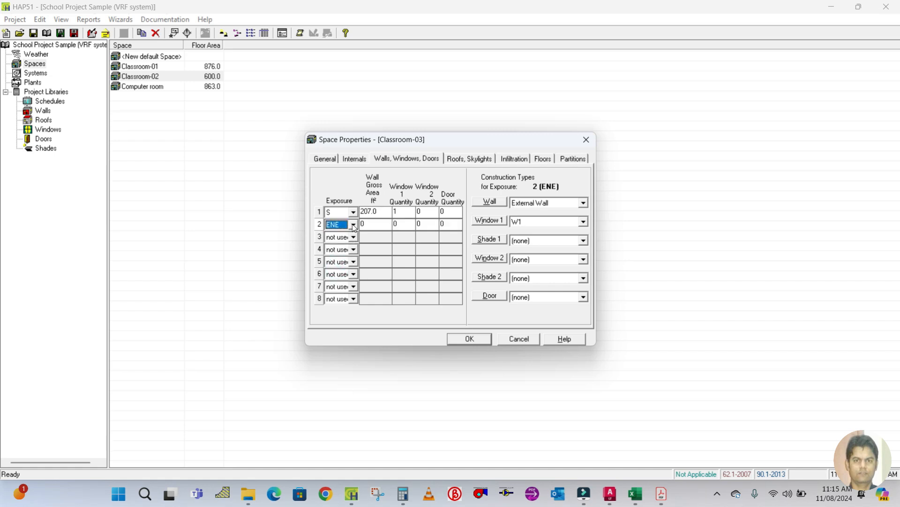
click(354, 224)
click(340, 244)
click(378, 224)
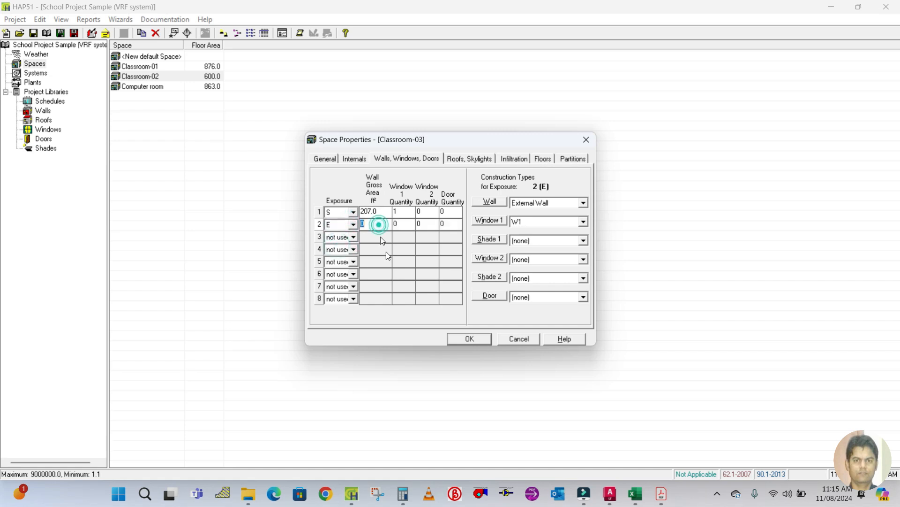
Dimension Classroom-03's east wall in the floor plan, then erase that dimension.
click(610, 493)
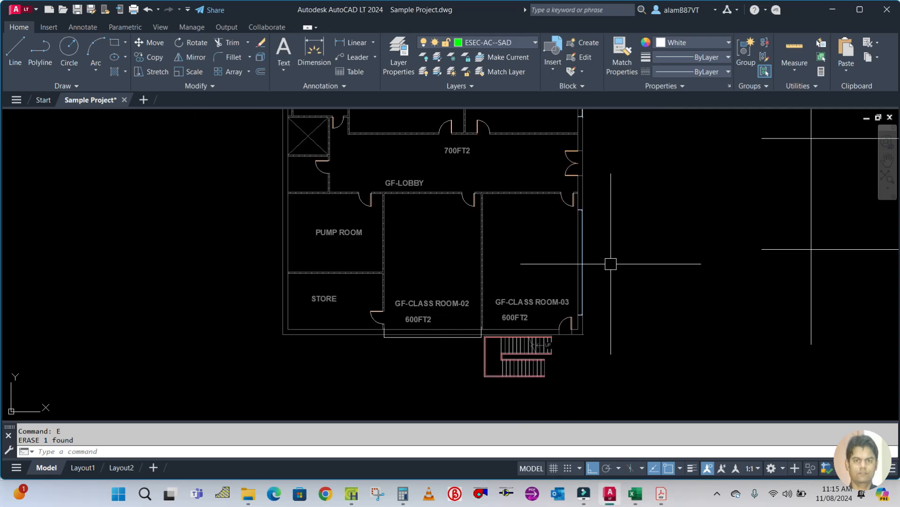
text(DLI)
key(Return)
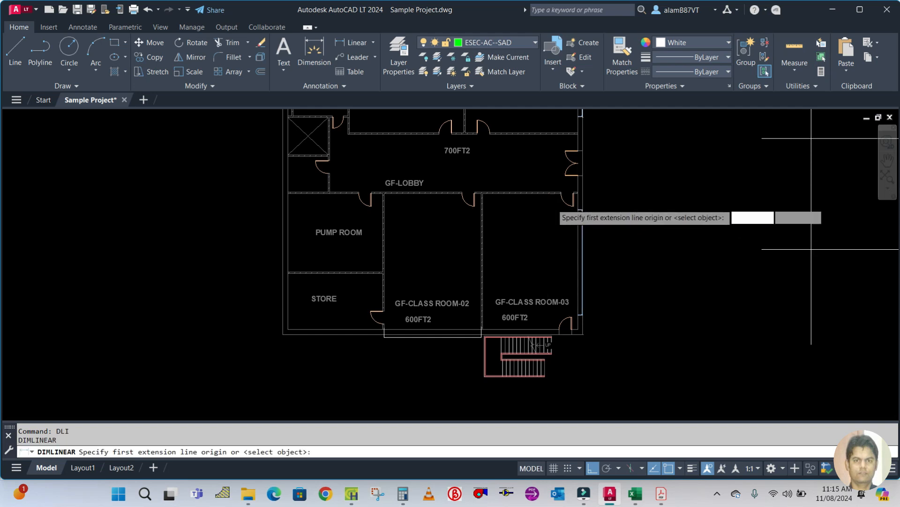
scroll(546, 138, up, 5)
click(546, 139)
scroll(546, 140, down, 3)
scroll(569, 346, up, 4)
click(514, 387)
scroll(514, 387, down, 3)
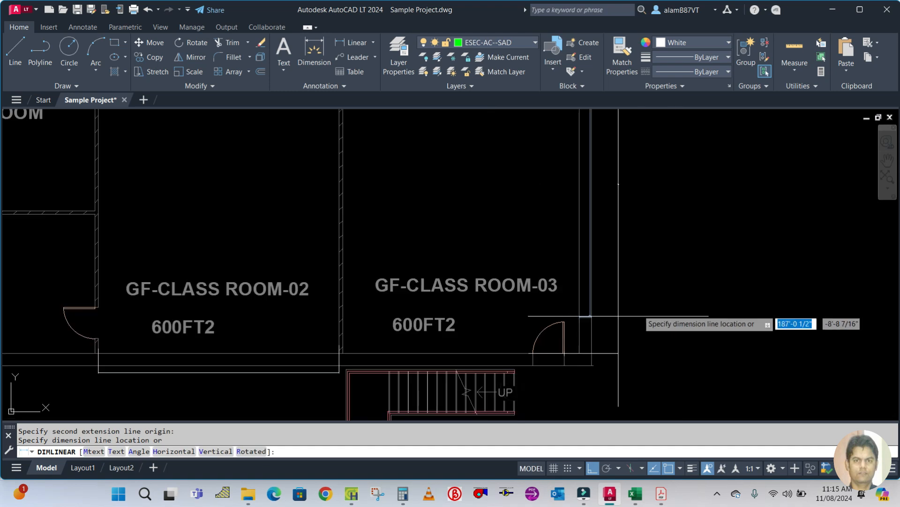
click(659, 307)
scroll(651, 296, down, 2)
click(651, 296)
text(e)
key(Return)
Set Classroom-03's wall 2 gross area to 288 ft² with one window of type W2.
click(403, 493)
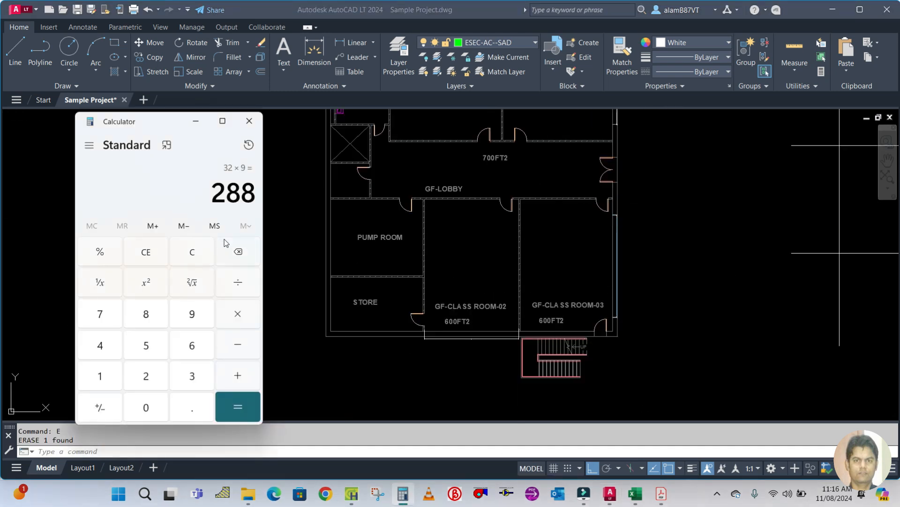
click(195, 120)
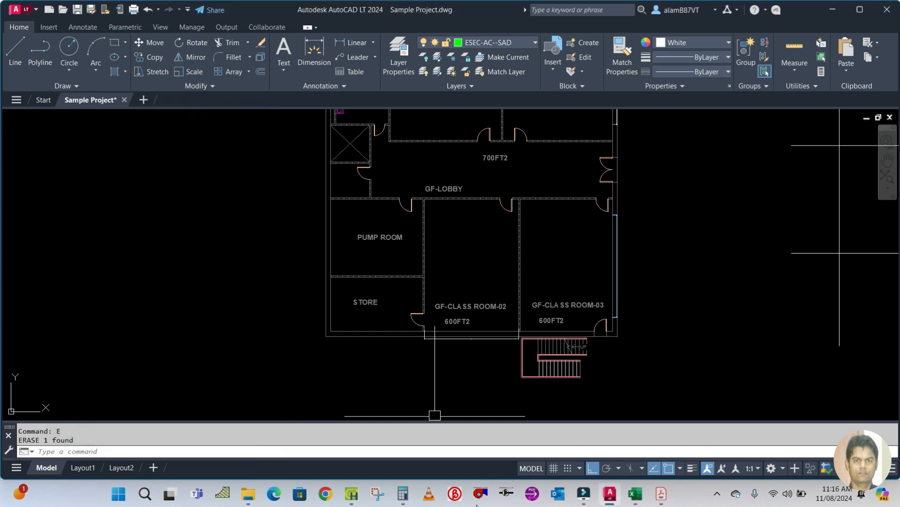
click(353, 498)
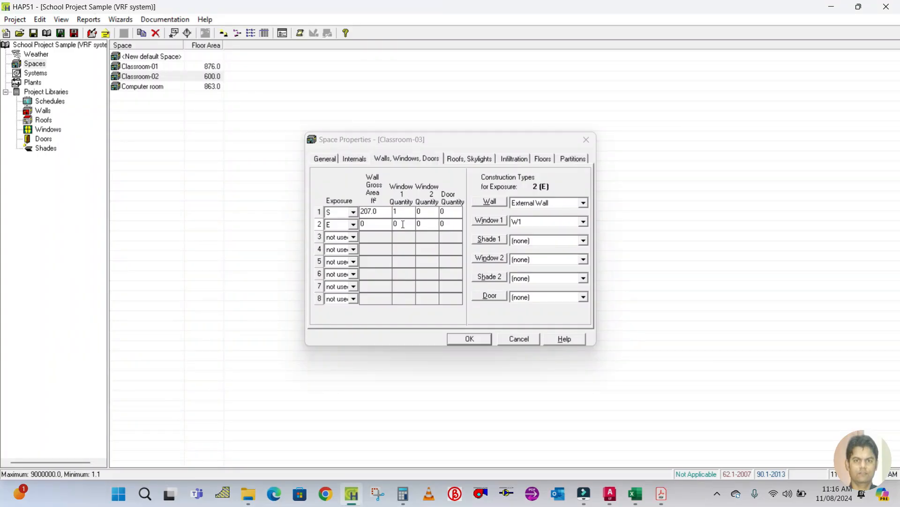
click(369, 228)
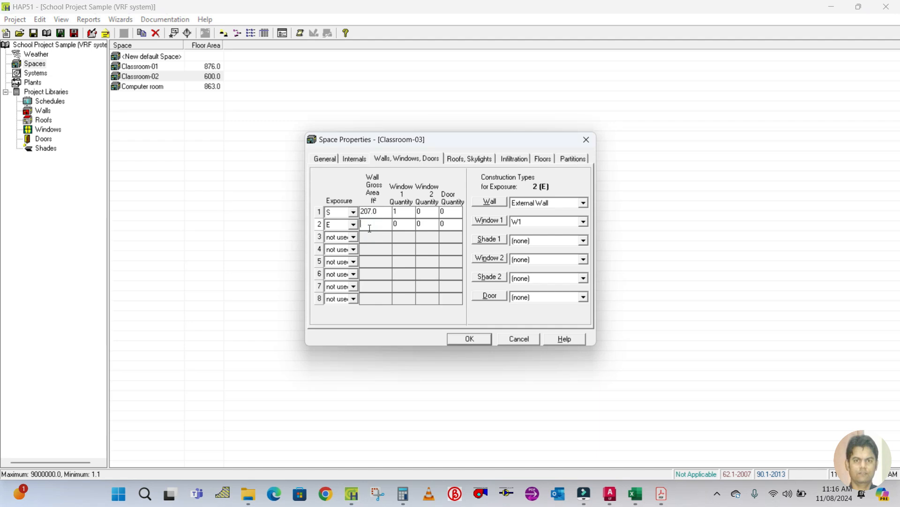
click(404, 225)
click(524, 229)
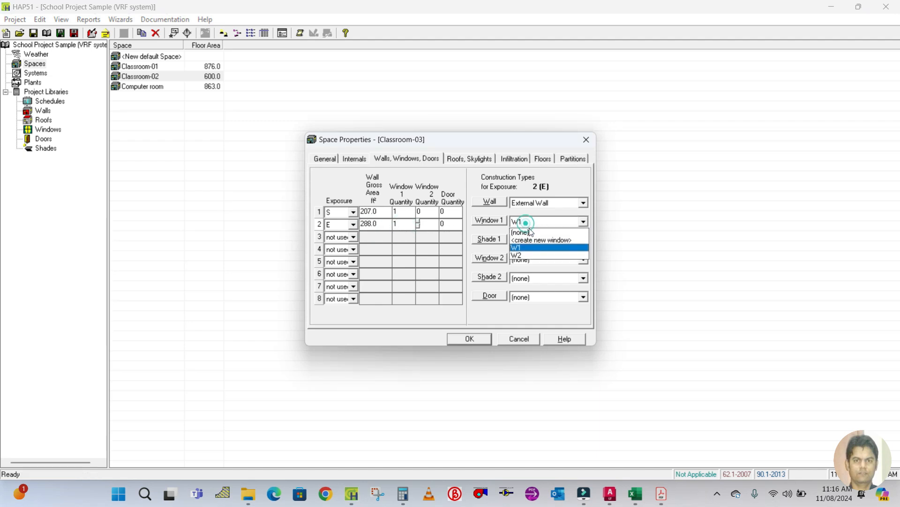
click(524, 256)
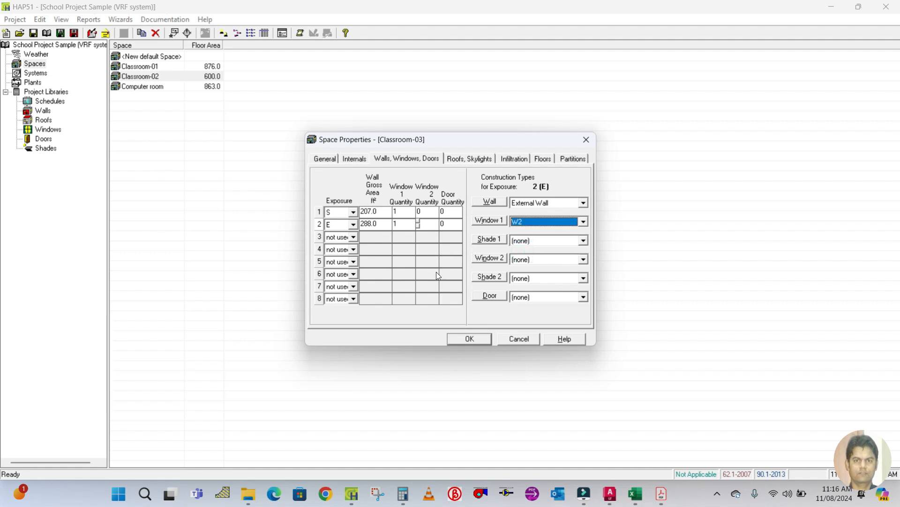
Review Classroom-03's roof, infiltration and floor settings.
click(468, 158)
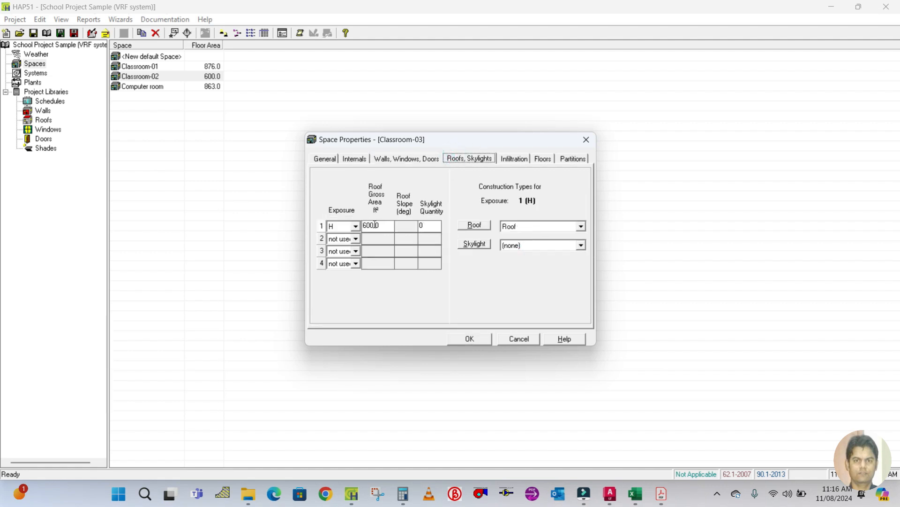
click(387, 226)
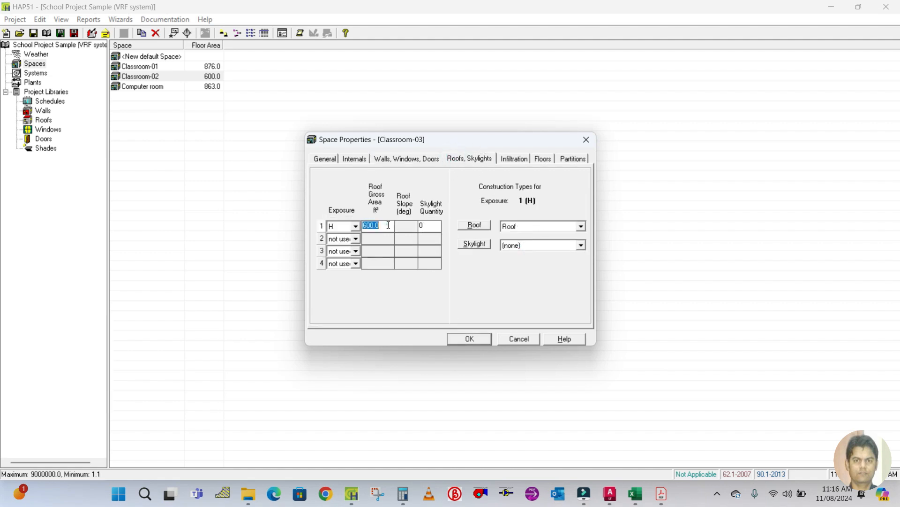
click(514, 158)
click(543, 158)
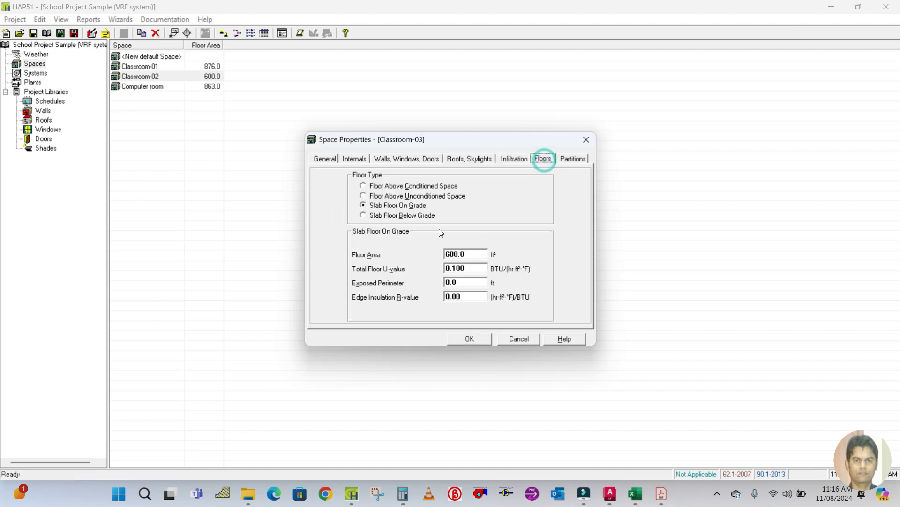
click(474, 254)
click(566, 158)
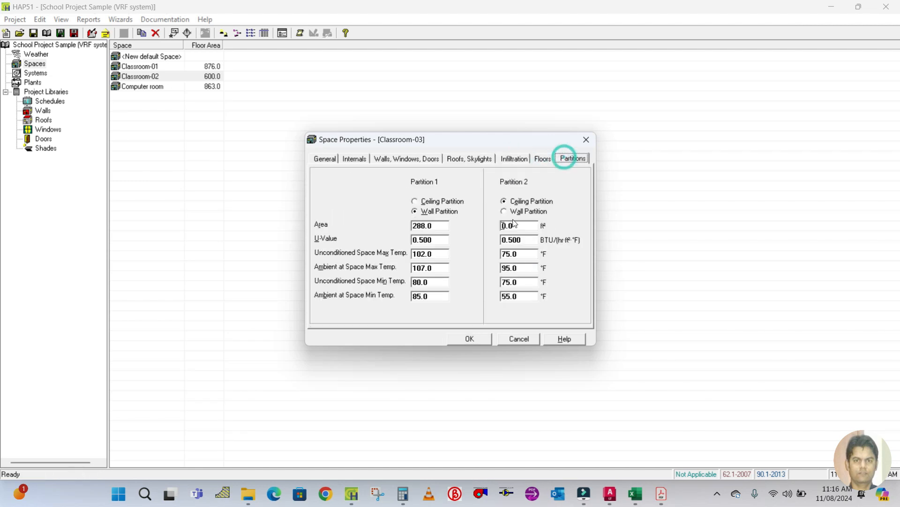
Set Classroom-03's partition 1 area to 0 and save the space.
click(436, 225)
text(0)
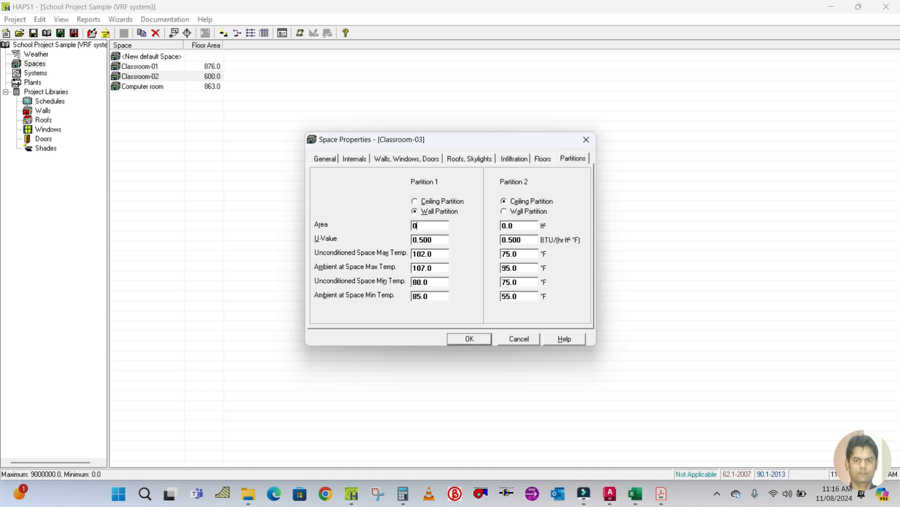
click(473, 339)
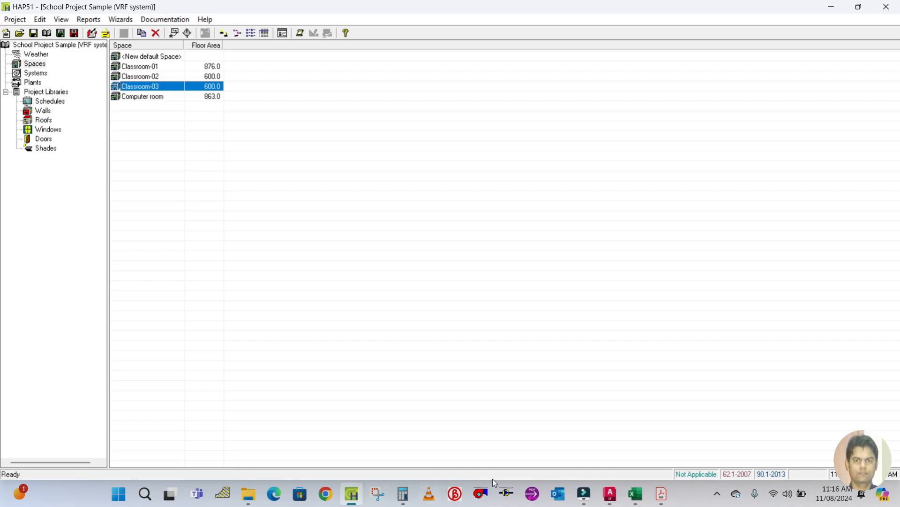
Examine the floor plan around the lobby and computer room.
click(609, 494)
drag(492, 237, 433, 292)
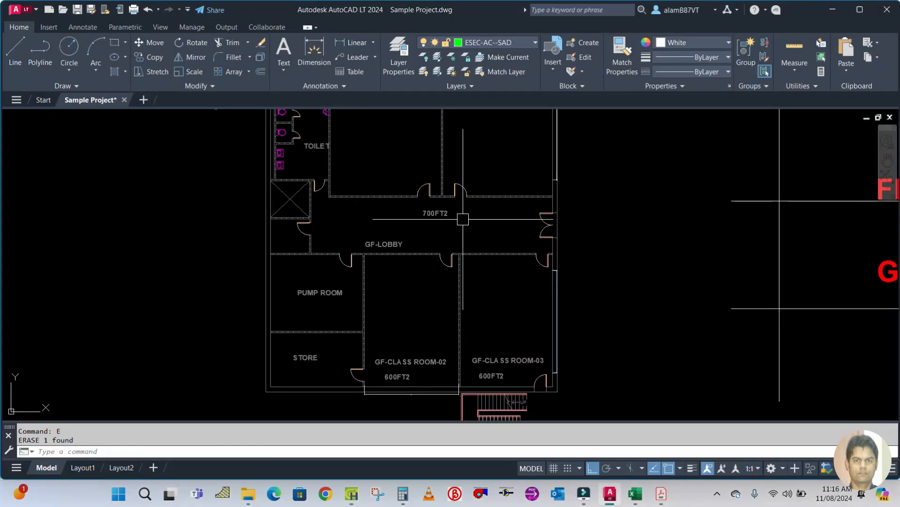
scroll(477, 221, up, 2)
scroll(463, 252, down, 2)
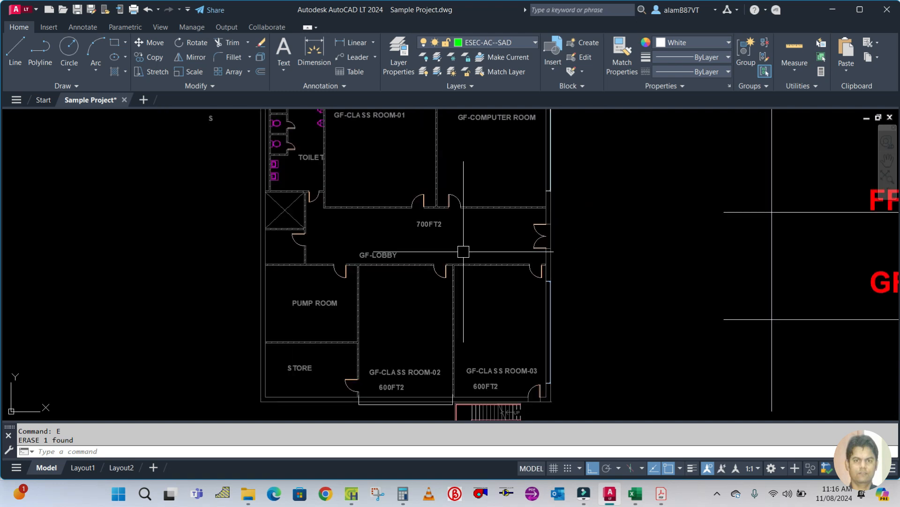
click(355, 497)
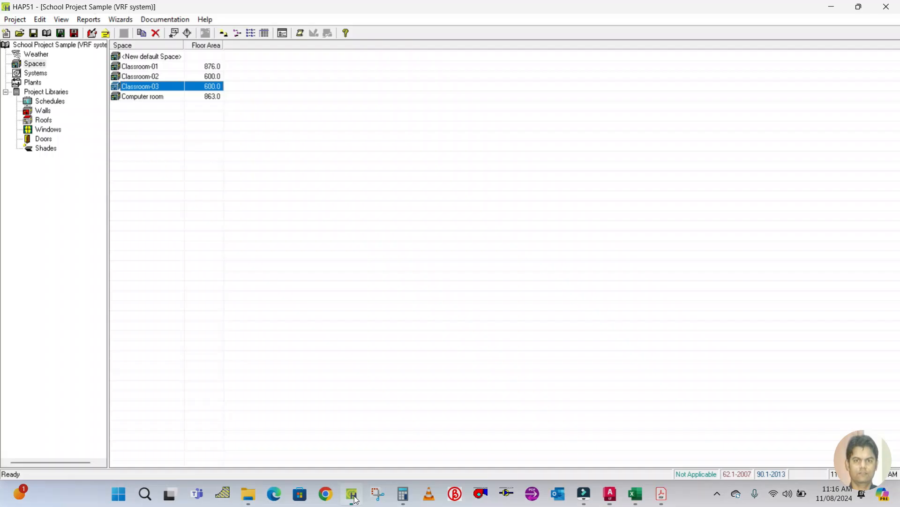
Duplicate Classroom-03 as a new space and name it Lobby.
right_click(163, 97)
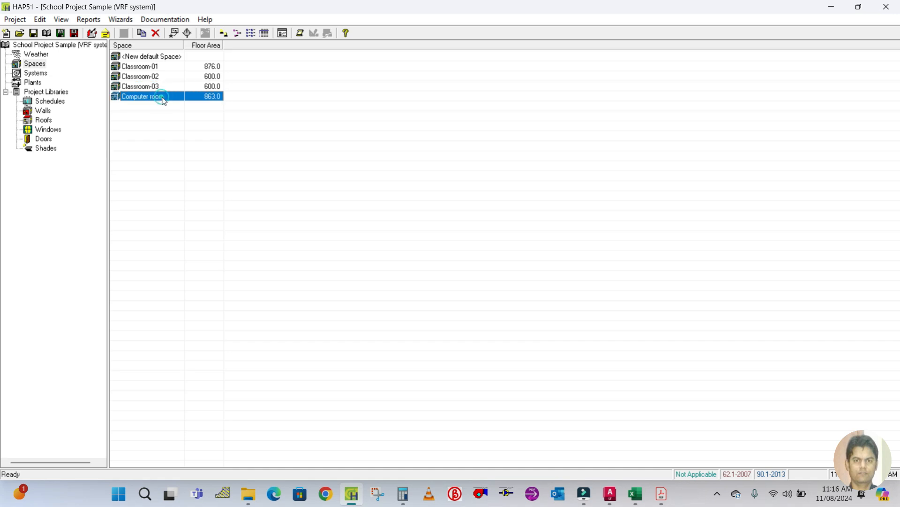
click(158, 87)
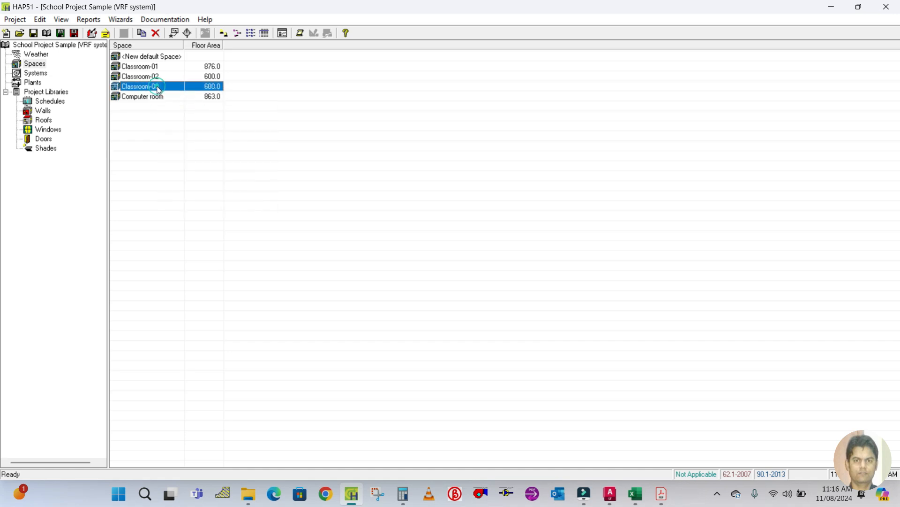
right_click(159, 88)
click(188, 94)
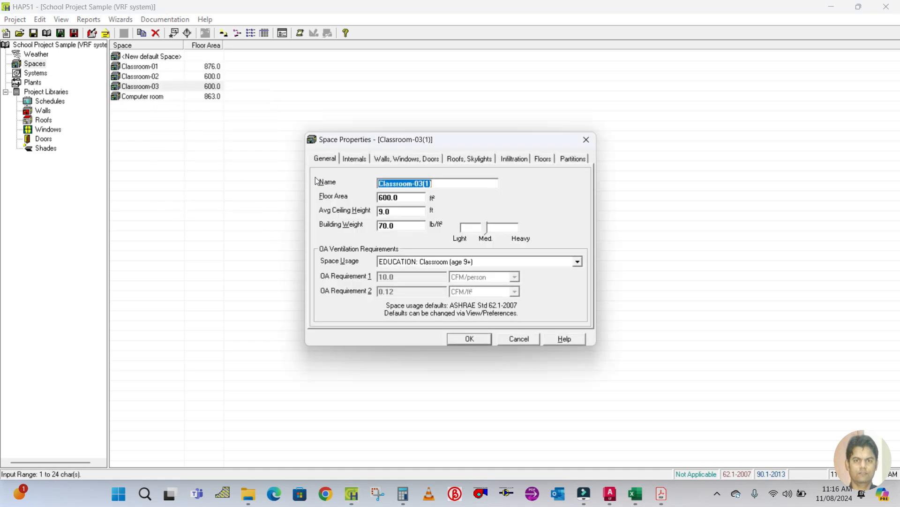
text(Lobby)
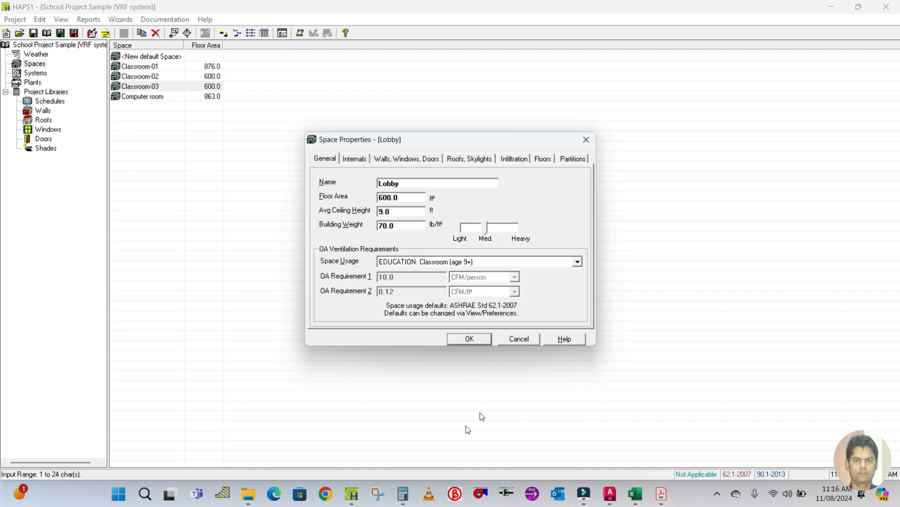
Look up the lobby's area in the fresh air spreadsheet and set the Lobby's floor area to 700 ft².
click(635, 493)
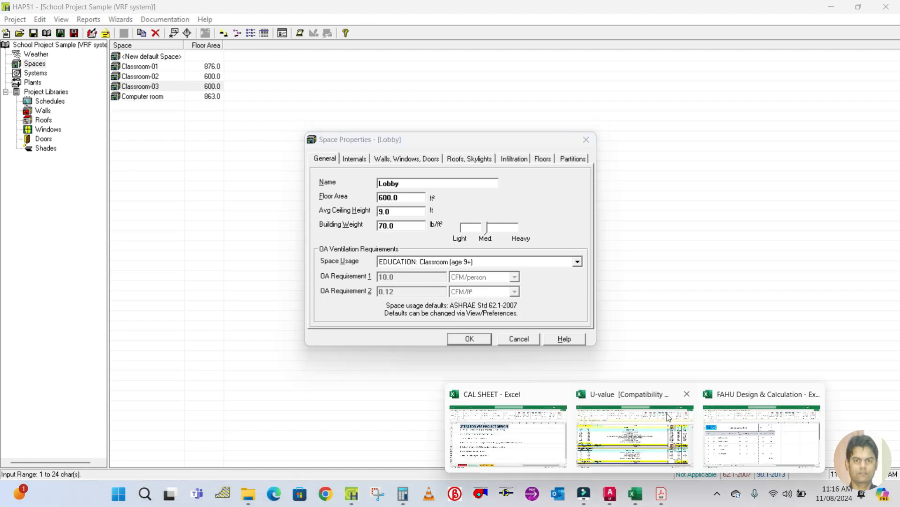
click(734, 422)
click(170, 341)
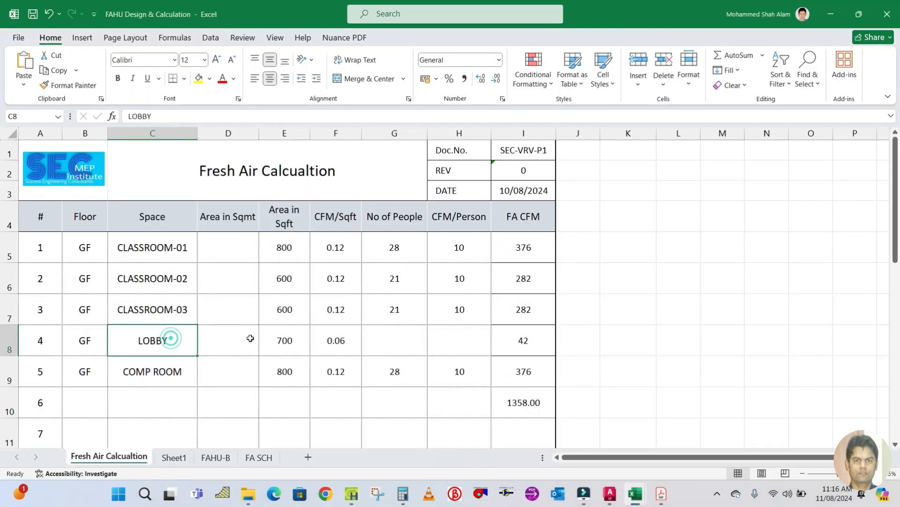
click(280, 338)
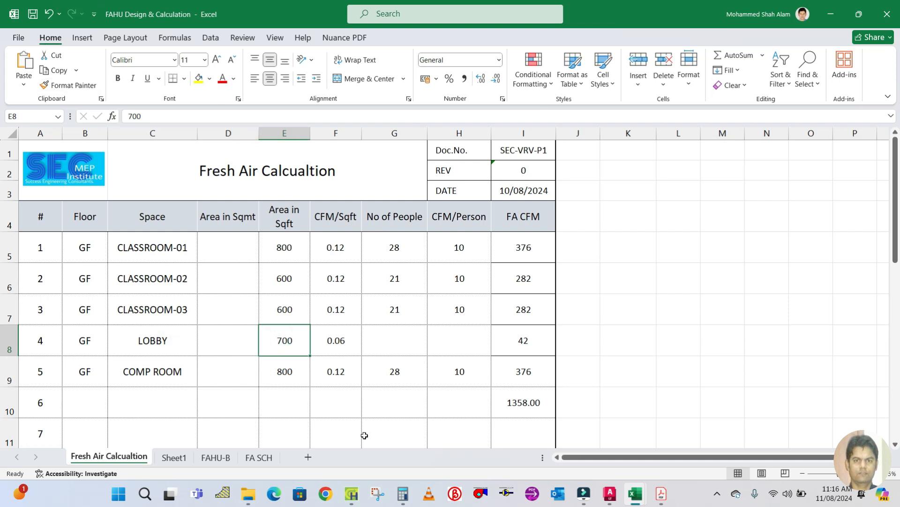
click(351, 493)
double_click(410, 198)
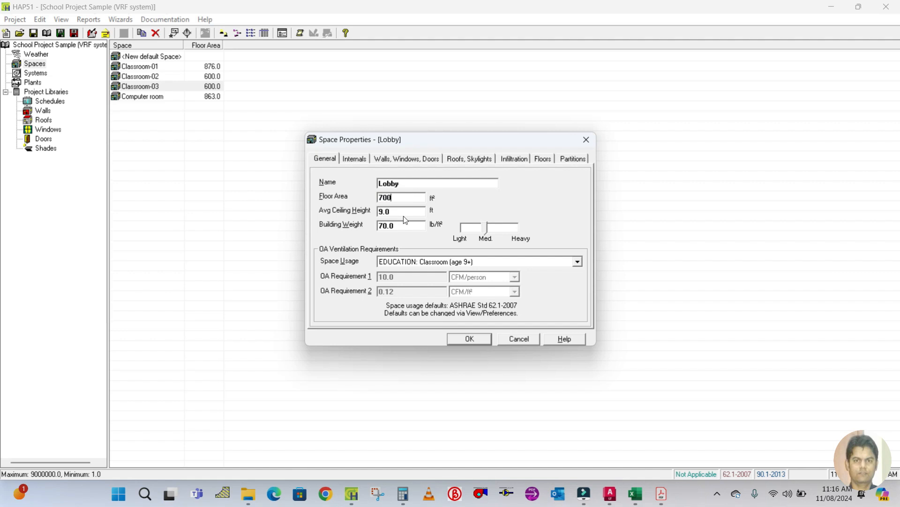
Set the Lobby's space usage to GENERAL: Corridor.
double_click(404, 211)
click(476, 258)
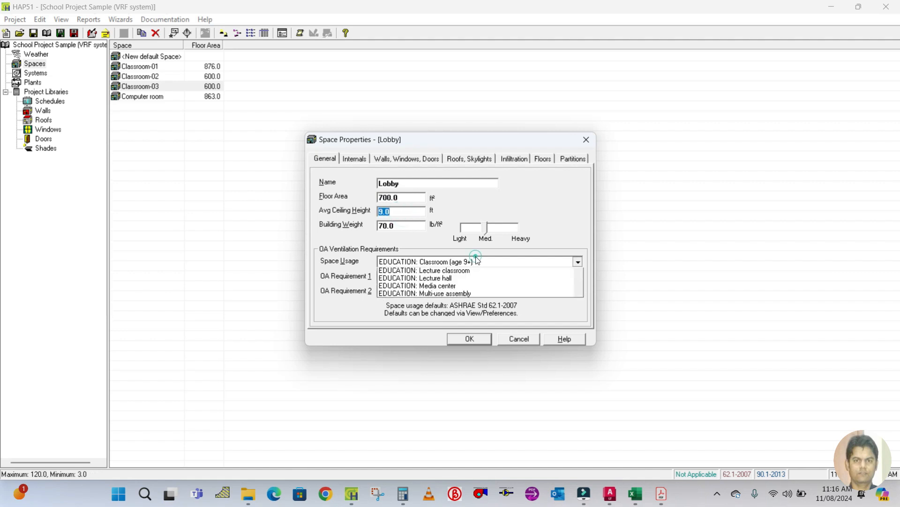
scroll(472, 313, down, 1)
scroll(472, 313, down, 4)
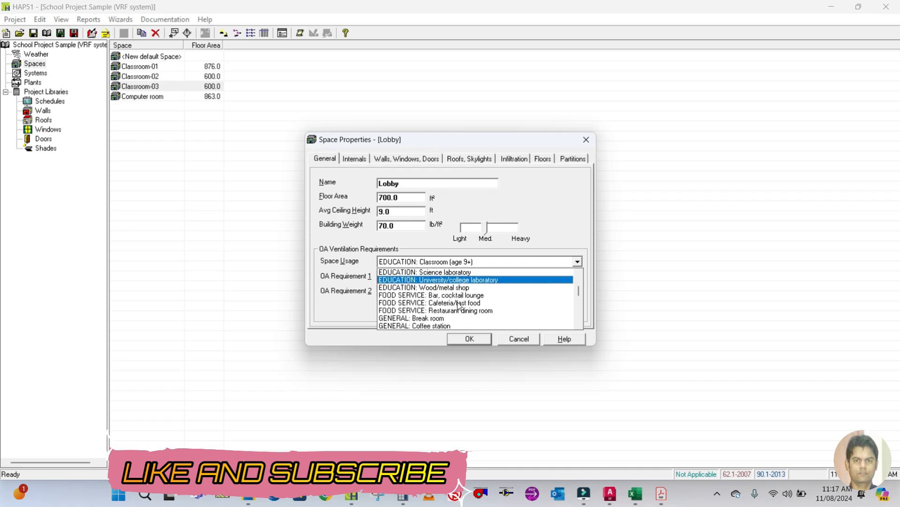
scroll(458, 305, down, 1)
scroll(458, 306, down, 3)
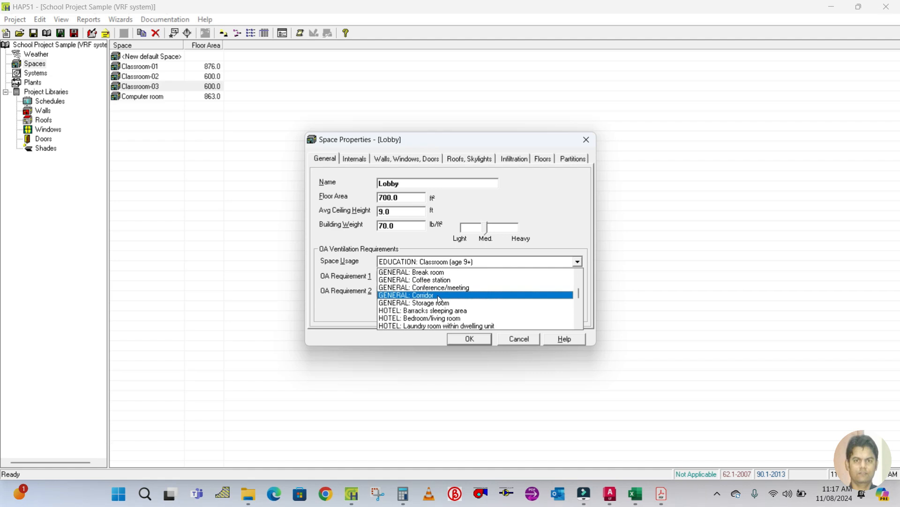
click(439, 295)
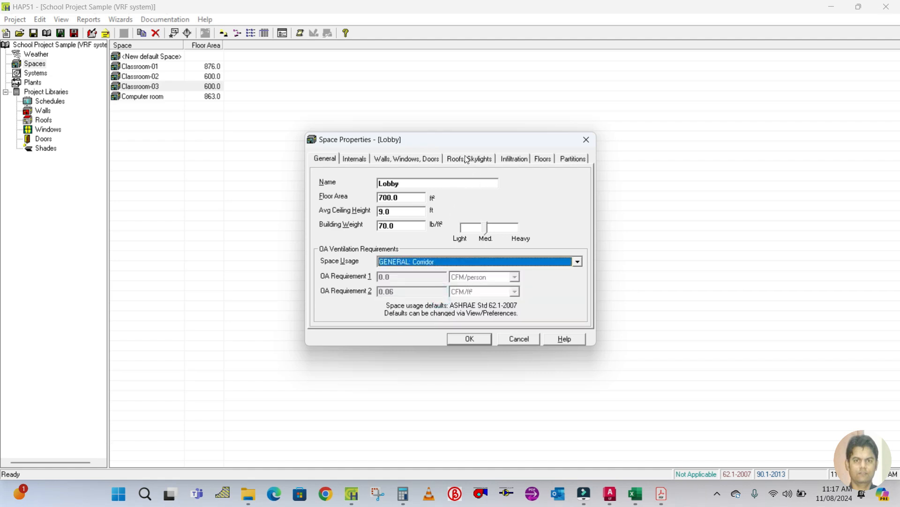
Set the Lobby's wall 1 exposure to E and change wall 2 to not used.
click(419, 160)
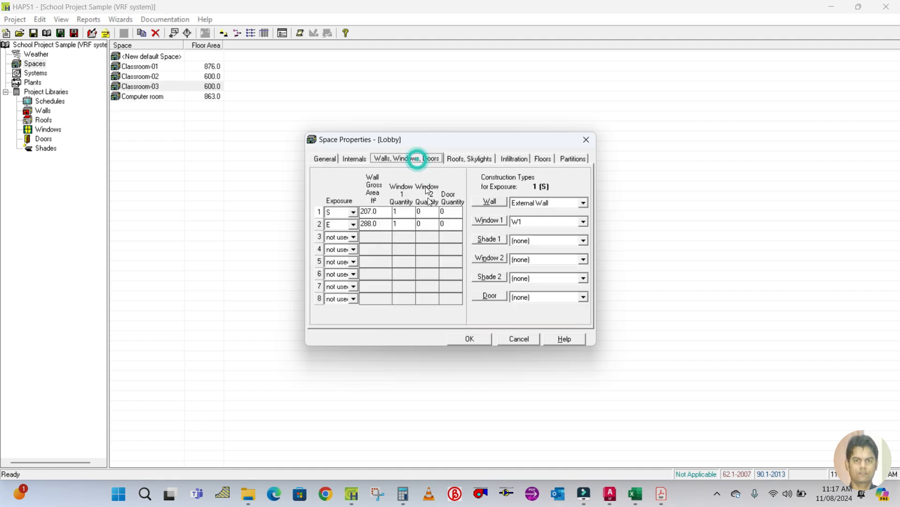
click(353, 212)
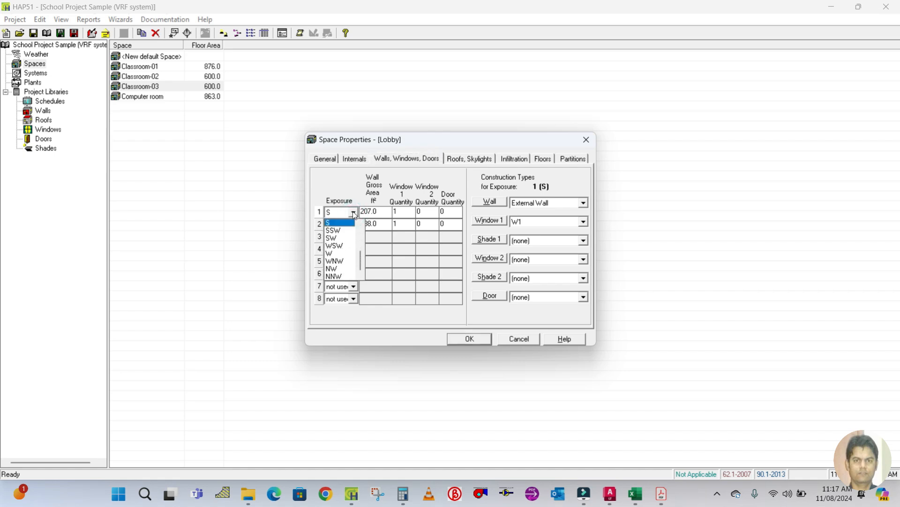
scroll(342, 253, up, 2)
scroll(339, 255, down, 2)
scroll(355, 247, up, 1)
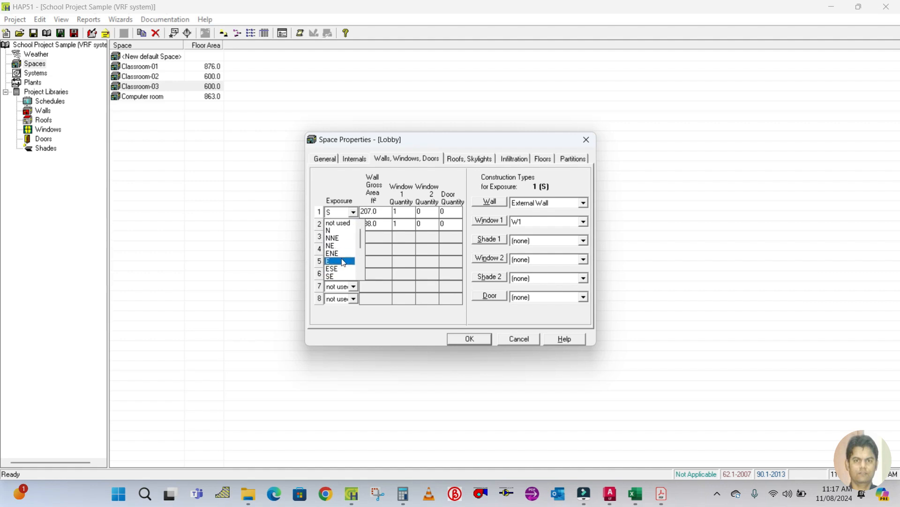
click(345, 260)
click(355, 224)
scroll(342, 242, up, 2)
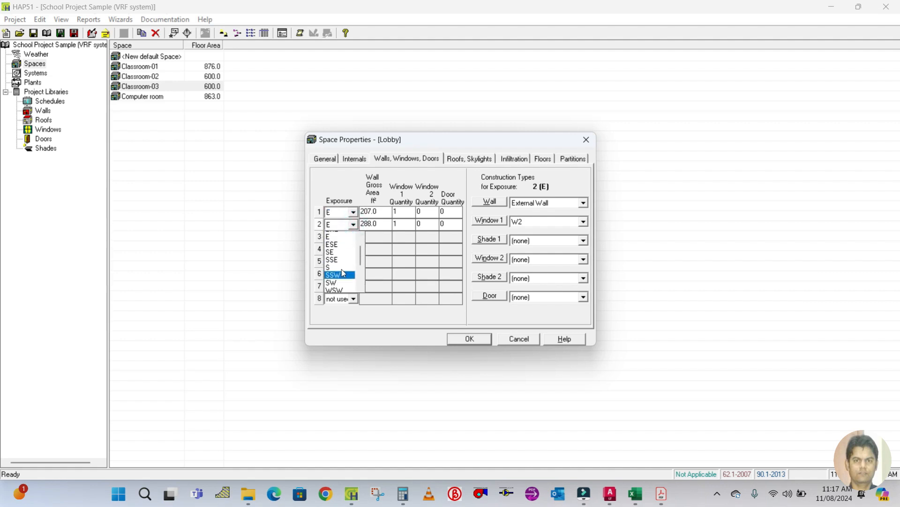
click(342, 240)
click(382, 212)
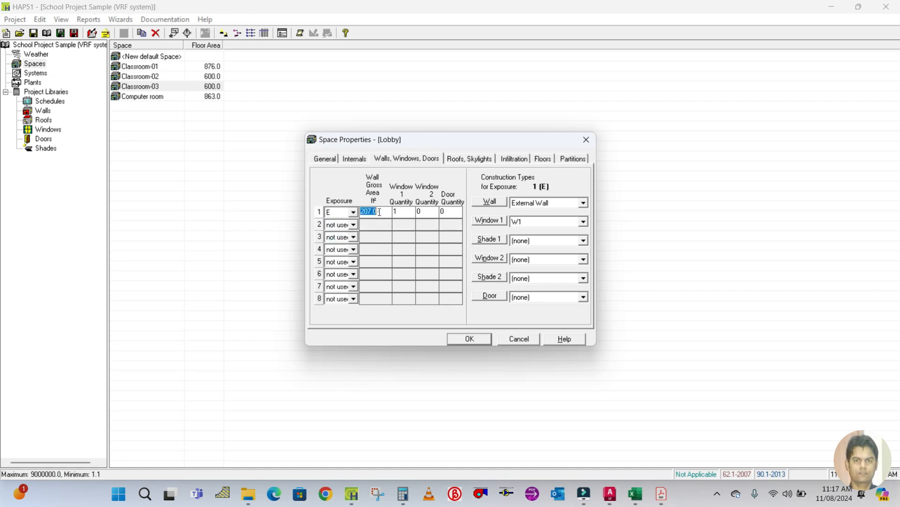
Measure the lobby's east wall length with a linear dimension in the drawing, then erase the dimension.
click(611, 496)
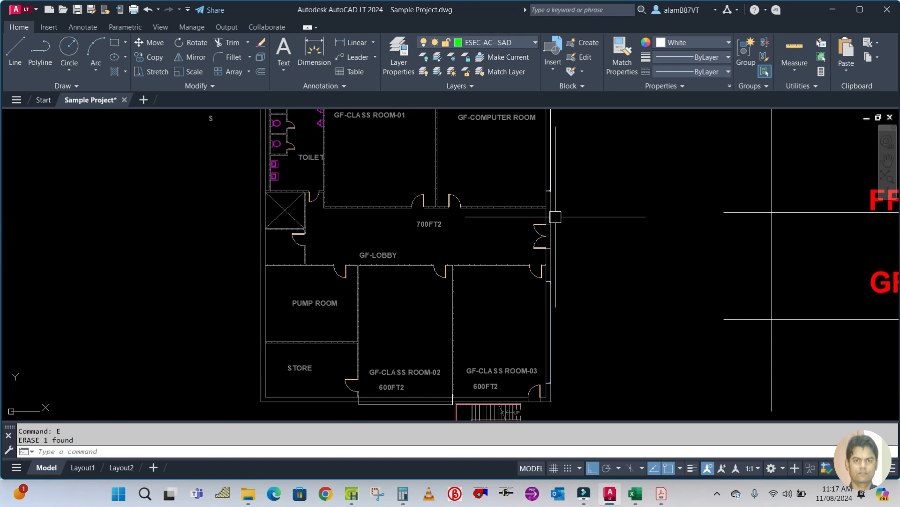
scroll(563, 233, up, 3)
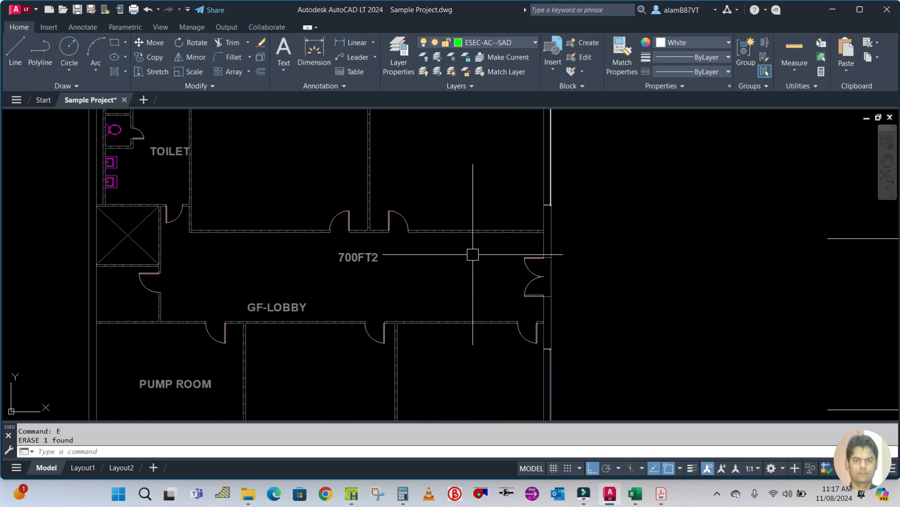
text(DLI)
key(Return)
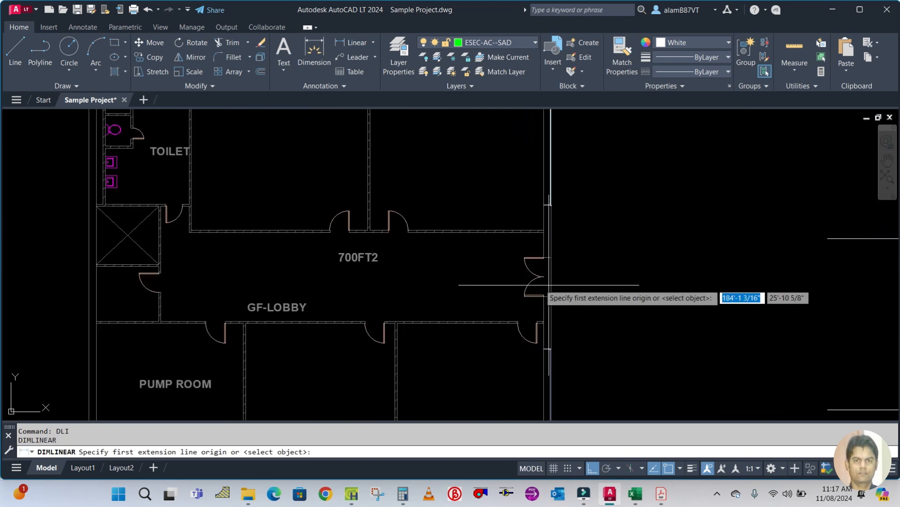
scroll(516, 233, up, 2)
click(511, 231)
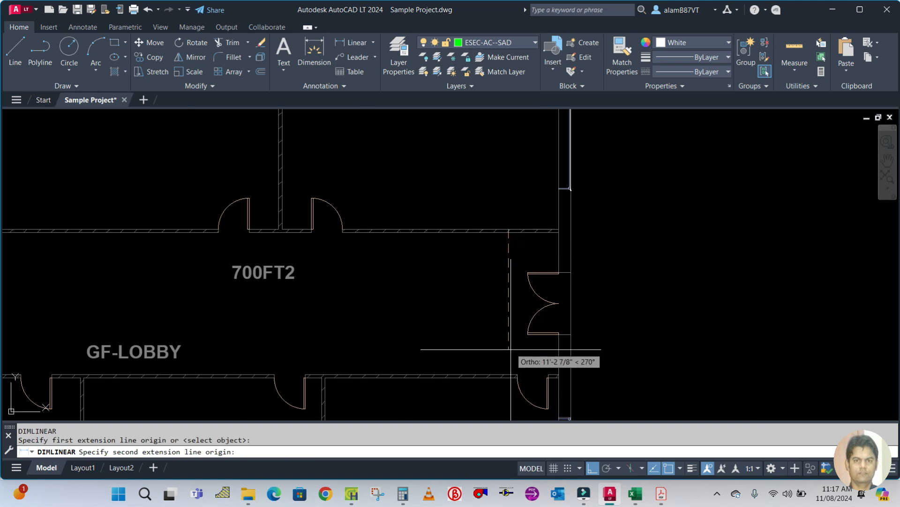
click(515, 374)
click(495, 337)
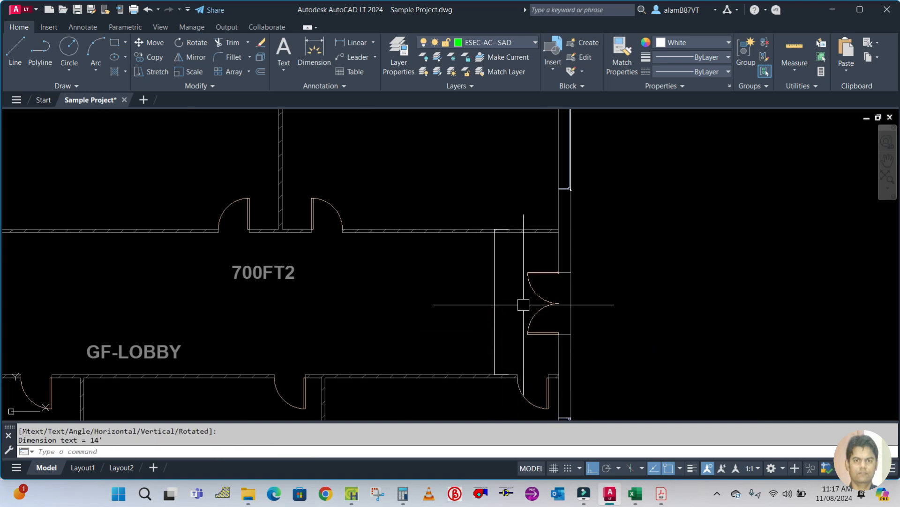
click(496, 295)
text(E)
key(Return)
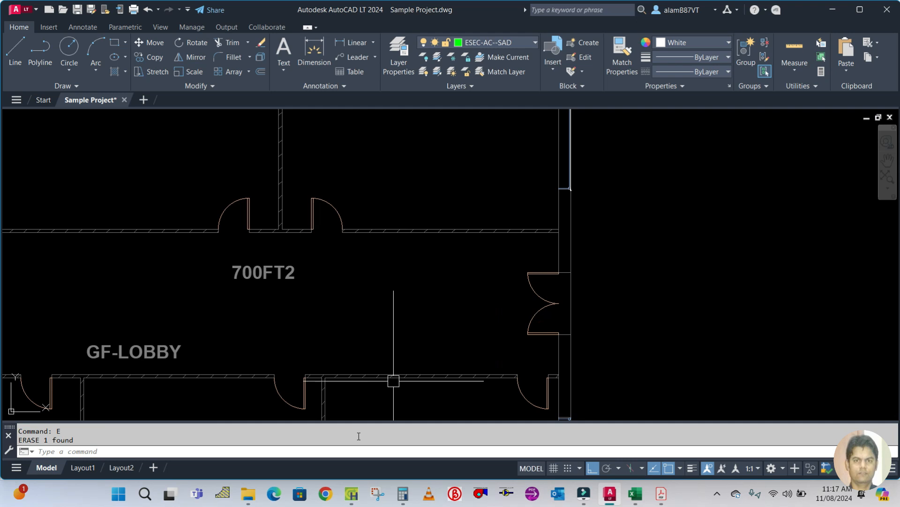
Compute 14 × 9 in Calculator and set the Lobby's wall 1 gross area to 126 ft².
click(394, 500)
click(196, 255)
text(14*9)
key(Return)
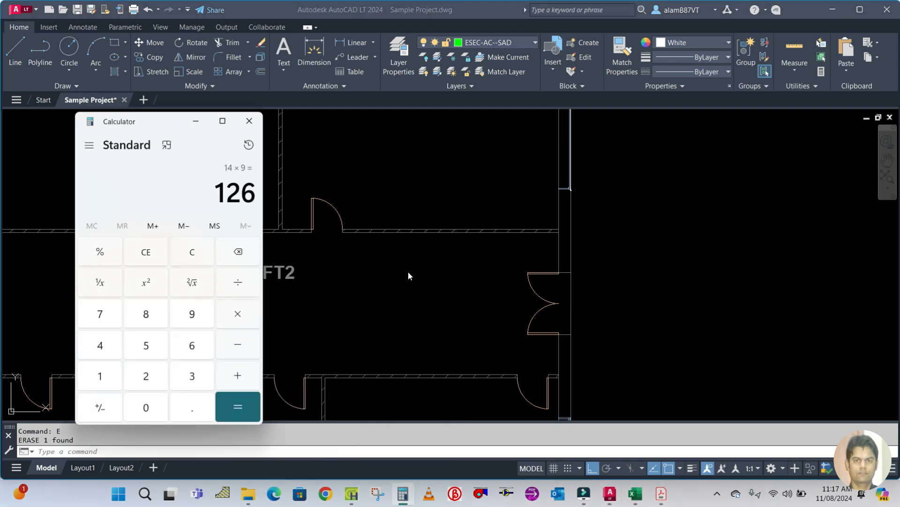
click(351, 493)
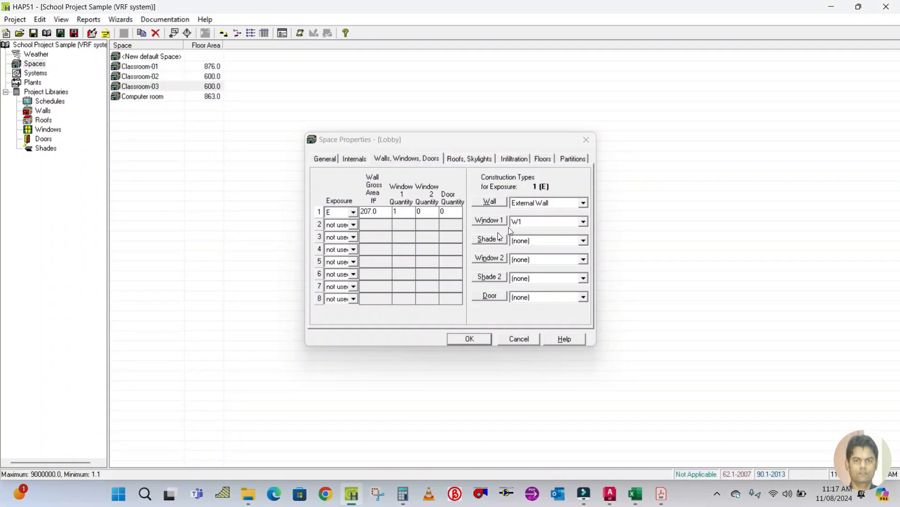
click(381, 211)
drag(380, 211, 361, 210)
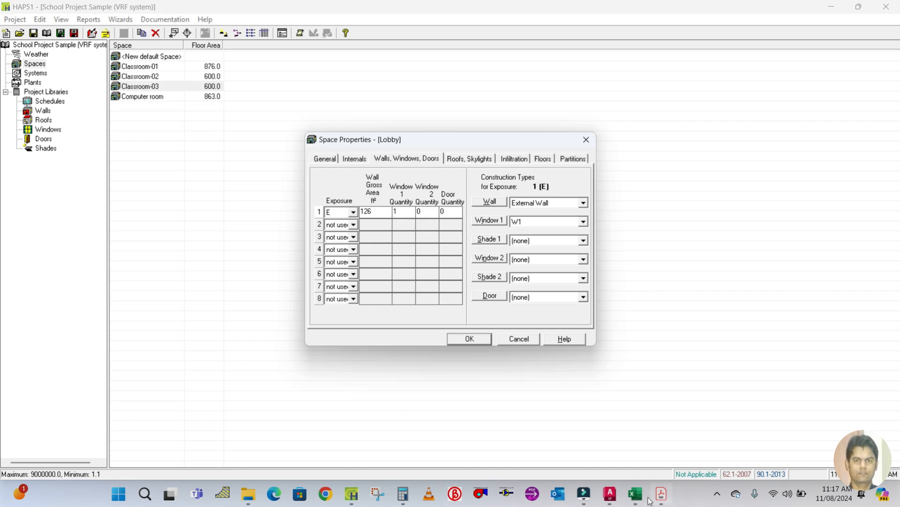
Measure the lobby's west wall length with a linear dimension in the drawing, then erase the dimension.
click(610, 493)
scroll(563, 253, down, 4)
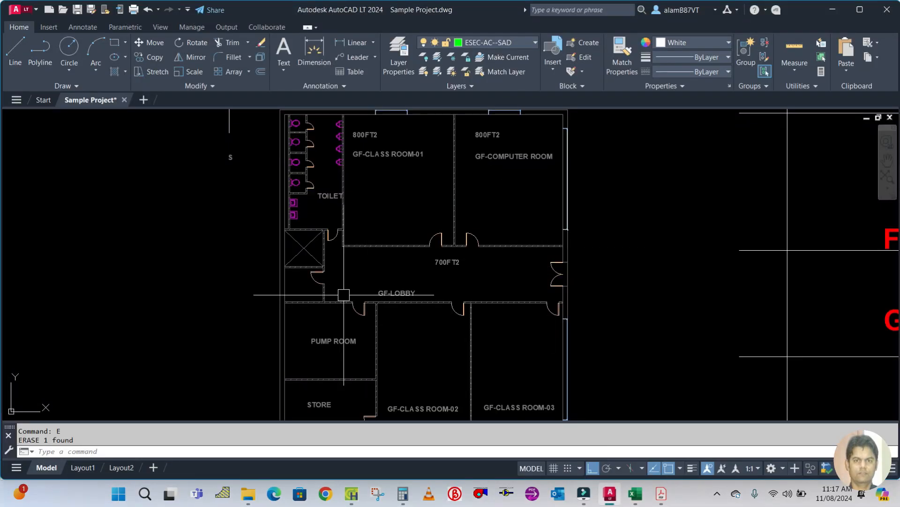
scroll(272, 300, up, 4)
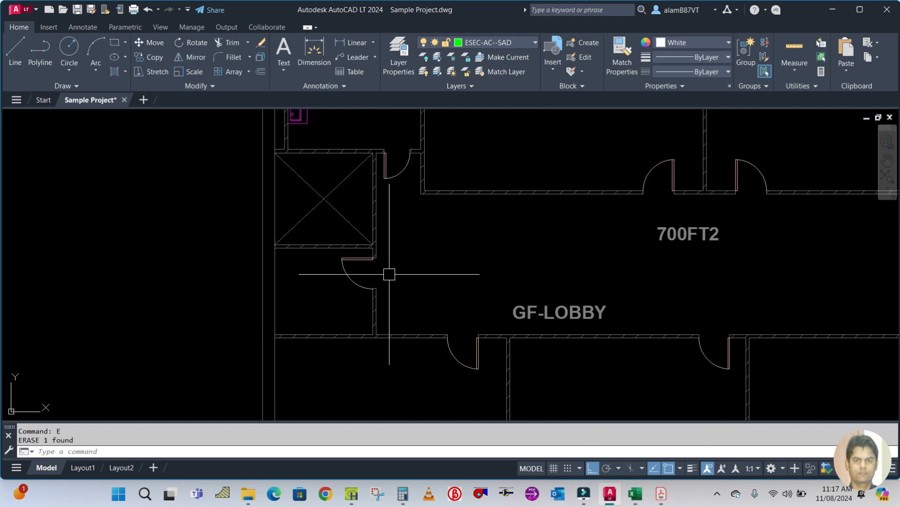
scroll(388, 303, down, 4)
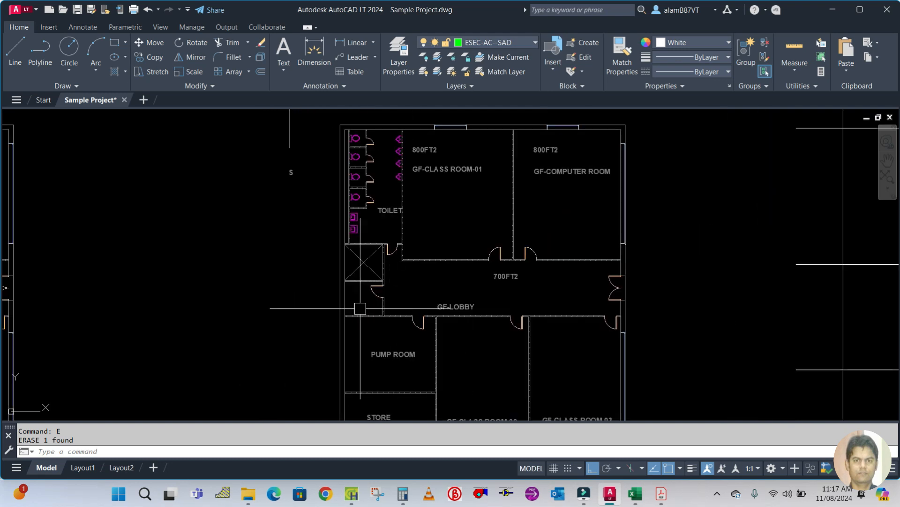
scroll(390, 291, up, 4)
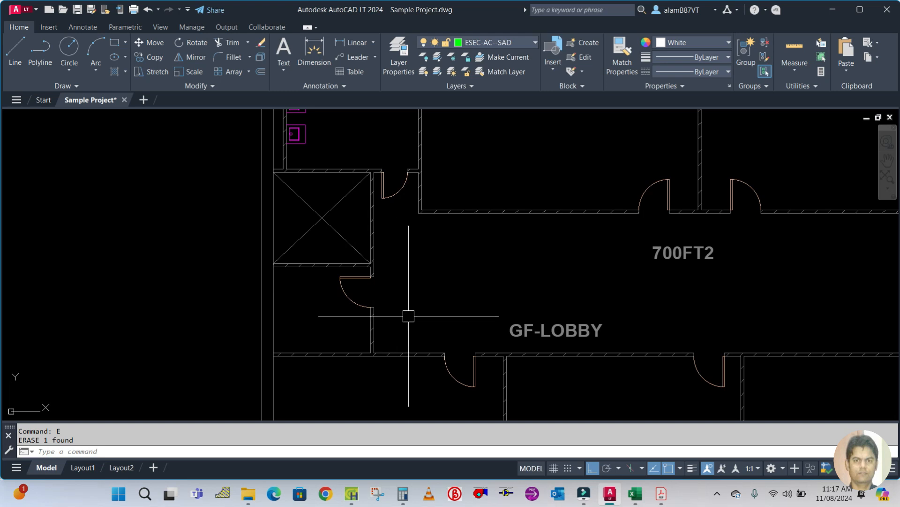
text(DLI)
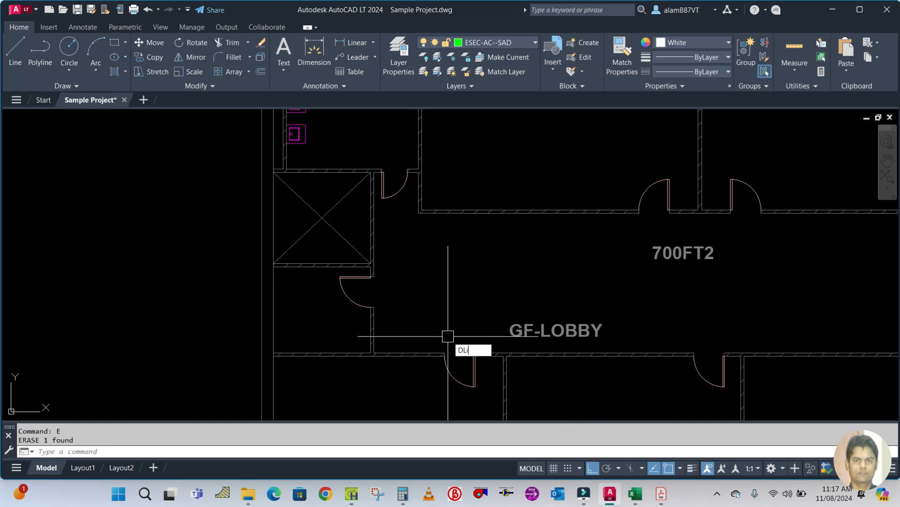
key(Return)
click(348, 351)
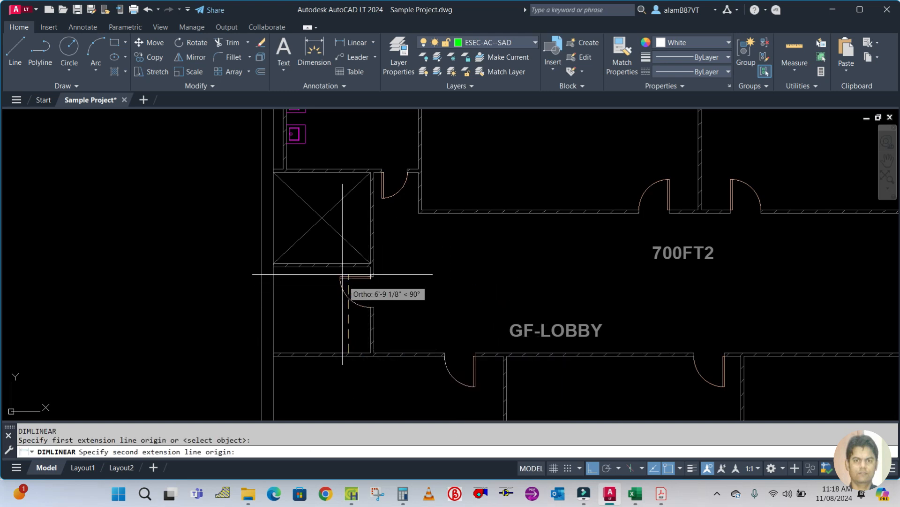
scroll(368, 268, up, 4)
click(360, 256)
scroll(360, 256, down, 4)
click(450, 261)
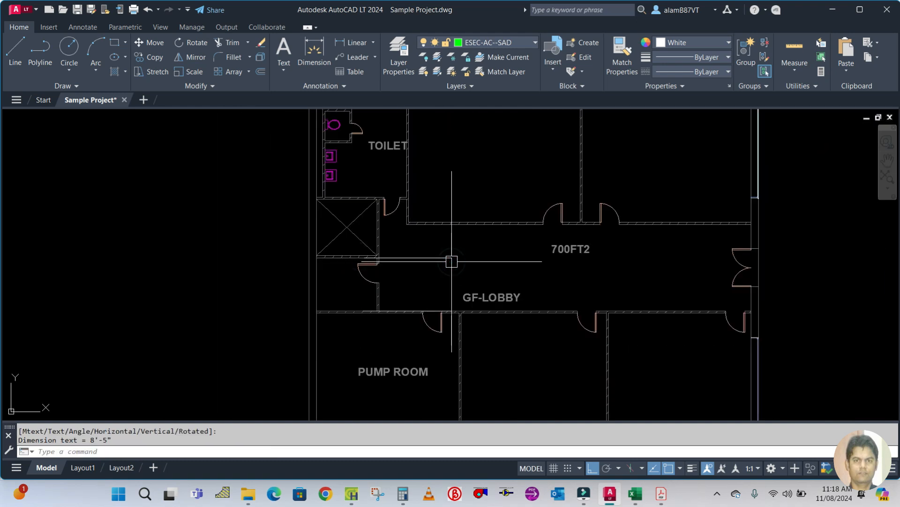
click(451, 274)
key(e)
key(Return)
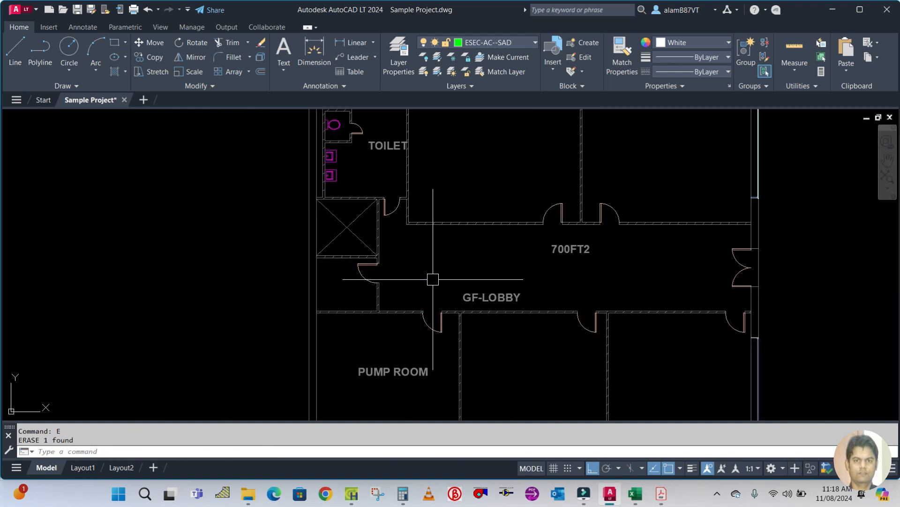
scroll(432, 277, down, 3)
click(357, 492)
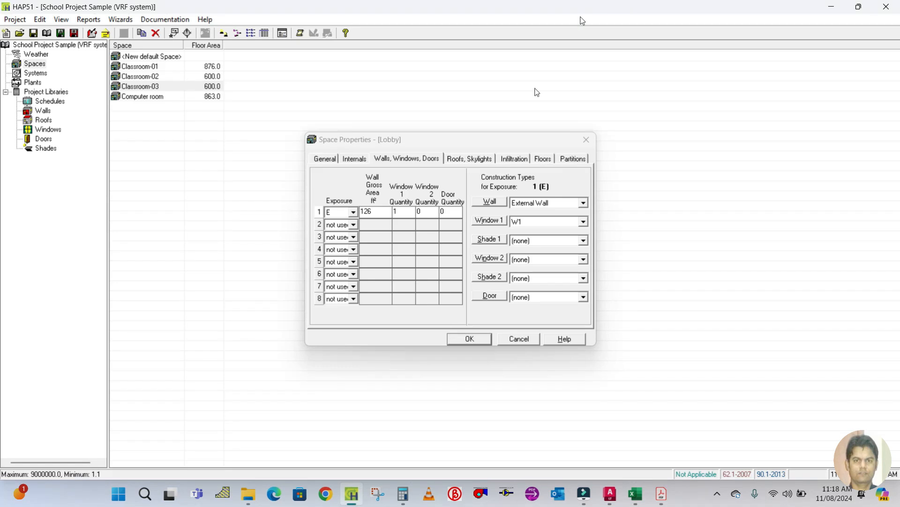
Set the Lobby's Window 1 construction to none and create a new door construction named D1 for wall 1.
click(537, 221)
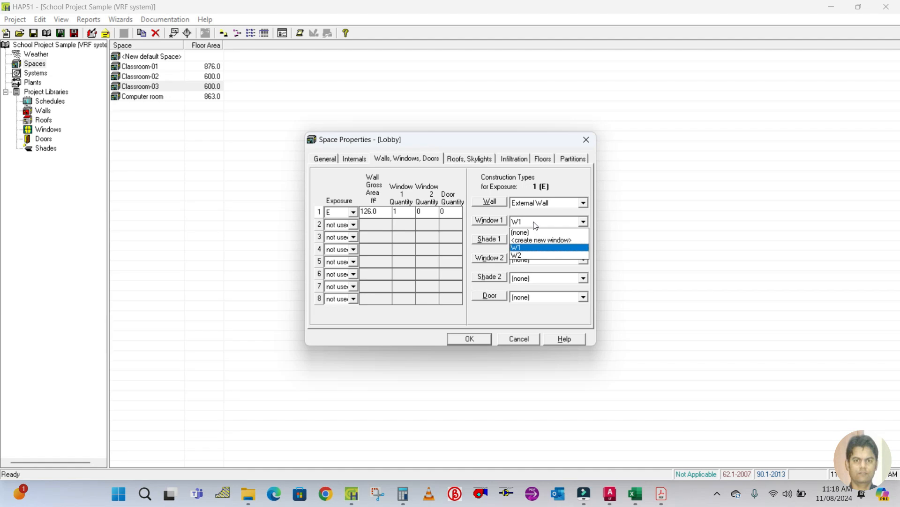
click(532, 232)
click(528, 303)
click(533, 313)
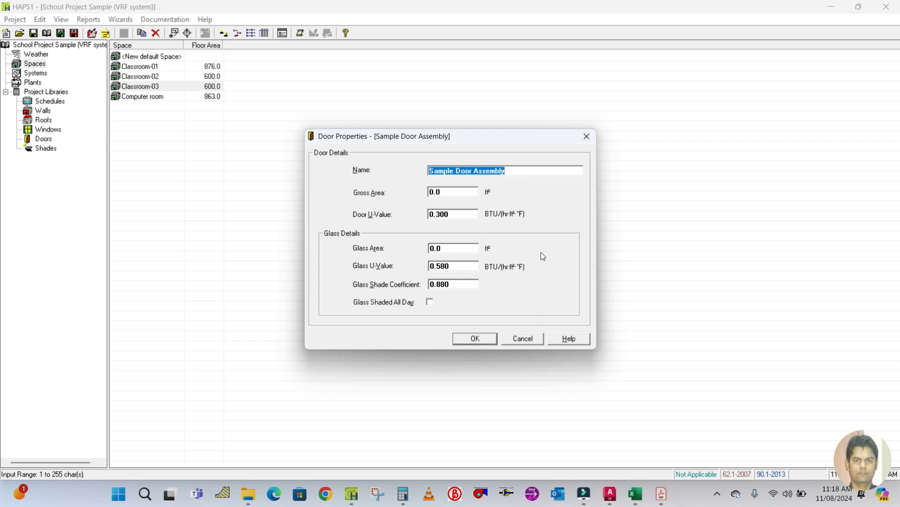
text(D1)
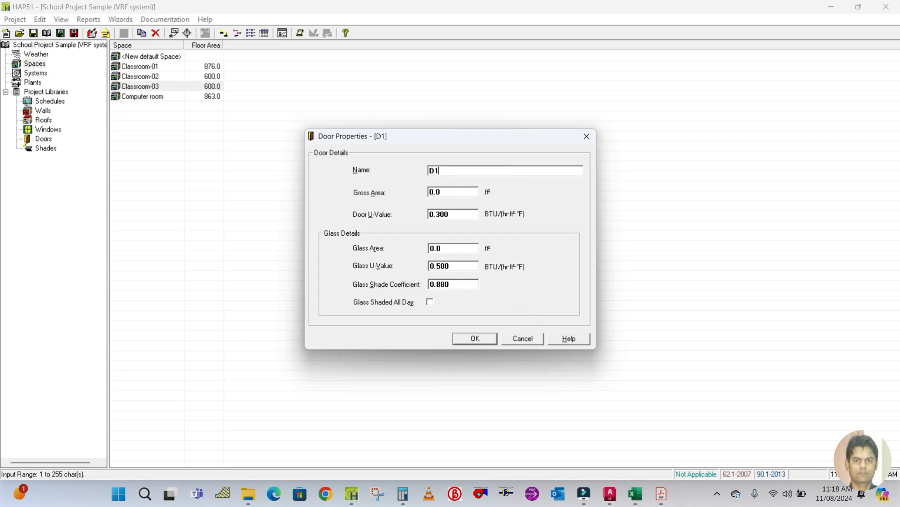
click(461, 338)
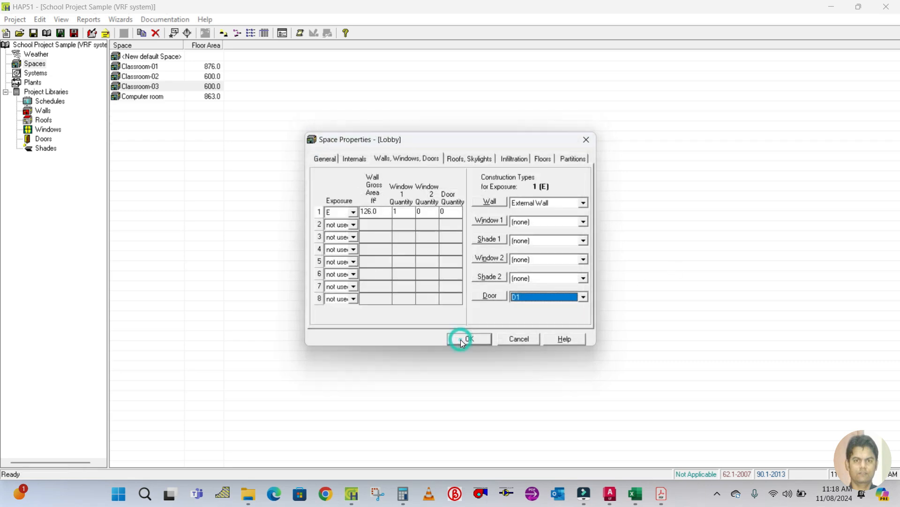
Set the Lobby's horizontal roof gross area to 700 ft².
click(403, 212)
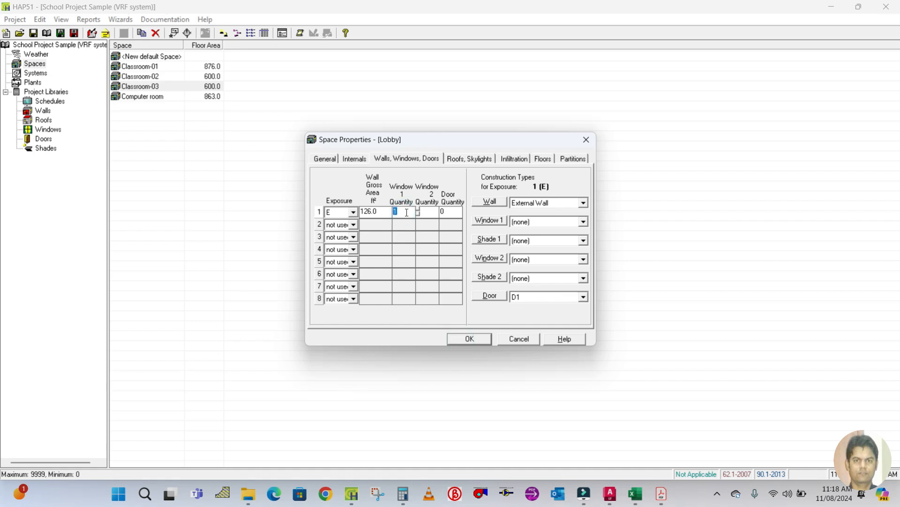
click(450, 211)
click(469, 158)
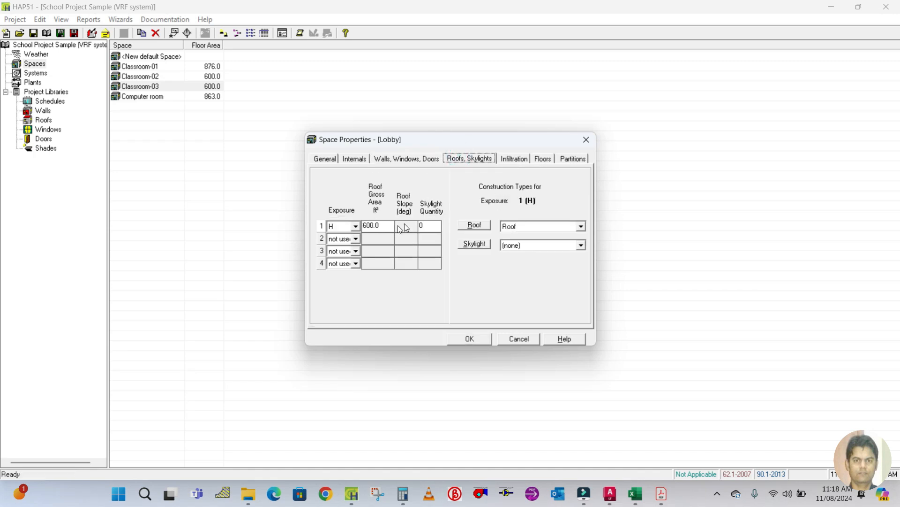
click(324, 159)
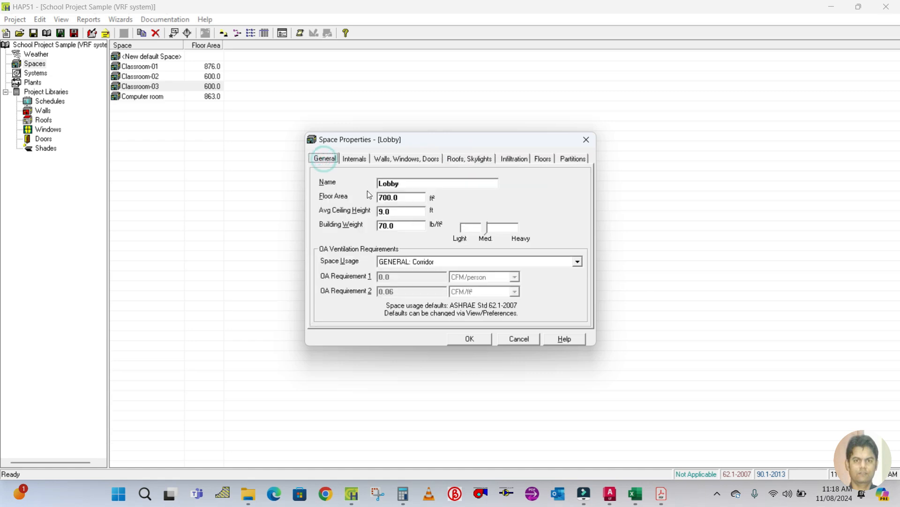
click(459, 160)
click(378, 227)
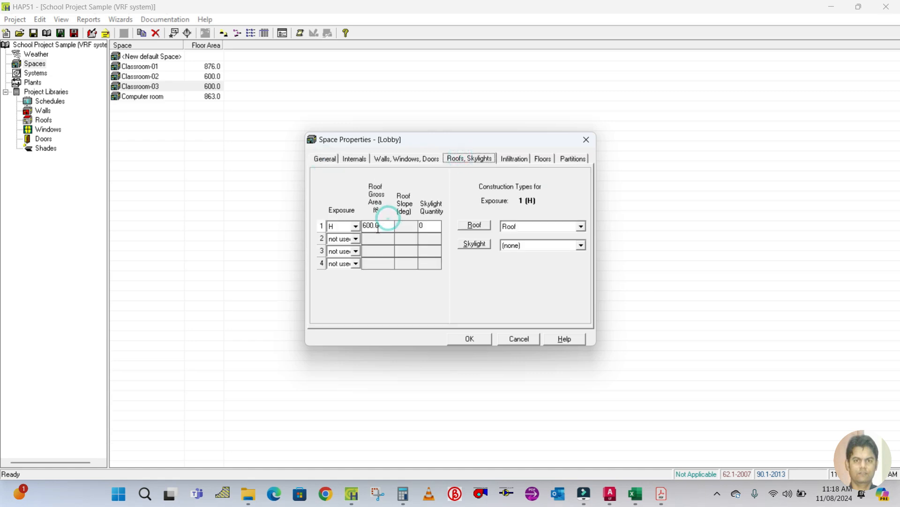
key(BackSpace)
text(600)
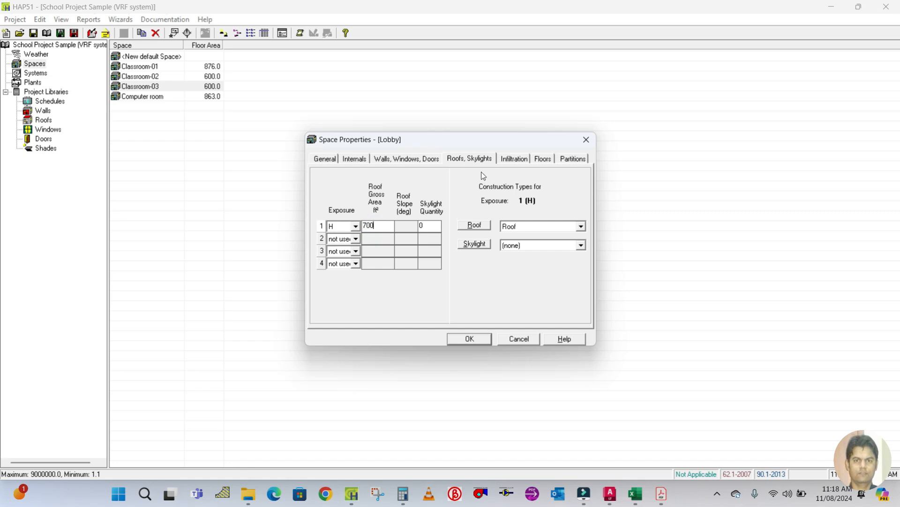
Set the Lobby's slab-on-grade floor area to 700 ft².
click(503, 159)
click(543, 159)
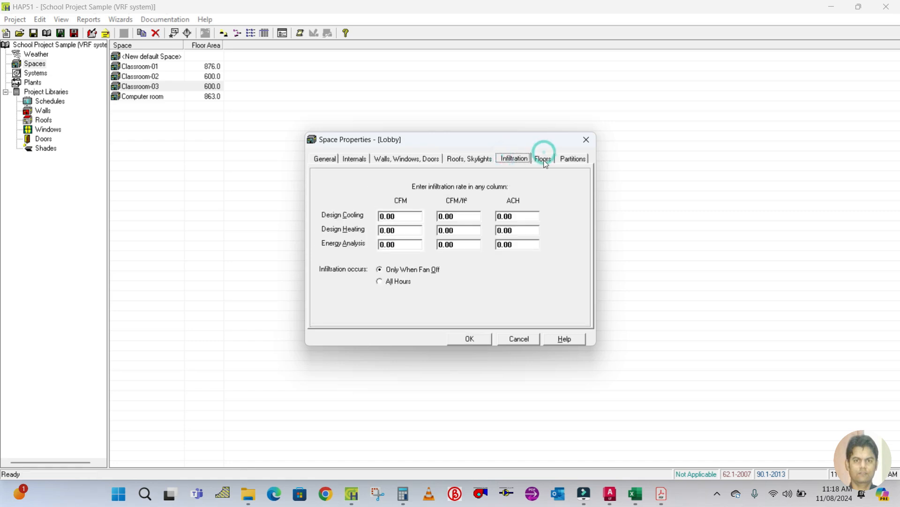
click(455, 252)
text(700)
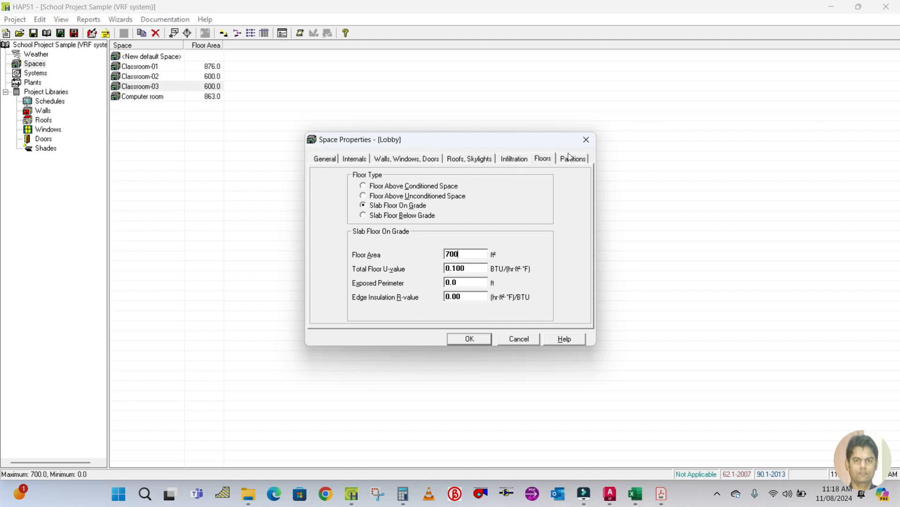
Enter the Lobby's wall partition 1 area and confirm the space properties.
click(574, 158)
click(431, 225)
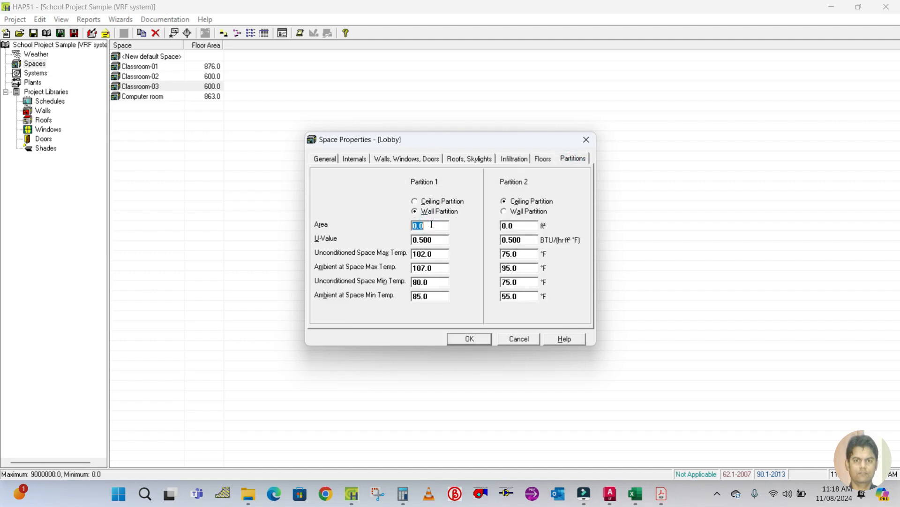
text(7)
click(467, 338)
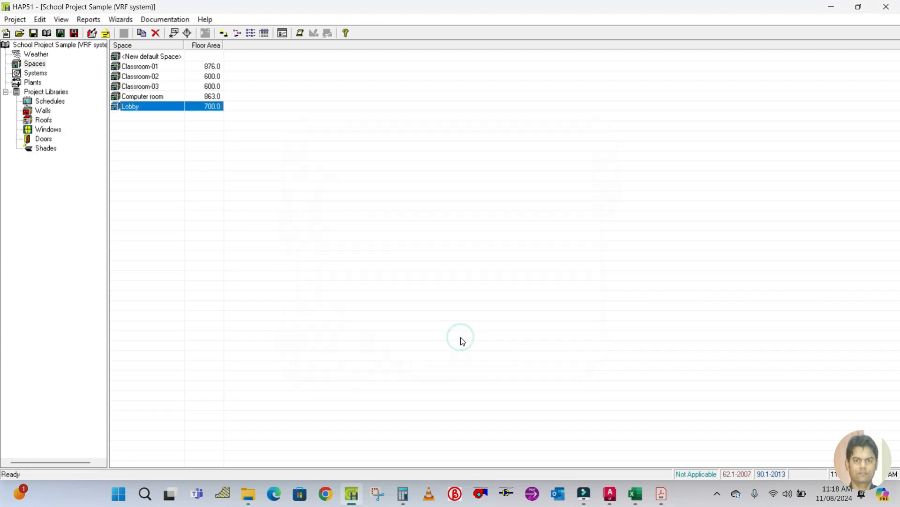
Save the project.
click(34, 33)
click(540, 285)
Create a new air system named GF-VRV SYSTEM with Terminal Units equipment and Variable Refrigerant Flow (VRF) system type.
click(36, 73)
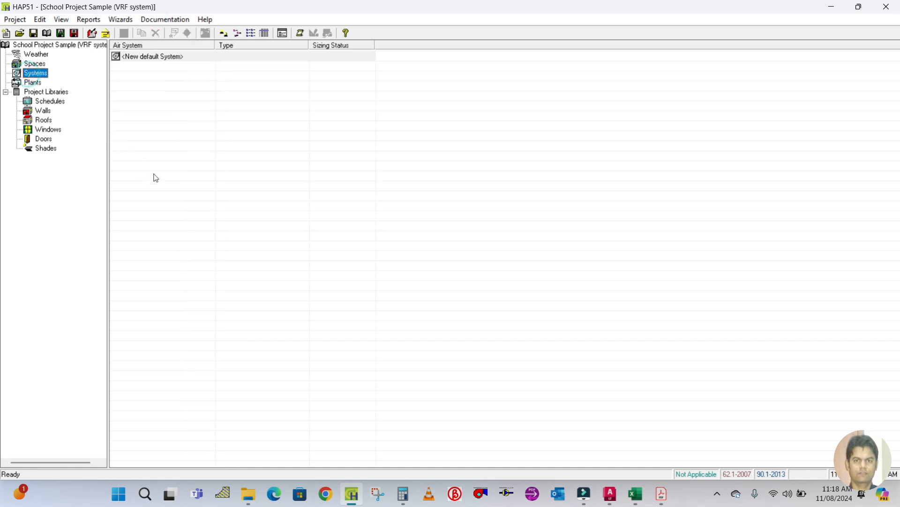
click(146, 57)
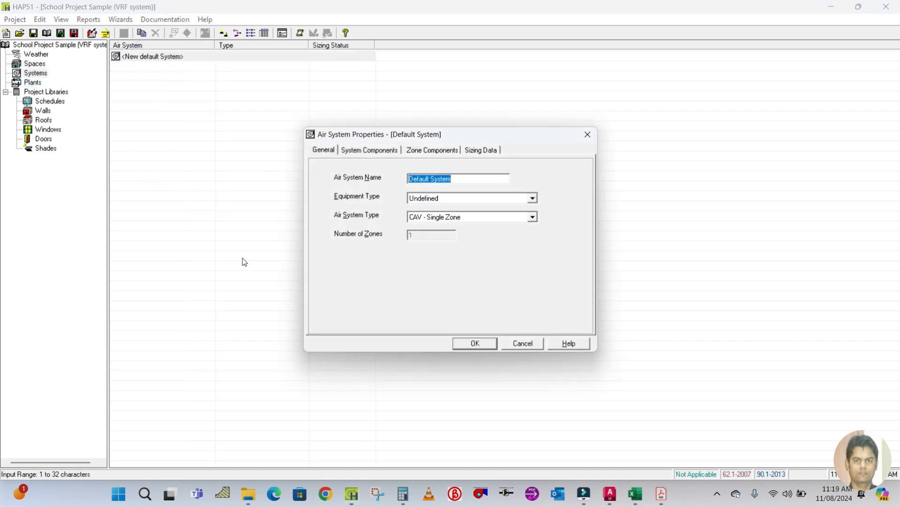
key(Caps_Lock)
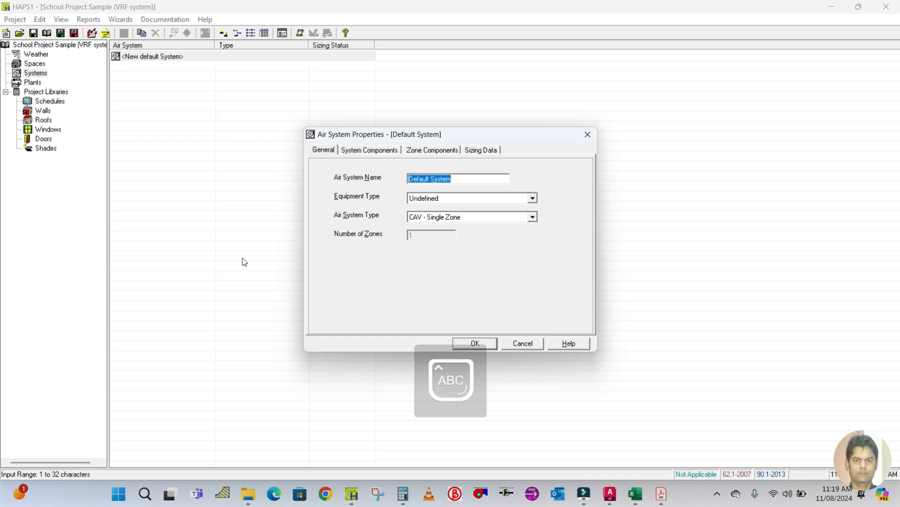
text(GF-V)
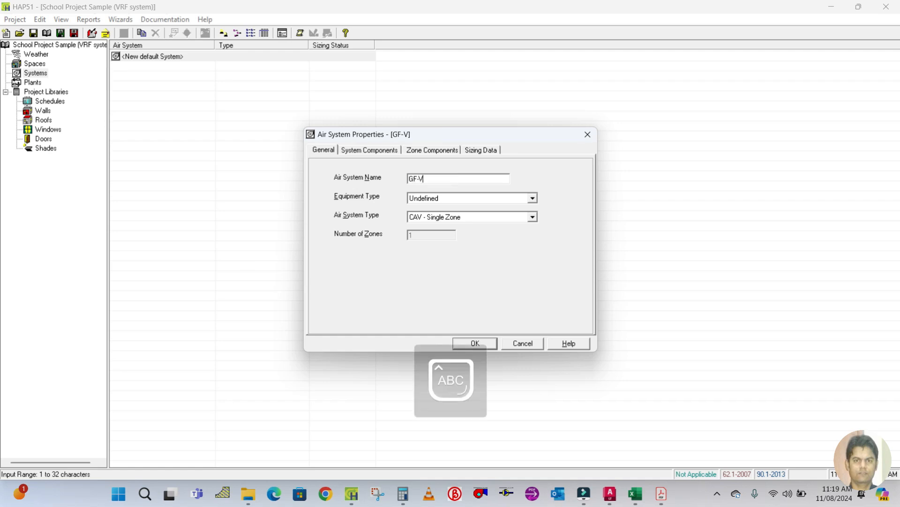
text(RV SYSTEM)
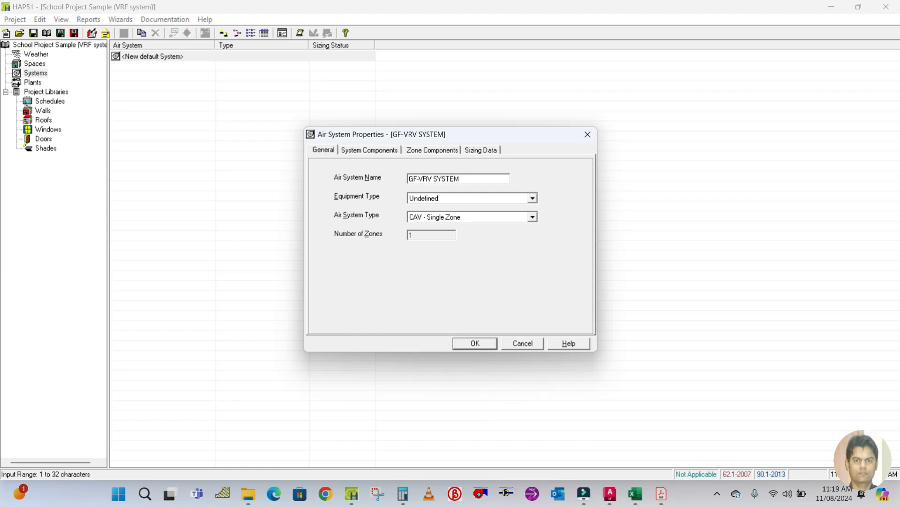
click(457, 200)
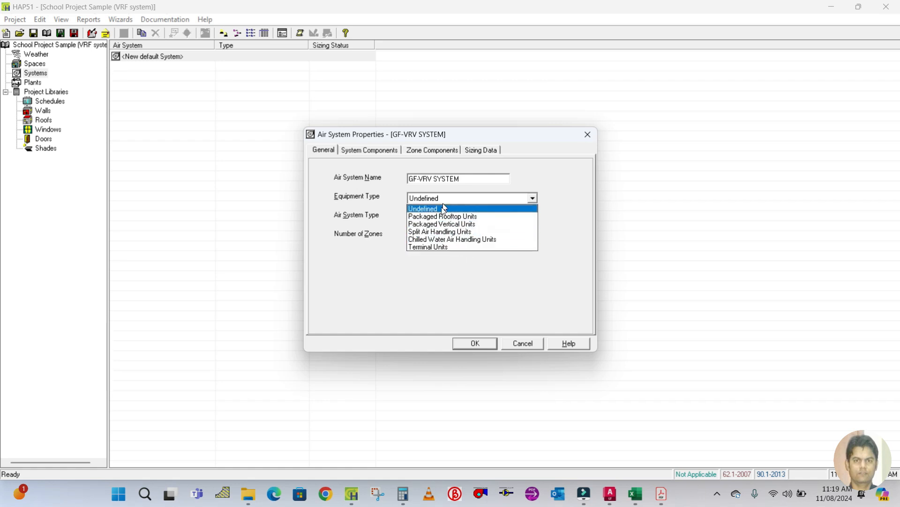
click(431, 246)
click(513, 219)
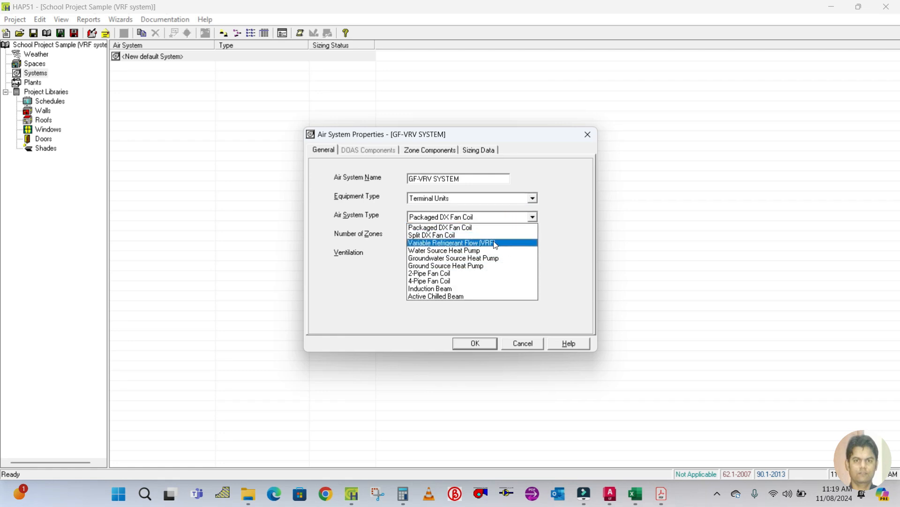
click(494, 243)
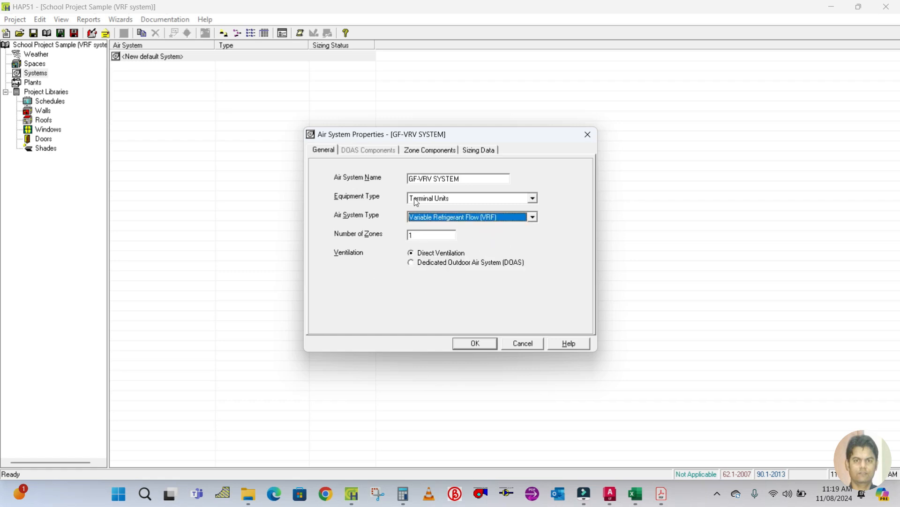
Assign Classroom-01, Classroom-02, Classroom-03, Computer room and Lobby to Zone 1 of the air system.
click(423, 149)
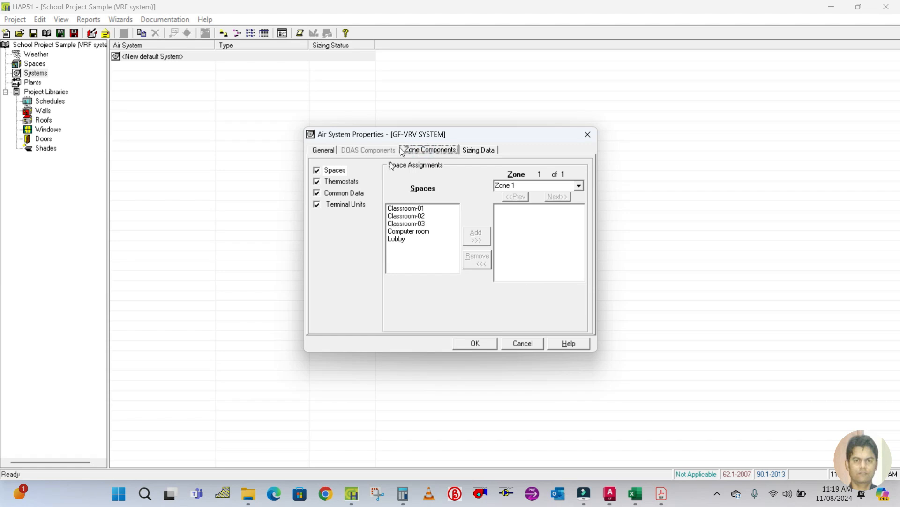
click(402, 208)
ctrl+click(406, 215)
ctrl+click(406, 223)
ctrl+click(404, 231)
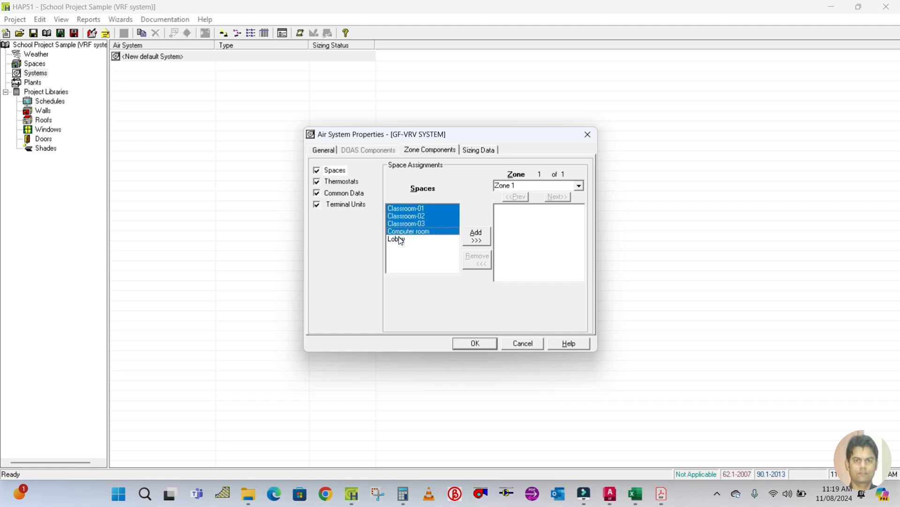
ctrl+click(400, 239)
click(477, 235)
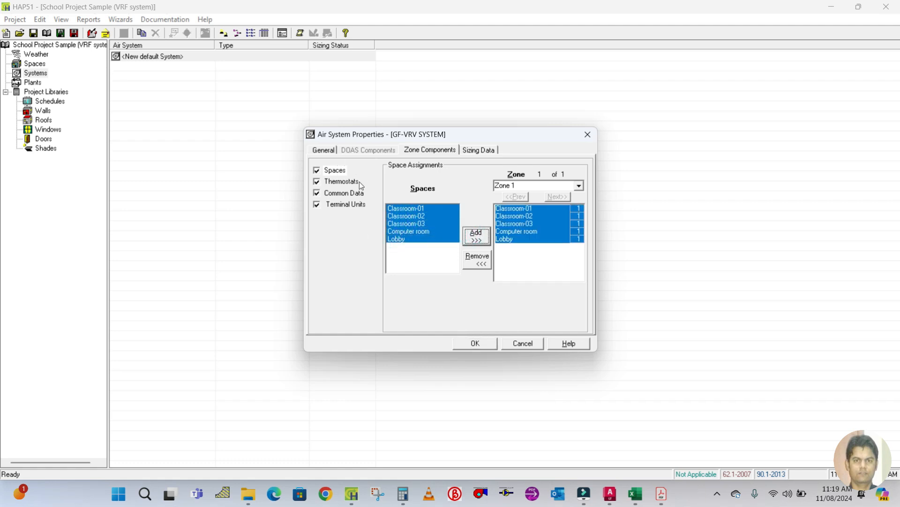
Set the zone thermostat schedule to TS.
click(328, 181)
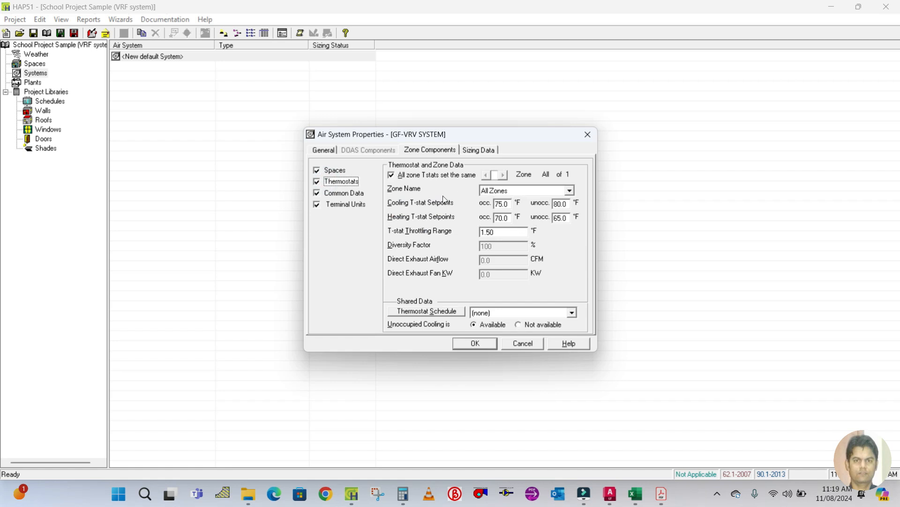
click(483, 314)
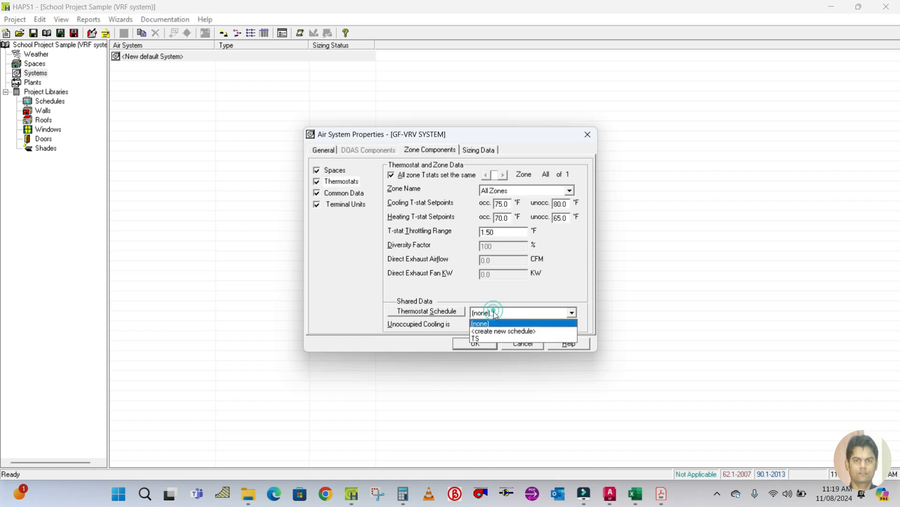
click(491, 338)
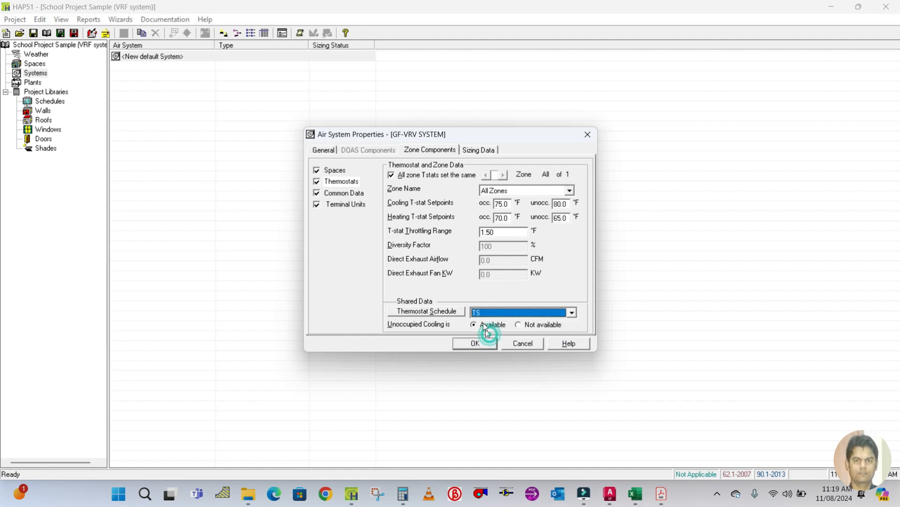
Set the common terminal unit cooling coil design supply temperature to 54 °F.
click(352, 197)
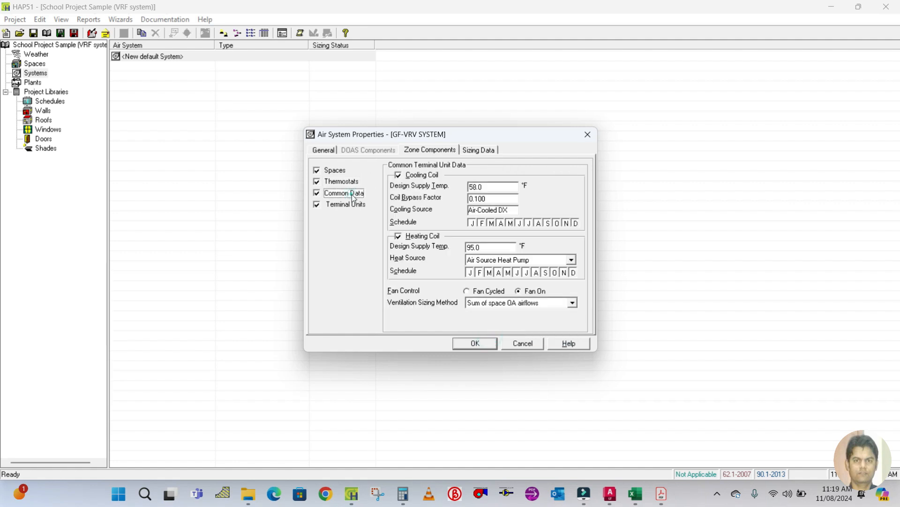
click(505, 187)
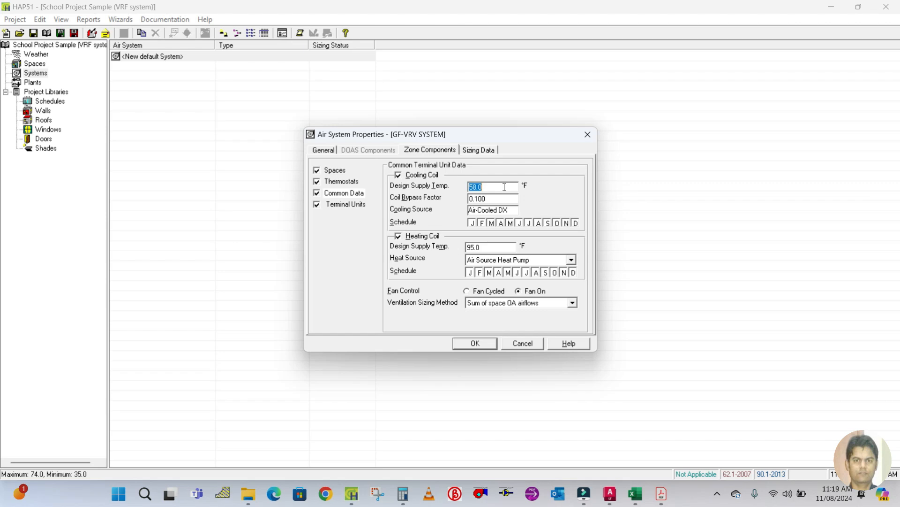
text(54)
click(489, 197)
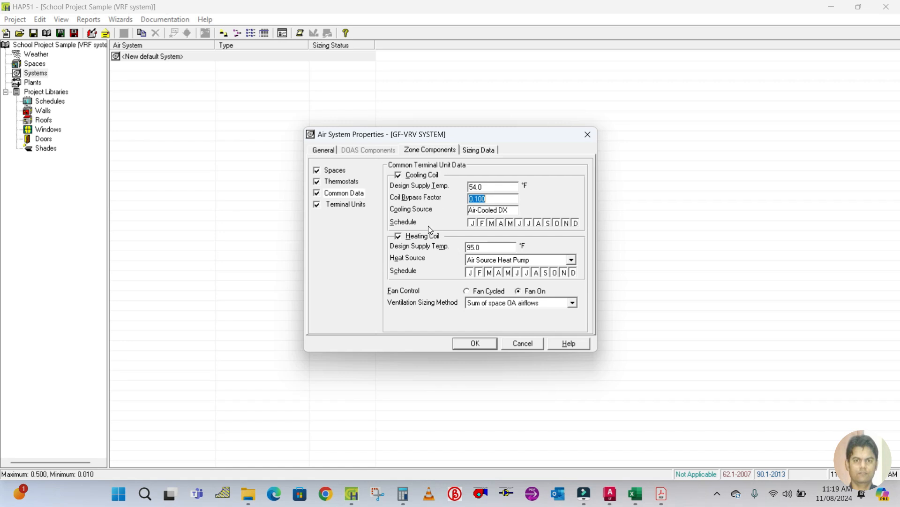
click(398, 238)
click(398, 237)
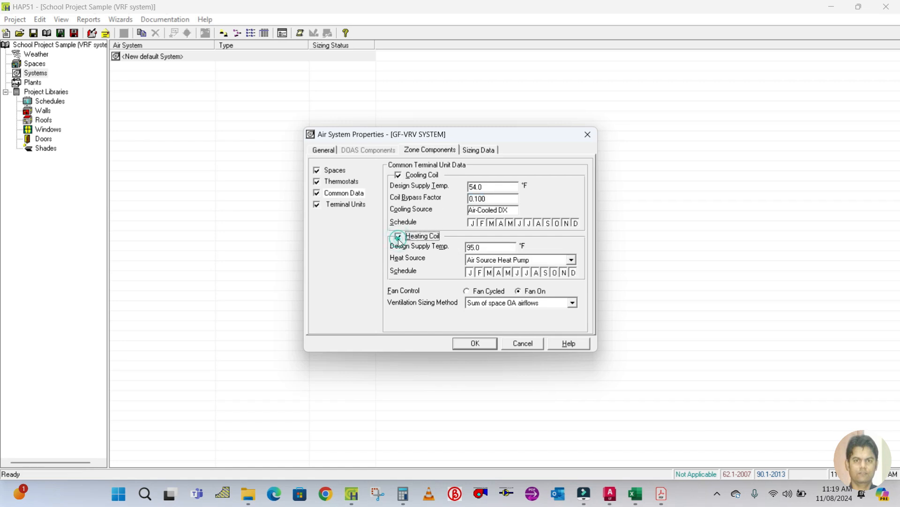
Set the cooling sensible safety factor to 10%, enter the cooling latent safety factor, and confirm the air system.
click(351, 206)
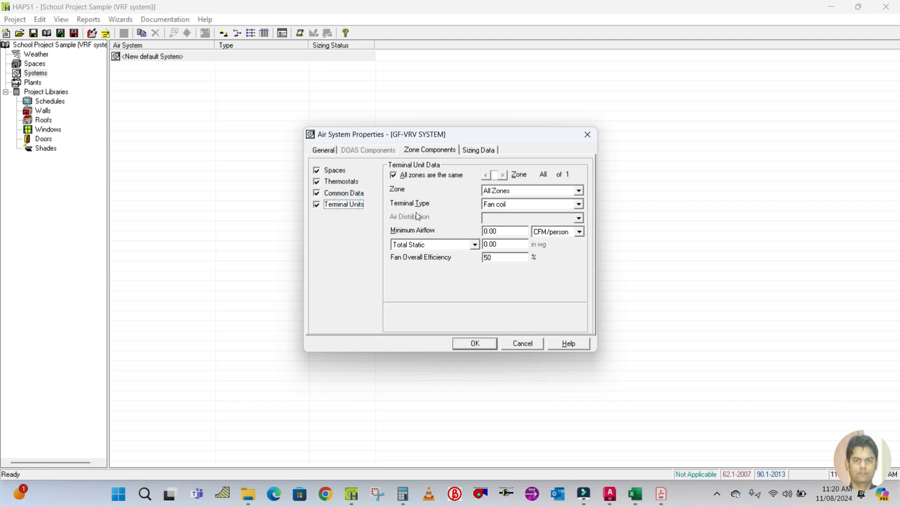
click(474, 151)
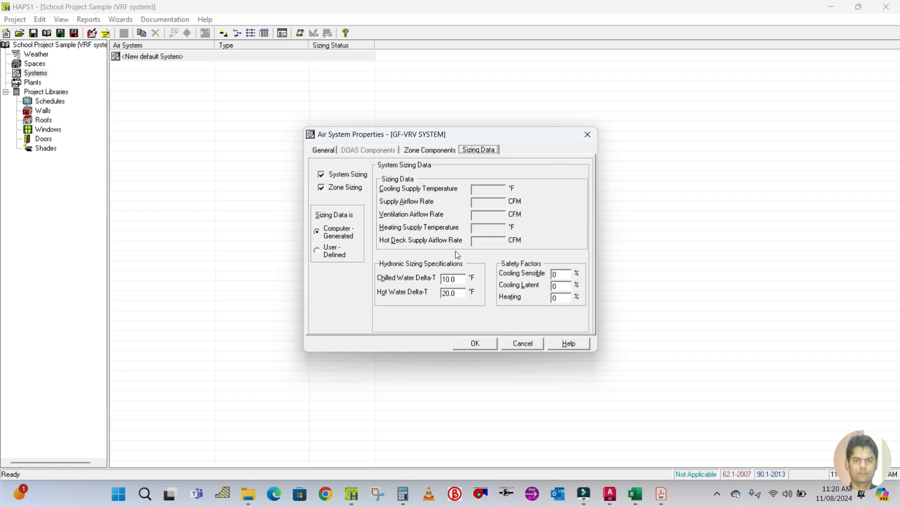
click(566, 274)
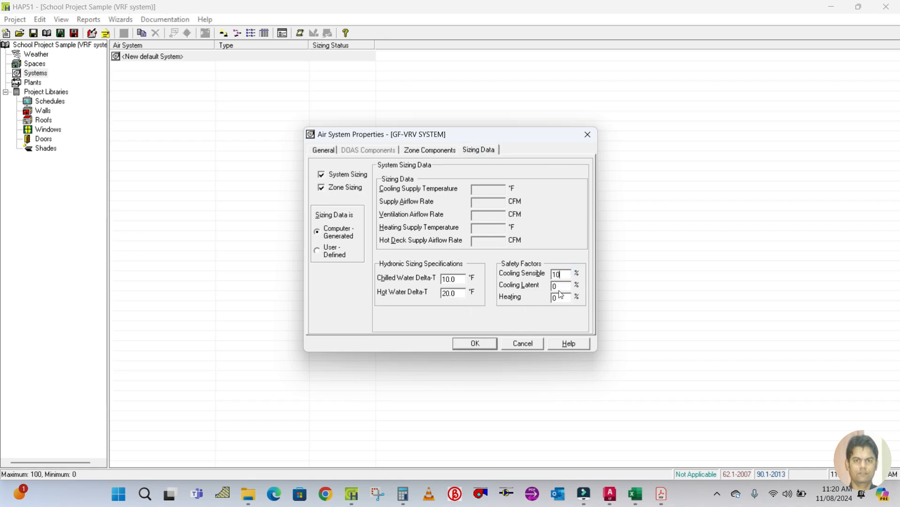
click(563, 284)
text(1)
click(482, 344)
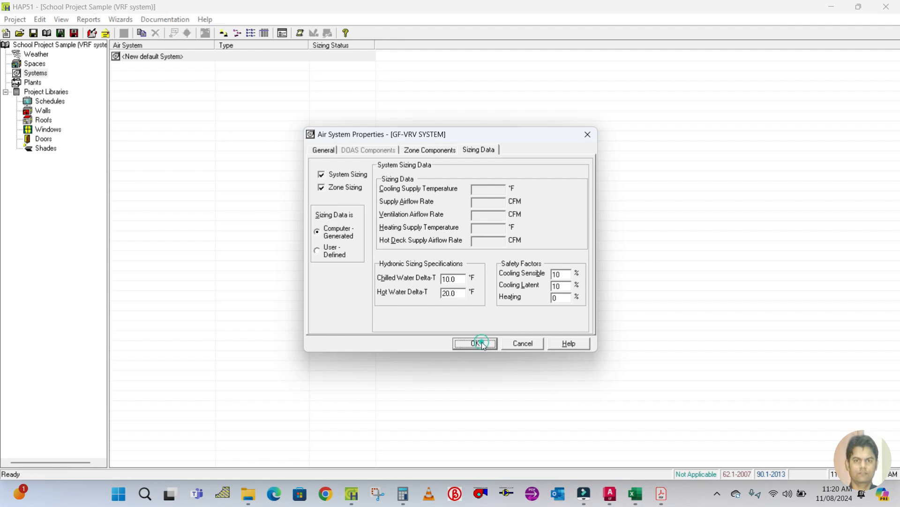
Save the project and generate the system design report for the GF-VRV SYSTEM air system.
click(34, 33)
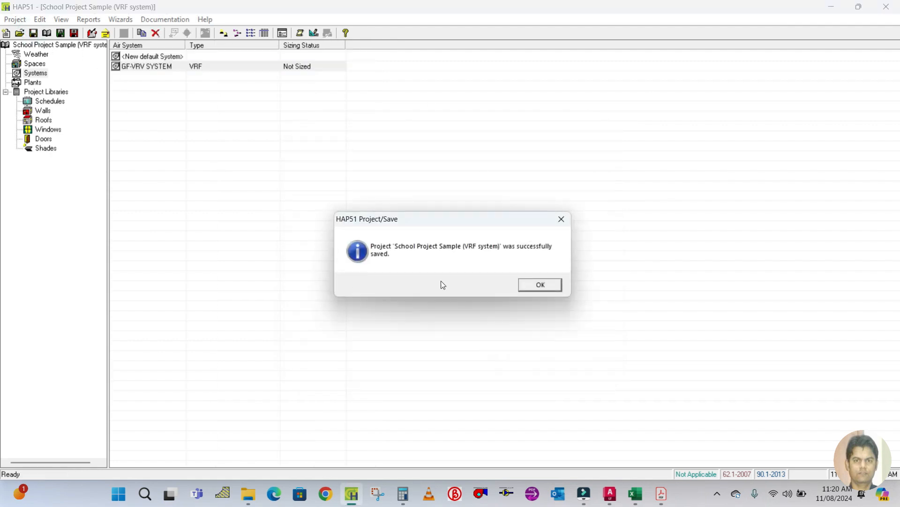
click(542, 285)
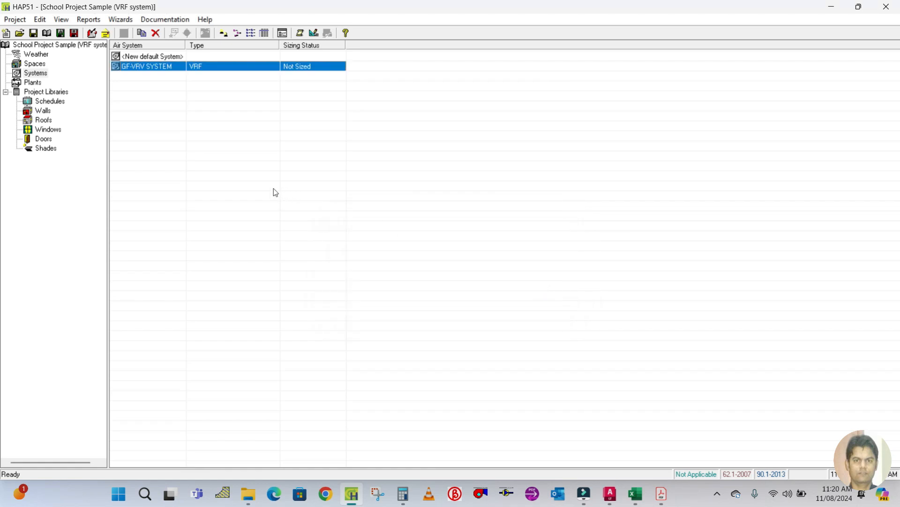
click(133, 66)
click(314, 33)
click(460, 350)
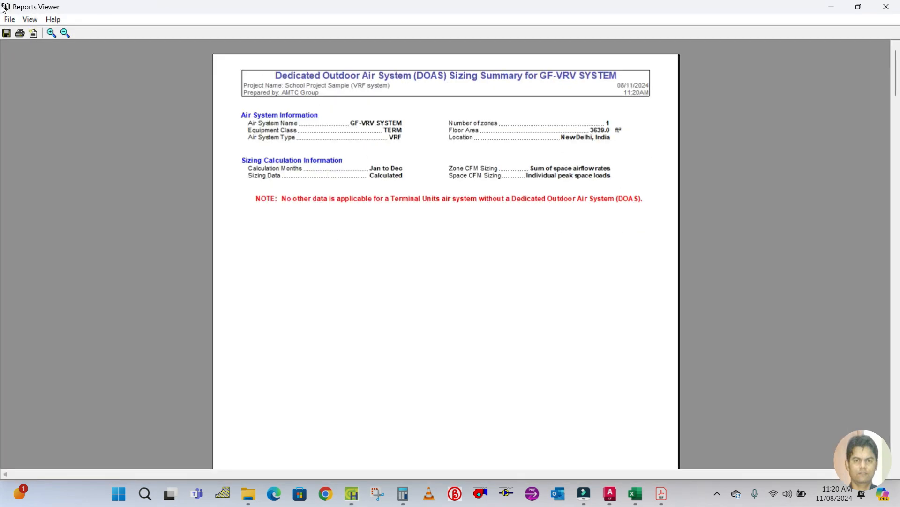
Save the report as GF-VRV SYSTEM LOAD REPORT in the VRV Project folder on the Desktop.
click(6, 33)
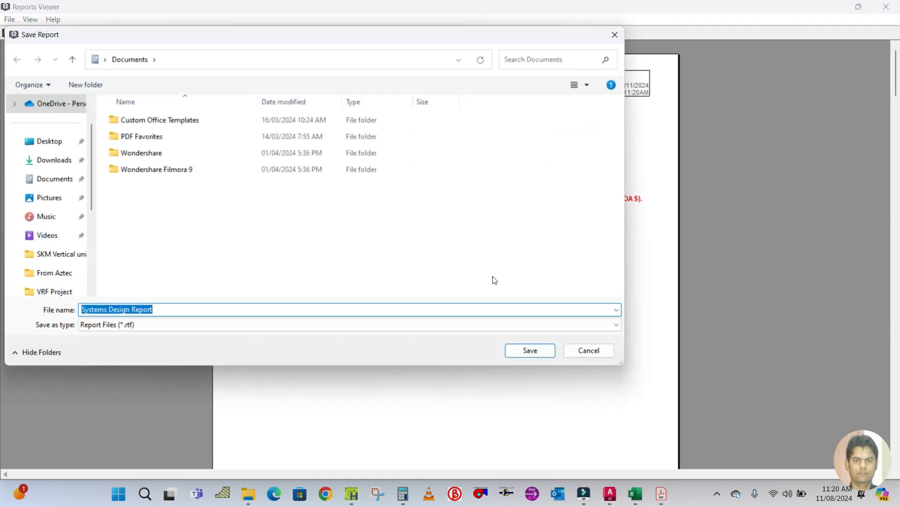
text(GF)
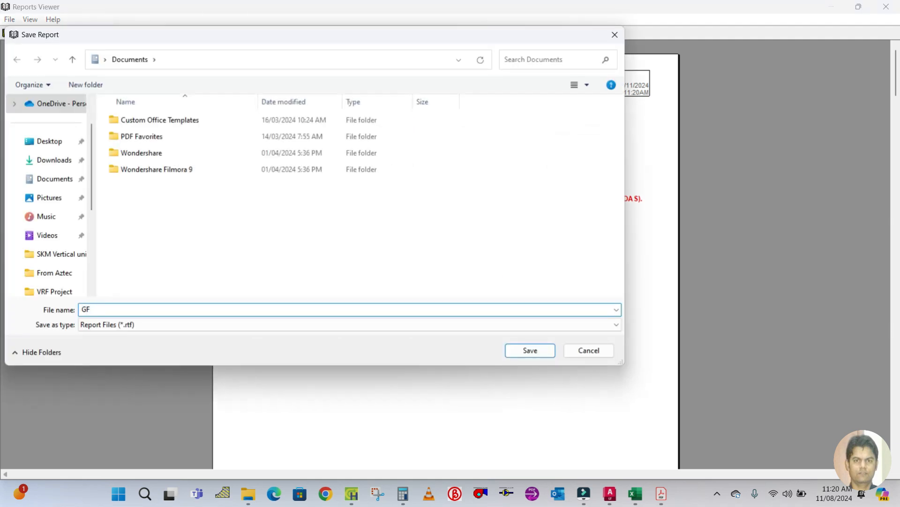
text(-VRV SY)
text(STEM )
text(LOAC)
text( REPORT)
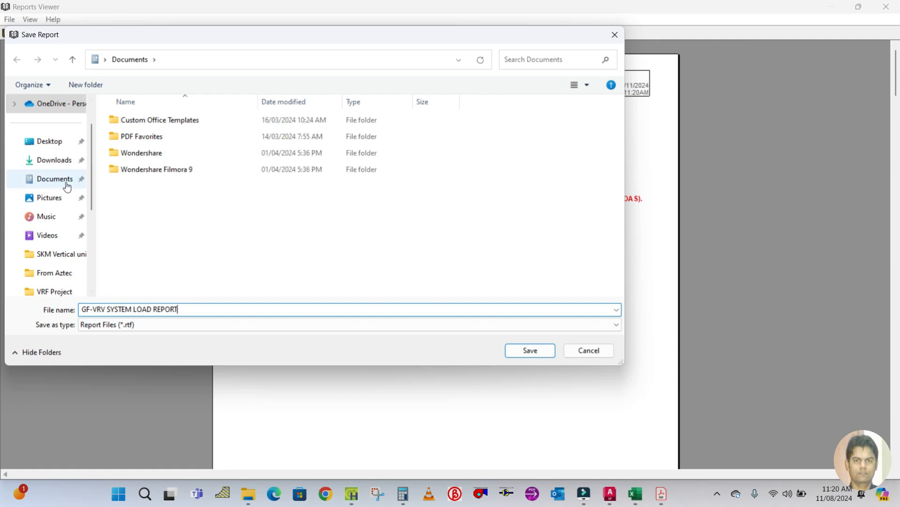
click(60, 139)
double_click(142, 136)
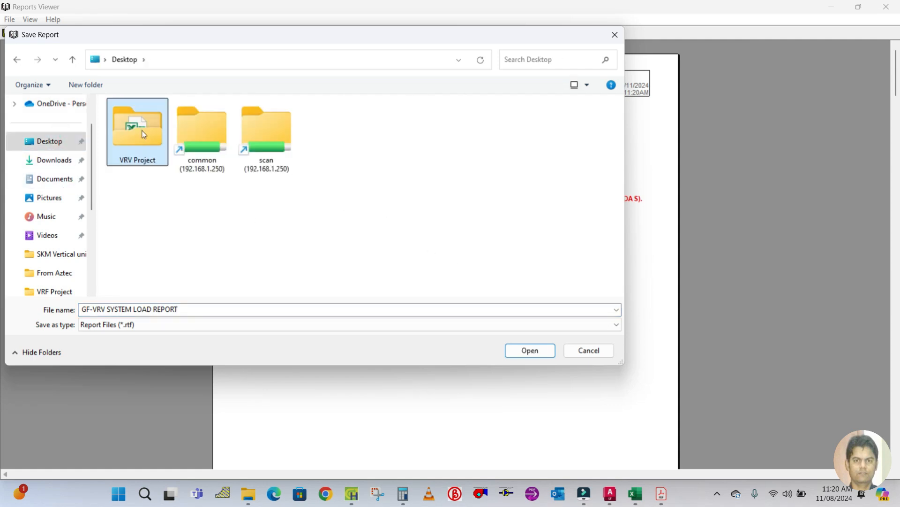
click(531, 350)
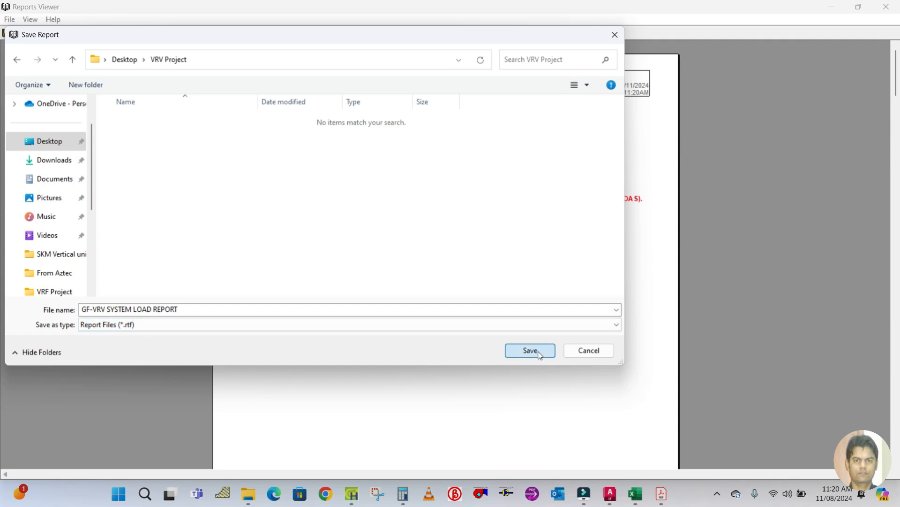
Open the saved GF-VRV SYSTEM LOAD REPORT file from the VRV Project folder.
click(249, 495)
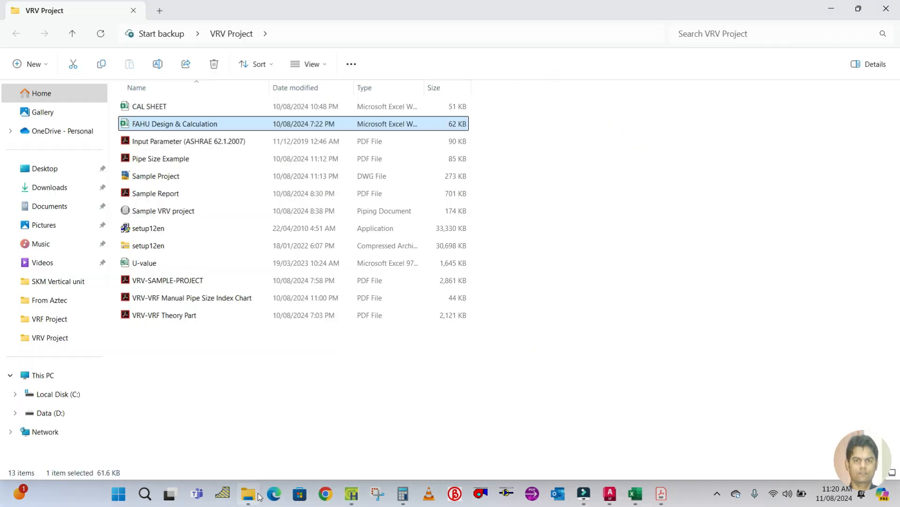
click(188, 364)
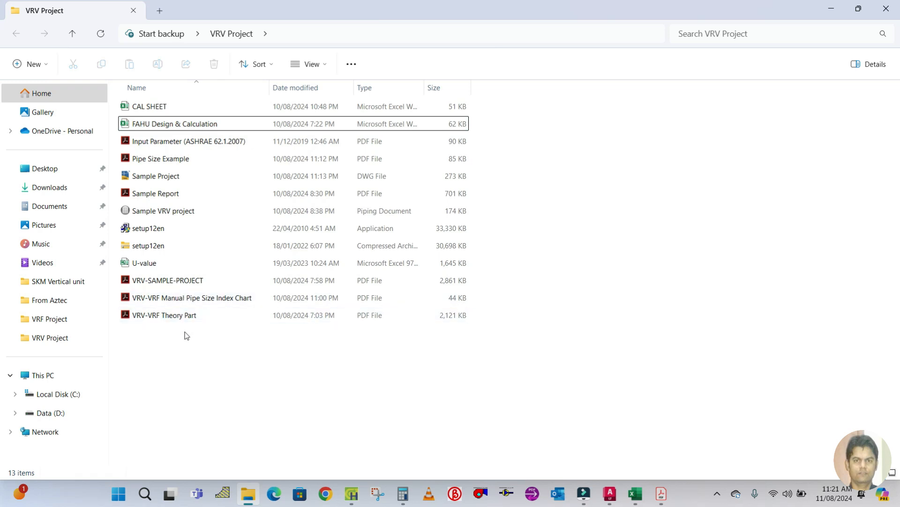
right_click(186, 334)
click(101, 36)
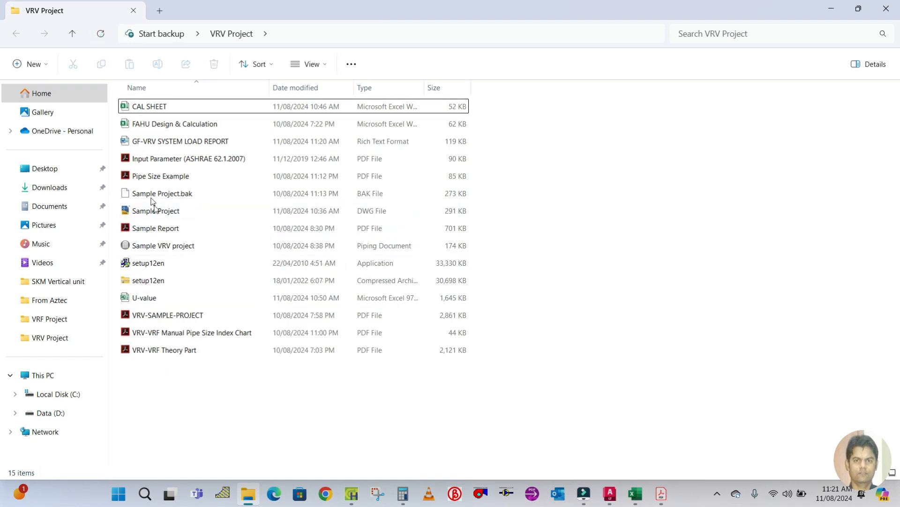
double_click(190, 148)
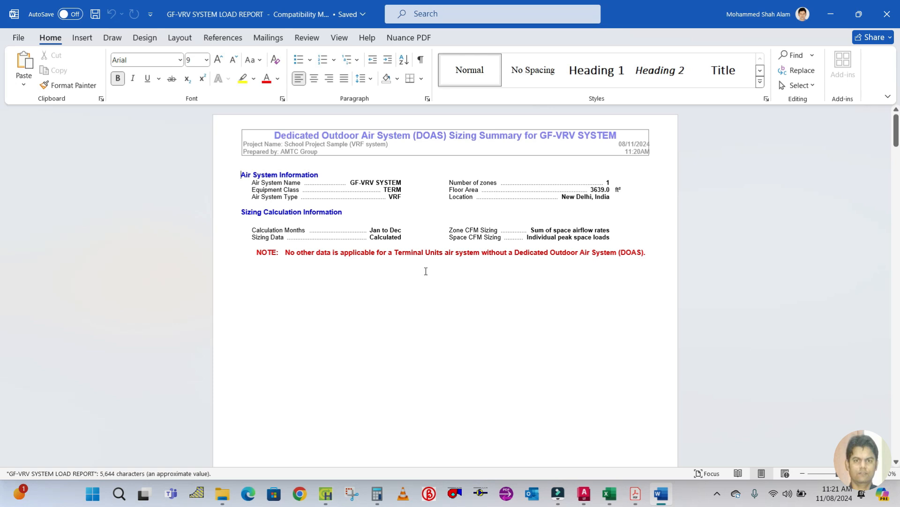
Review the exported report's air system and sizing information and close the report viewer.
ctrl+scroll(426, 271, up, 5)
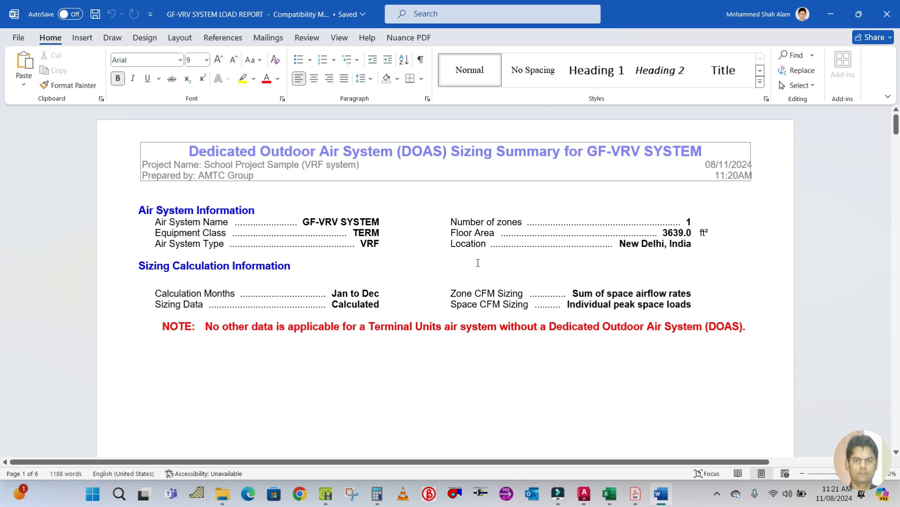
scroll(478, 262, down, 5)
scroll(478, 262, down, 15)
scroll(478, 263, up, 15)
scroll(478, 263, up, 10)
scroll(478, 263, down, 5)
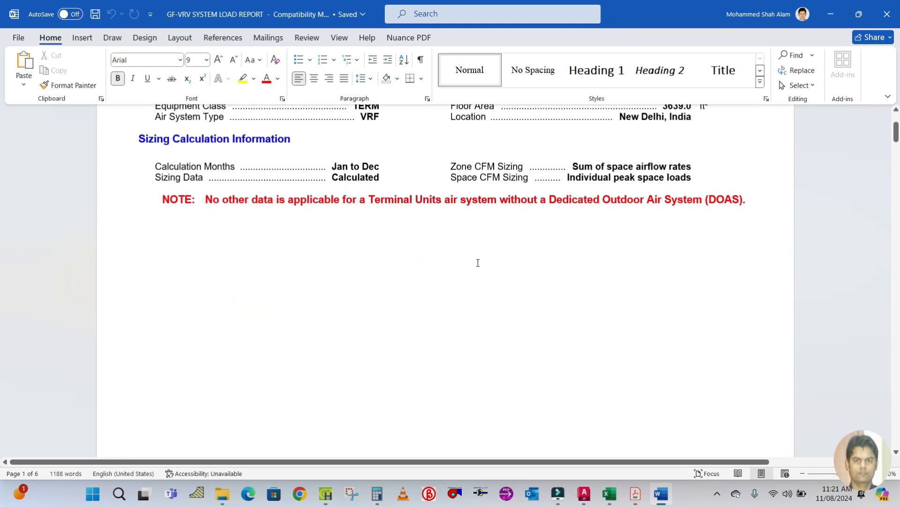
scroll(478, 263, up, 5)
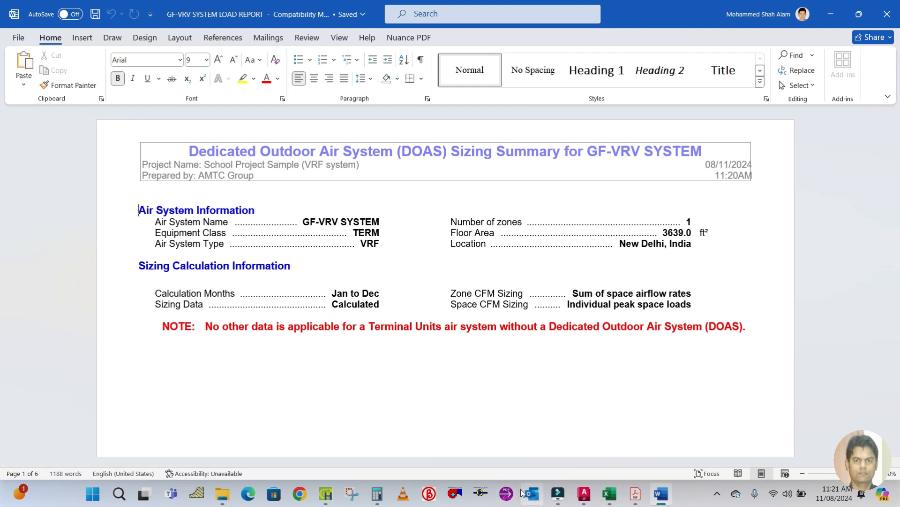
click(325, 494)
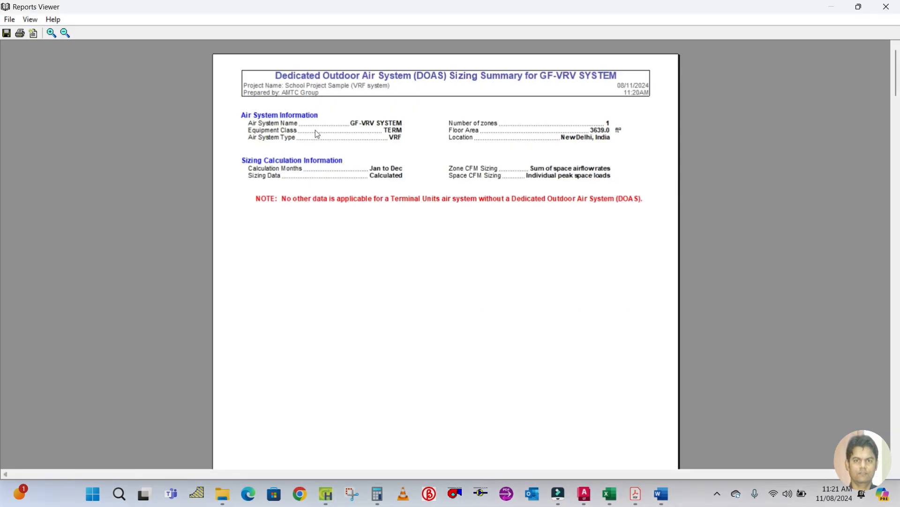
click(886, 7)
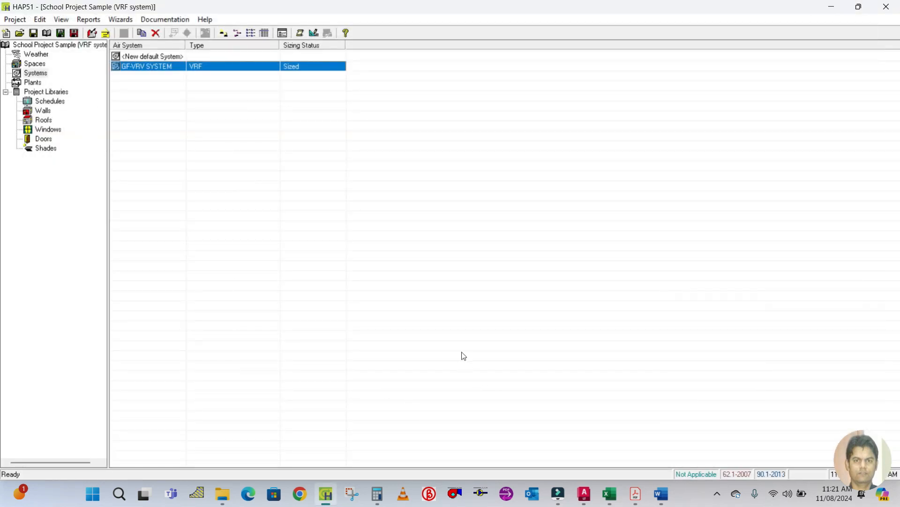
Switch to the CAL SHEET workbook and review the listed steps for VRF project design.
click(609, 493)
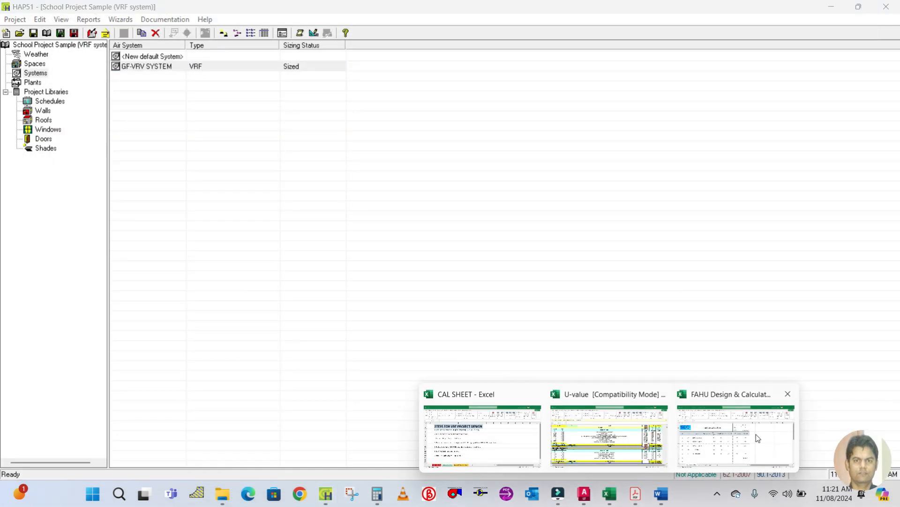
click(471, 441)
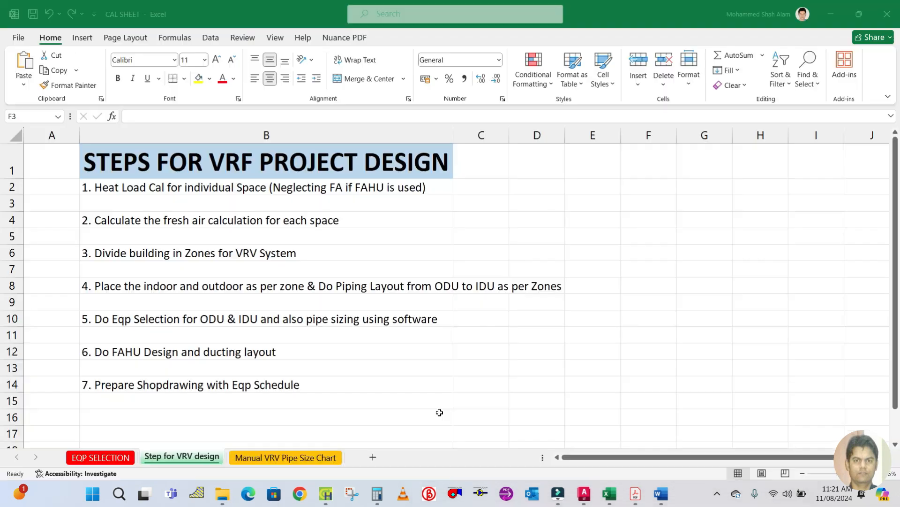
click(159, 220)
click(503, 239)
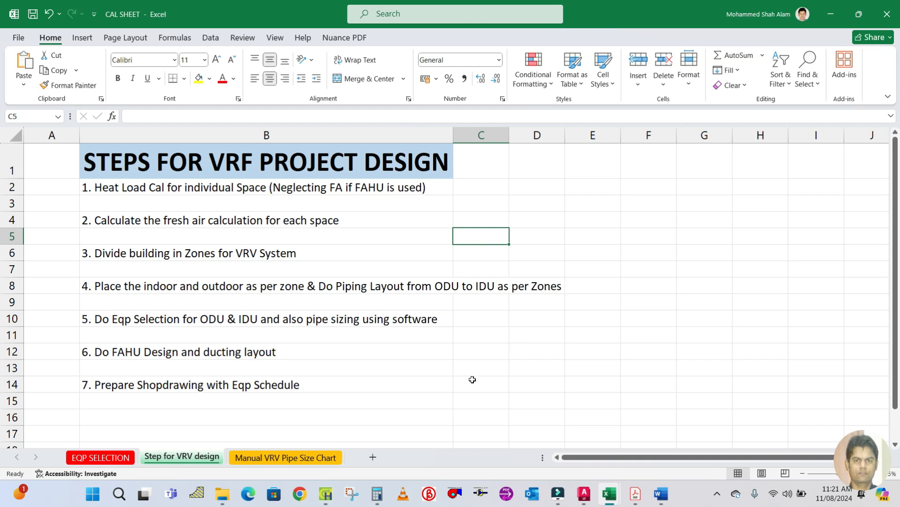
Return to HAP and close the program, acknowledging the project save.
click(330, 492)
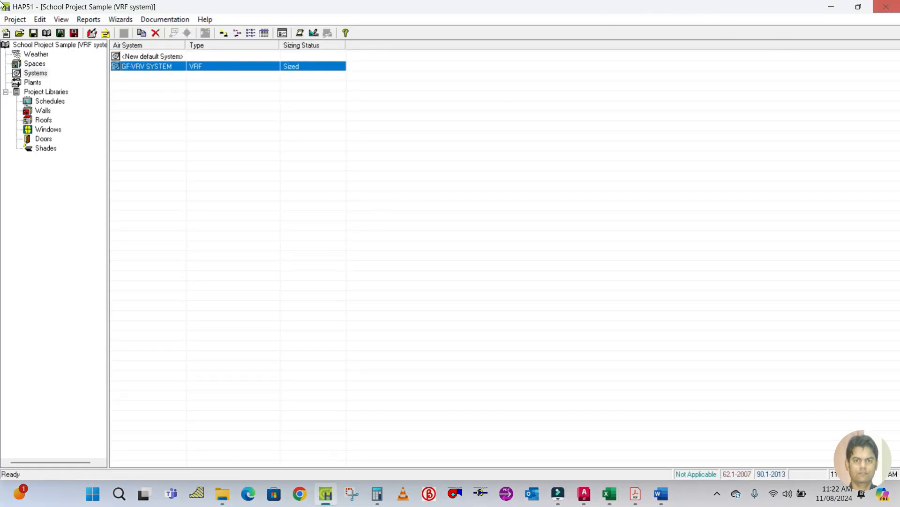
click(887, 7)
click(449, 283)
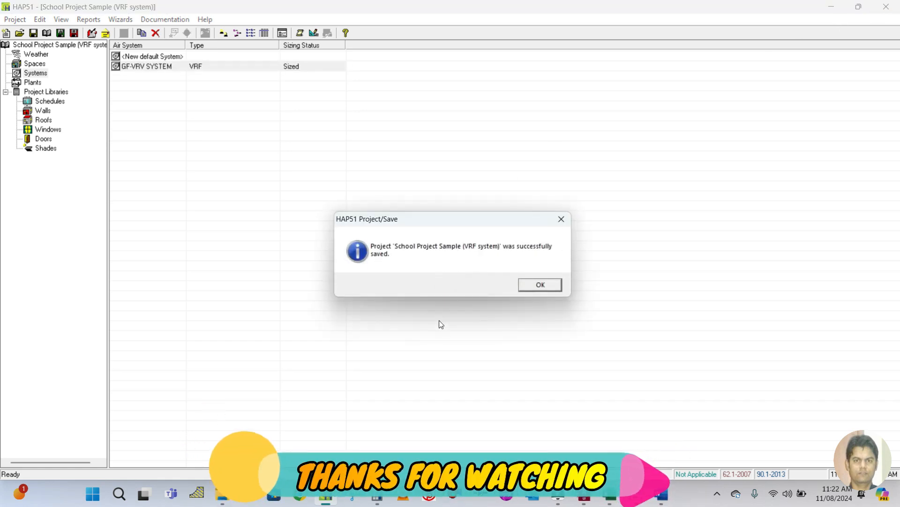